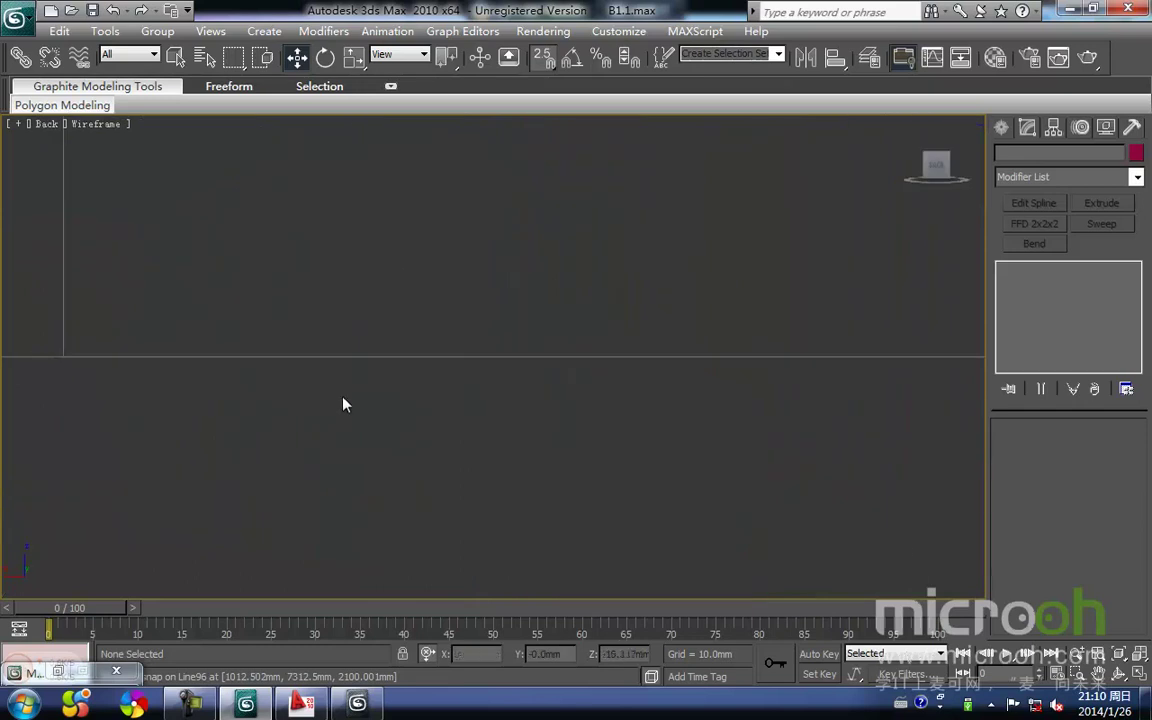
Group the four objects of the four-pane window on the back elevation
scroll(519, 381, "up", 5)
middle_click_drag(429, 422, 524, 320)
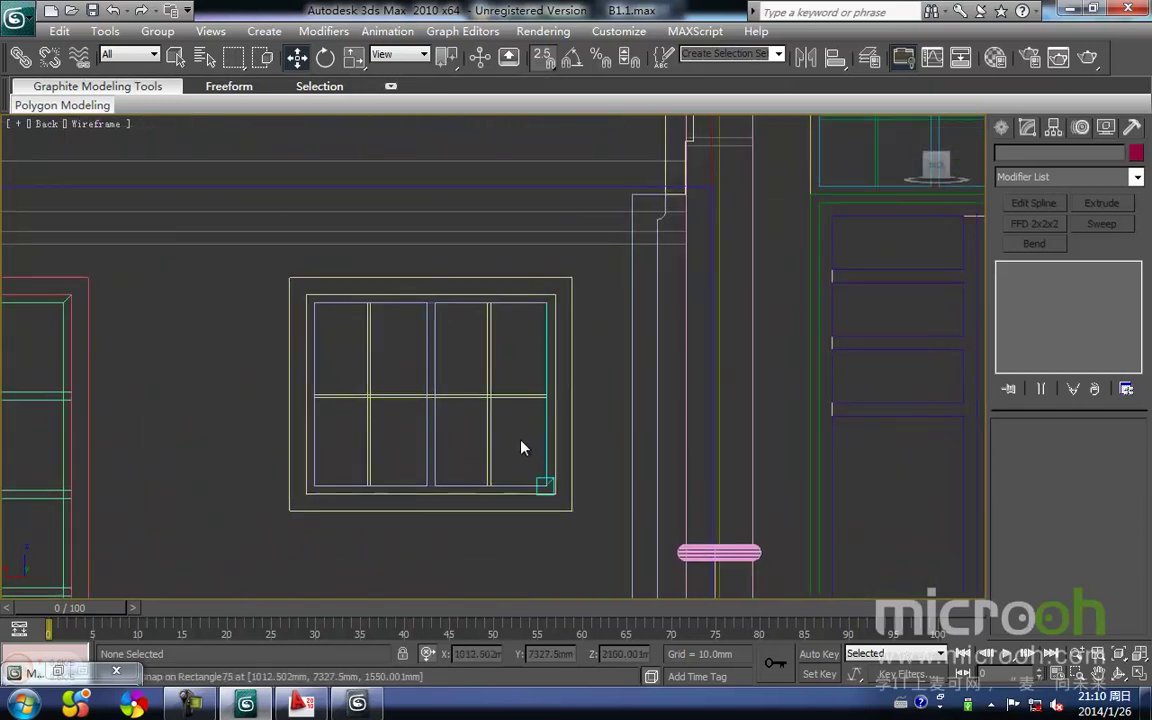
left_click_drag(323, 296, 321, 290)
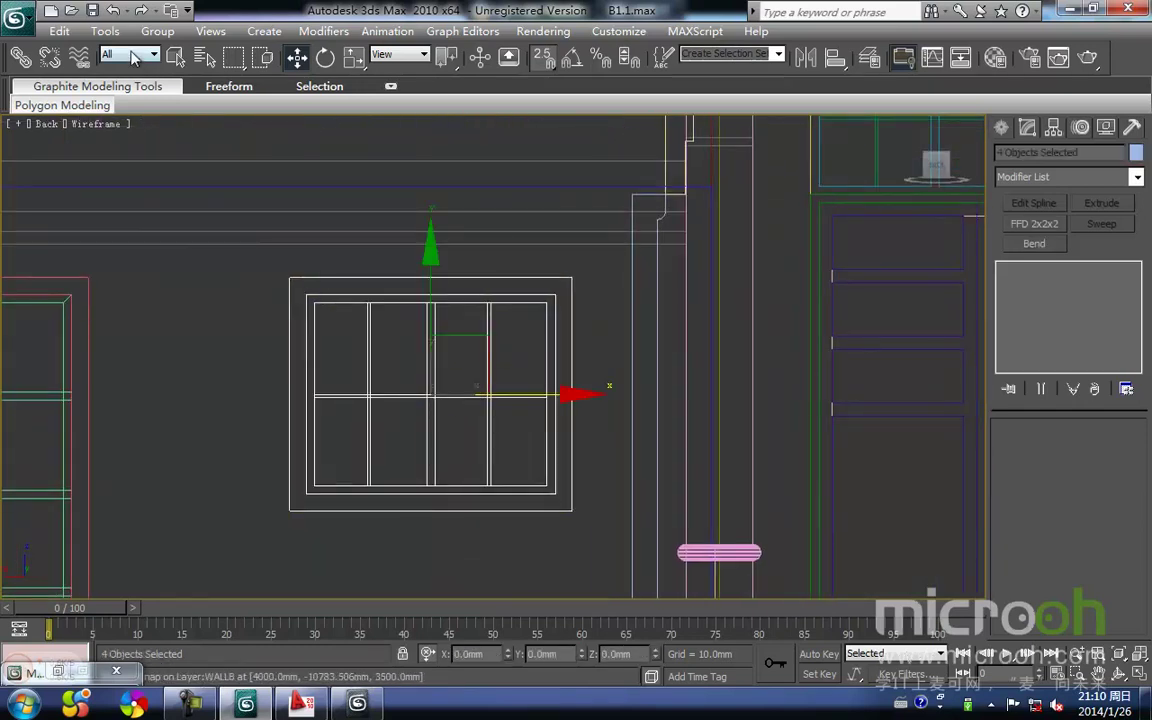
left_click(157, 31)
left_click(192, 51)
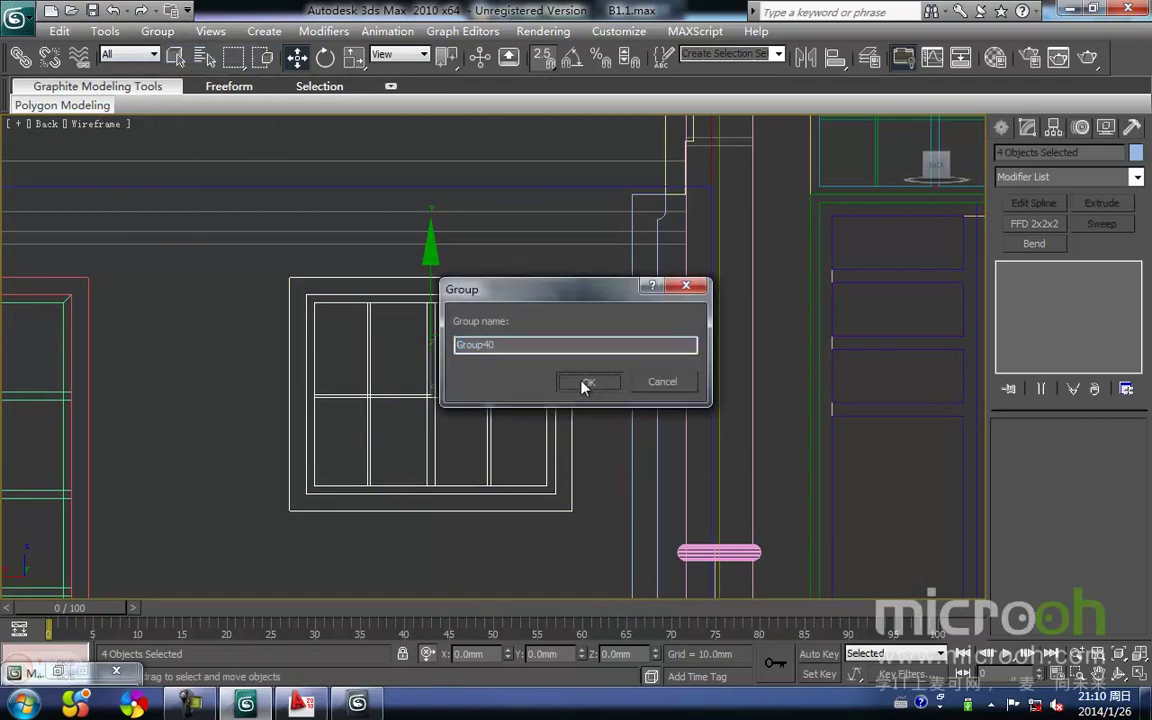
left_click(585, 383)
Make one independent copy of the window group in the Top view and place it near the right-hand bathroom wall
scroll(396, 468, "down", 2)
key("t")
scroll(345, 411, "down", 3)
middle_click_drag(411, 397, 288, 298)
scroll(288, 298, "down", 1)
key("space")
mouse_move(463, 254)
left_mouse_down("shift")
mouse_move(616, 416)
mouse_move(640, 478)
mouse_move(612, 479)
left_mouse_up("shift")
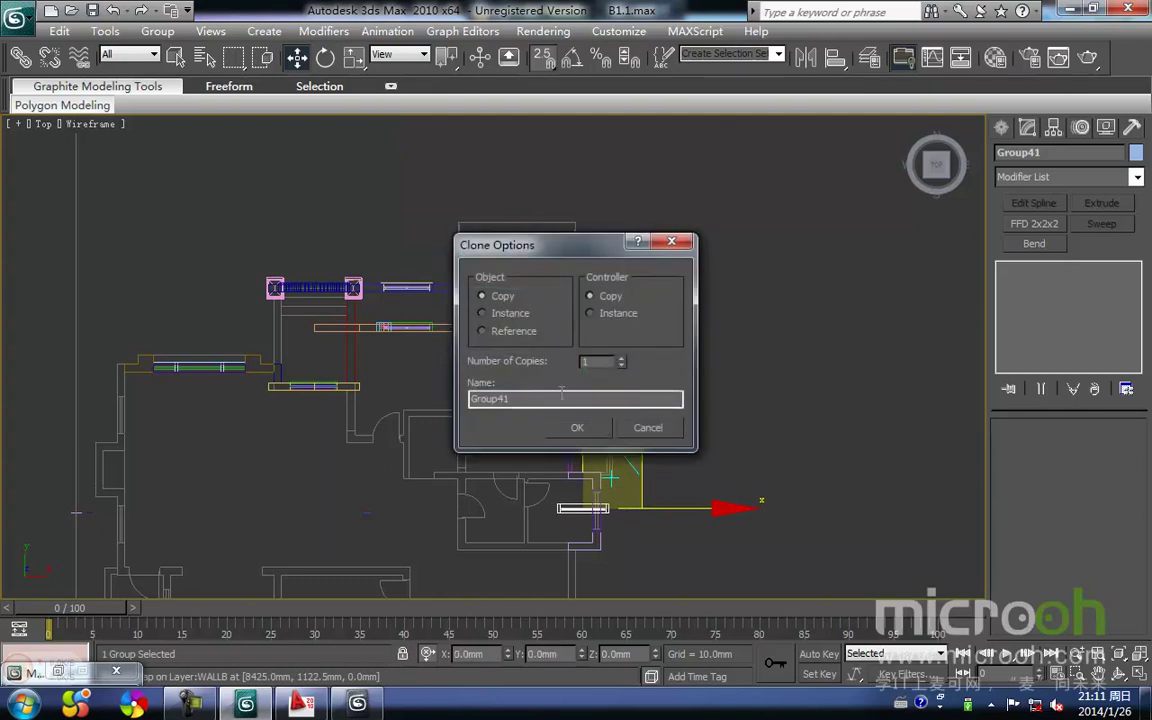
left_click(577, 427)
scroll(600, 450, "up", 5)
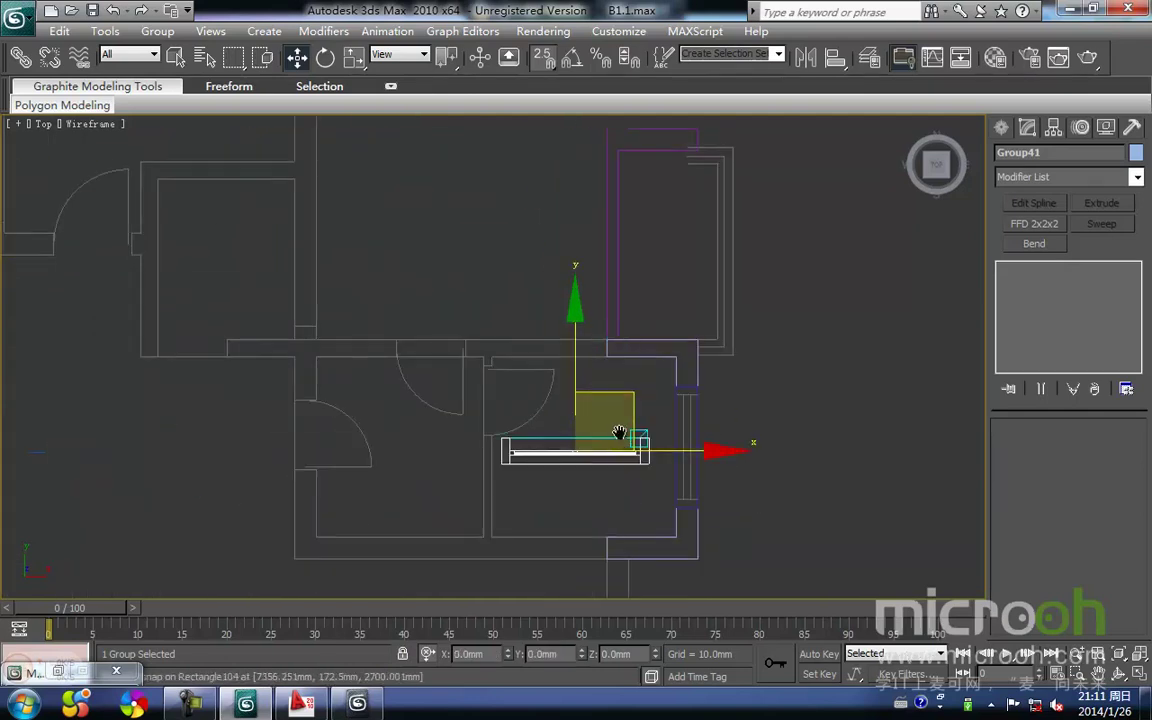
Rotate the copied window a quarter turn and snap it into the opening of the house's right-hand wall
middle_click_drag(620, 440, 469, 298)
key("e")
mouse_move(541, 373)
left_mouse_down()
mouse_move(540, 385)
mouse_move(545, 363)
mouse_move(548, 375)
left_mouse_up()
key("ctrl+z")
key("w")
middle_click_drag(658, 292, 600, 366)
left_click_drag(593, 284, 640, 272)
scroll(518, 379, "up", 3)
middle_click_drag(520, 379, 466, 342)
key("space")
left_click_drag(552, 347, 355, 470)
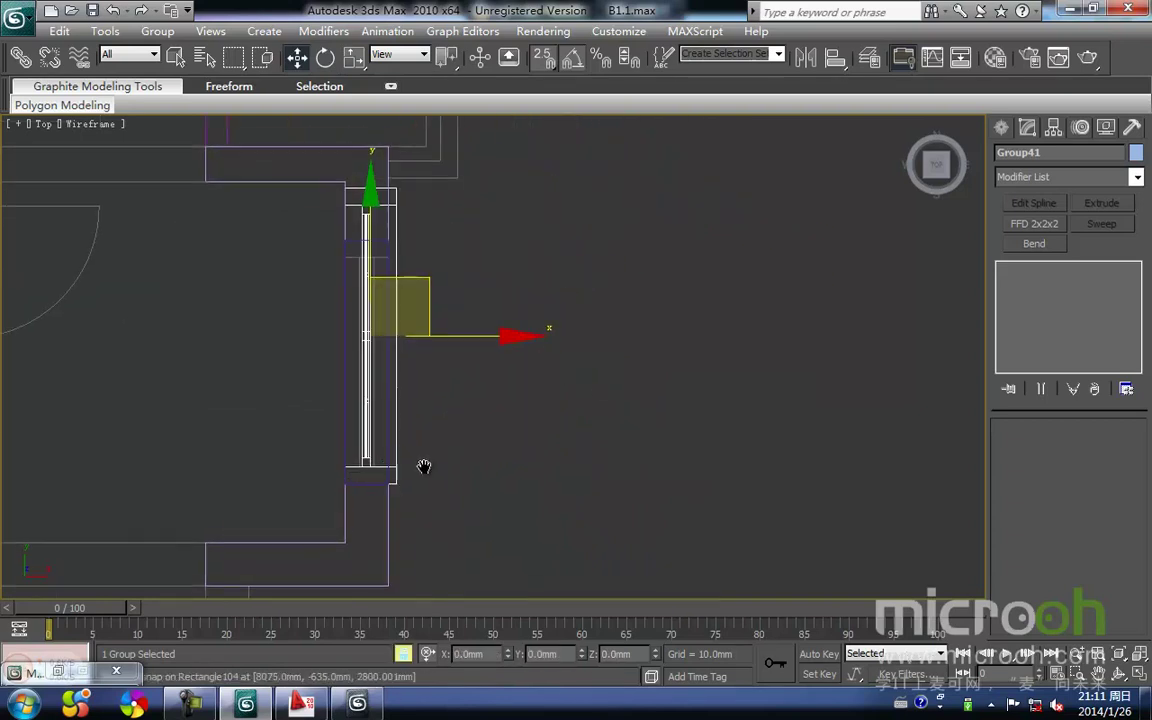
Check how the copied window fits the wall opening in the Right view, in shaded and wireframe display
middle_click_drag(422, 465, 427, 453)
key("r")
key("z")
scroll(427, 440, "down", 2)
middle_click_drag(370, 400, 446, 388)
scroll(446, 388, "down", 2)
key("space")
left_click(241, 411)
mouse_move(569, 394)
middle_mouse_down()
mouse_move(520, 414)
mouse_move(541, 446)
middle_mouse_up()
key("F3")
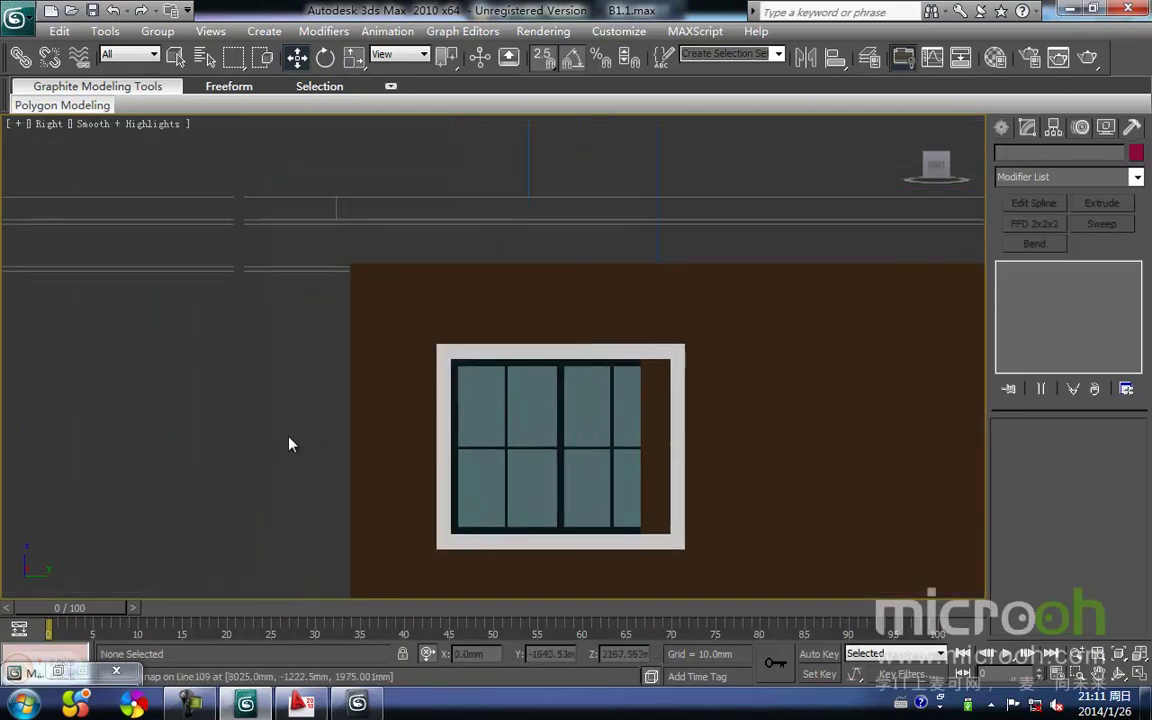
key("F3")
middle_click_drag(424, 473, 427, 401)
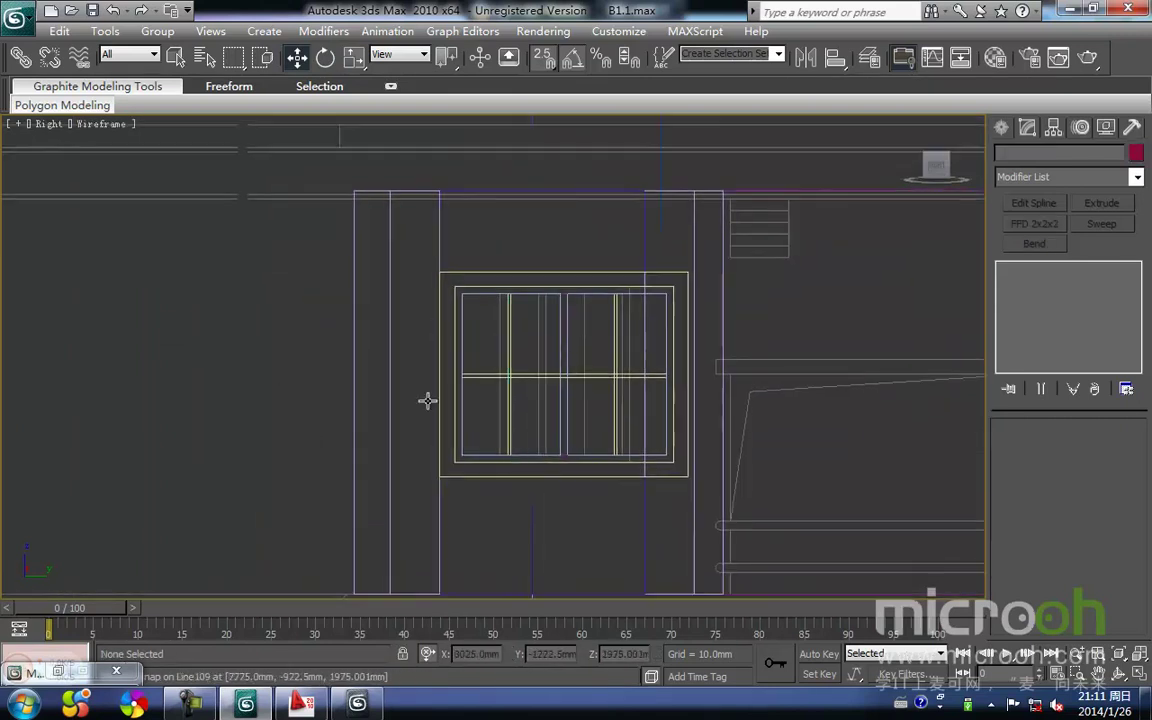
Ungroup the copied window so its parts can be edited separately
left_click(512, 410)
left_click(157, 31)
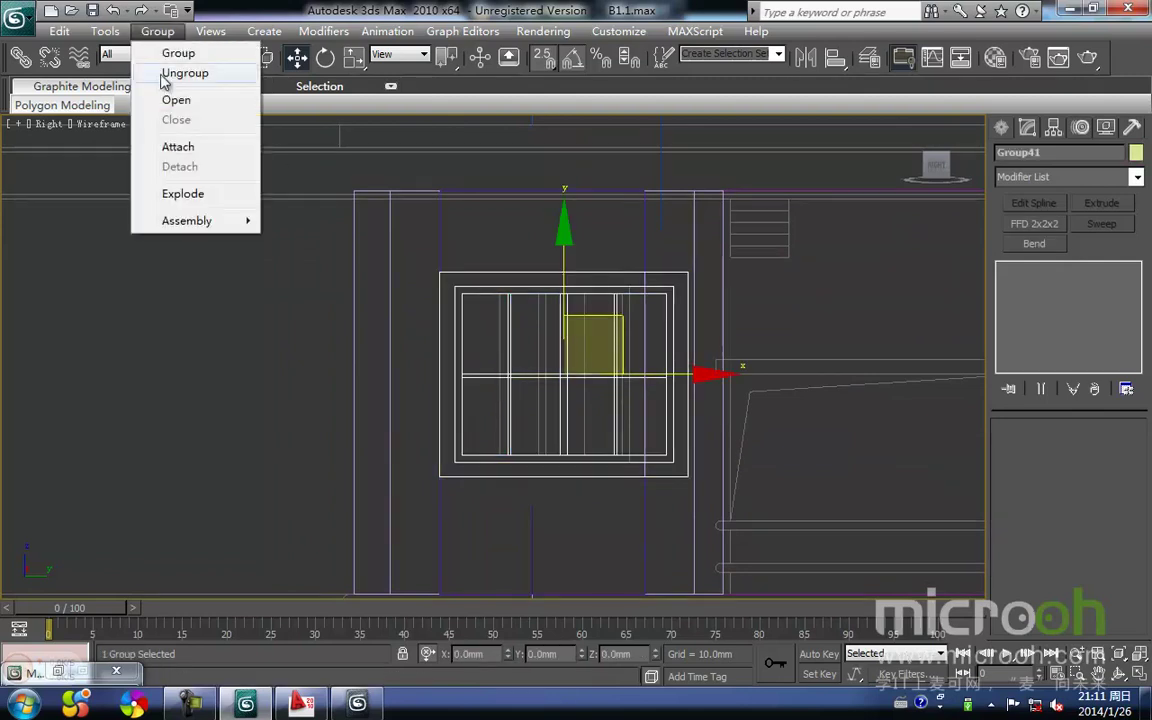
left_click(180, 73)
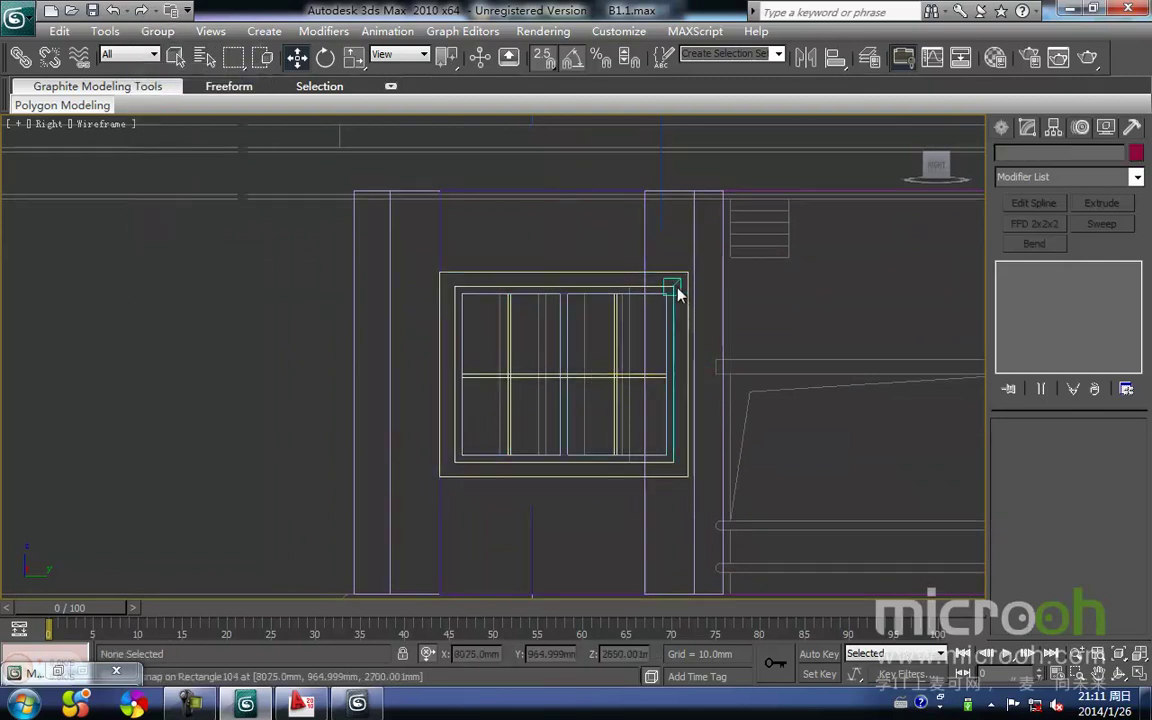
Narrow the outer window frame by snapping its right-side spline vertices to the edge of the wall opening
left_click(679, 273)
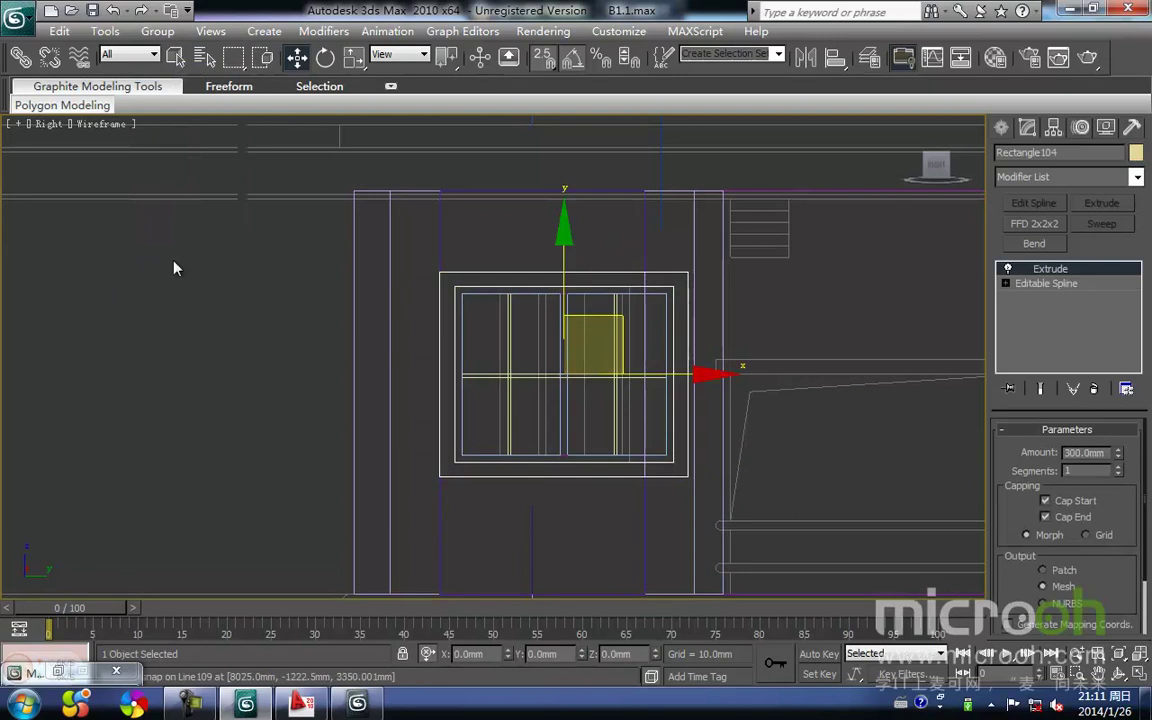
left_click(1048, 303)
middle_click_drag(651, 385, 633, 344)
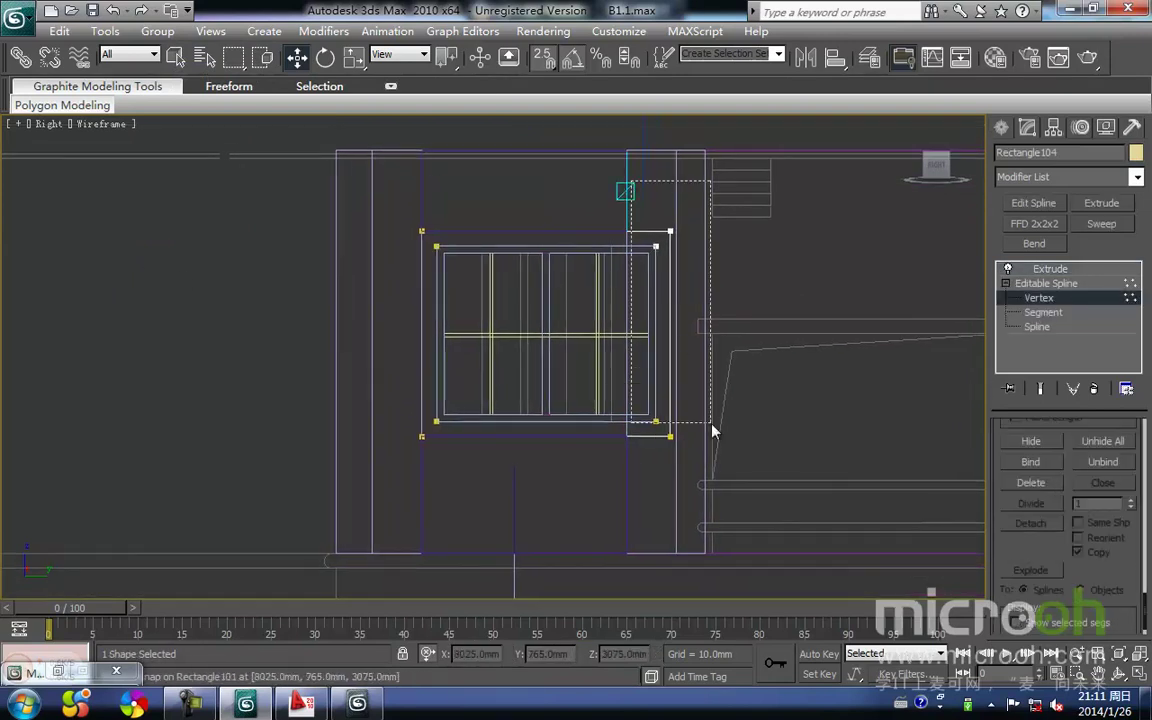
left_click_drag(739, 207, 636, 459)
key("space")
left_click_drag(764, 227, 705, 352)
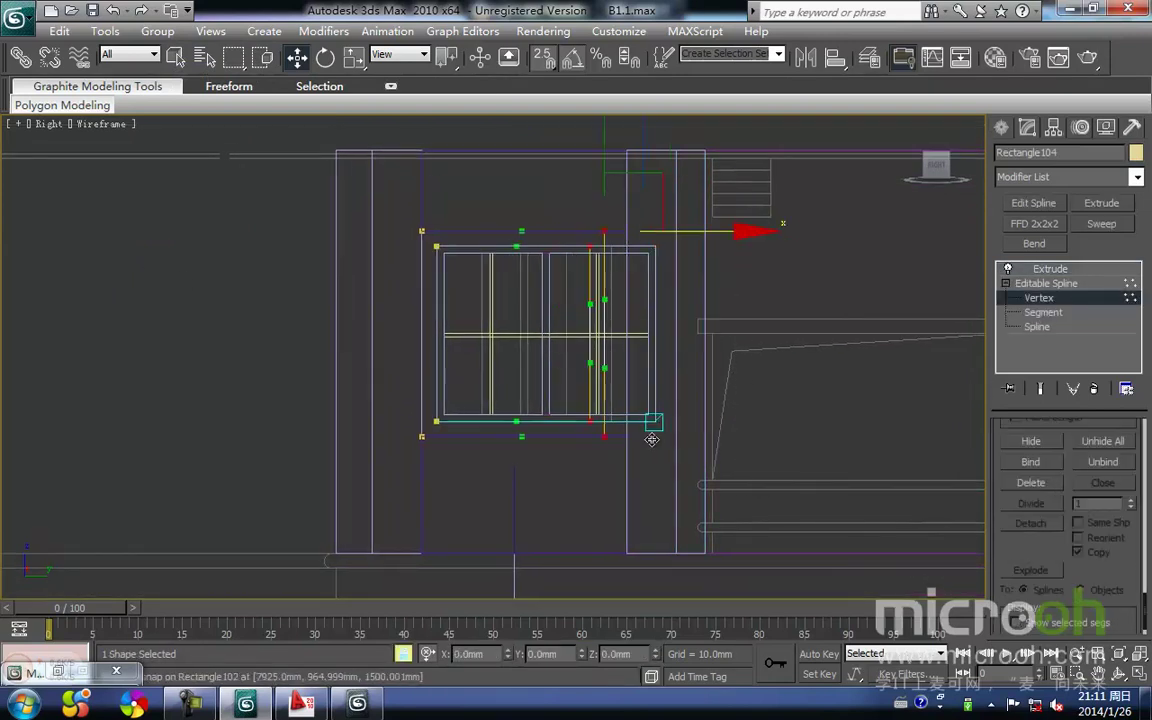
scroll(656, 422, "up", 3)
scroll(653, 450, "down", 2)
middle_click_drag(622, 481, 553, 476)
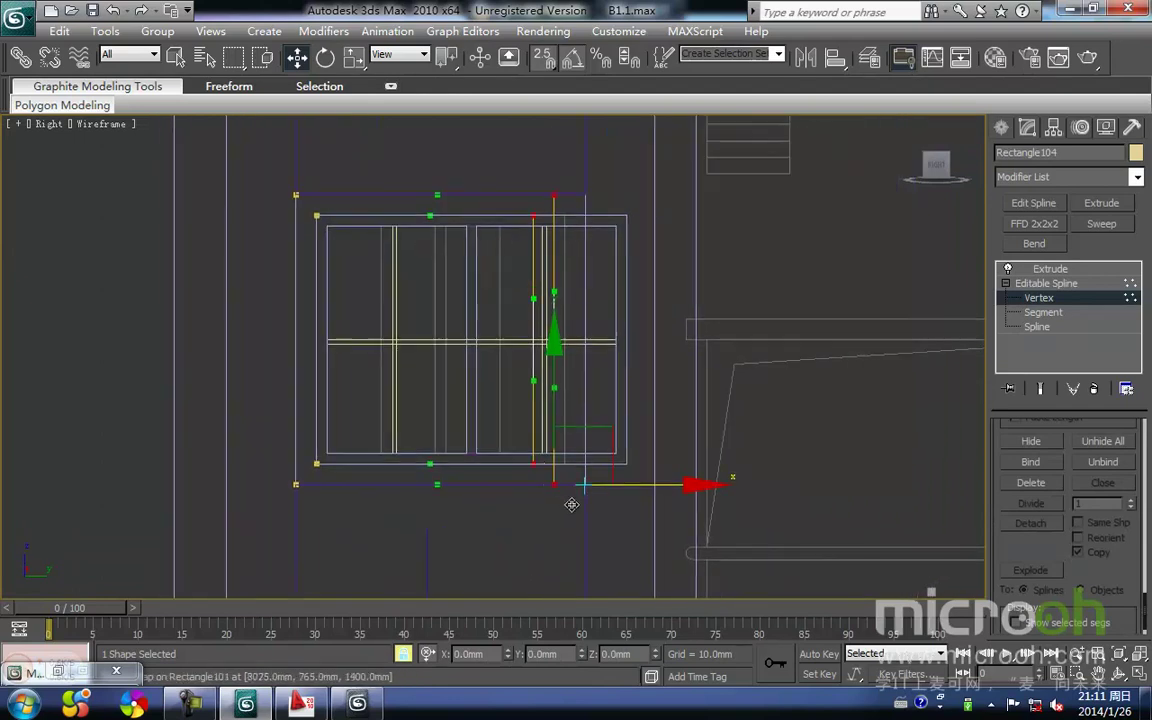
left_click_drag(561, 495, 583, 488)
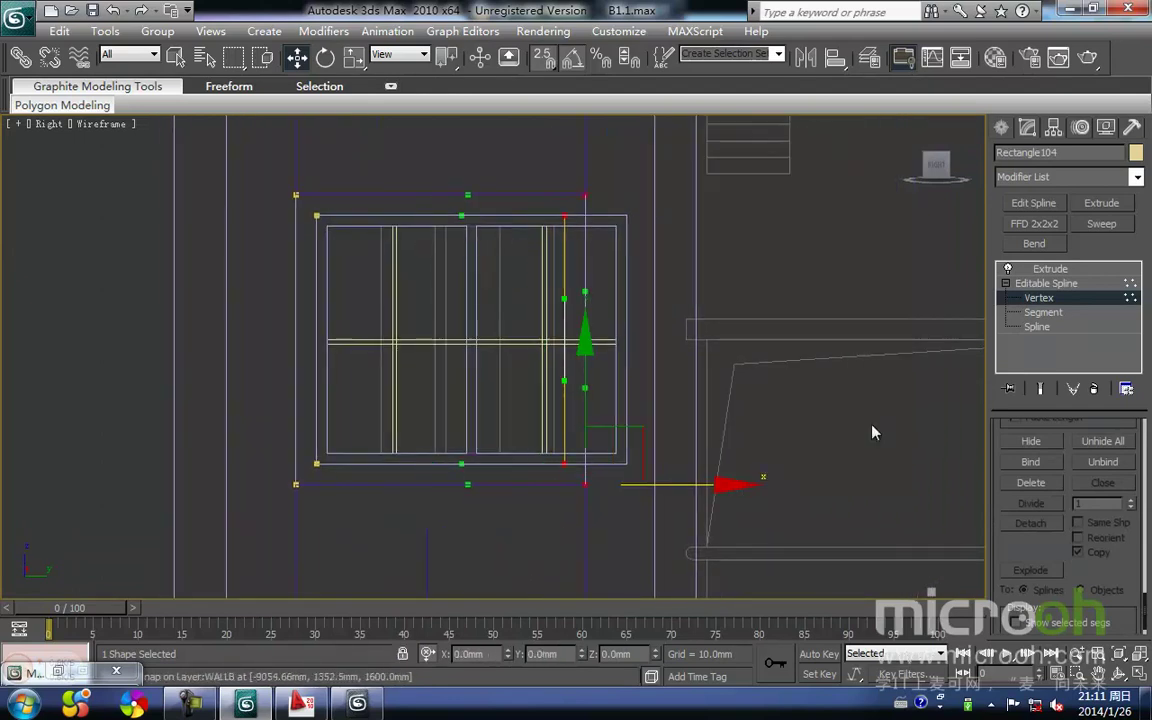
left_click(1050, 268)
scroll(170, 387, "down", 2)
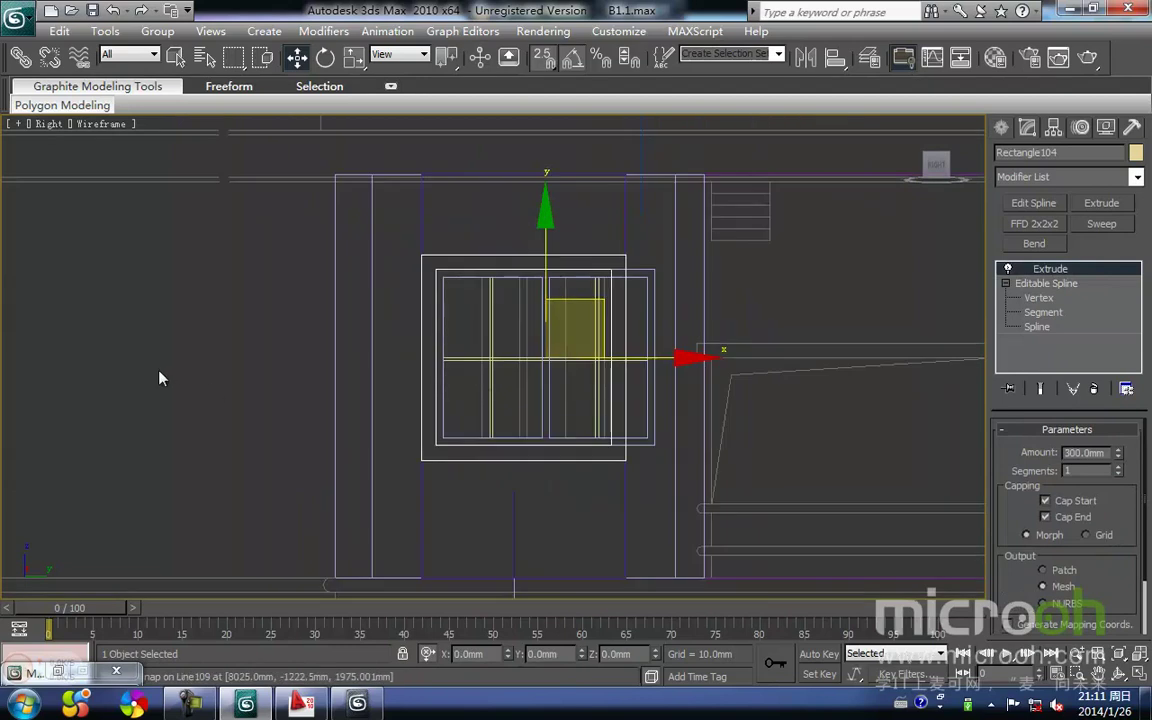
Narrow the inner sash frame by snapping its right-side vertices to the inner edge of the outer frame
left_click(226, 380)
left_click(647, 398)
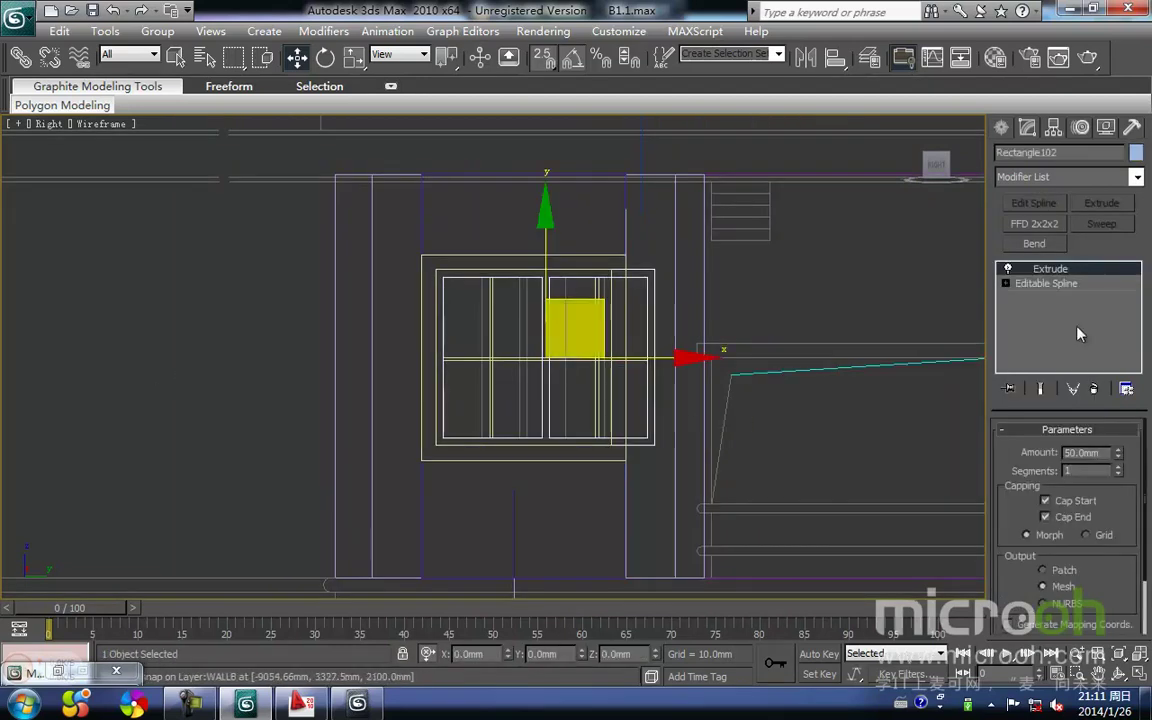
left_click(1038, 298)
middle_click_drag(620, 254, 562, 236)
left_click_drag(516, 425, 461, 425)
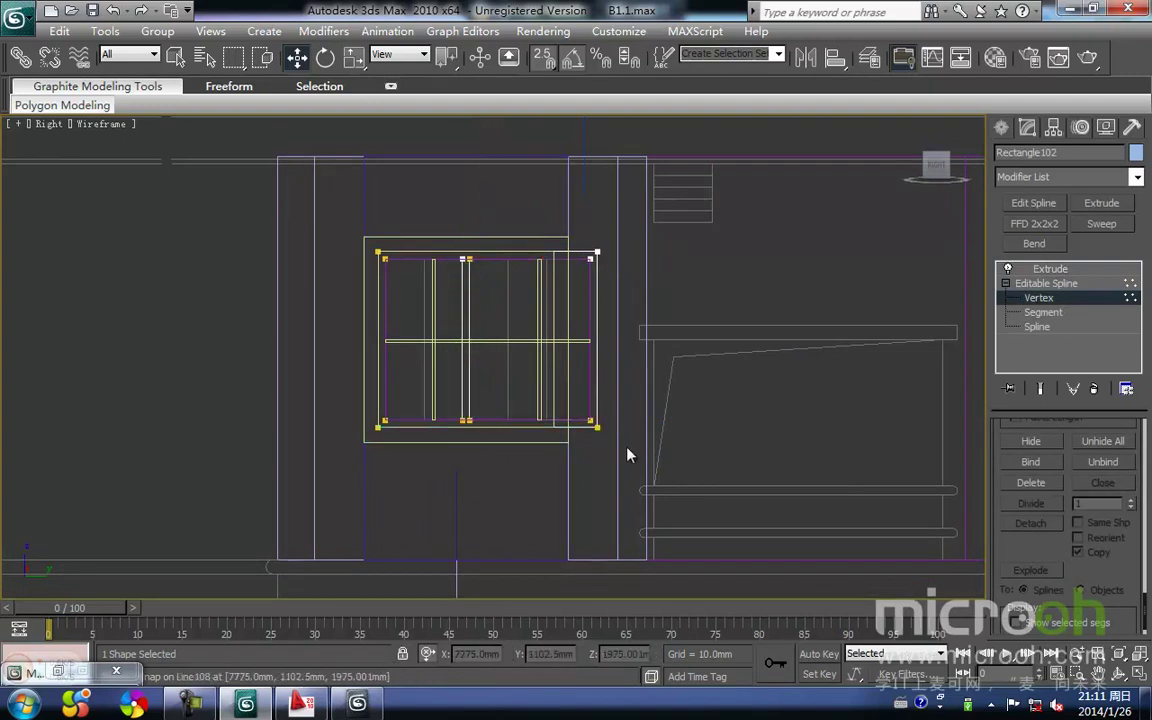
left_click_drag(574, 240, 640, 483)
left_click_drag(597, 430, 548, 428)
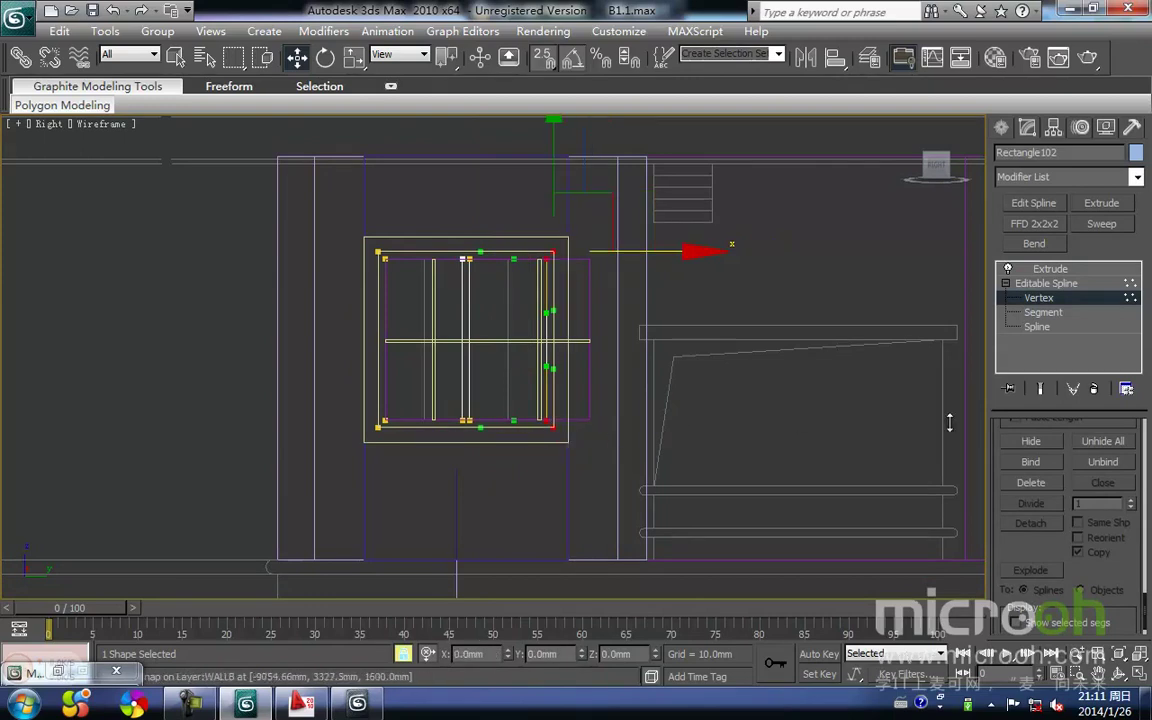
left_click(1039, 298)
left_click(1042, 271)
Shorten the horizontal glazing bar by moving its right end vertex to the inner edge of the narrowed sash frame
middle_click_drag(439, 326, 516, 353)
left_click(283, 354)
left_click(511, 347)
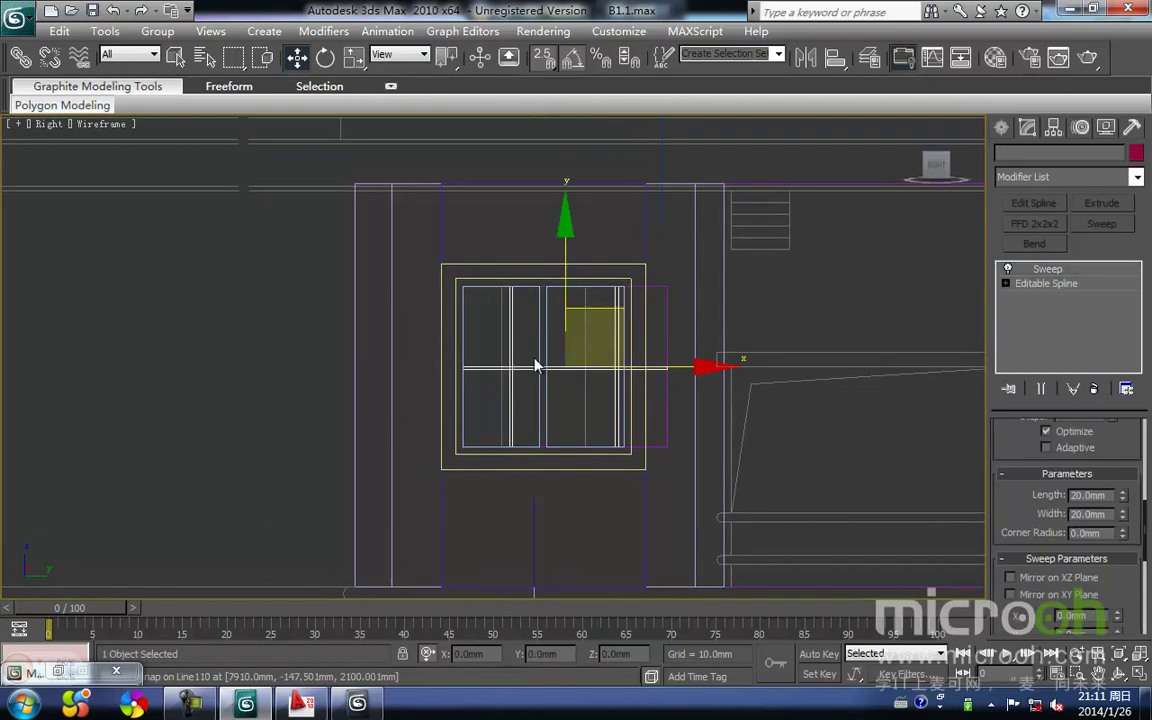
left_click_drag(686, 370, 399, 442)
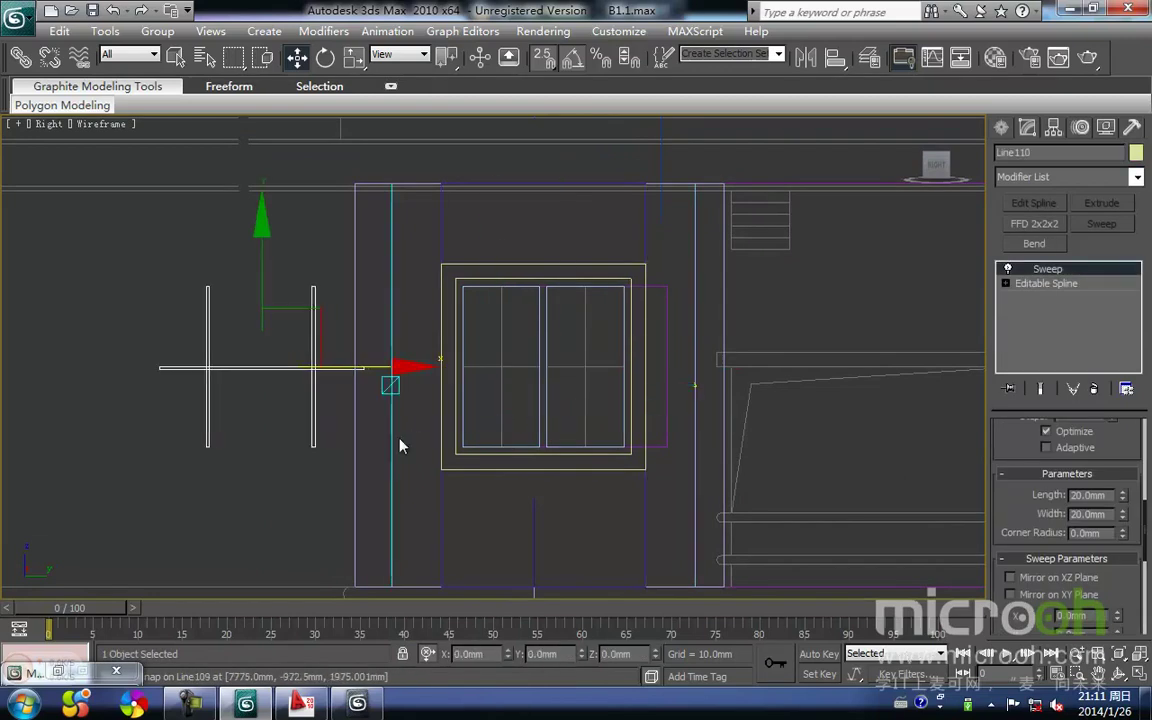
key("ctrl+z")
middle_click_drag(519, 418, 499, 428)
left_click(1005, 284)
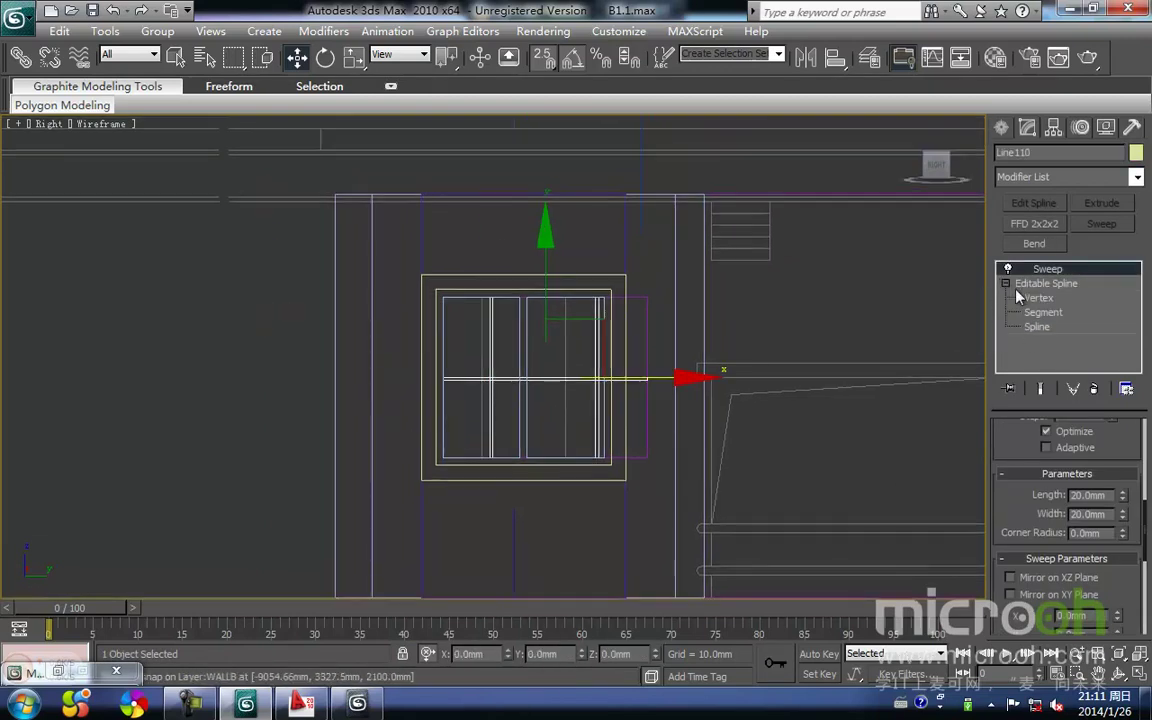
left_click(1038, 297)
scroll(640, 445, "up", 2)
middle_click_drag(640, 395, 624, 445)
left_click_drag(671, 437, 620, 356)
left_click_drag(650, 420, 585, 297)
Move the two vertical glazing bars to the middle of the left and right sash openings
left_click_drag(463, 550, 410, 250)
left_click_drag(421, 533, 408, 533)
left_click(586, 274)
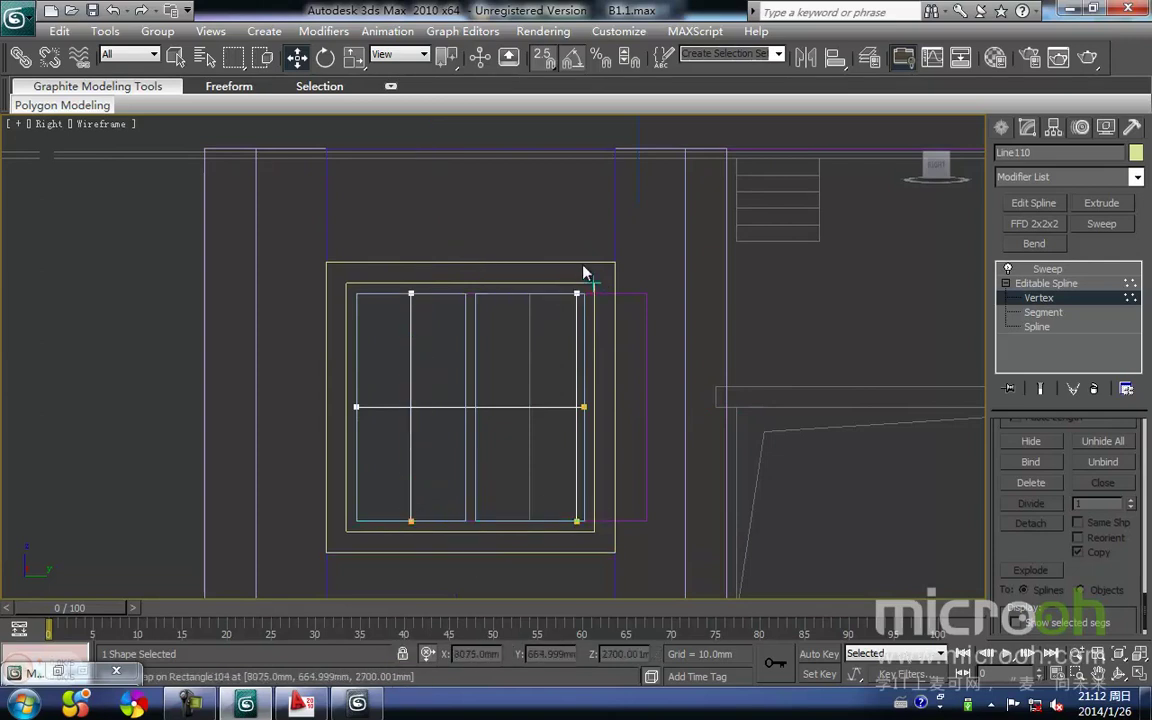
left_click_drag(549, 460, 581, 576)
key("space")
left_click_drag(576, 521, 541, 521)
left_click(643, 404)
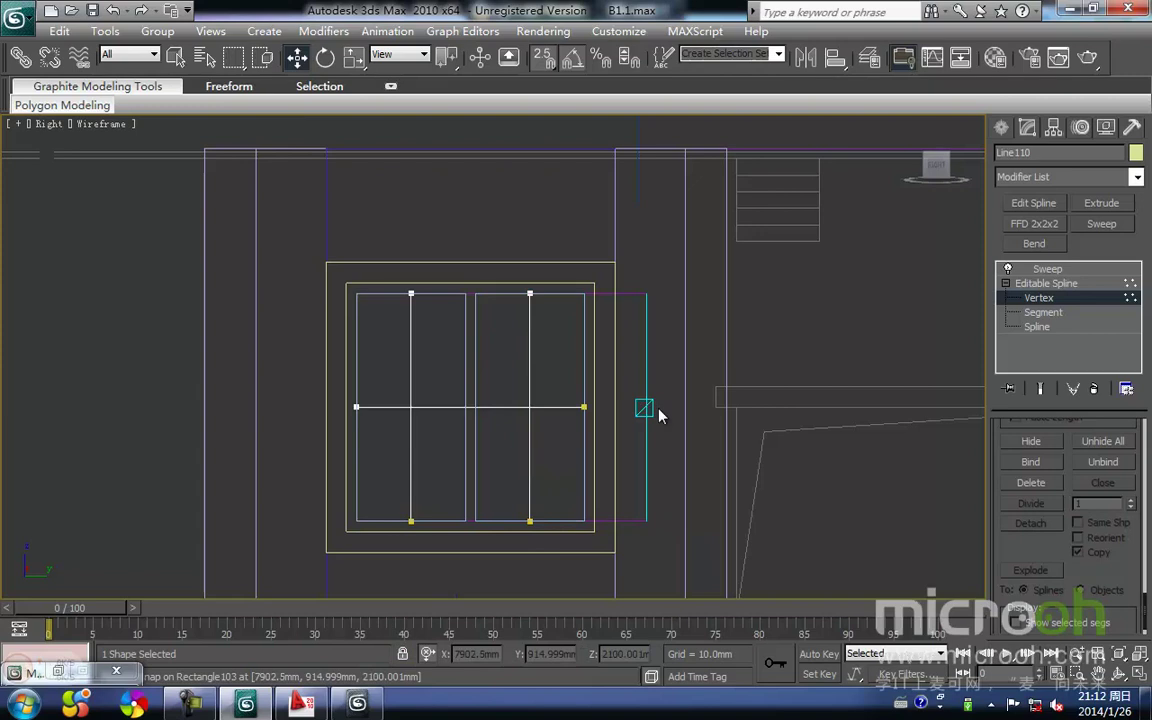
left_click(1047, 268)
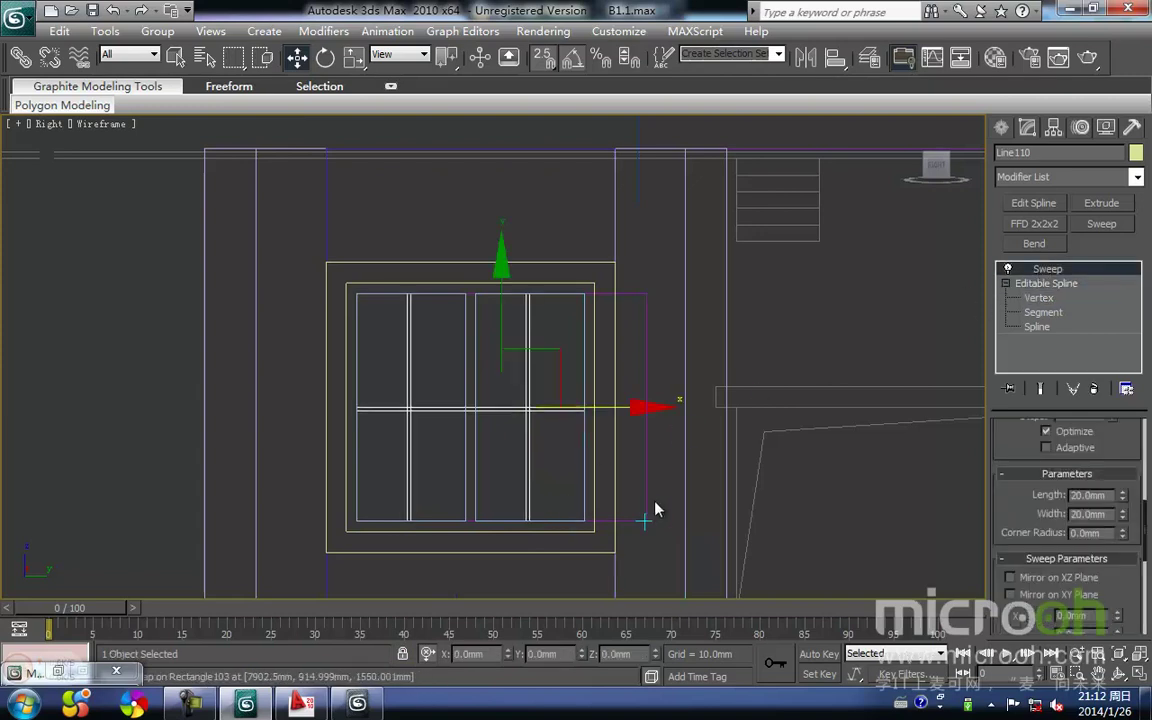
Add an Edit Spline modifier below the glass pane's Extrude and snap its right-side vertices to the sash frame's inner edge
left_click(655, 517)
left_click(652, 519)
left_click(1037, 283)
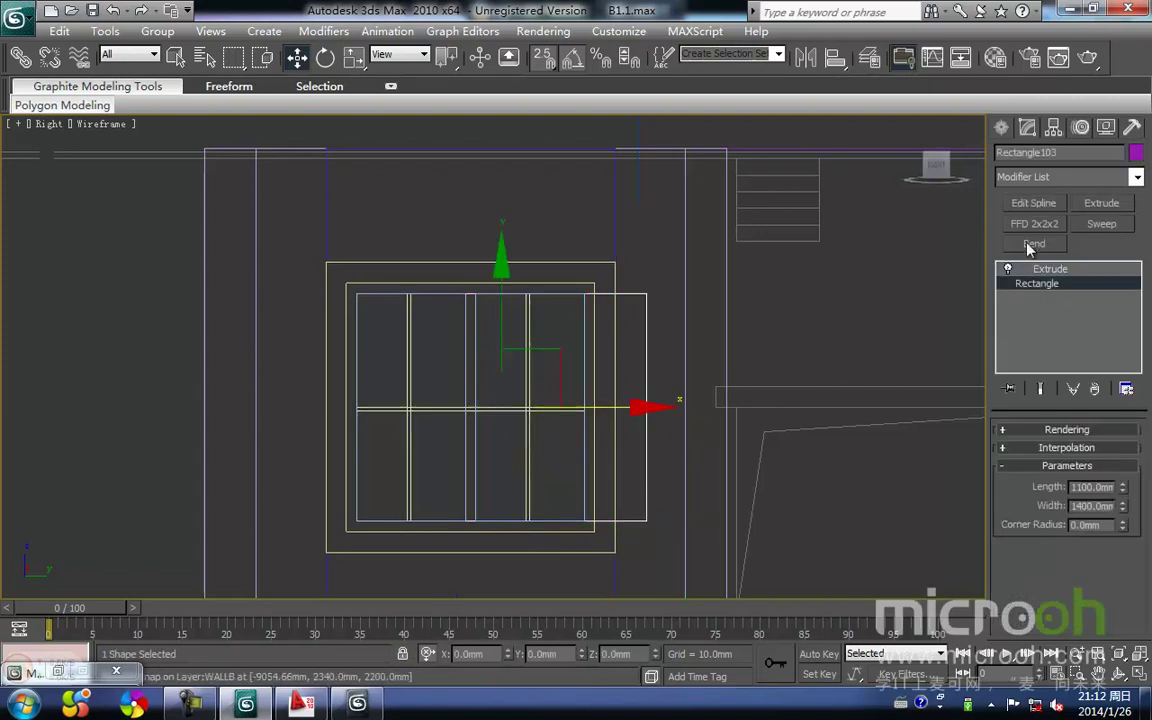
left_click(1046, 204)
left_click(1044, 459)
left_click_drag(607, 252, 730, 581)
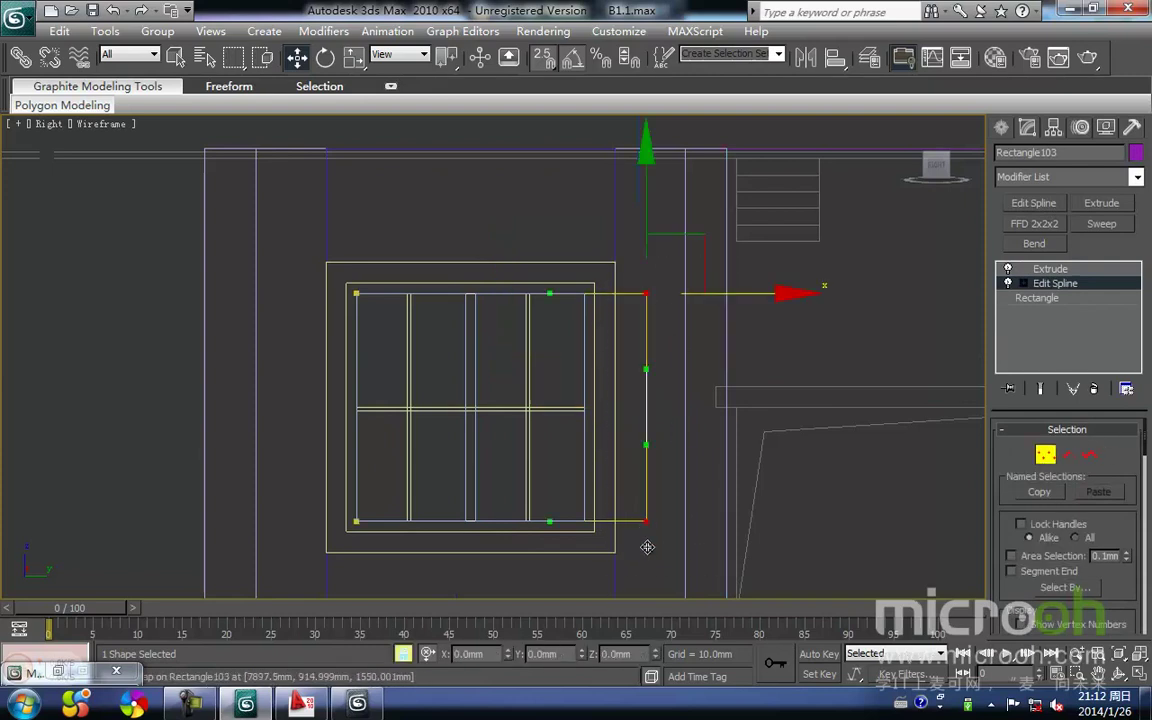
left_click_drag(637, 536, 584, 522)
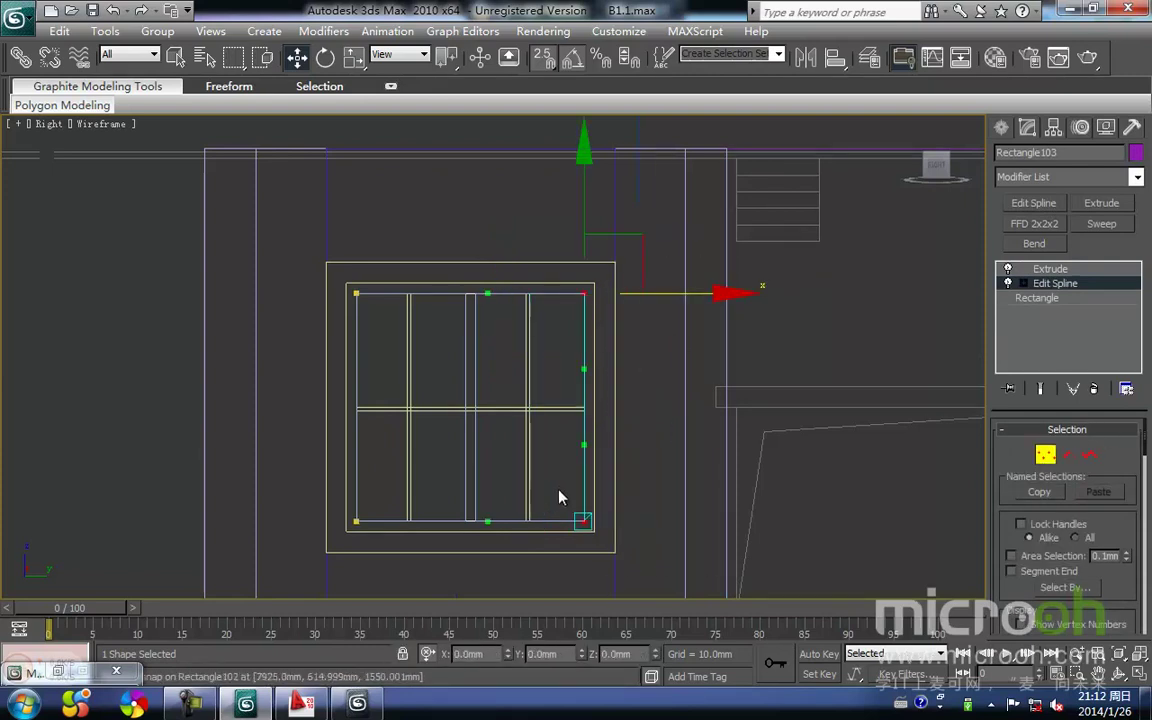
key("space")
left_click(559, 490)
left_click(1048, 461)
key("F3")
middle_click_drag(564, 486, 538, 399)
scroll(538, 399, "down", 2)
left_click(1060, 269)
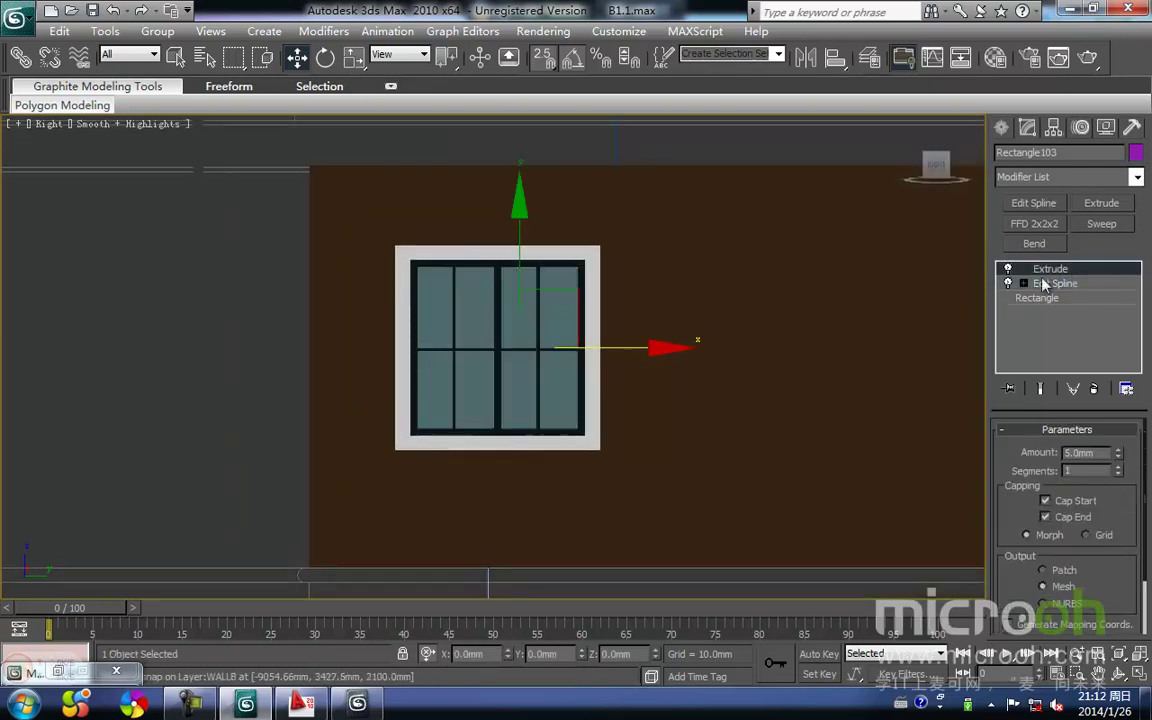
Review the resized window within the whole right elevation in shaded and wireframe display
left_click(120, 379)
scroll(424, 371, "down", 3)
mouse_move(129, 373)
middle_mouse_down()
mouse_move(424, 371)
mouse_move(450, 414)
middle_mouse_up()
middle_click_drag(360, 475, 358, 520)
scroll(344, 468, "down", 2)
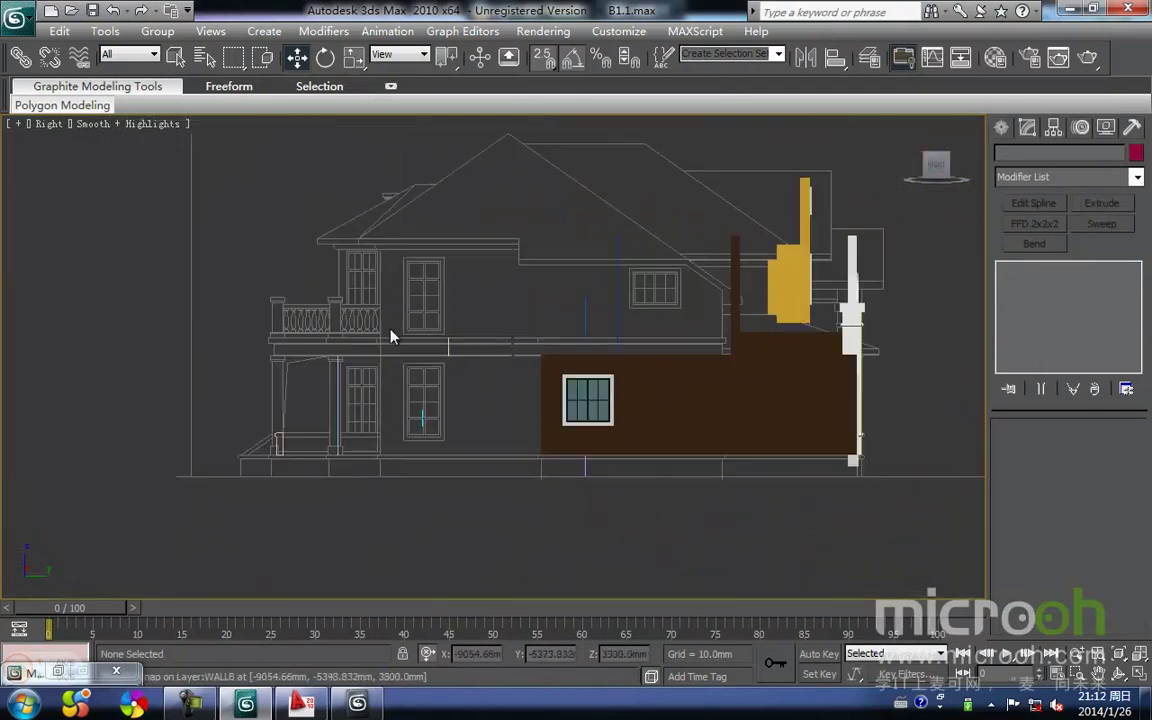
middle_click_drag(494, 423, 447, 425)
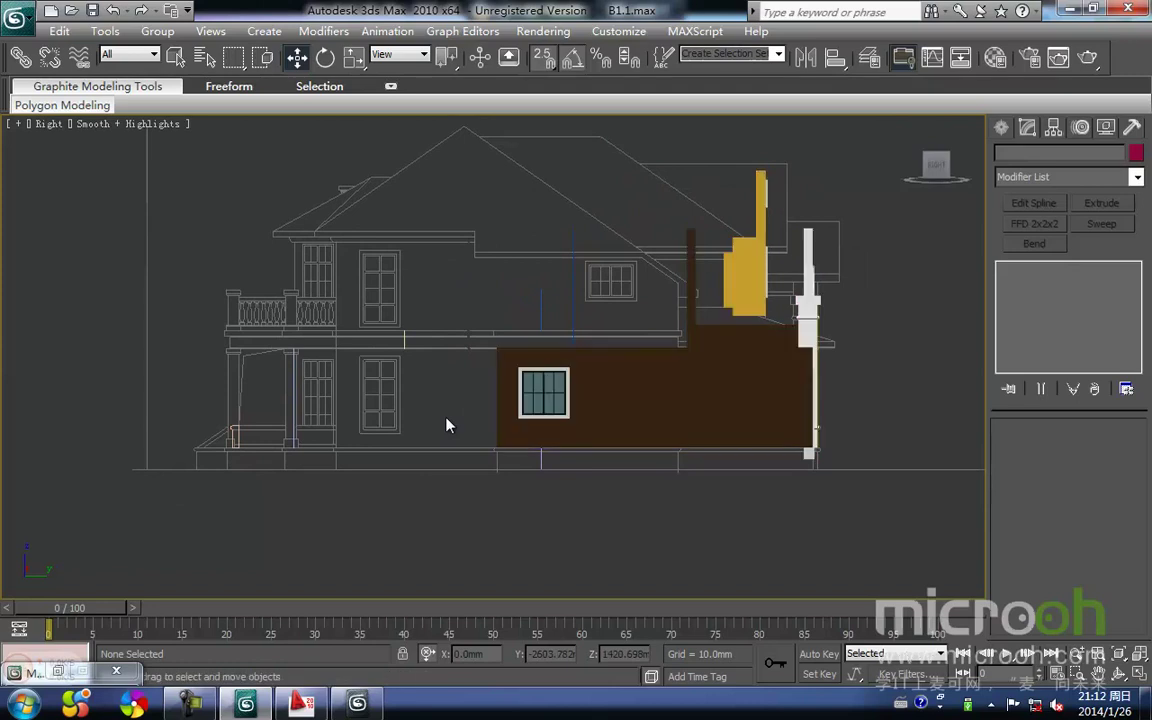
key("F3")
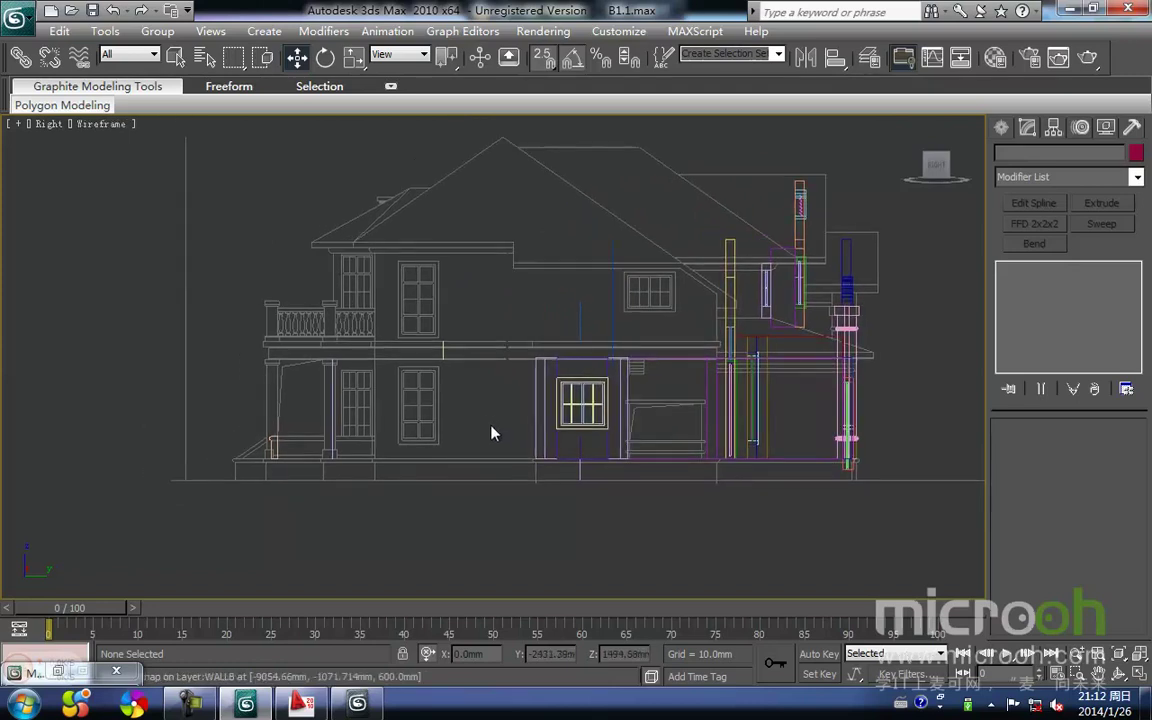
scroll(488, 412, "up", 2)
key("F3")
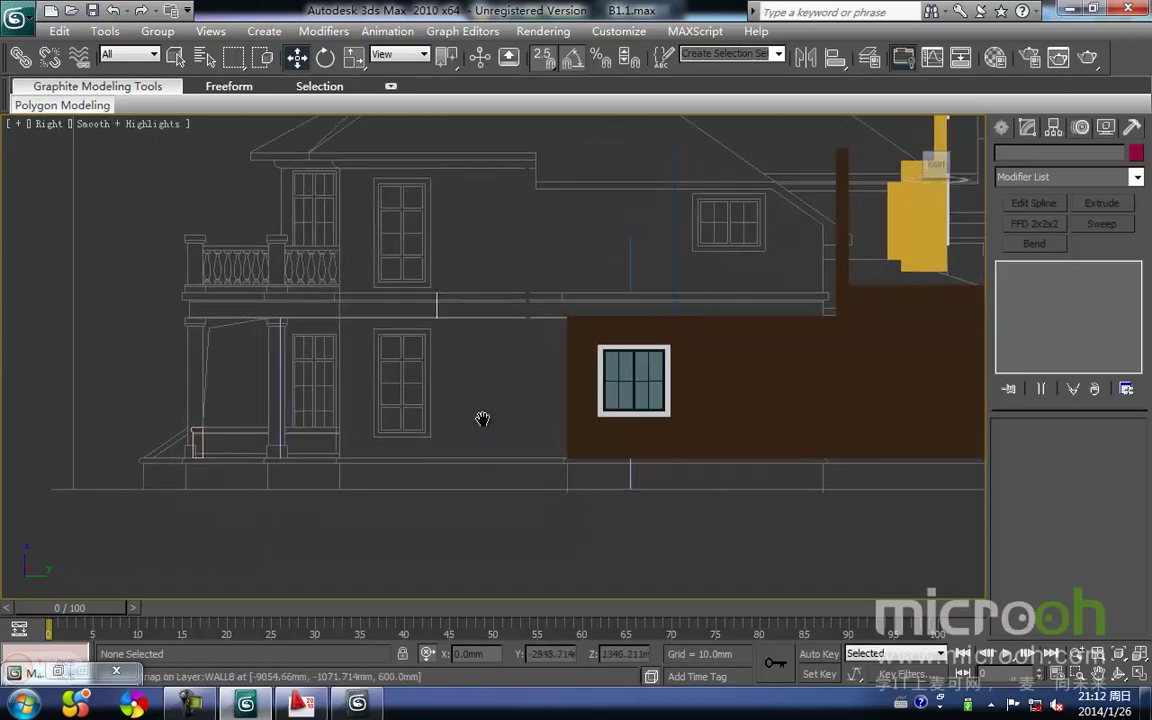
Examine the floor plan in the Top view around the walls below the finished window and the polygonal bay
key("t")
scroll(514, 450, "down", 5)
scroll(490, 380, "up", 4)
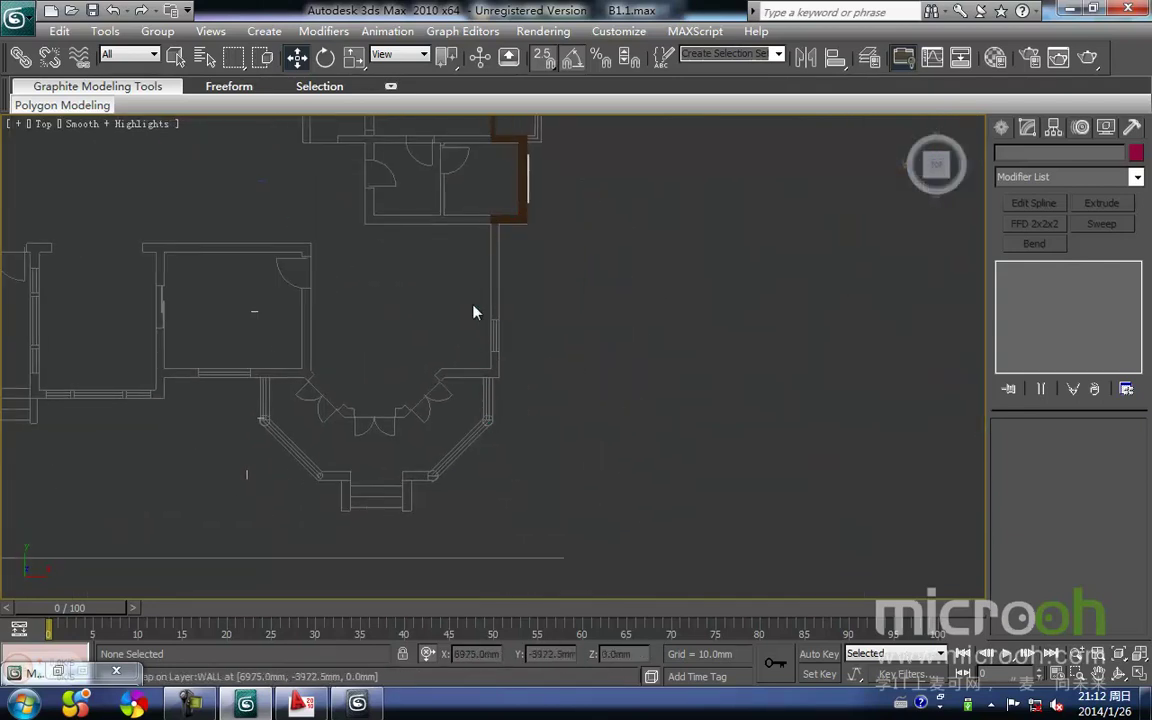
middle_click_drag(501, 404, 488, 354)
middle_click_drag(461, 405, 448, 417)
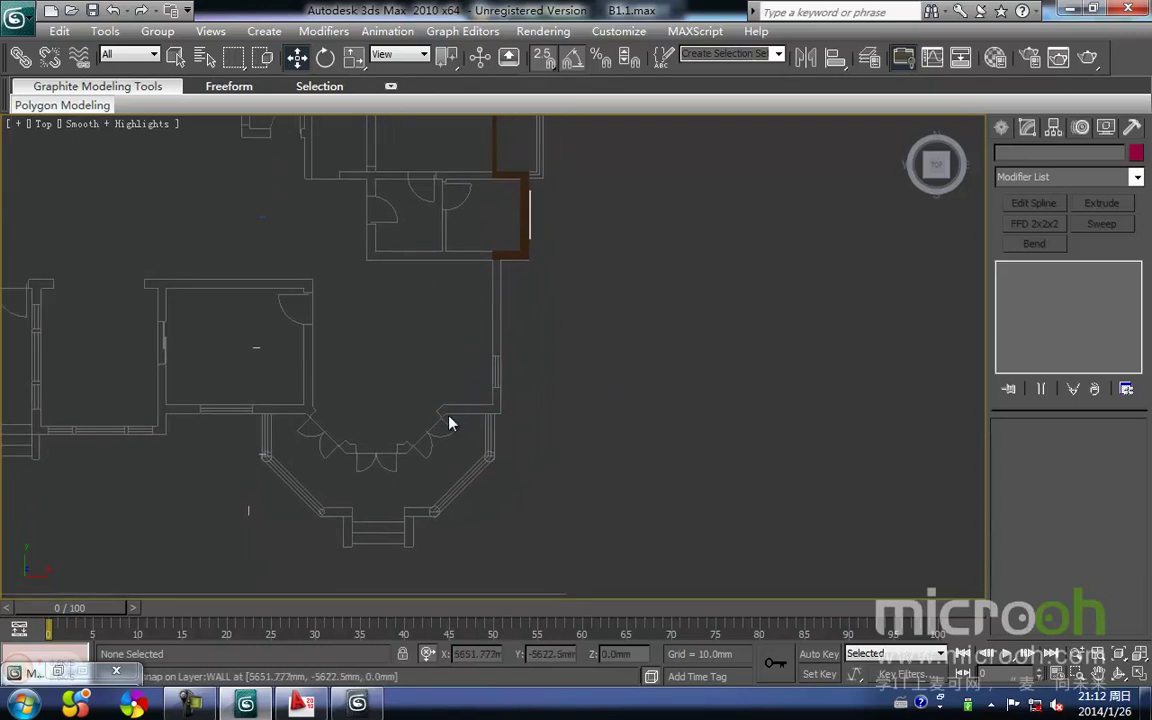
Draw a wall rectangle about 2750 by 4400 mm in the Right view, from the brown wall's upper corner down to the base beside the porch
key("r")
middle_click_drag(521, 258, 549, 381)
scroll(386, 432, "up", 4)
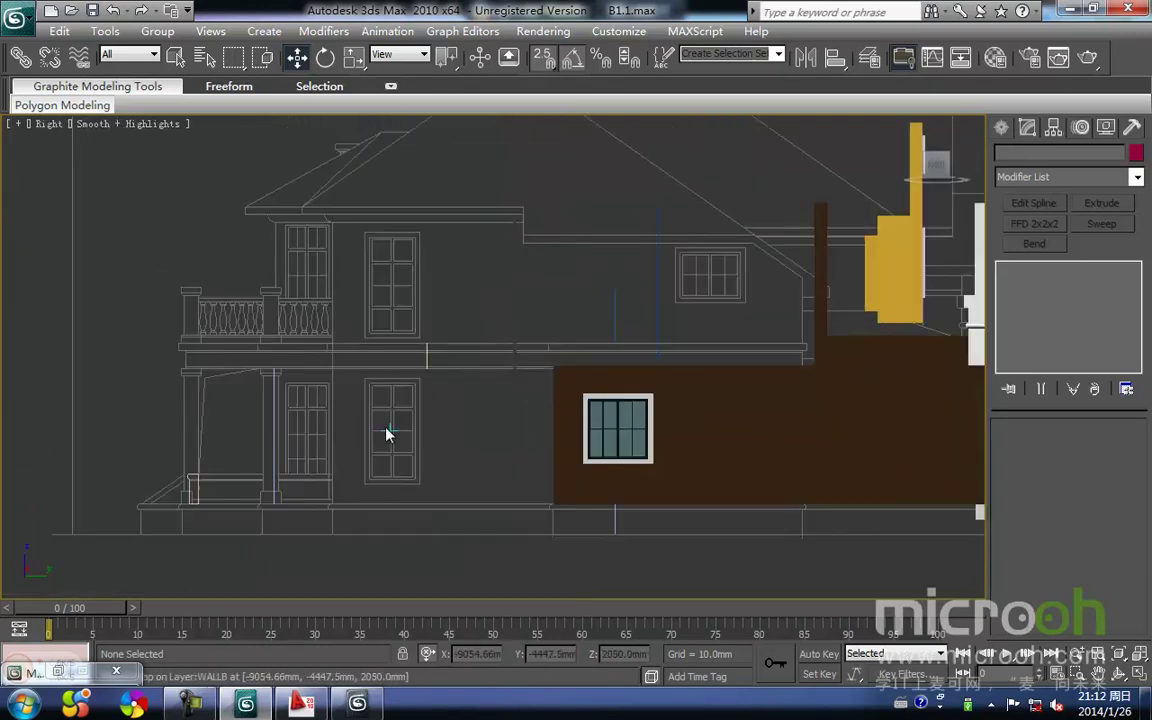
left_click(1002, 128)
left_click(1105, 258)
middle_click_drag(311, 480, 298, 386)
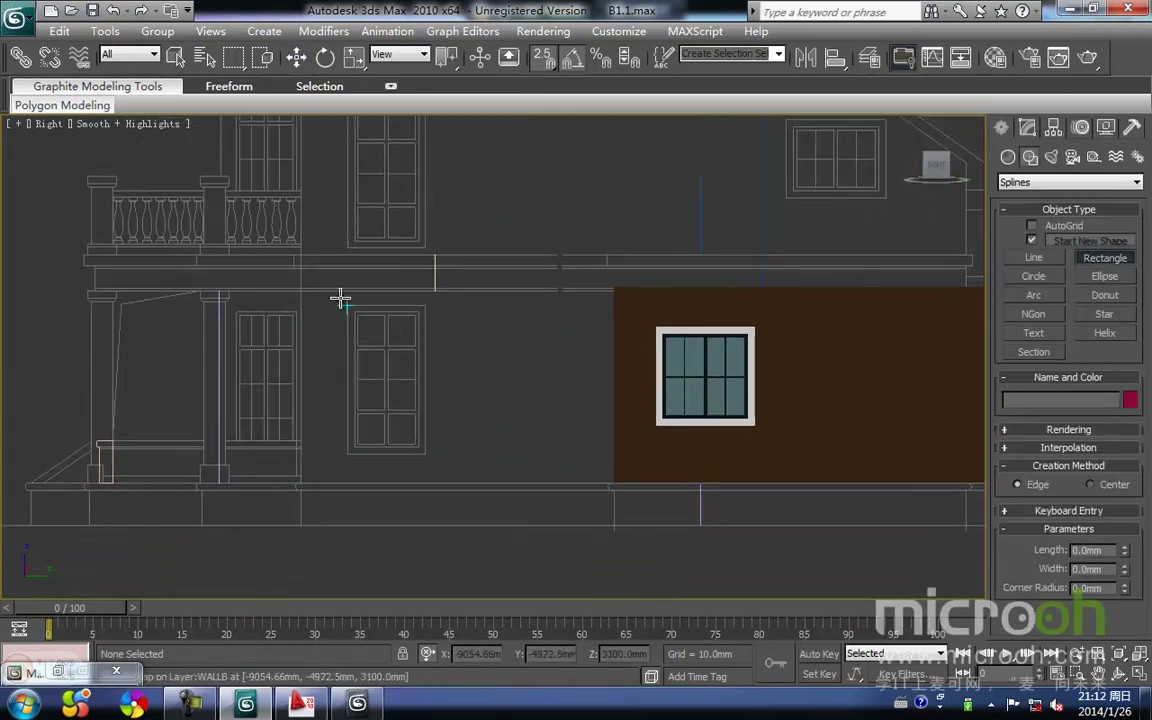
middle_click_drag(582, 366, 586, 344)
left_click_drag(615, 258, 306, 460)
key("i")
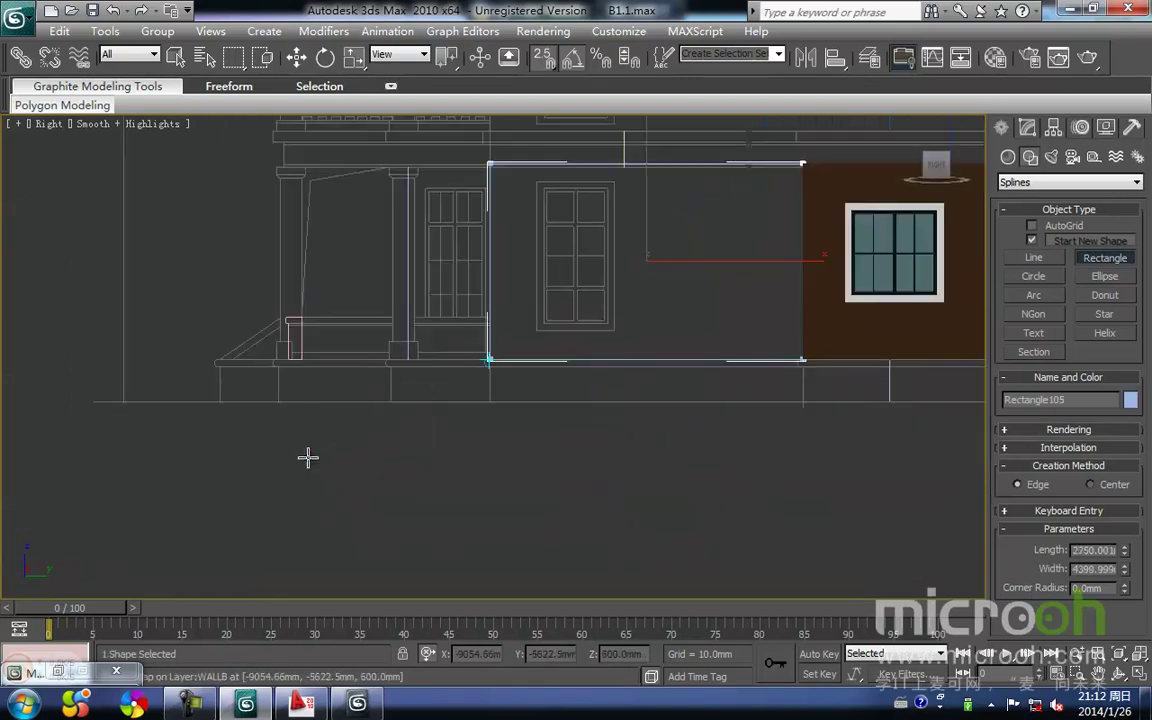
scroll(307, 458, "up", 6)
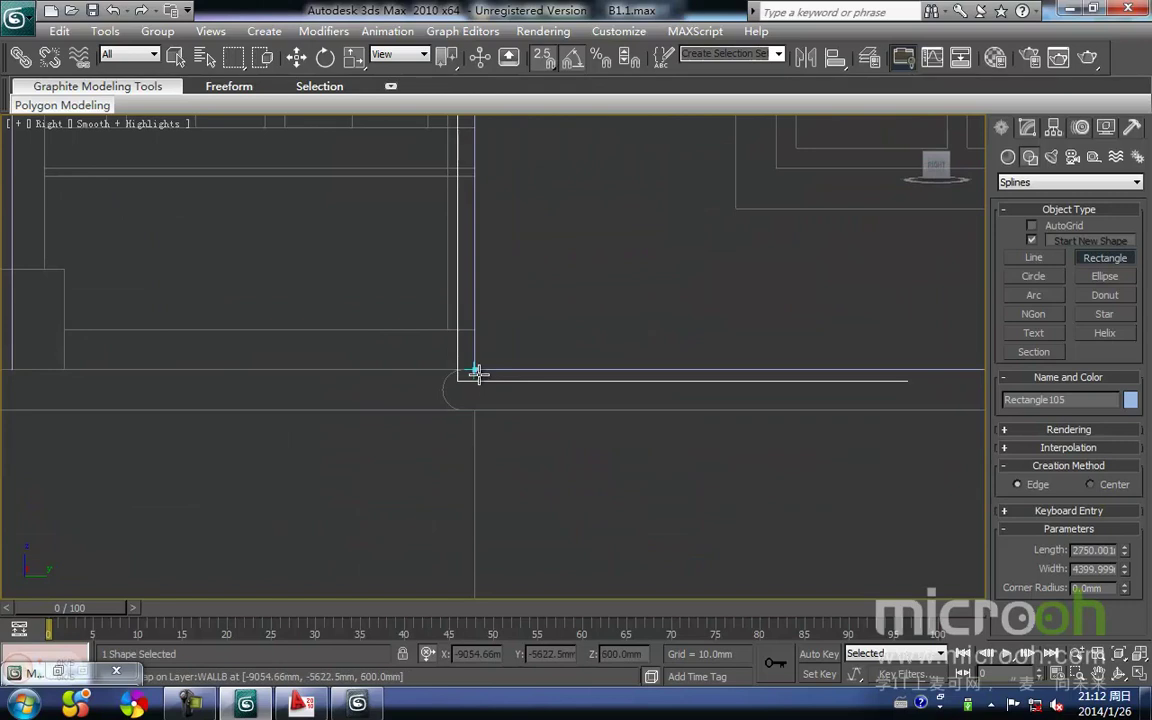
scroll(550, 352, "down", 7)
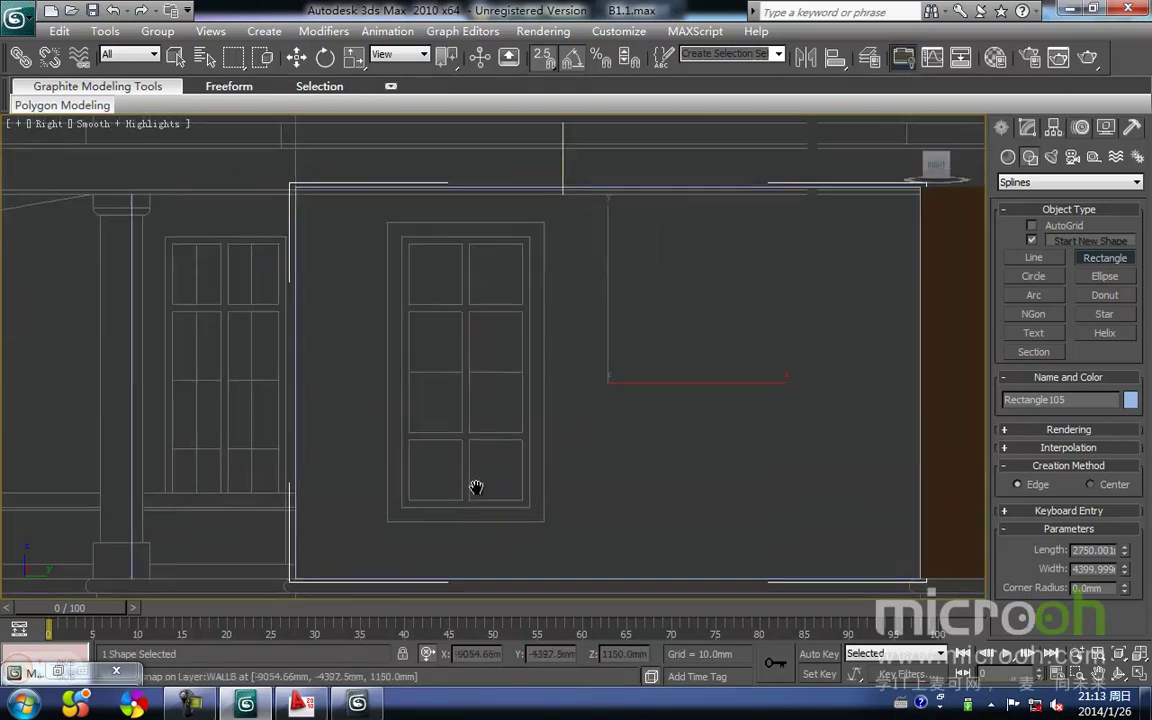
Add a 2100 by 1100 mm rectangle around the tall ground-floor window's outline as an opening in the same wall shape
left_click(1032, 241)
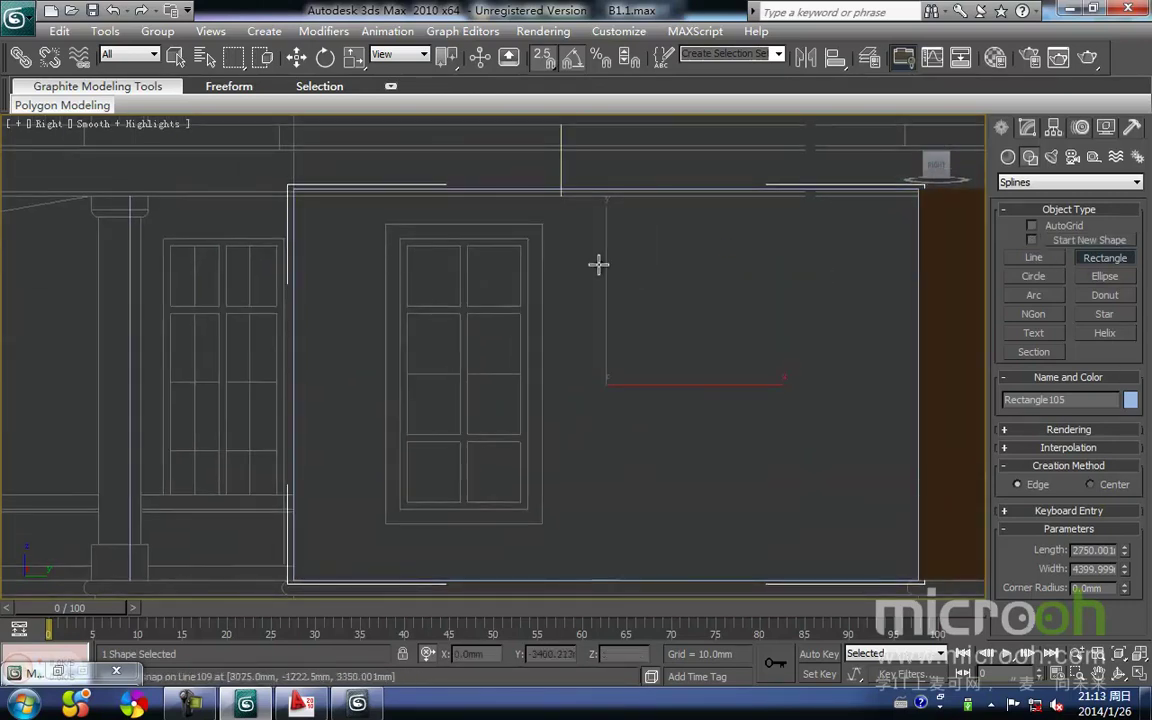
left_click_drag(379, 222, 543, 524)
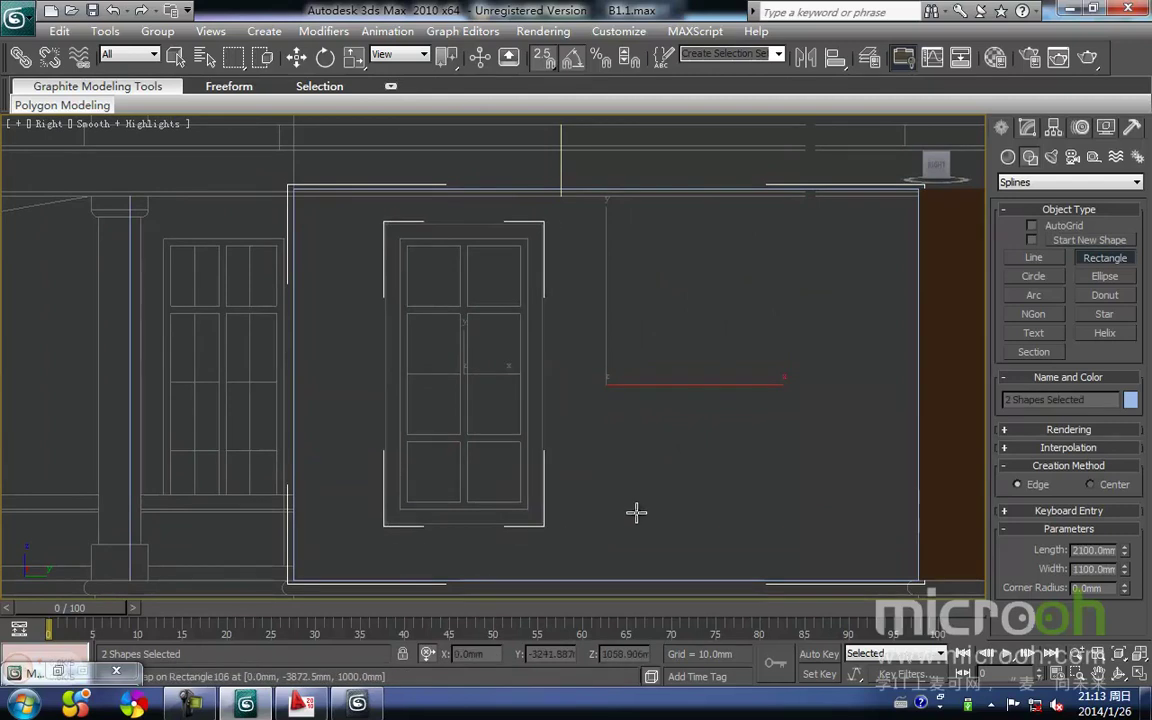
right_click(620, 528)
left_click(476, 419)
scroll(570, 447, "down", 2)
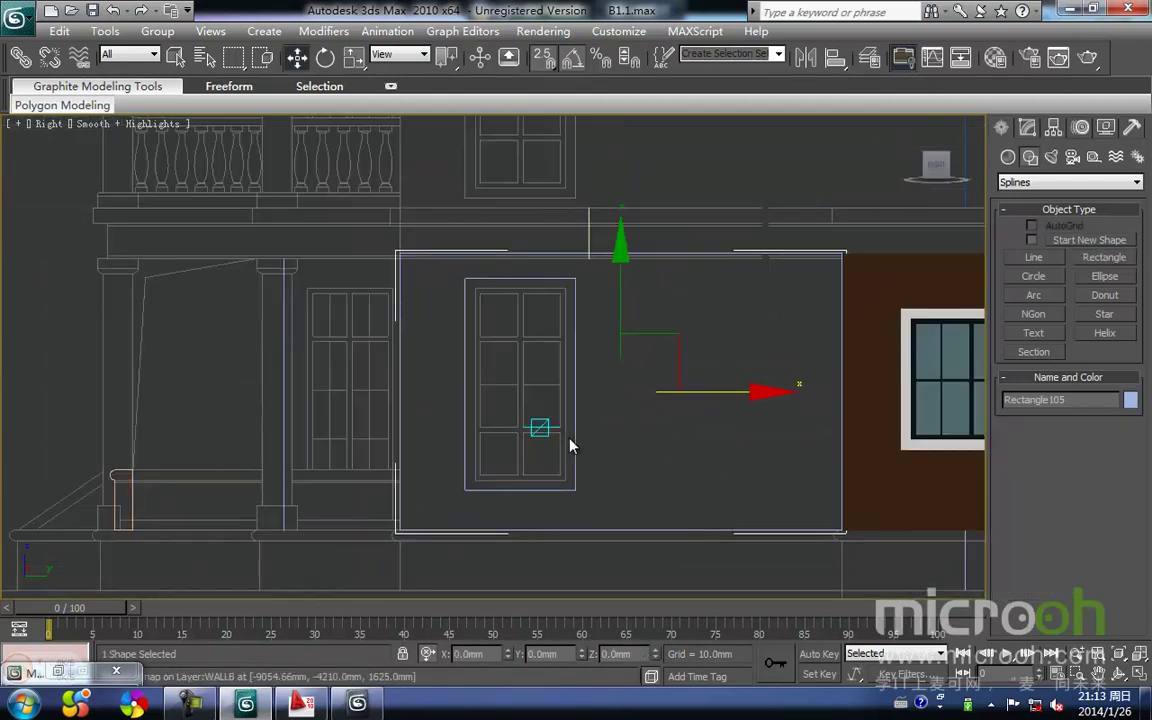
Move the wall shape in the Top view and snap it onto the outer face of the wall above the bay
key("t")
scroll(571, 445, "down", 5)
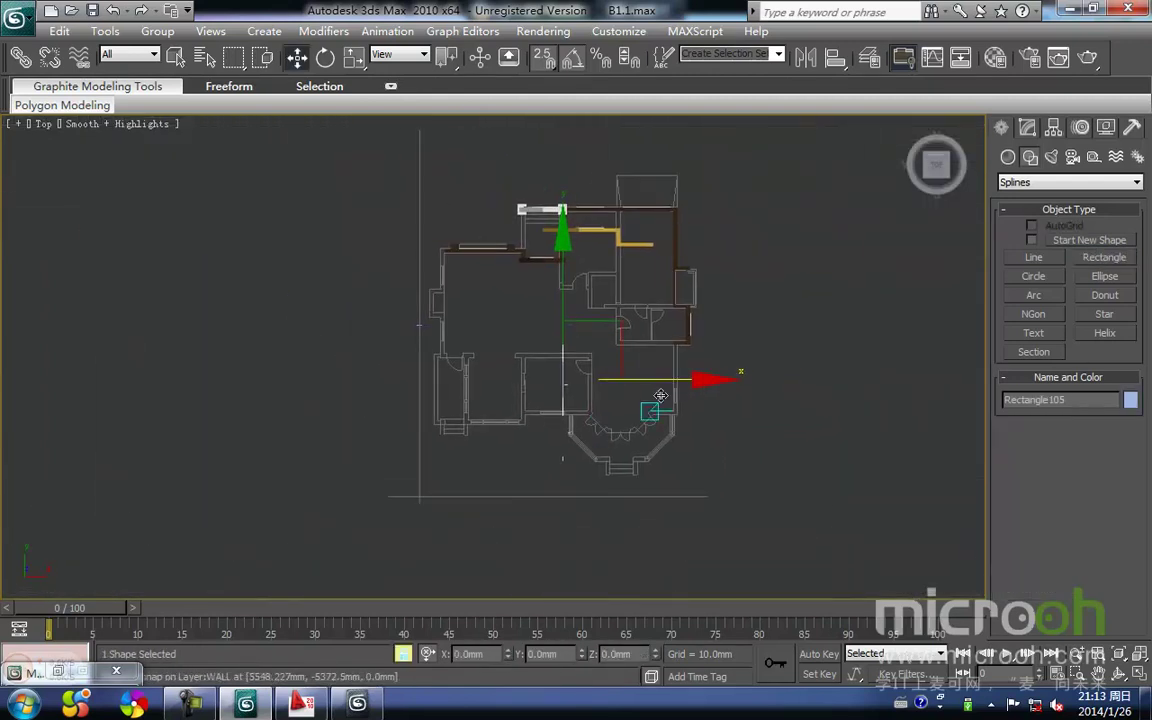
left_click_drag(672, 383, 727, 411)
scroll(571, 380, "up", 5)
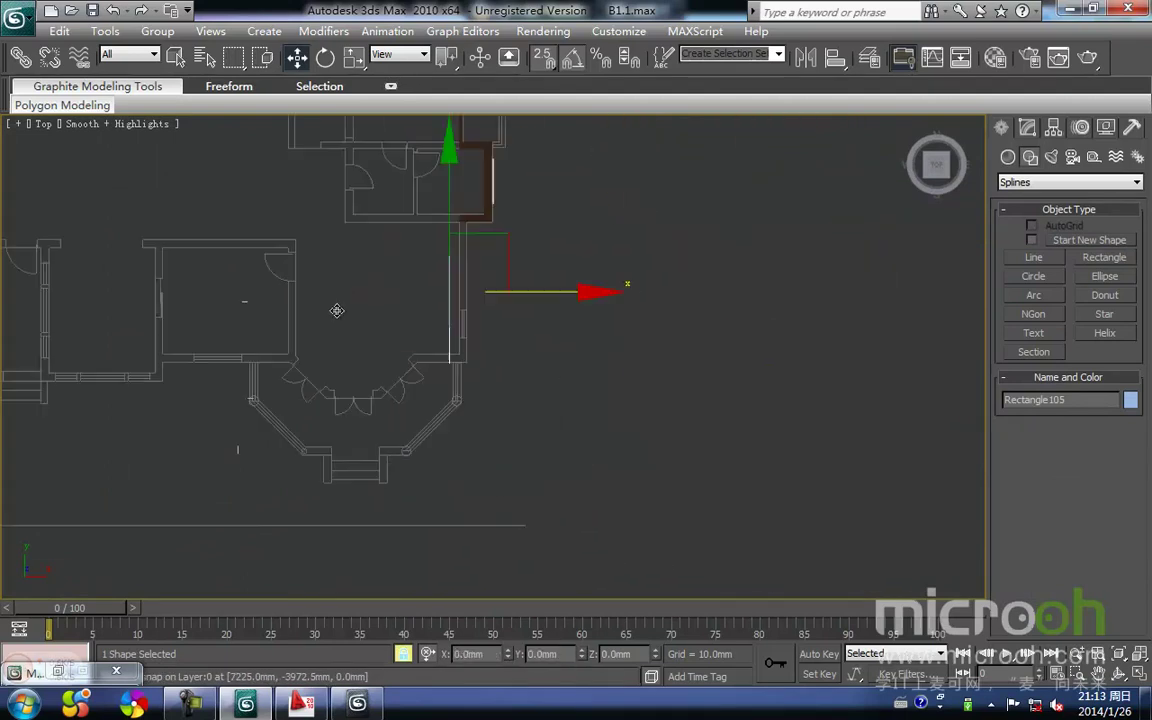
scroll(489, 360, "up", 3)
left_click_drag(392, 397, 463, 395)
middle_click_drag(468, 398, 451, 469)
key("F3")
left_click_drag(522, 455, 372, 338)
Examine the plan in wireframe around the wall's window opening and its corner next to the polygonal bay
middle_click_drag(395, 323, 420, 451)
scroll(446, 447, "down", 3)
scroll(497, 287, "up", 3)
scroll(494, 277, "down", 1)
middle_click_drag(470, 291, 470, 237)
middle_click_drag(505, 512, 525, 378)
scroll(525, 378, "up", 2)
scroll(442, 432, "down", 1)
middle_click_drag(442, 432, 400, 392)
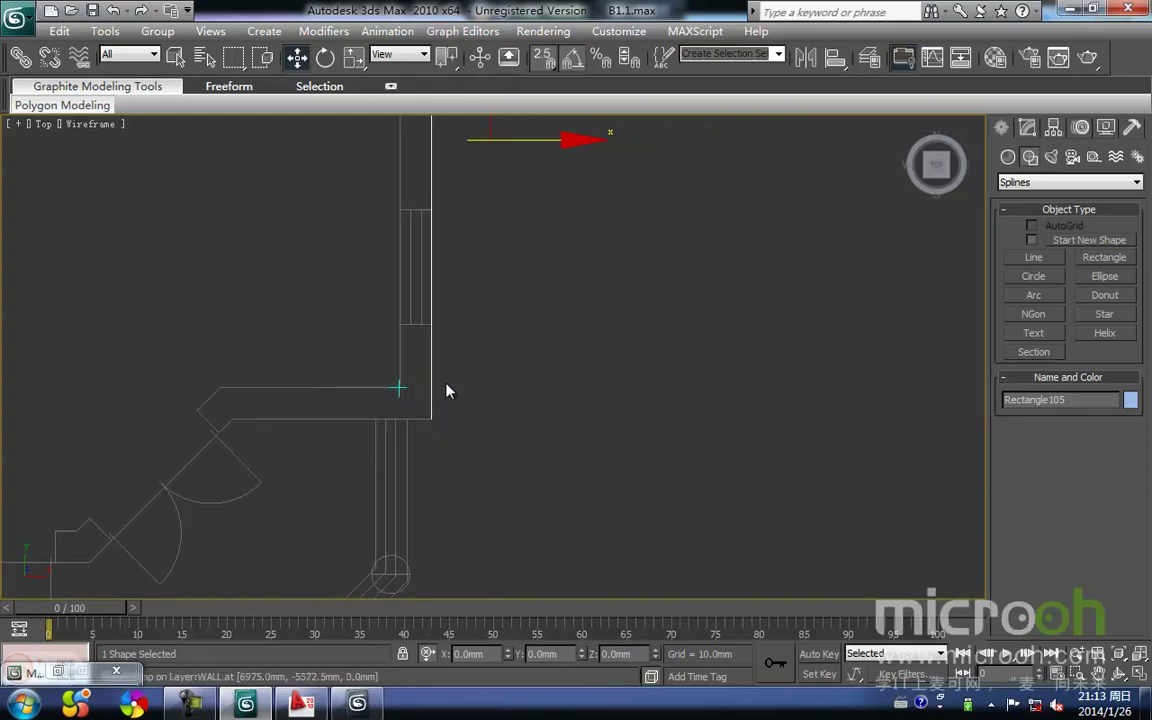
Select all vertices of the wall shape and convert them to Corner type
left_click(1029, 130)
left_click(1006, 270)
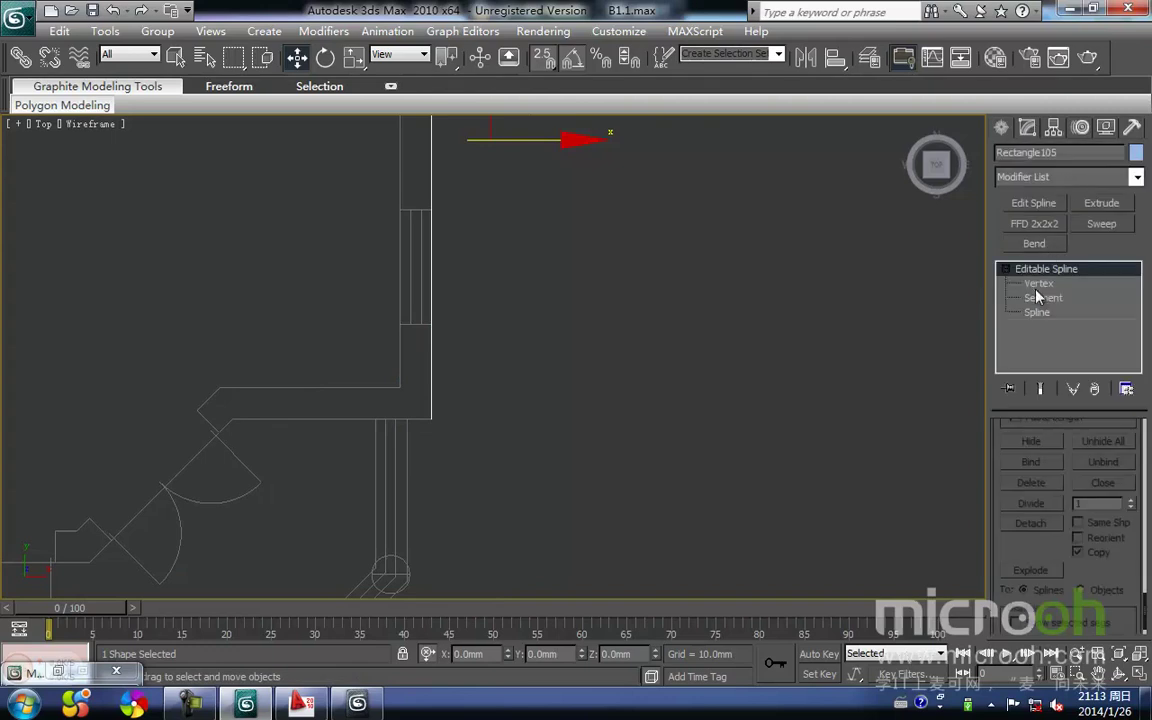
left_click(1038, 284)
left_click_drag(423, 425, 423, 416)
scroll(452, 443, "down", 6)
middle_click_drag(530, 432, 515, 468)
left_click_drag(498, 470, 345, 186)
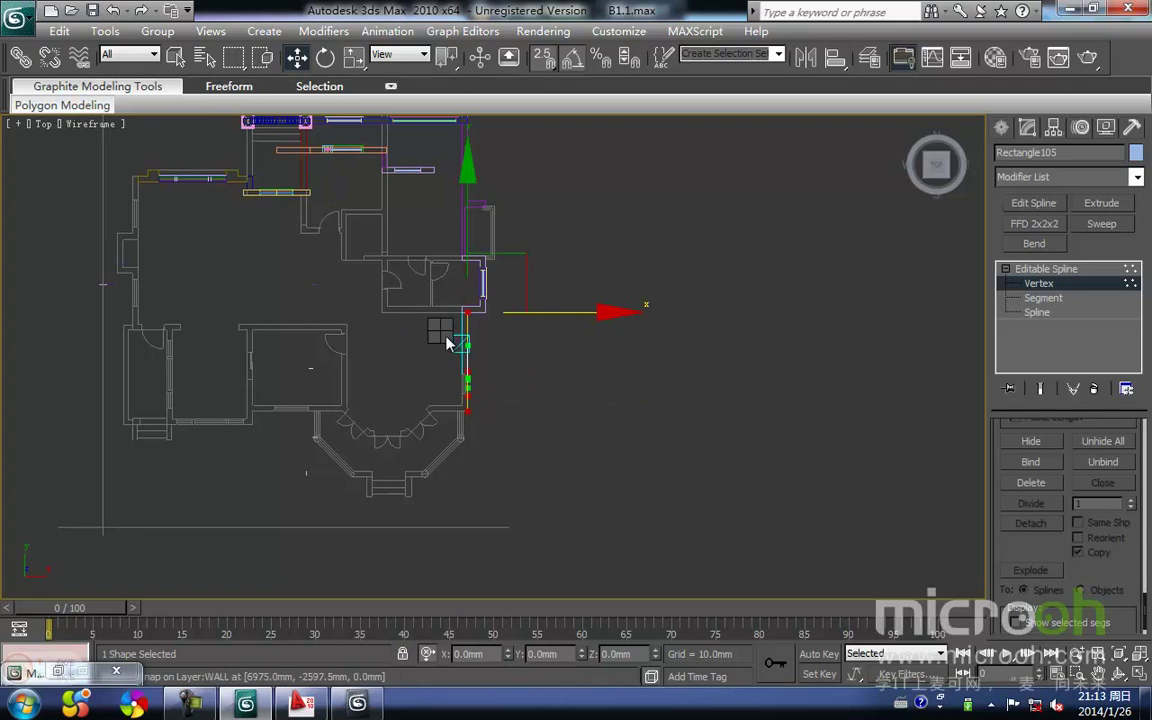
right_click(447, 343)
left_click(417, 233)
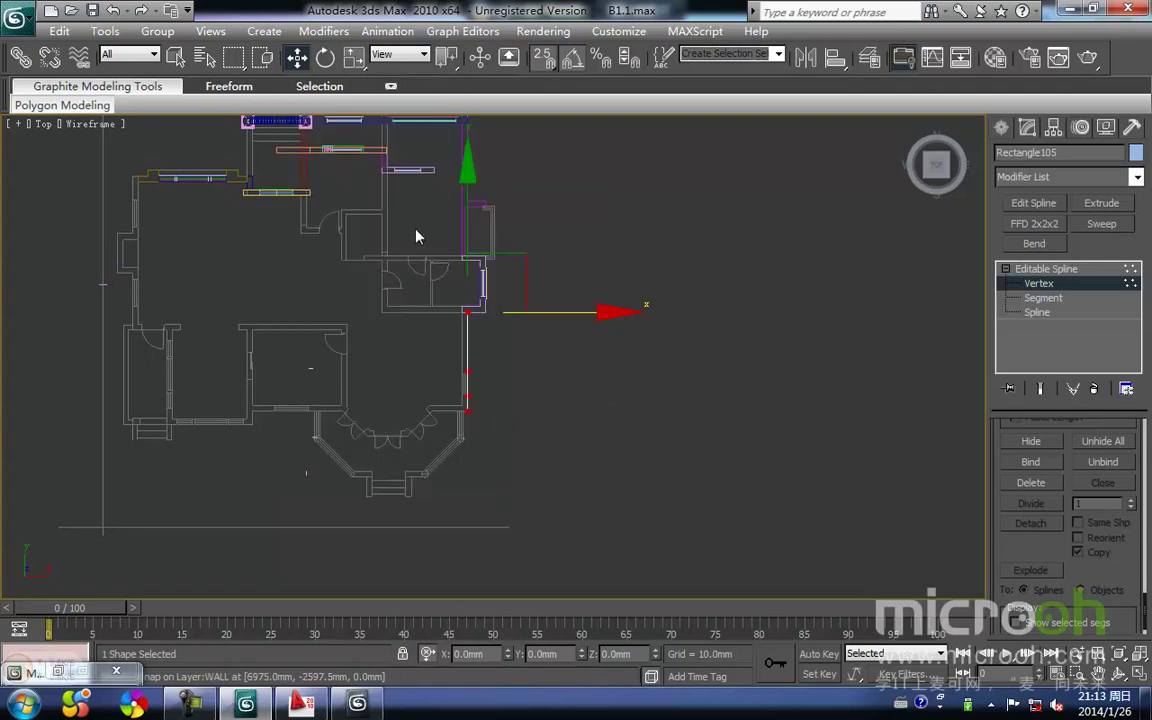
Move the wall shape's end vertices beside the bay up to the inner face of the adjoining wall
scroll(460, 320, "up", 8)
scroll(427, 350, "up", 3)
middle_click_drag(481, 391, 520, 428)
left_click_drag(518, 419, 462, 383)
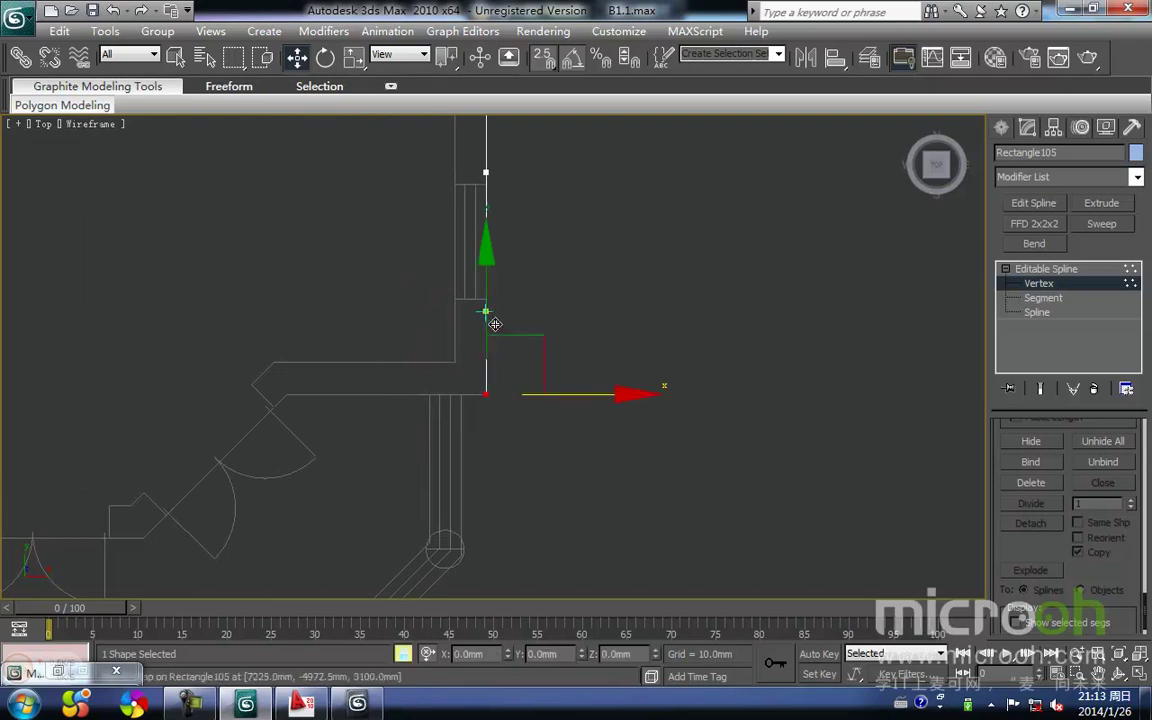
left_click(770, 352)
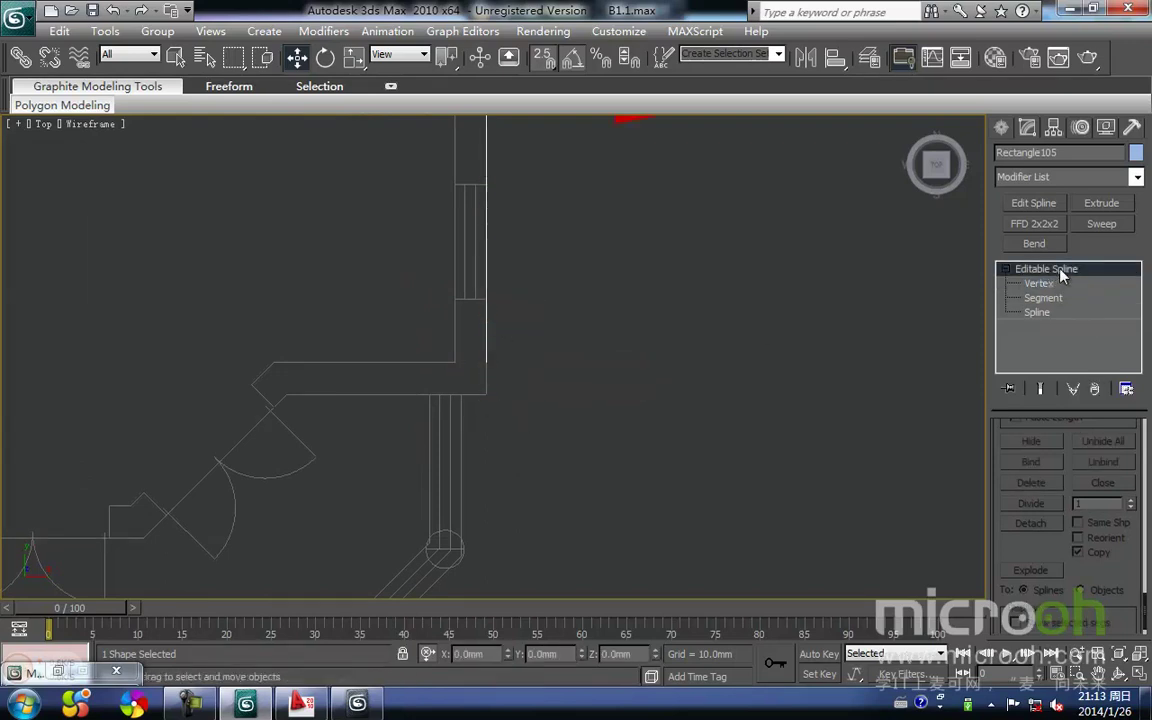
left_click(1035, 285)
Extrude the wall shape 250 mm and snap it into the wall thickness shown on the floor plan
left_click(1103, 204)
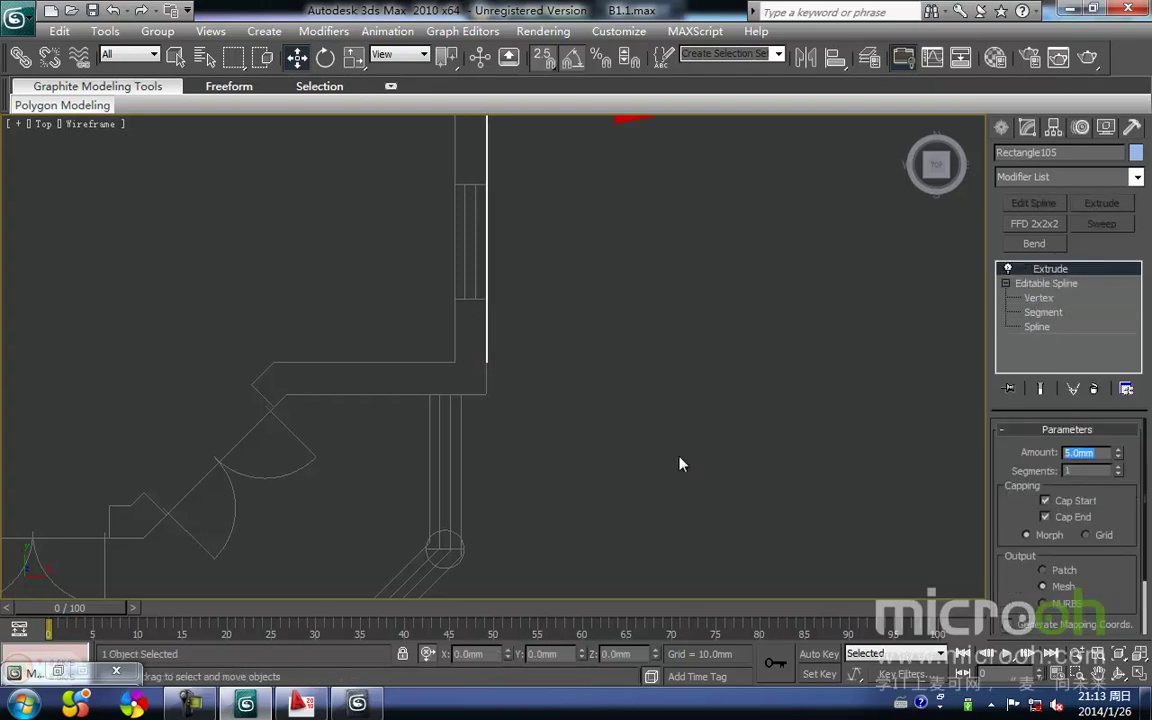
middle_click_drag(478, 429, 486, 520)
key("space")
left_click_drag(529, 457, 497, 460)
scroll(466, 422, "down", 2)
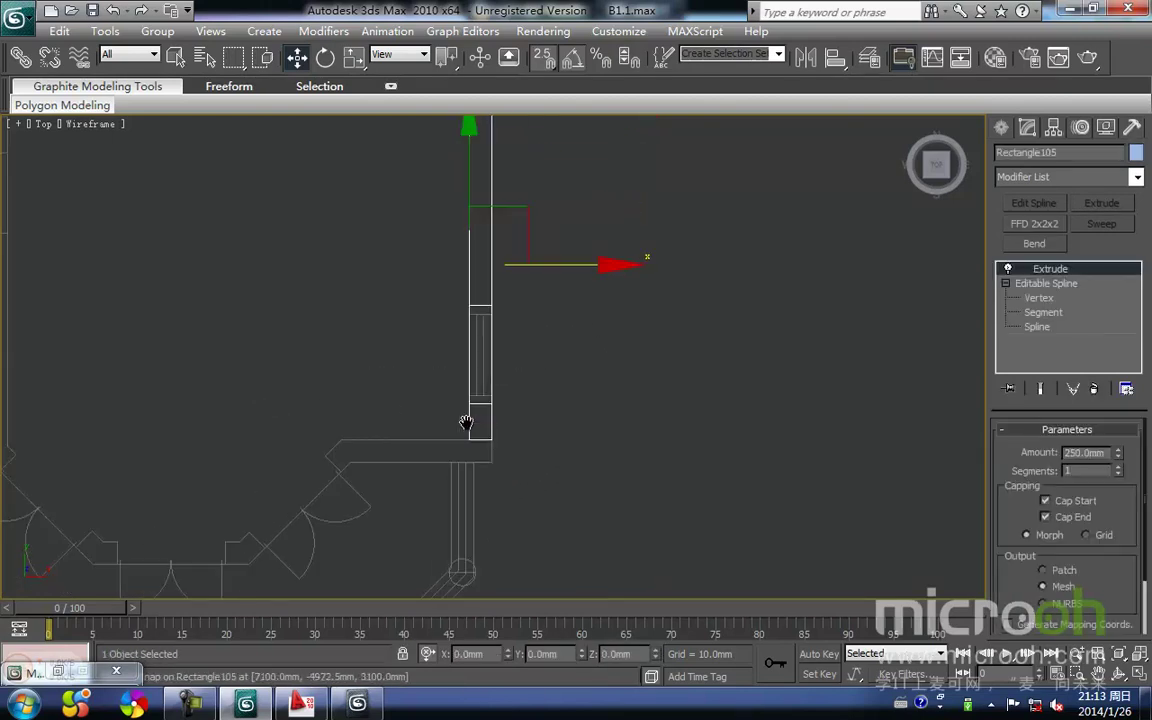
Assign the 文化石贴面 material to the new wall in the Right view and deselect it
key("r")
key("z")
middle_click_drag(453, 404, 485, 391)
key("F3")
scroll(485, 391, "down", 2)
key("m")
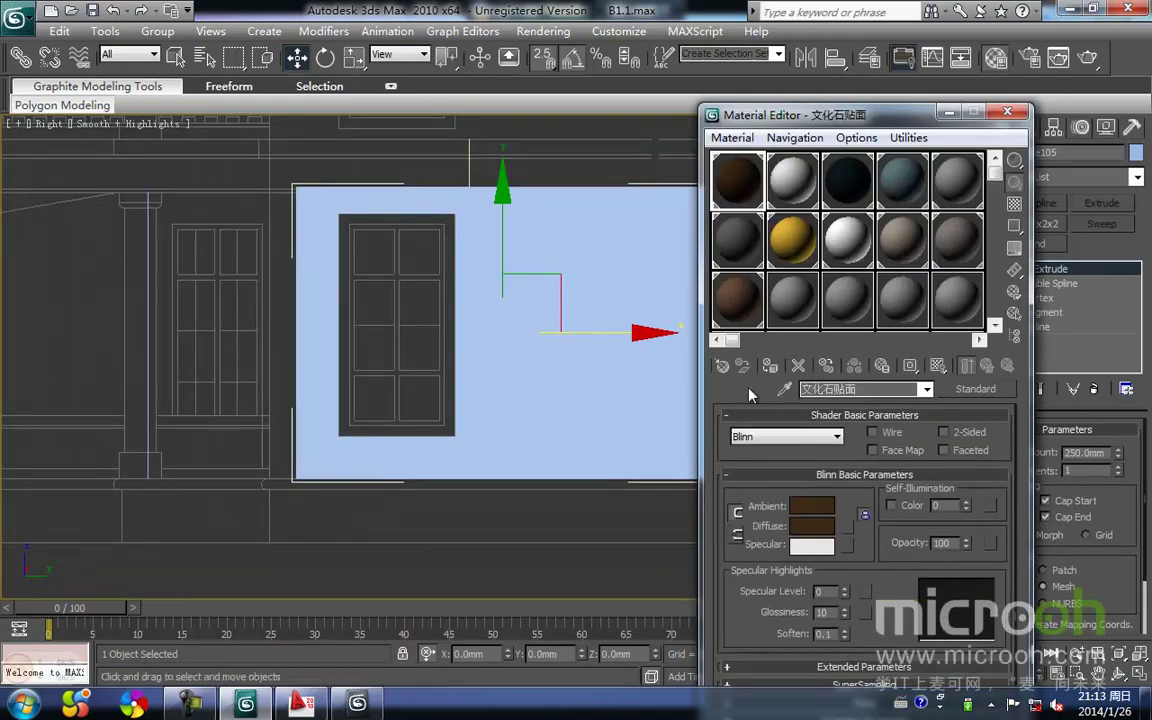
left_click(776, 368)
middle_click_drag(576, 234, 514, 276)
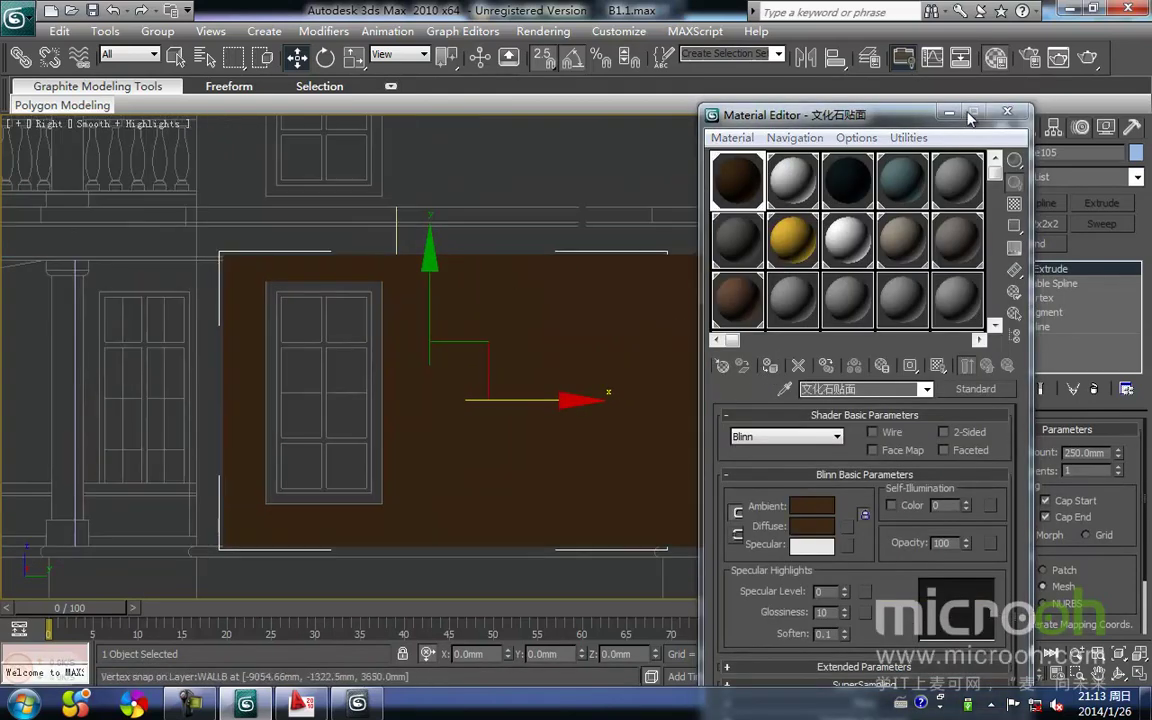
left_click(949, 113)
middle_click_drag(661, 195, 641, 203)
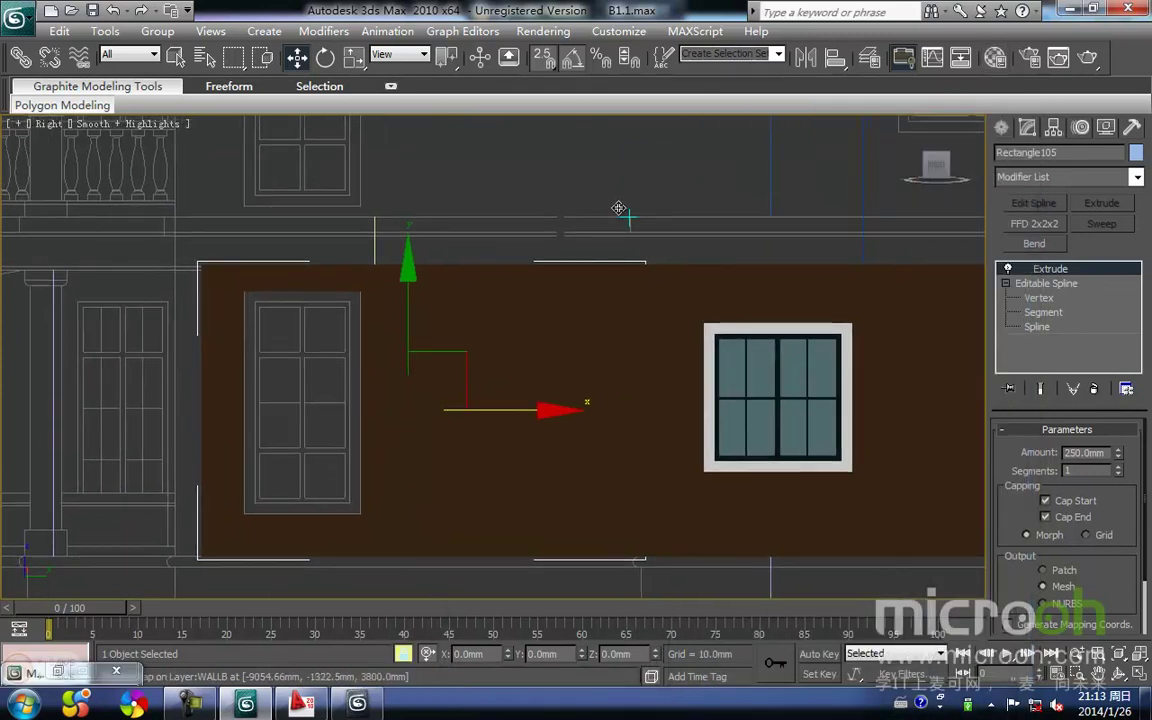
middle_click_drag(525, 203, 663, 216)
left_click(725, 216)
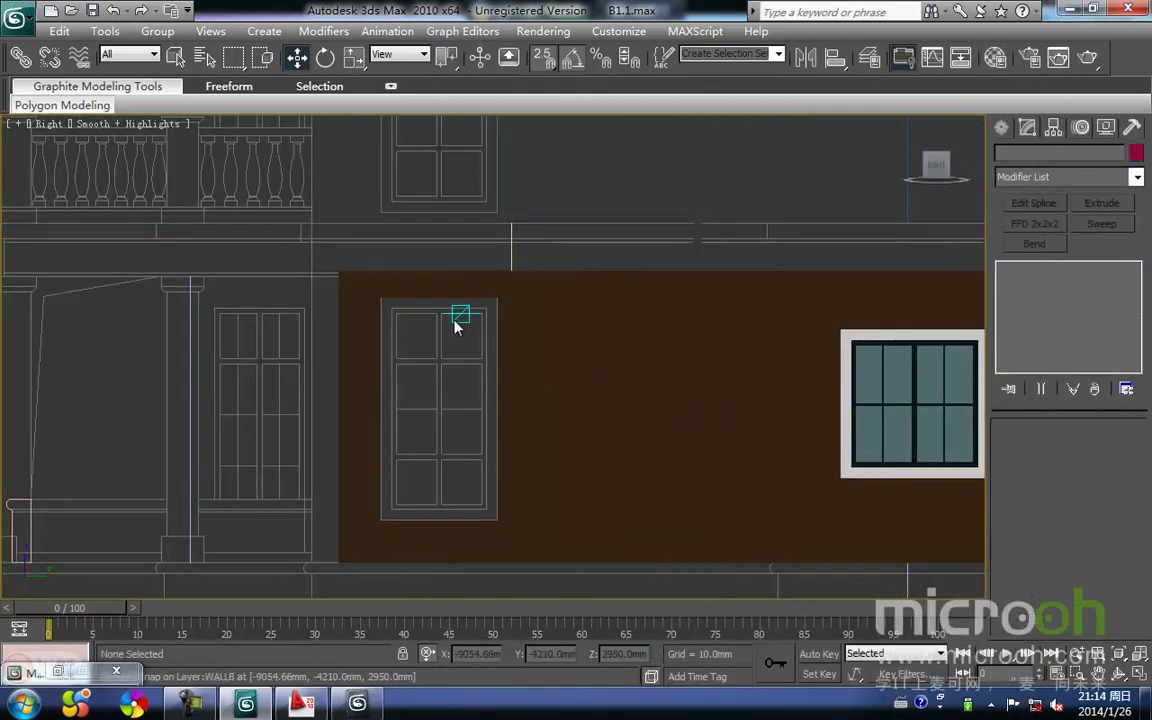
Draw the tall window's outer frame as one shape from nested rectangles of 2100 by 1100 mm and 1900 by 900 mm
middle_click_drag(485, 336, 538, 355)
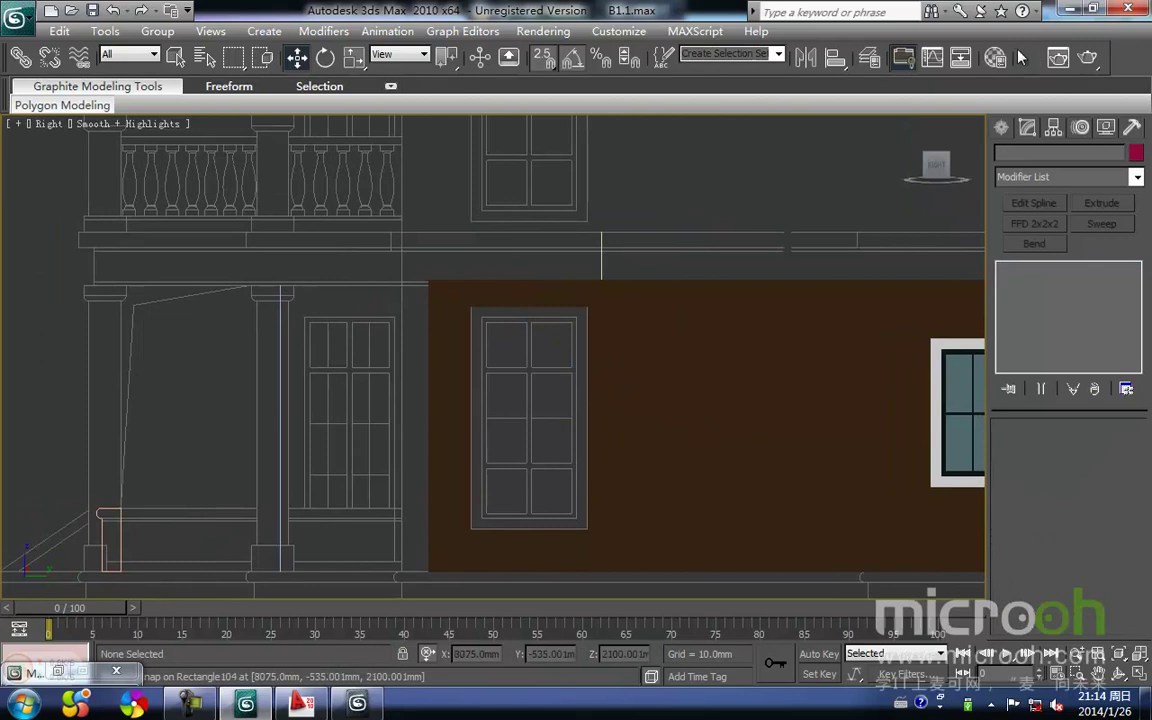
left_click(1001, 127)
left_click(1104, 257)
middle_click_drag(519, 375, 514, 362)
key("F3")
left_click_drag(470, 298, 587, 520)
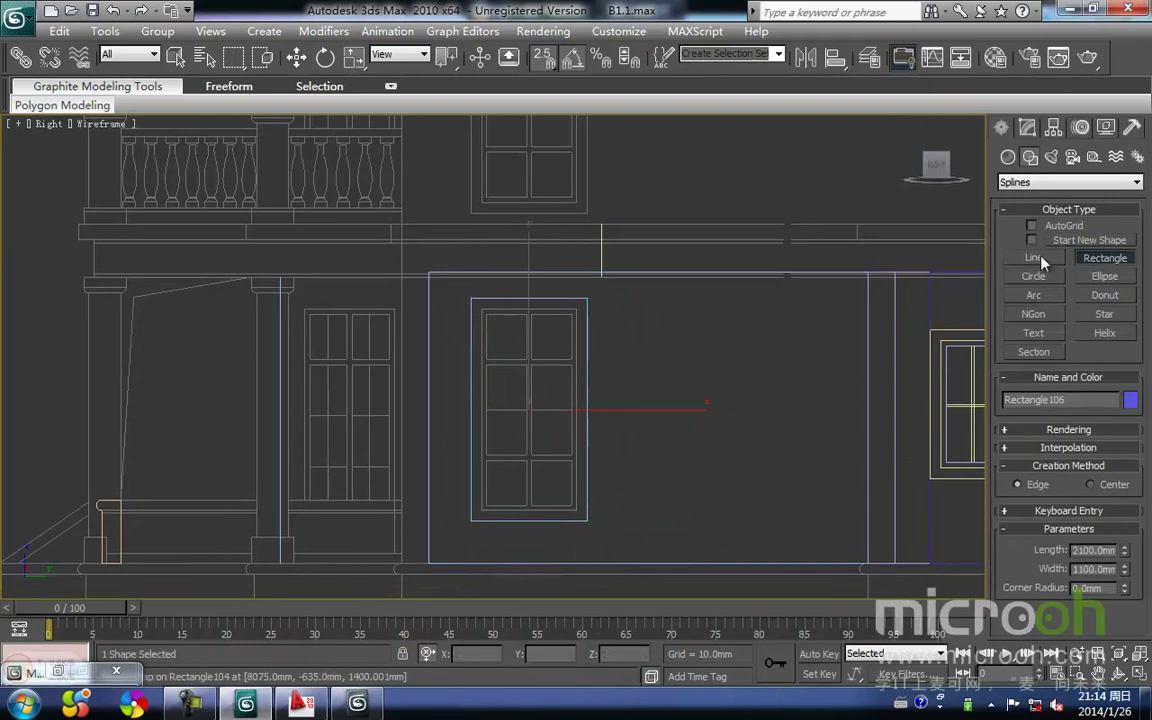
scroll(550, 320, "up", 4)
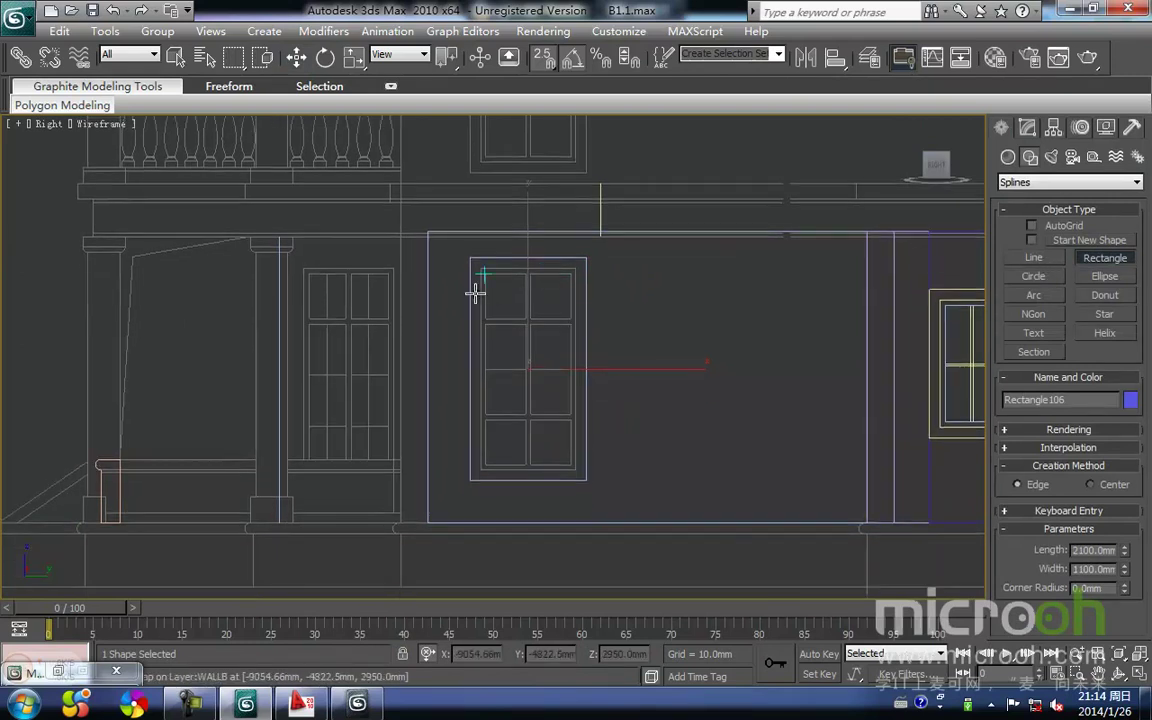
mouse_move(425, 214)
left_mouse_down()
mouse_move(530, 500)
mouse_move(558, 500)
left_mouse_up()
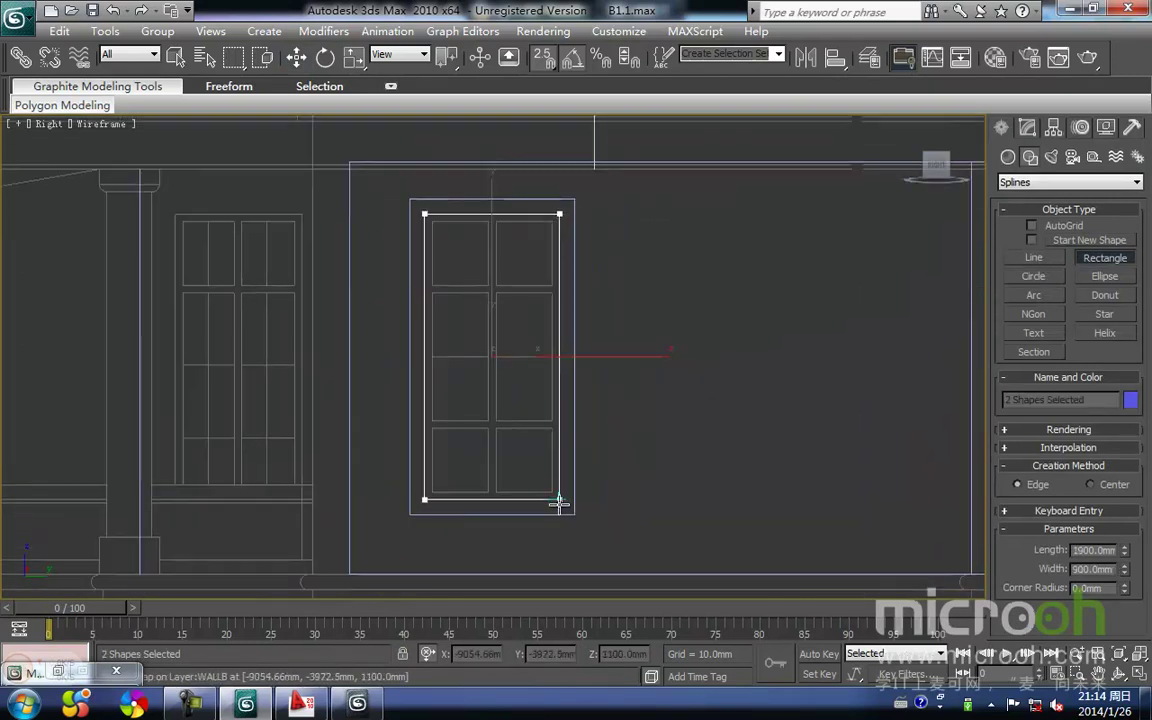
Extrude the window's outer frame 300 mm
left_click(1028, 128)
left_click(1101, 203)
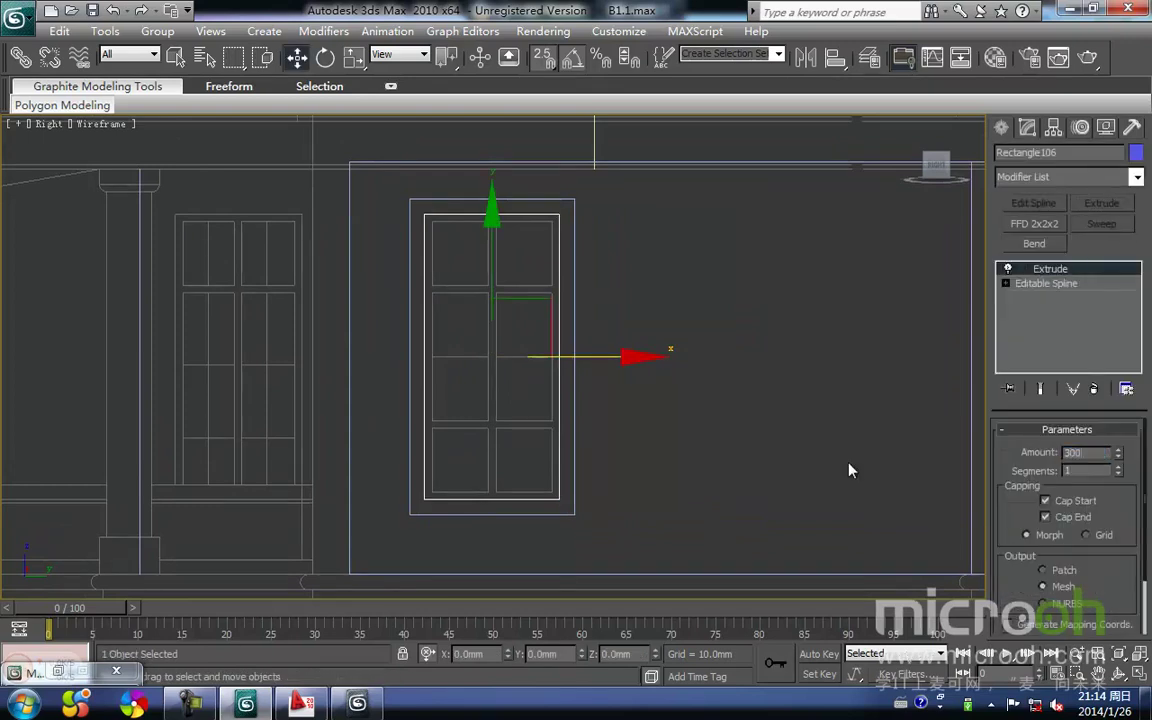
middle_click_drag(557, 410, 578, 412)
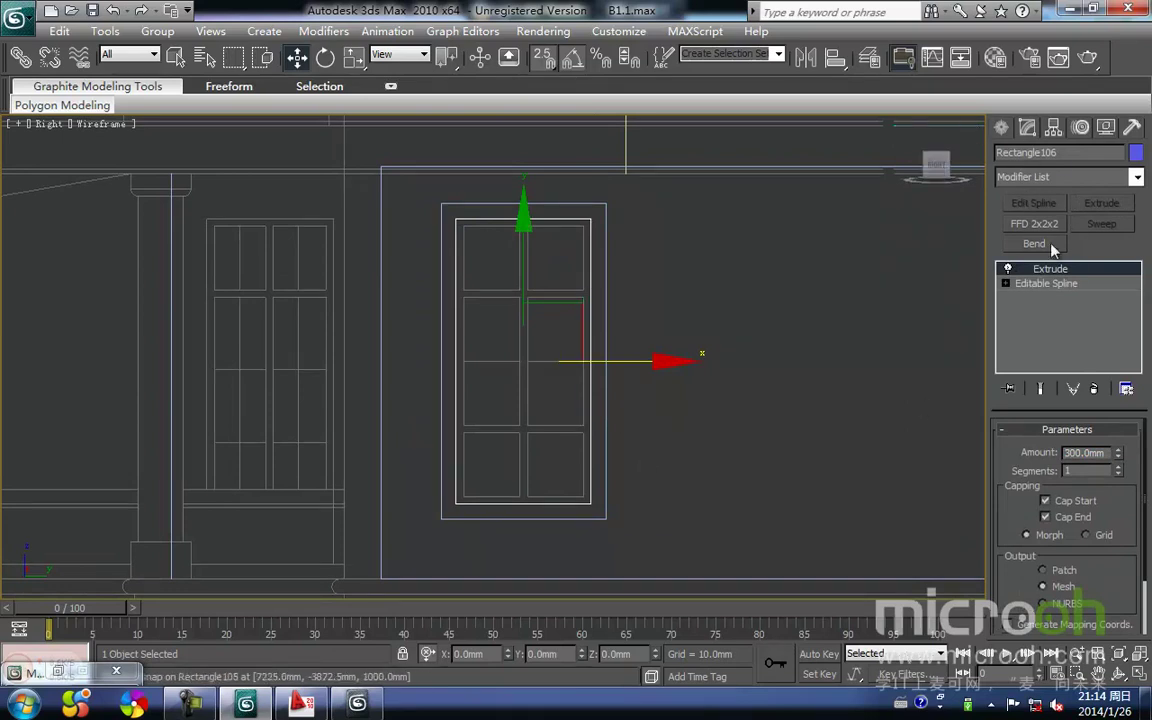
Draw a new 1900 by 900 mm rectangle along the outer frame's inner edge for the window sash
left_click(1001, 127)
left_click(1104, 258)
middle_click_drag(567, 303, 597, 290)
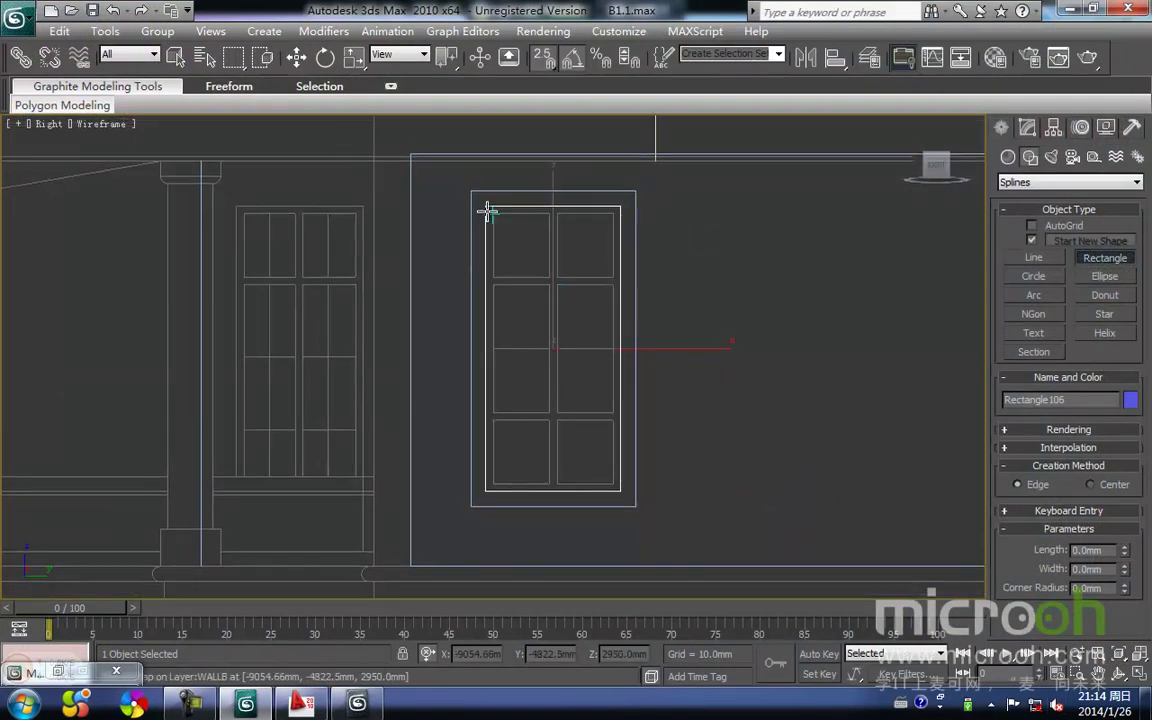
left_click_drag(485, 206, 620, 490)
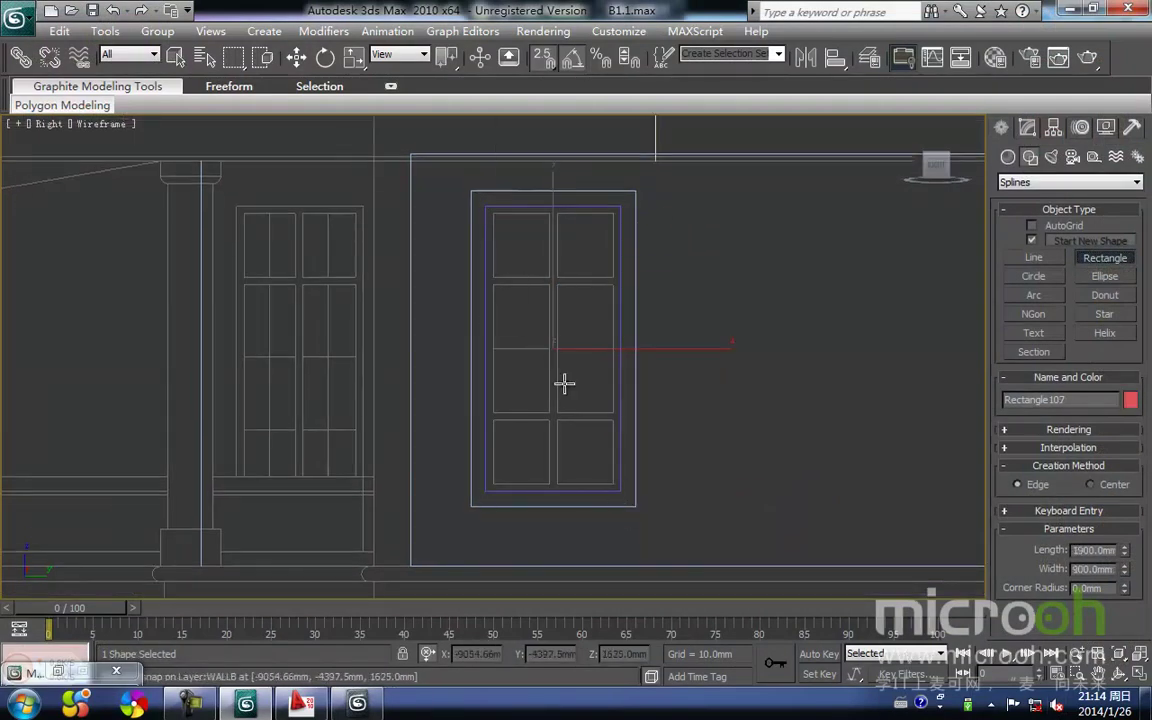
Add six pane rectangles to the sash shape: 425 by 375 mm in the upper and lower rows, 850 by 375 mm in the middle
left_click(1032, 241)
left_click_drag(499, 215, 545, 279)
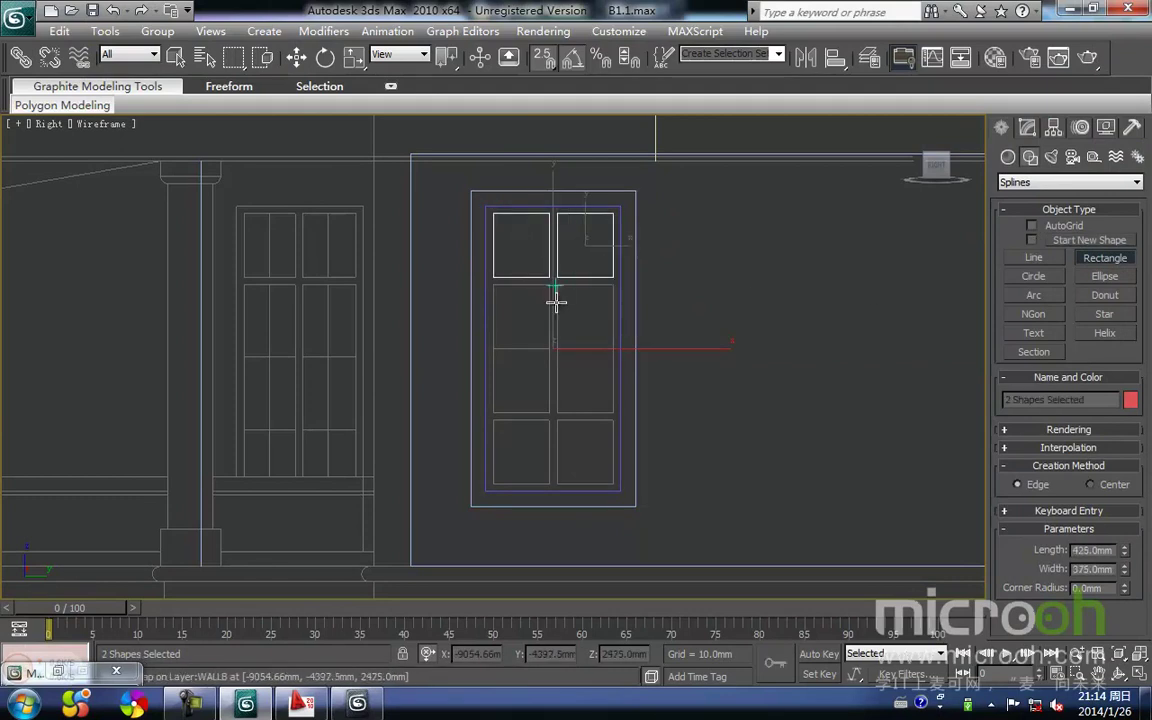
middle_click_drag(556, 302, 563, 274)
left_click_drag(523, 320, 549, 373)
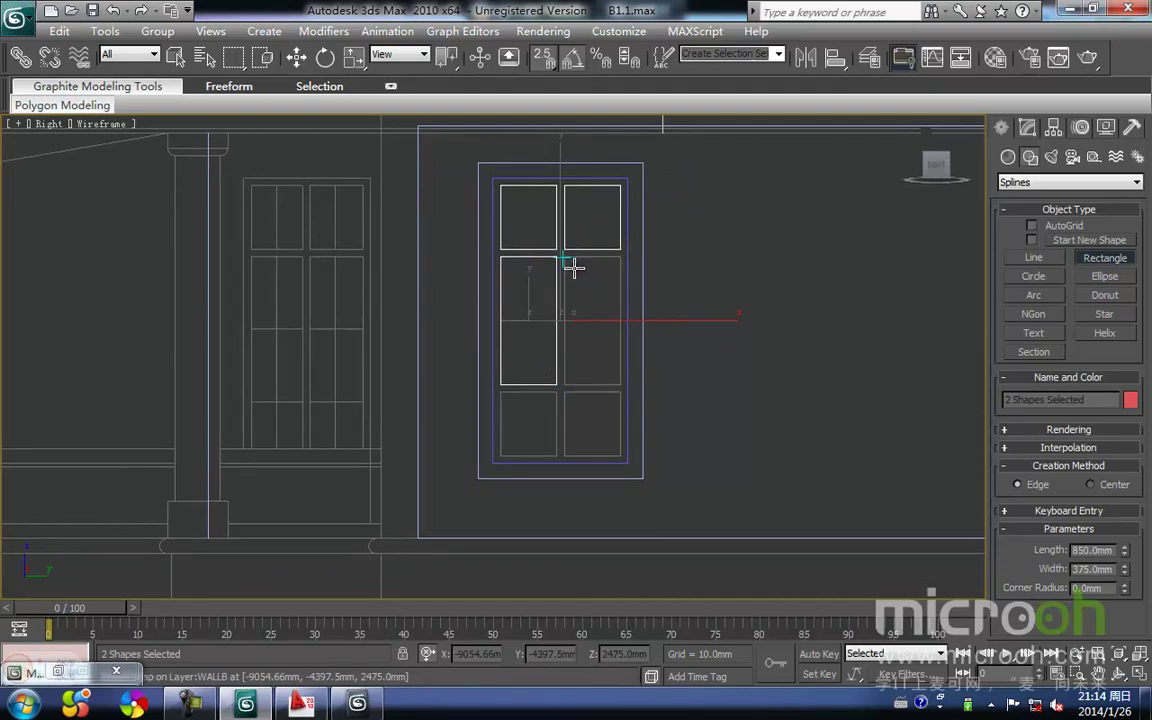
middle_click_drag(533, 377, 540, 332)
left_click_drag(515, 342, 556, 391)
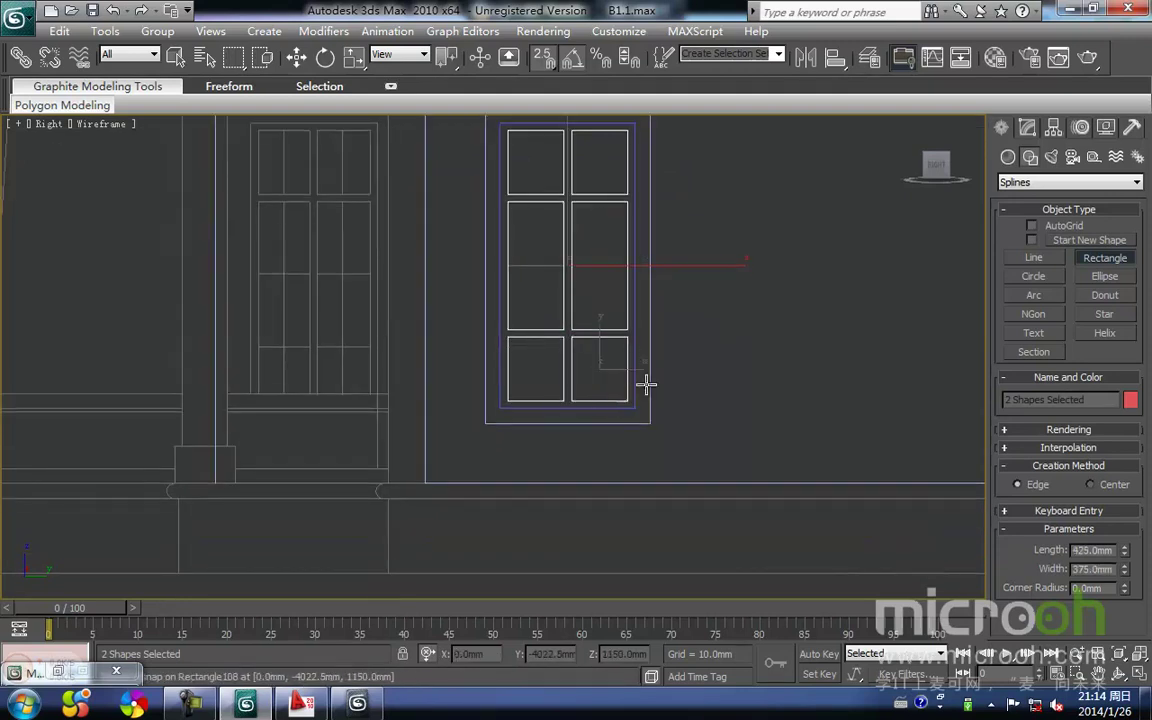
Extrude the window sash shape 50 mm
left_click(1027, 127)
left_click(1101, 205)
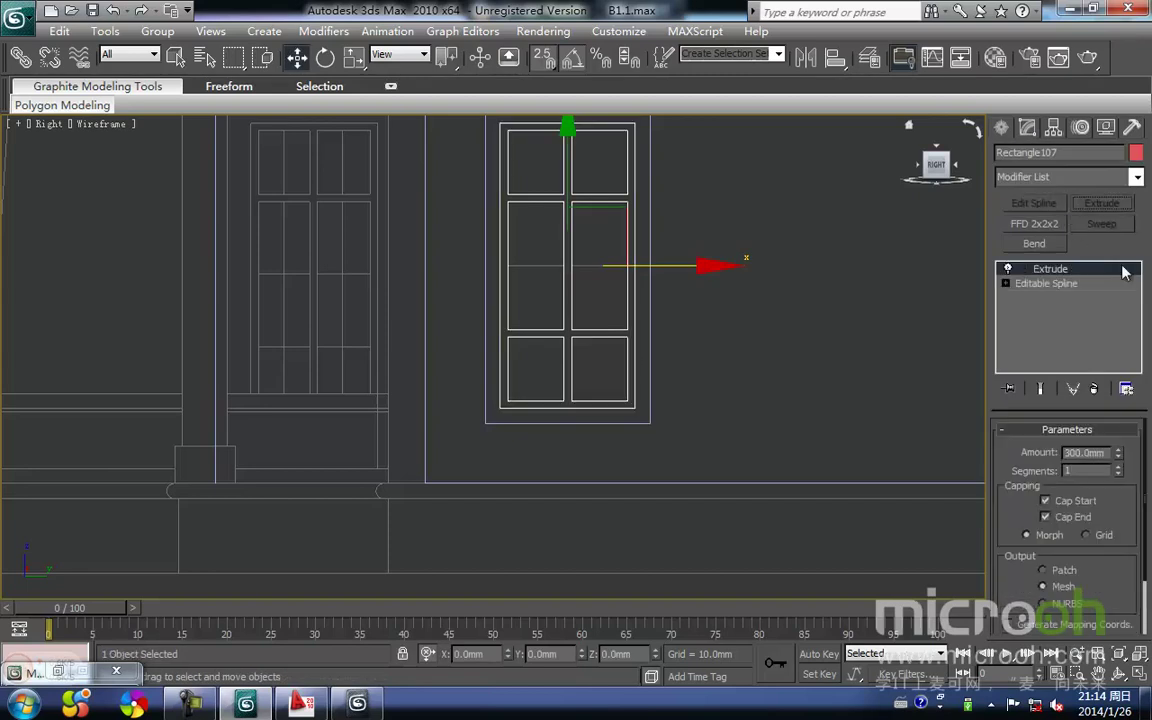
type("50")
key("Return")
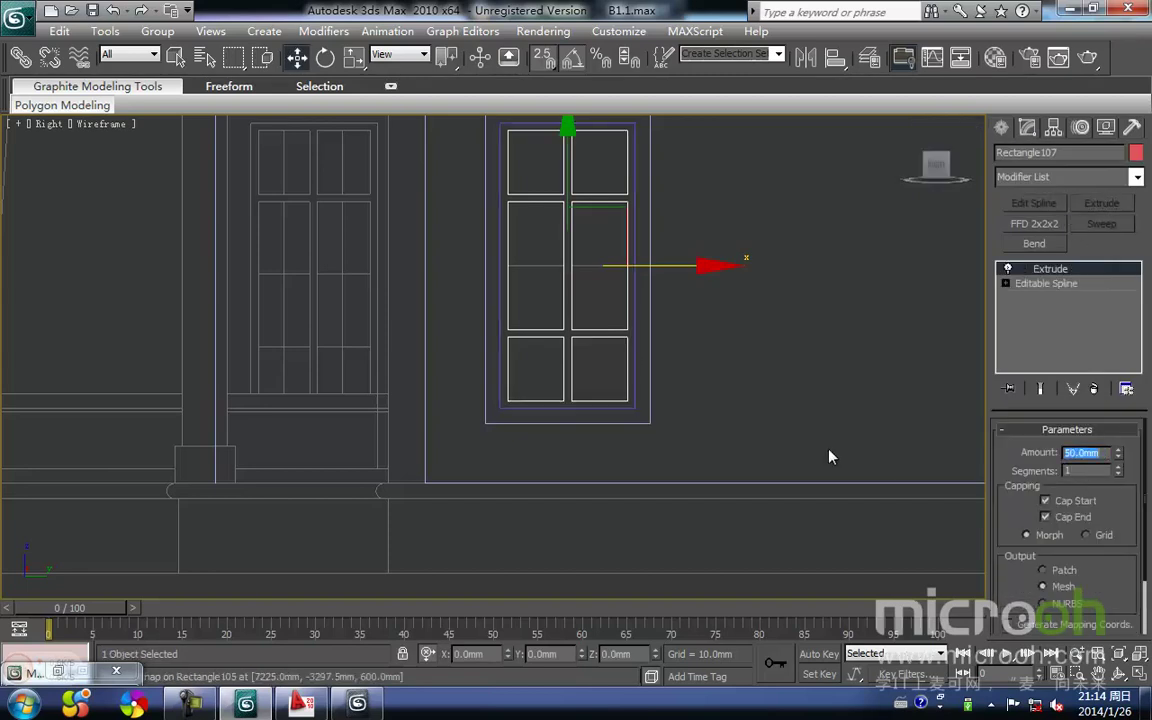
Draw a horizontal line across the middle panes of the window sash for a glazing bar
left_click(309, 300)
right_click(309, 298)
left_click(348, 241)
middle_click_drag(555, 265, 498, 293)
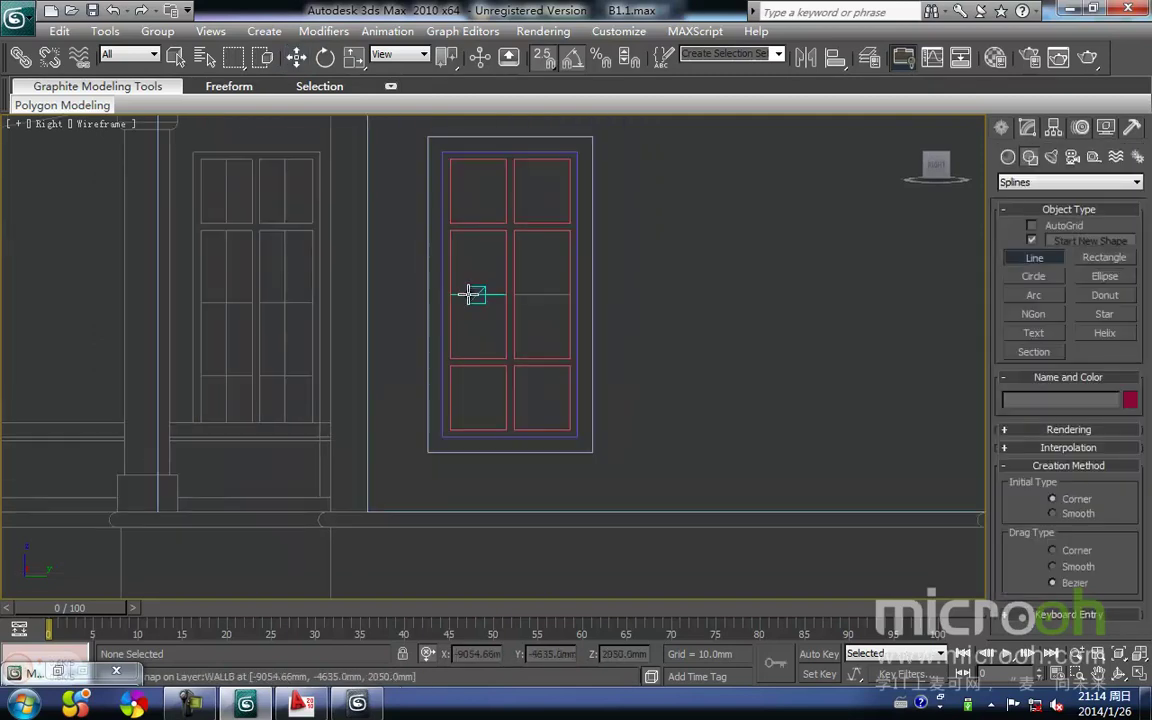
left_click(450, 296)
left_click(568, 295)
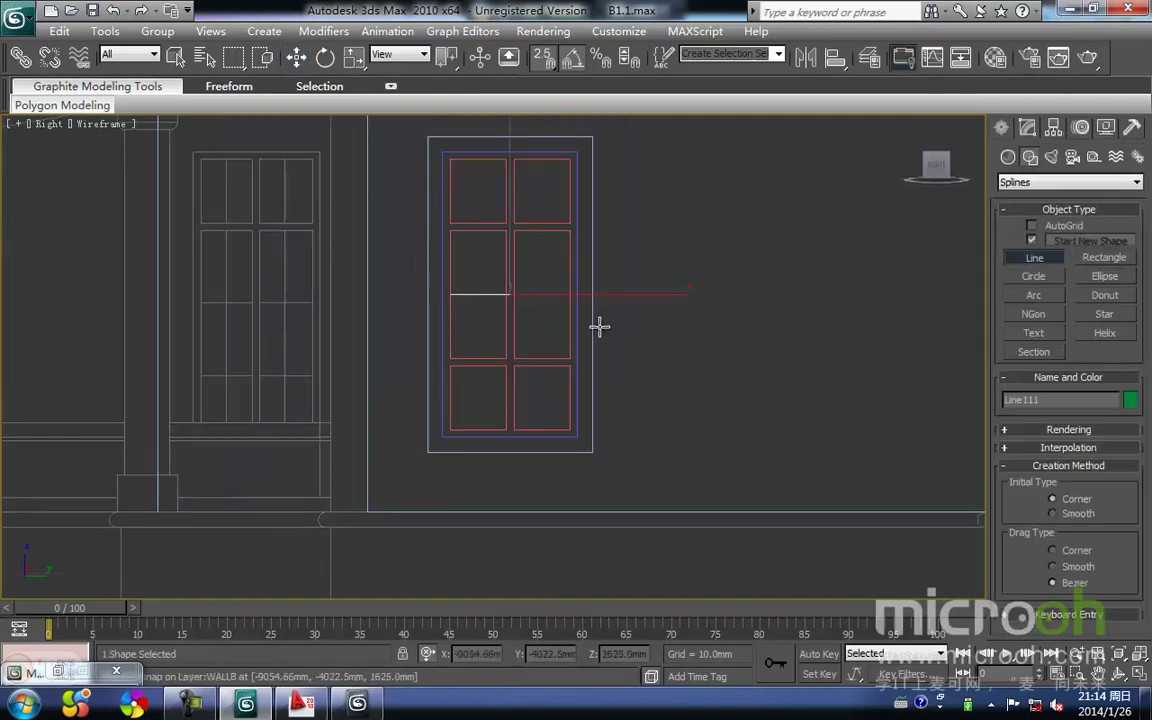
right_click(555, 327)
Sweep the glazing bar line with a 20 by 20 mm bar section
left_click(1027, 130)
left_click(1101, 223)
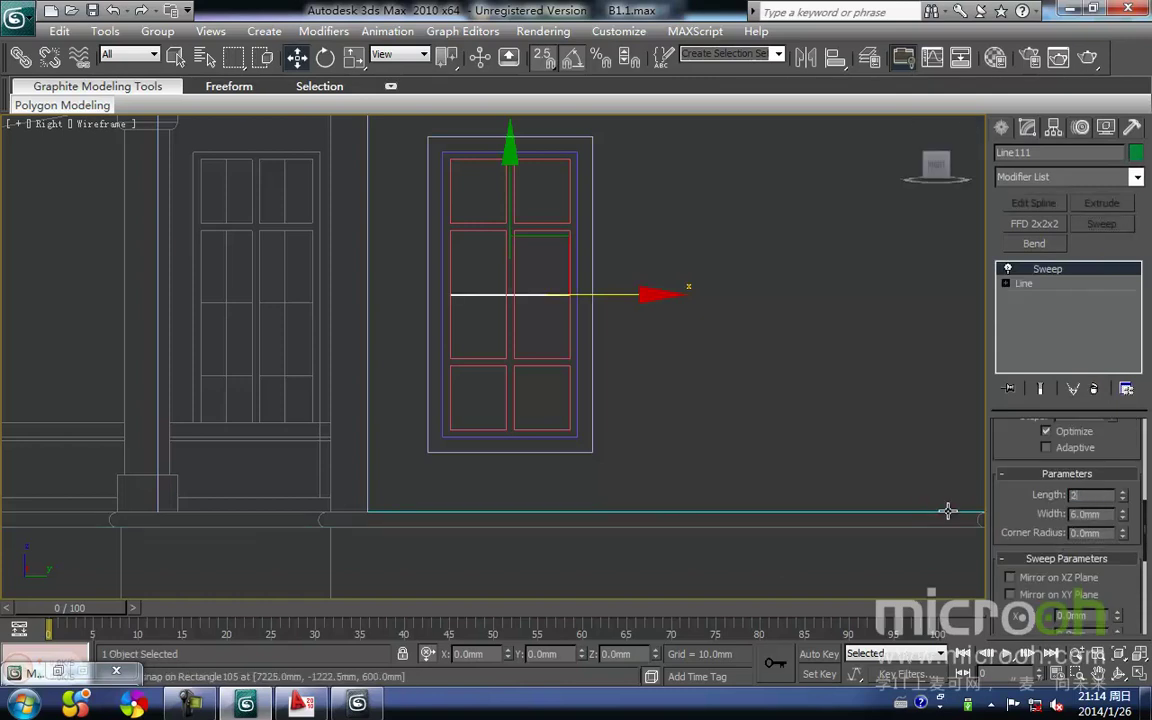
left_click(548, 387)
Draw a 1900 by 900 mm rectangle over the sash and extrude it 5 mm as the glass pane
middle_click_drag(532, 318, 514, 352)
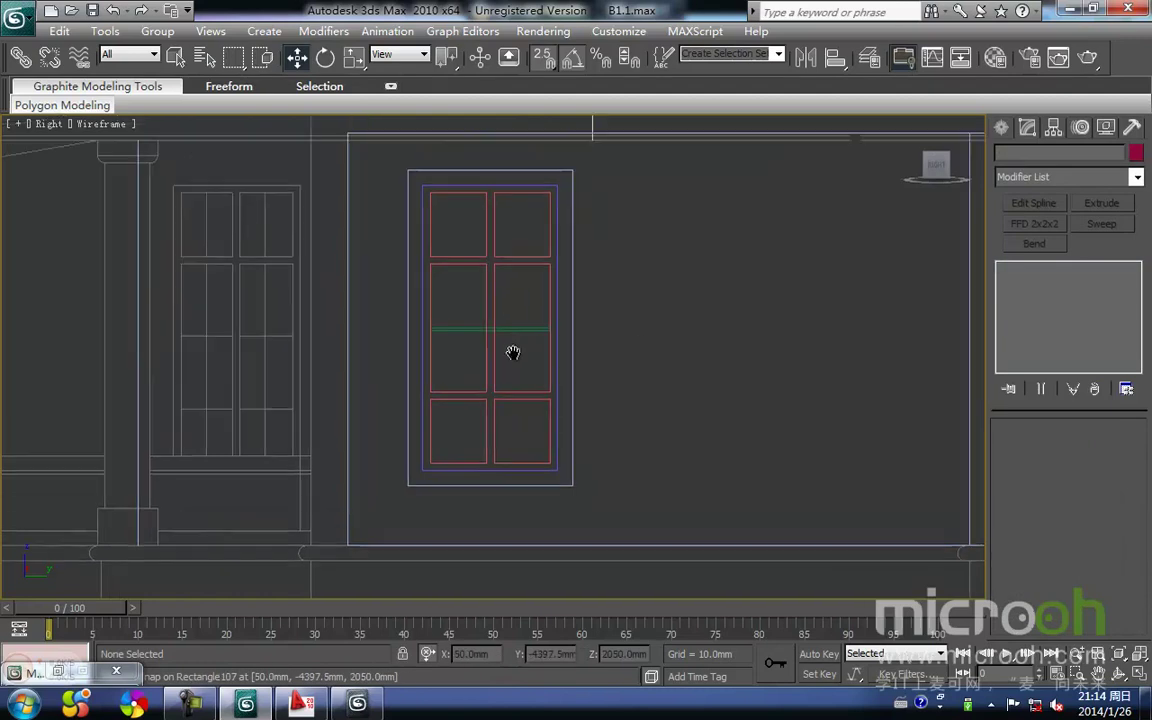
right_click(642, 334)
left_click(673, 239)
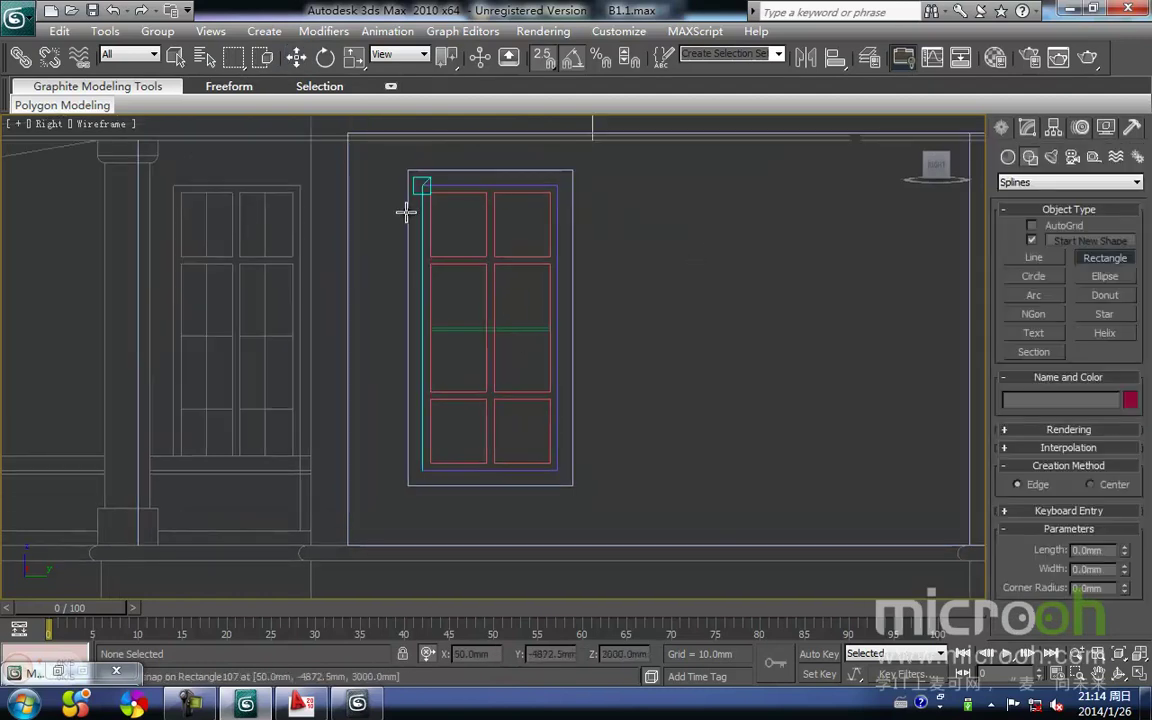
mouse_move(425, 200)
left_mouse_down()
mouse_move(573, 496)
mouse_move(555, 470)
left_mouse_up()
left_click(1027, 127)
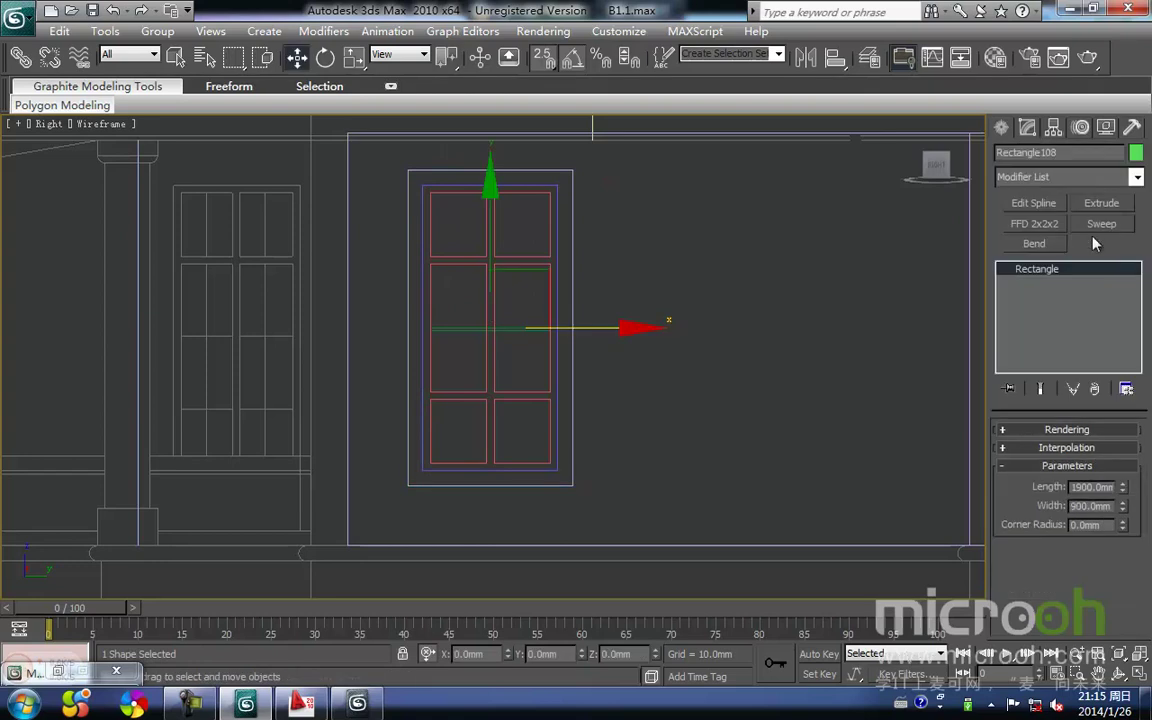
left_click(1101, 203)
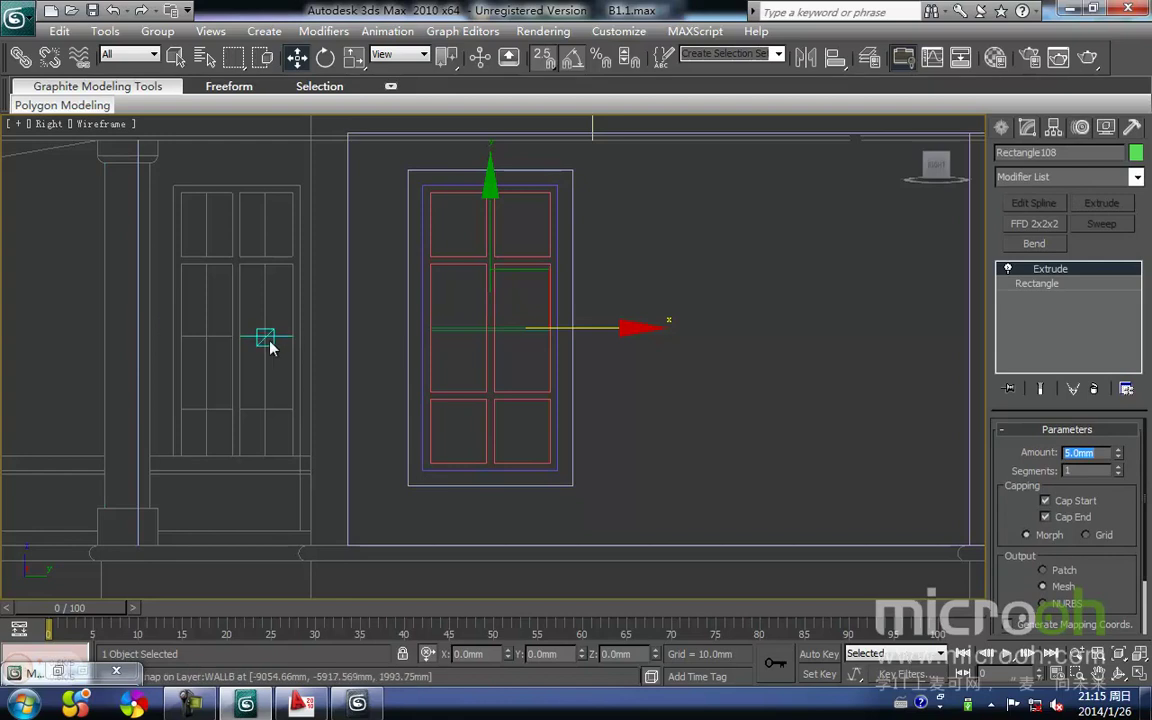
left_click(313, 340)
Move the frame, sash, glazing bar and glass together in plan onto the wall, aligning the frame with the wall's inner face
mouse_move(474, 329)
middle_mouse_down()
mouse_move(466, 350)
mouse_move(492, 314)
mouse_move(465, 276)
middle_mouse_up()
key("F3")
key("t")
key("z")
middle_click_drag(568, 416, 452, 389)
scroll(452, 389, "up", 3)
scroll(452, 390, "up", 4)
key("F3")
left_click_drag(356, 271, 350, 264)
middle_click_drag(462, 344, 255, 334)
key("space")
left_click_drag(279, 283, 710, 347)
scroll(290, 285, "up", 4)
middle_click_drag(710, 347, 593, 463)
left_click_drag(330, 407, 463, 397)
key("space")
middle_click_drag(573, 395, 555, 404)
scroll(560, 410, "up", 4)
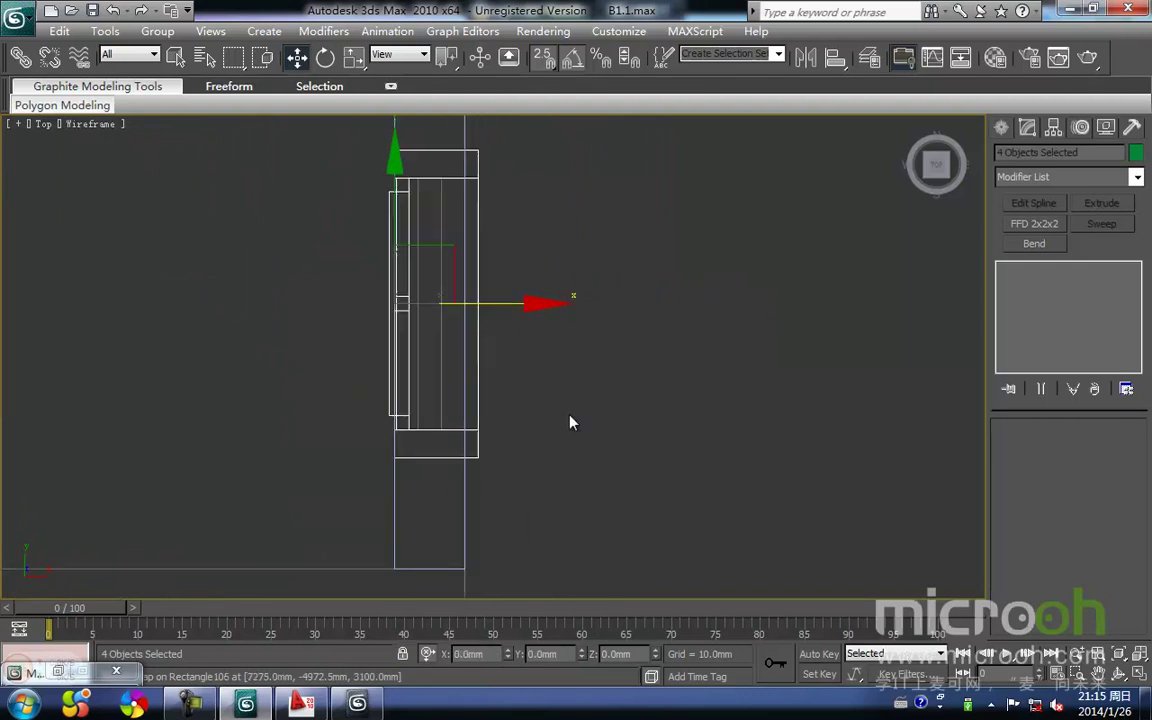
Move the sash inward within the frame's depth in plan and centre the glazing bar in the sash's thickness
left_click(568, 422)
scroll(500, 400, "up", 4)
left_click(324, 419)
left_click_drag(309, 499, 365, 504)
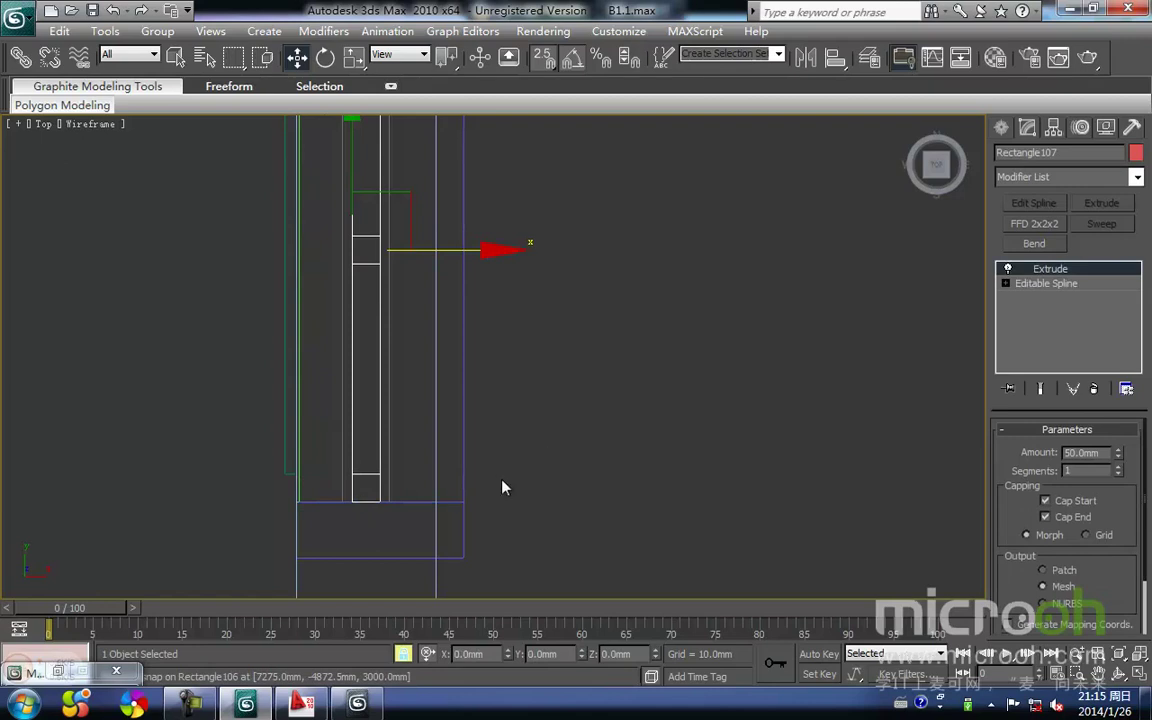
left_click(292, 472)
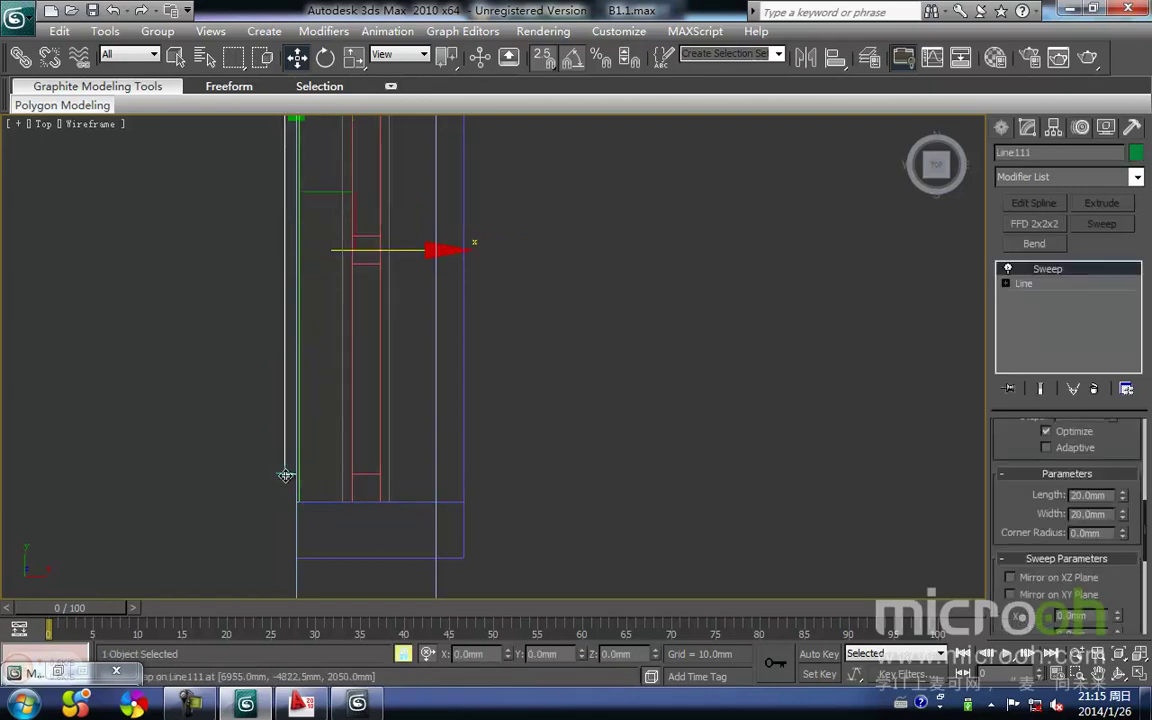
left_click_drag(288, 476, 363, 473)
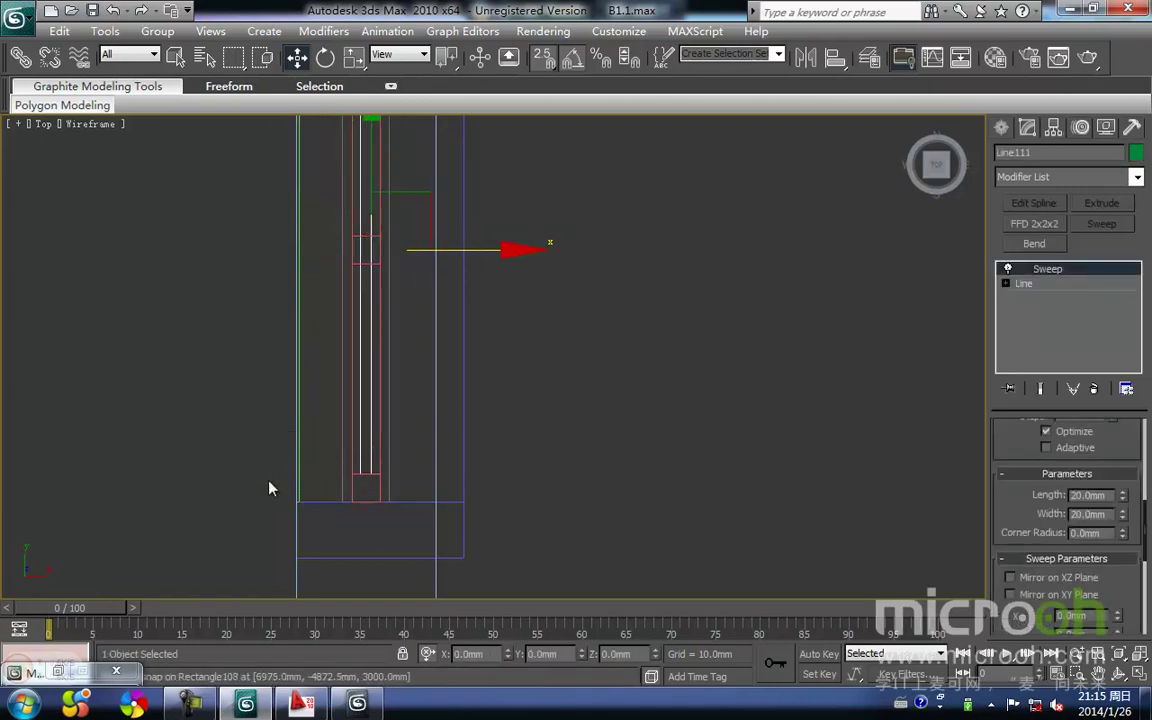
Select the glass pane and move it in plan to the middle of the sash's thickness
left_click(281, 490)
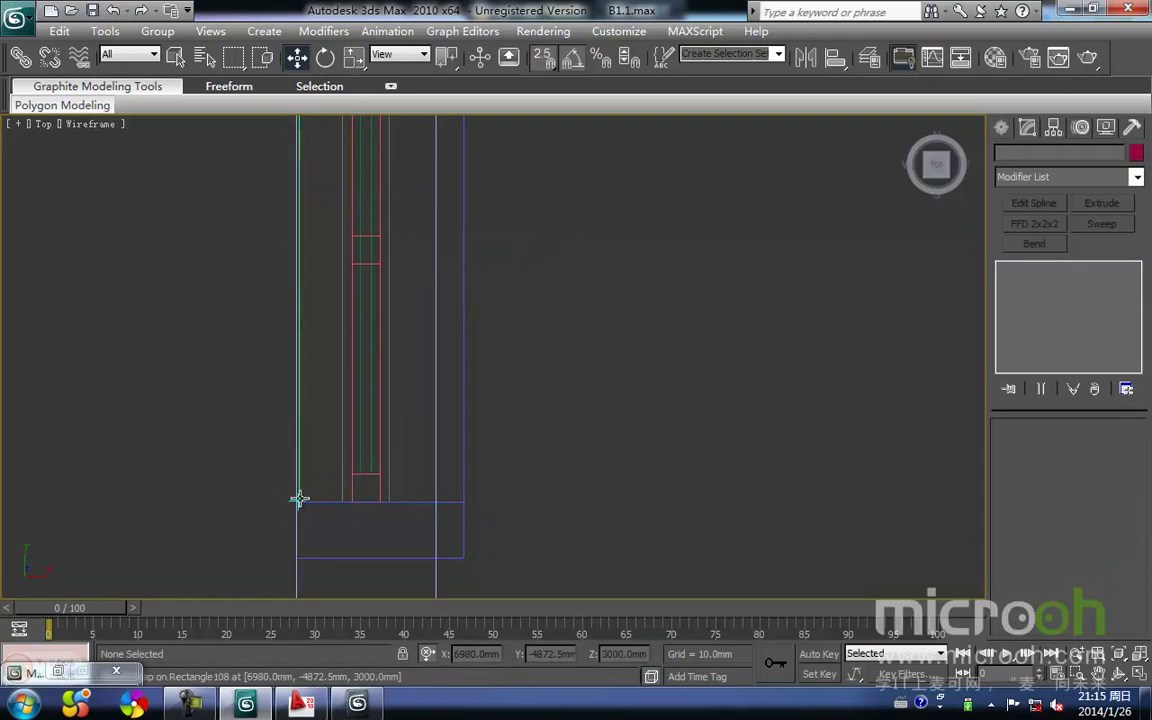
left_click(301, 498)
key("space")
left_click(300, 493)
left_click(298, 494)
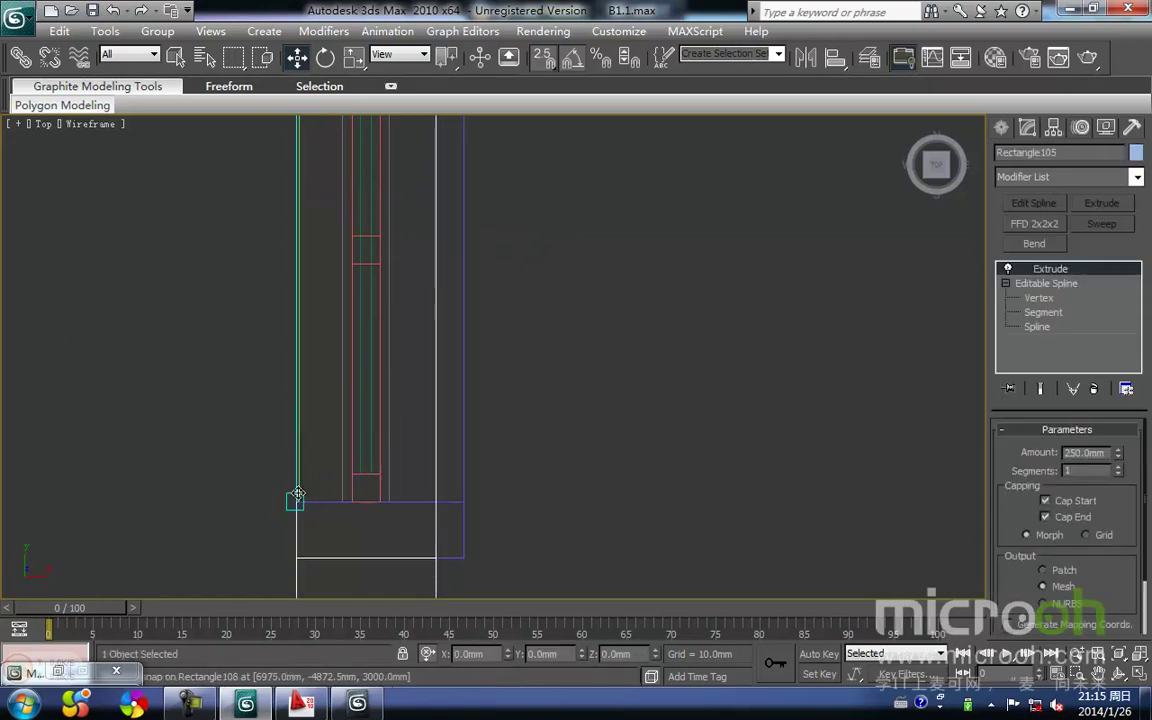
left_click(298, 493)
scroll(298, 489, "up", 3)
middle_click_drag(153, 574, 323, 443)
left_click(322, 444)
scroll(280, 502, "down", 5)
middle_click_drag(440, 485, 362, 239, "alt")
left_click(525, 395)
key("t")
scroll(455, 389, "up", 3)
middle_click_drag(455, 389, 520, 354)
left_click_drag(325, 493, 435, 450)
scroll(453, 496, "up", 3)
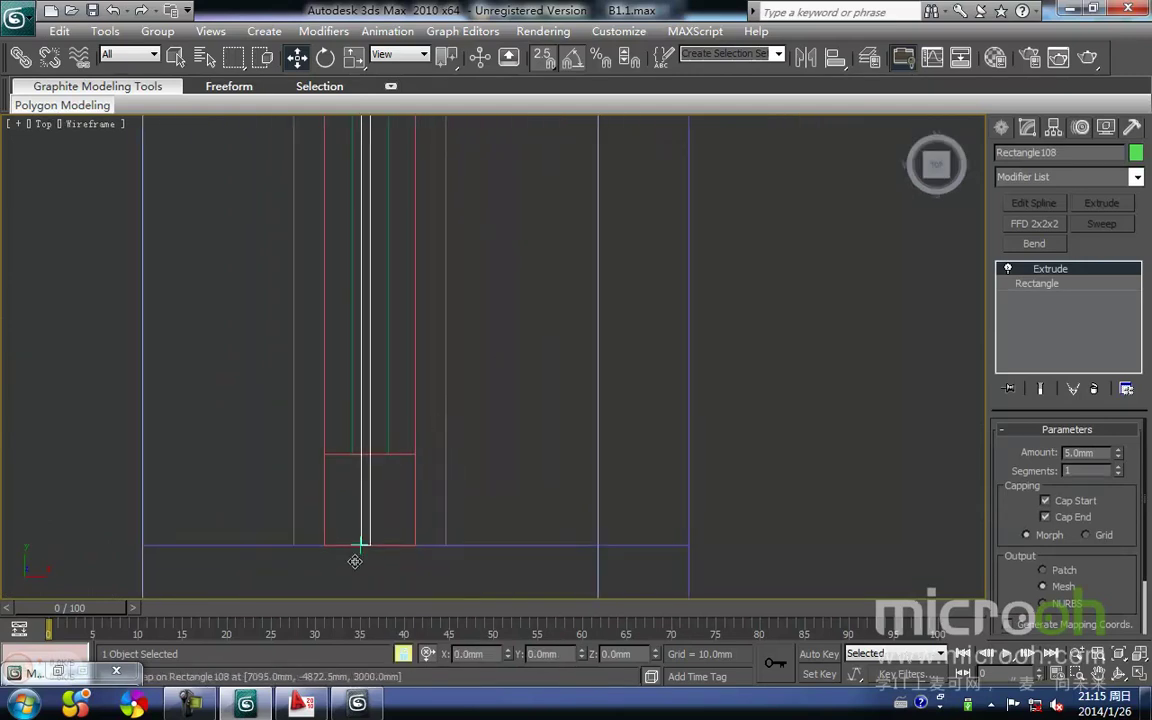
left_click_drag(364, 547, 370, 454)
Assign the 玻璃 material to the glass pane
middle_click_drag(407, 477, 388, 492)
key("r")
key("F3")
mouse_move(420, 370)
middle_mouse_down()
mouse_move(401, 393)
mouse_move(367, 361)
middle_mouse_up()
scroll(404, 393, "down", 2)
key("m")
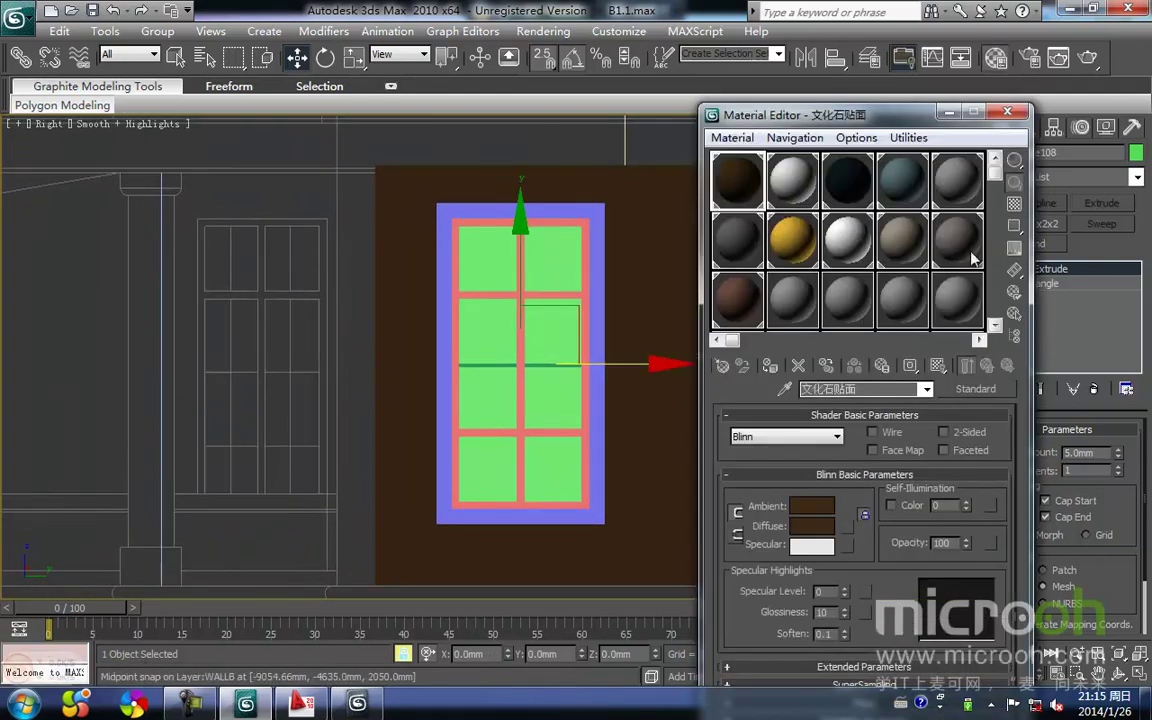
left_click(901, 182)
left_click(771, 365)
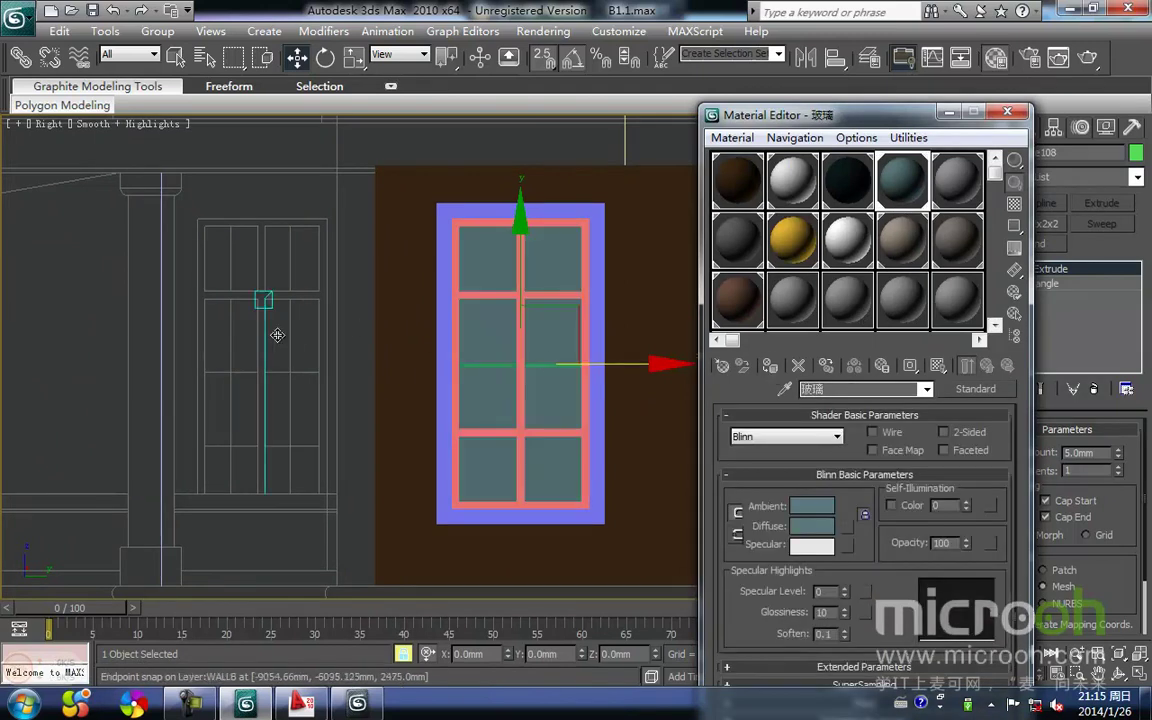
Assign the 门窗框 material to the window sash and its glazing bar
middle_click_drag(281, 336, 276, 384)
left_click(278, 390)
scroll(495, 358, "up", 2)
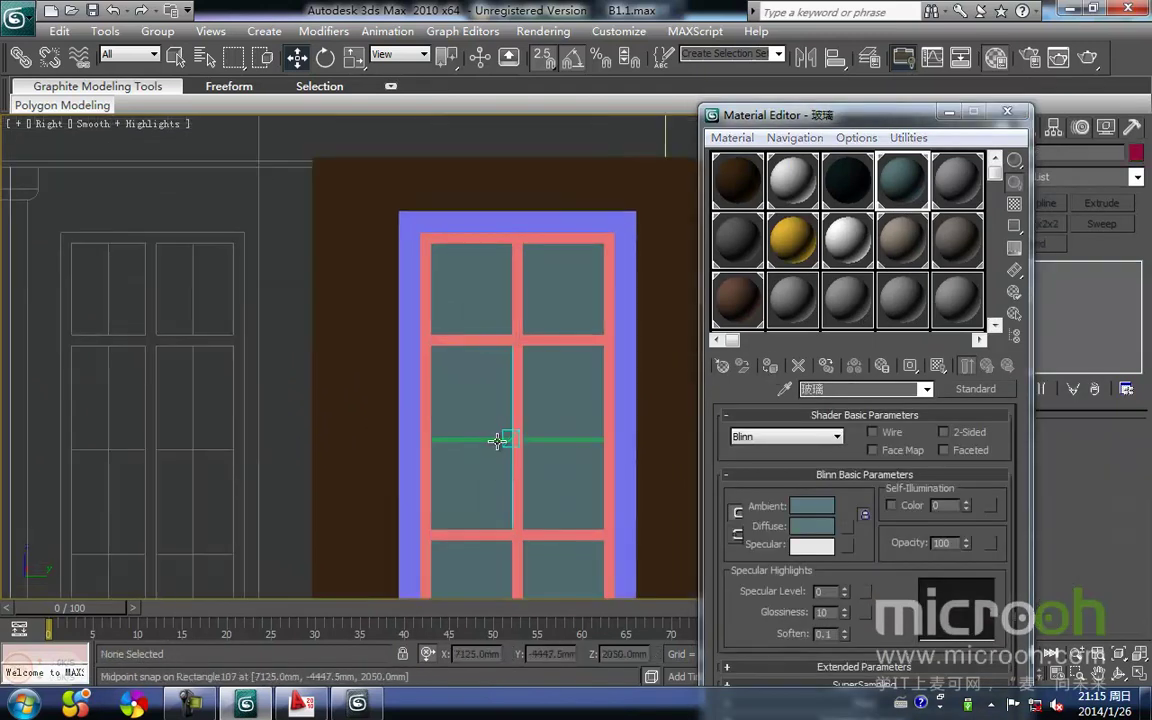
left_click(497, 441)
left_click(517, 488, "ctrl")
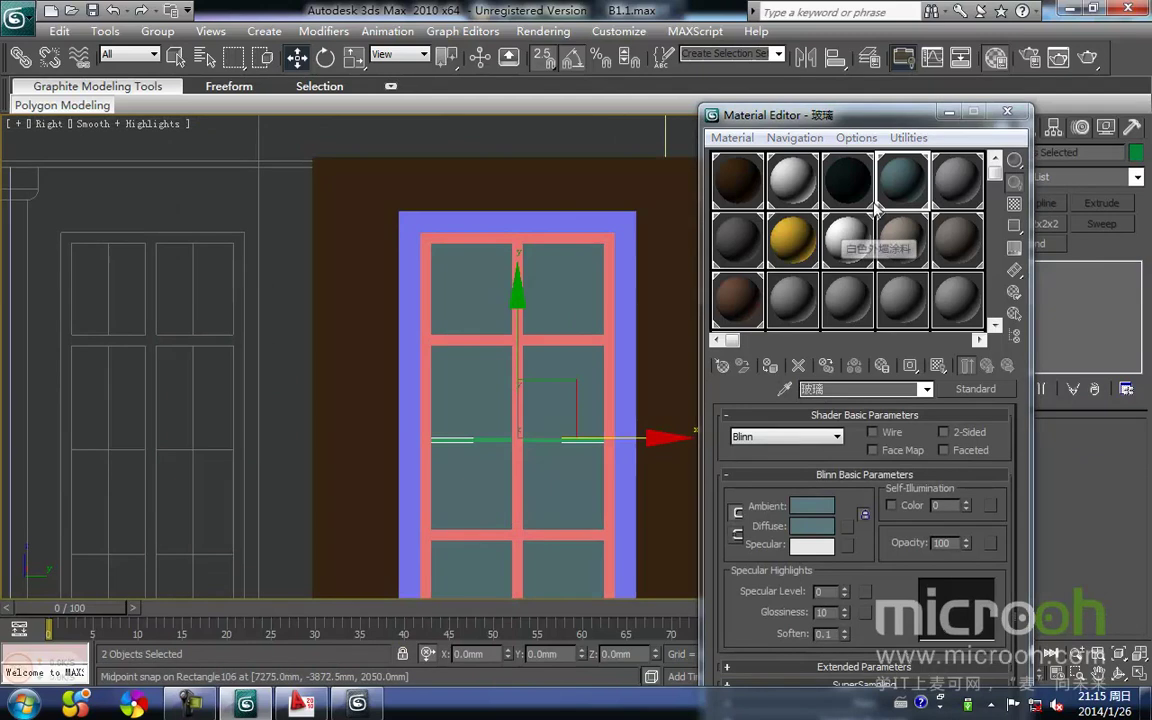
left_click(848, 185)
left_click(771, 366)
scroll(439, 428, "down", 2)
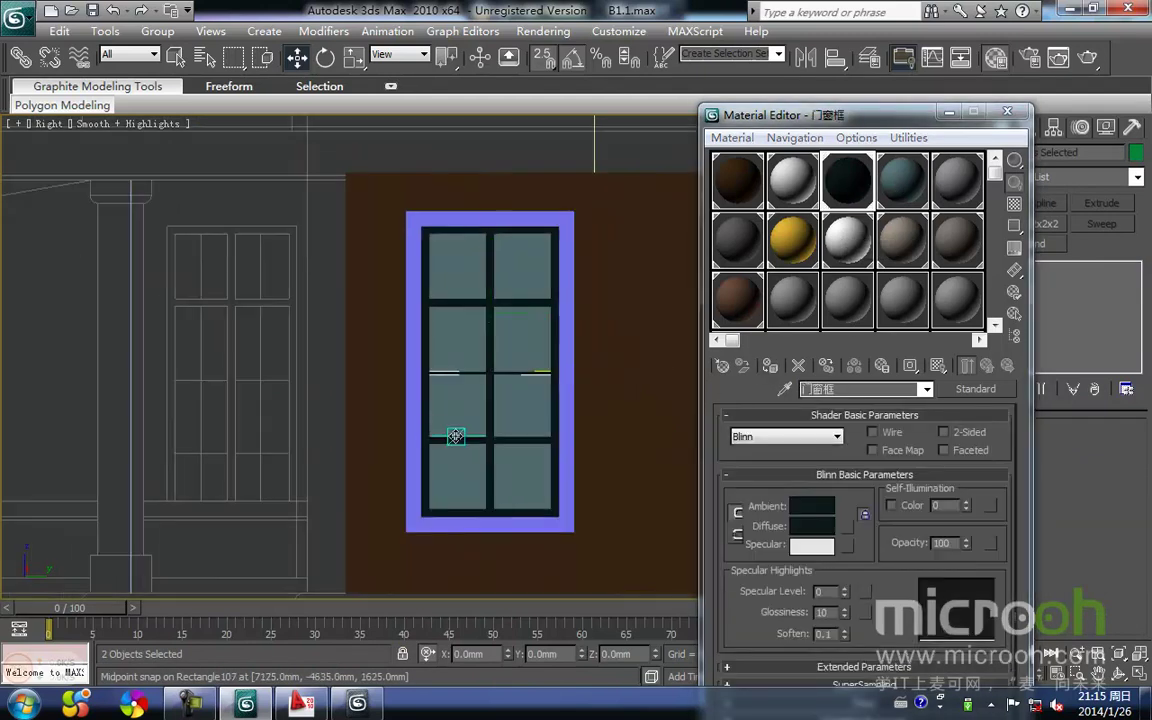
Assign the 门窗套 material to the window's outer frame and put the material editor away
key("t")
key("F3")
scroll(465, 375, "up", 2)
scroll(570, 484, "down", 3)
middle_click_drag(576, 488, 494, 466, "alt")
mouse_move(494, 470)
middle_mouse_down()
mouse_move(509, 330)
mouse_move(390, 435)
middle_mouse_up()
key("F3")
mouse_move(476, 517)
middle_mouse_down("alt")
mouse_move(488, 486)
mouse_move(561, 457)
middle_mouse_up("alt")
scroll(488, 486, "down", 2)
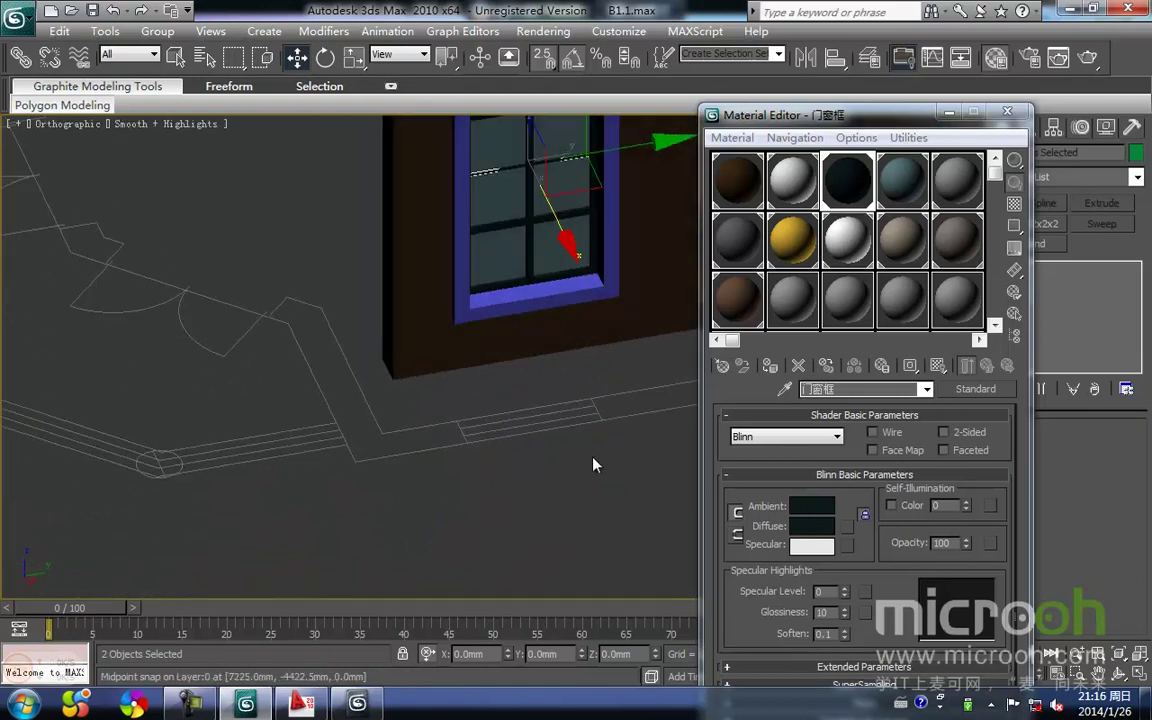
left_click(581, 298)
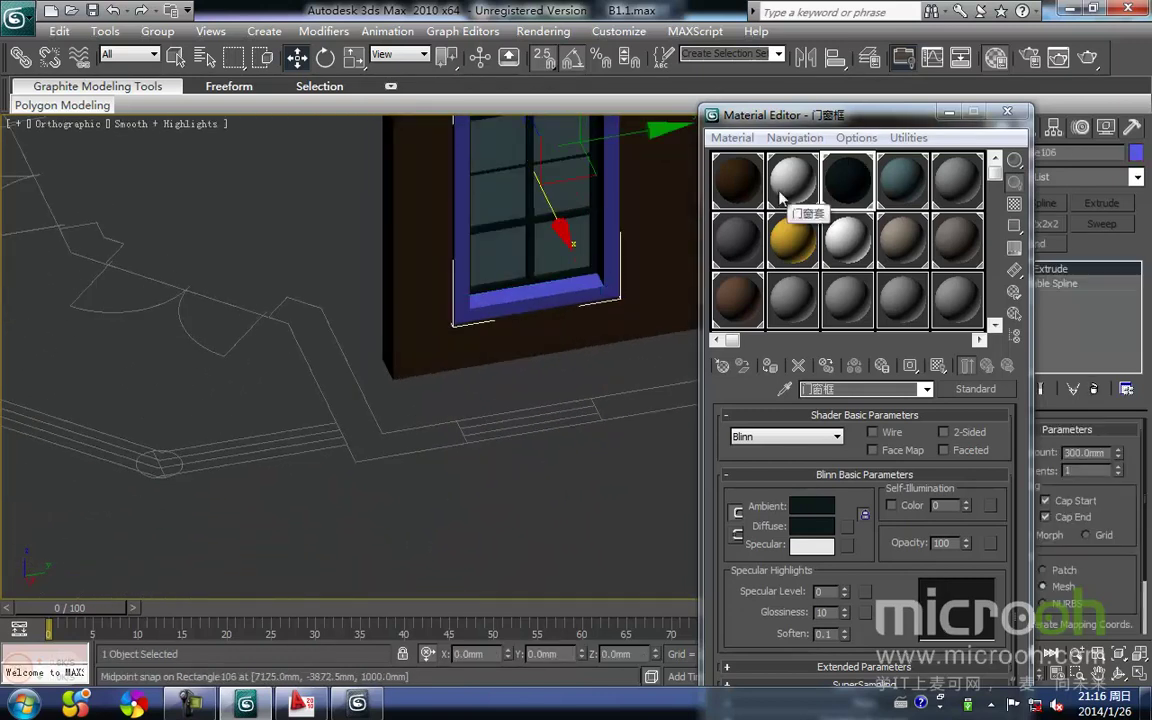
left_click(782, 195)
left_click(770, 368)
left_click(548, 473)
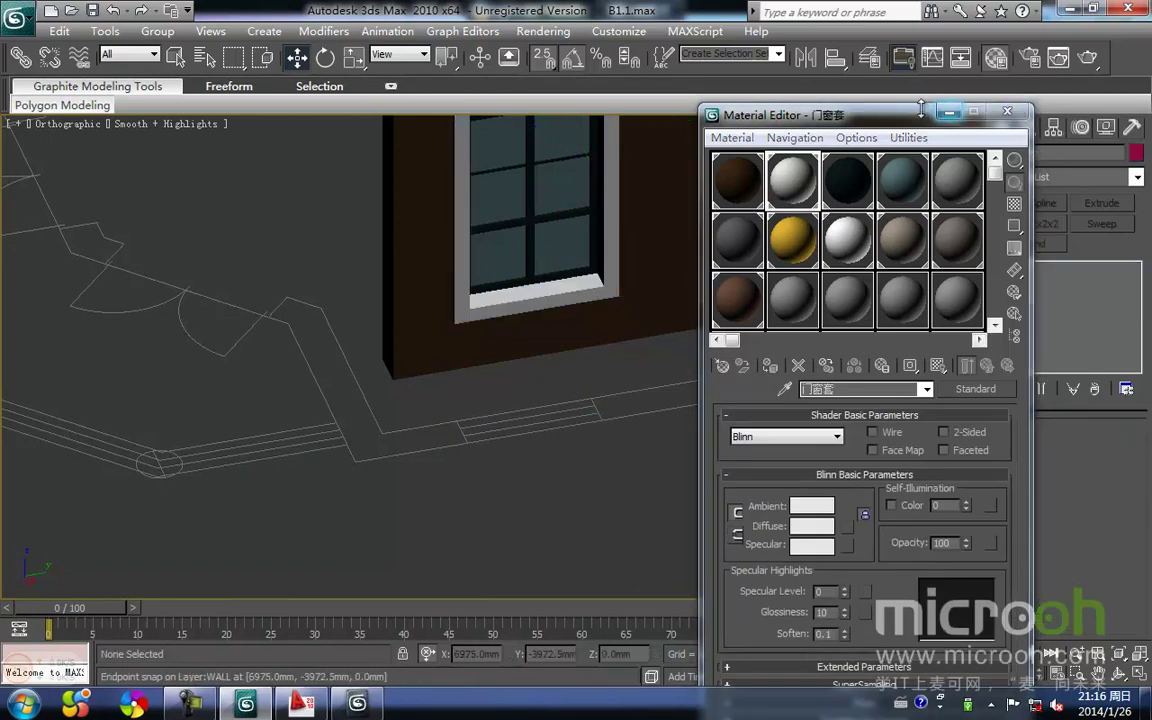
left_click(944, 112)
Examine the finished right-hand walls in 3D and the remaining section beside the small window on the right elevation
scroll(727, 350, "down", 2)
middle_click_drag(727, 350, 571, 408)
scroll(571, 408, "down", 5)
middle_click_drag(689, 386, 501, 519, "alt")
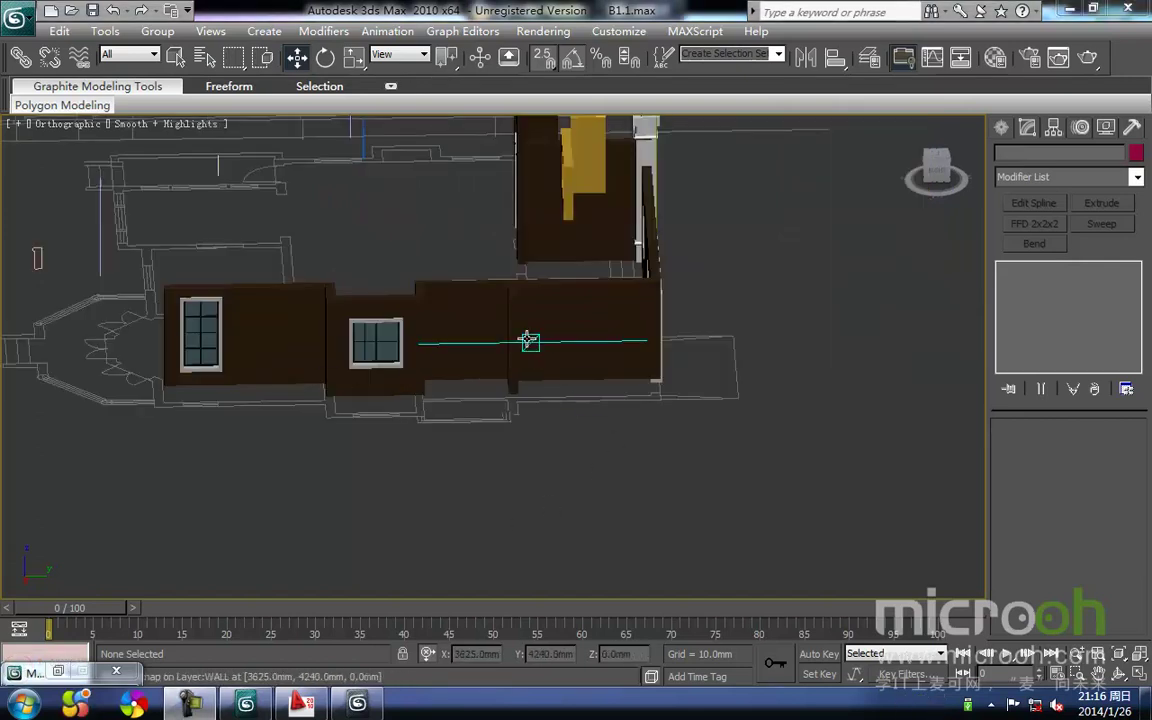
scroll(462, 387, "up", 2)
middle_click_drag(486, 387, 460, 398)
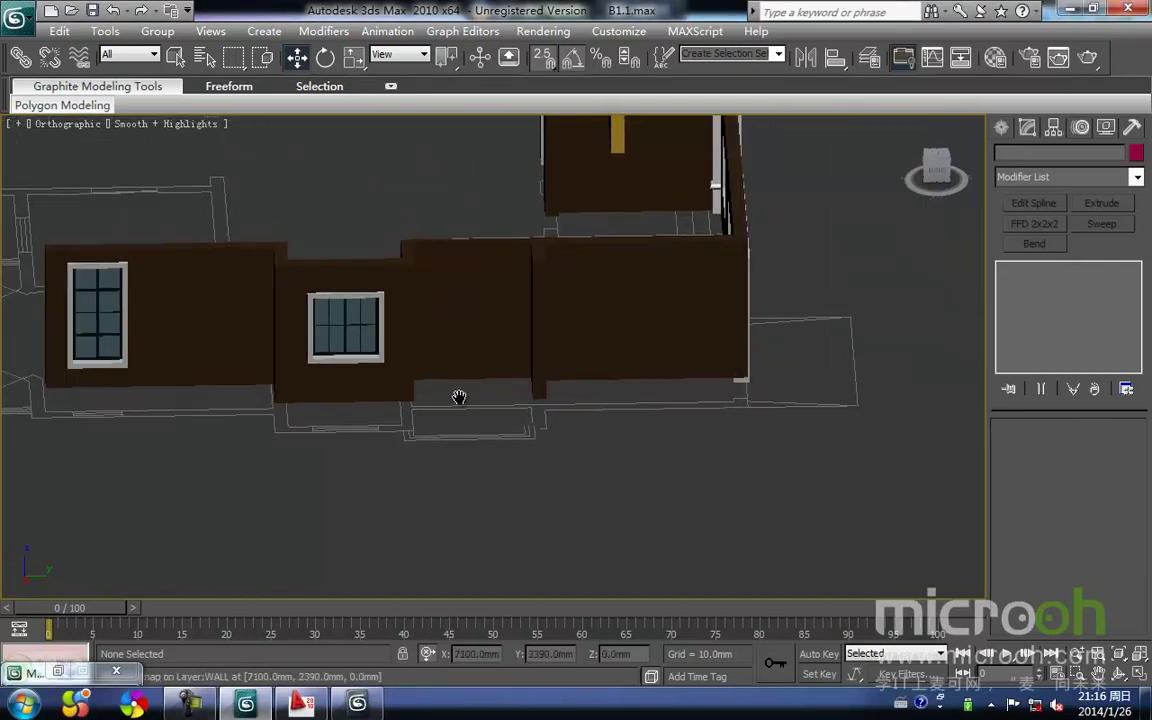
key("r")
key("z")
key("F3")
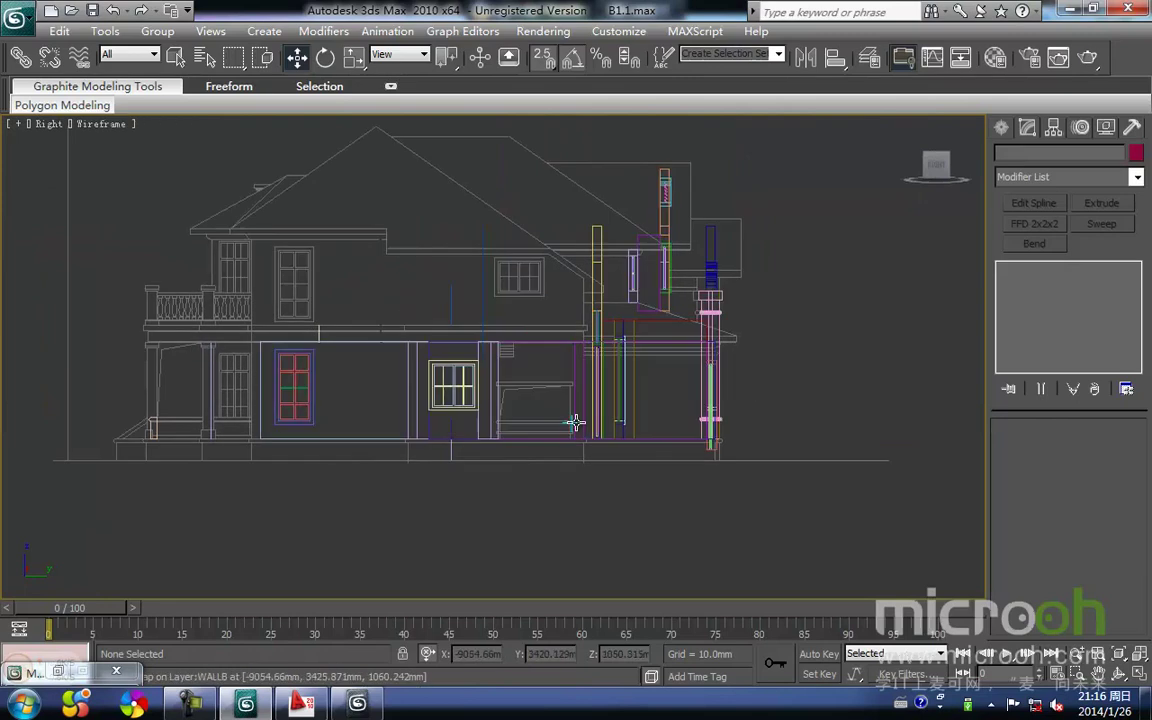
scroll(543, 398, "up", 4)
middle_click_drag(527, 424, 496, 422)
scroll(493, 385, "up", 4)
scroll(427, 411, "down", 2)
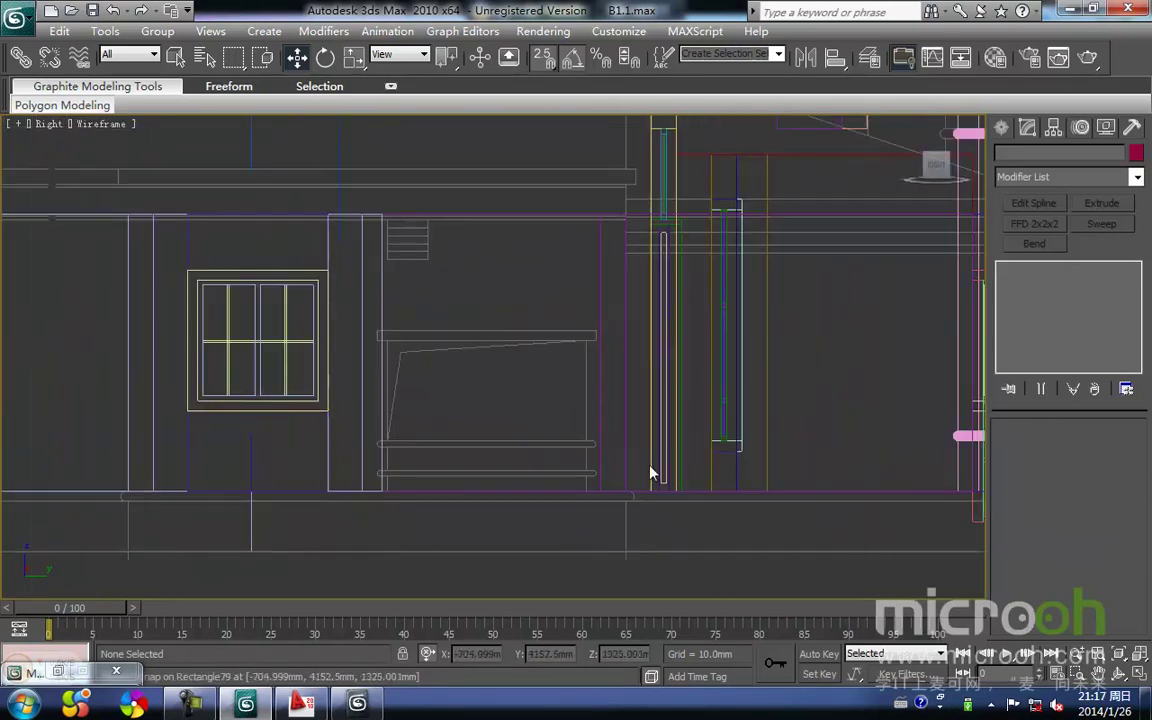
middle_click_drag(489, 491, 556, 372)
scroll(532, 432, "up", 2)
scroll(565, 366, "down", 3)
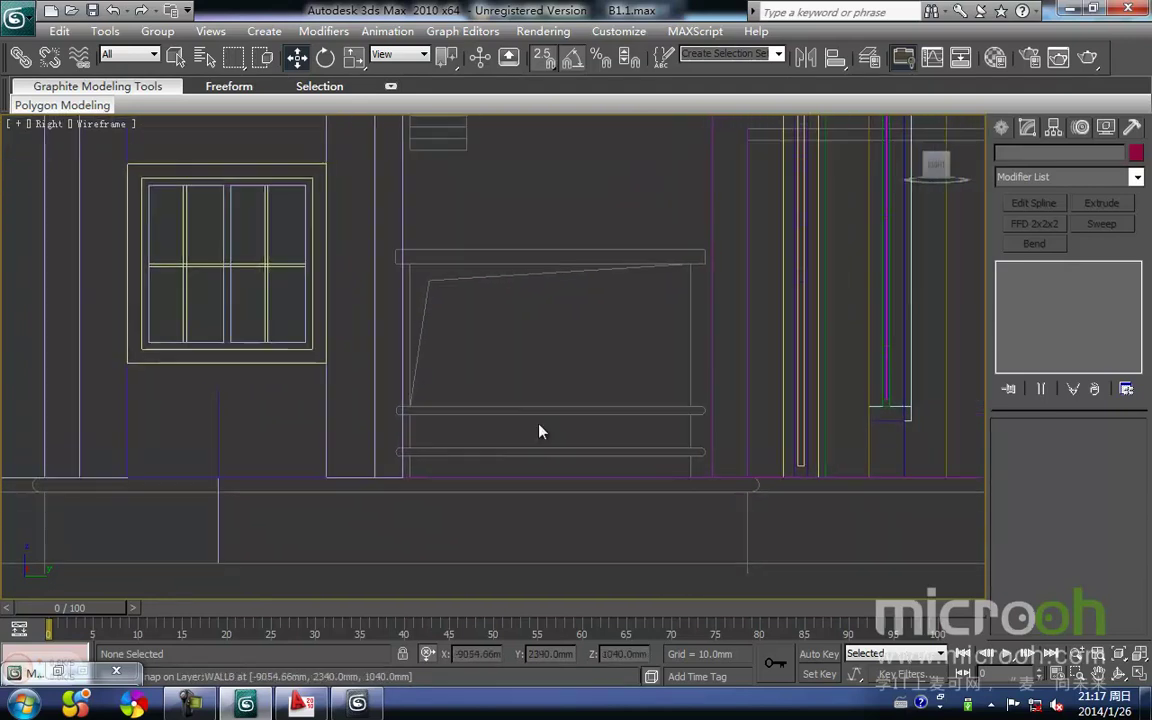
Compare the projecting bay's outline in the floor plan with its shape on the right elevation
key("t")
scroll(616, 360, "up", 2)
middle_click_drag(616, 360, 507, 414)
scroll(573, 316, "up", 4)
scroll(653, 262, "up", 2)
scroll(573, 325, "up", 2)
middle_click_drag(573, 325, 526, 420)
scroll(526, 420, "down", 4)
scroll(535, 419, "up", 4)
scroll(540, 273, "down", 3)
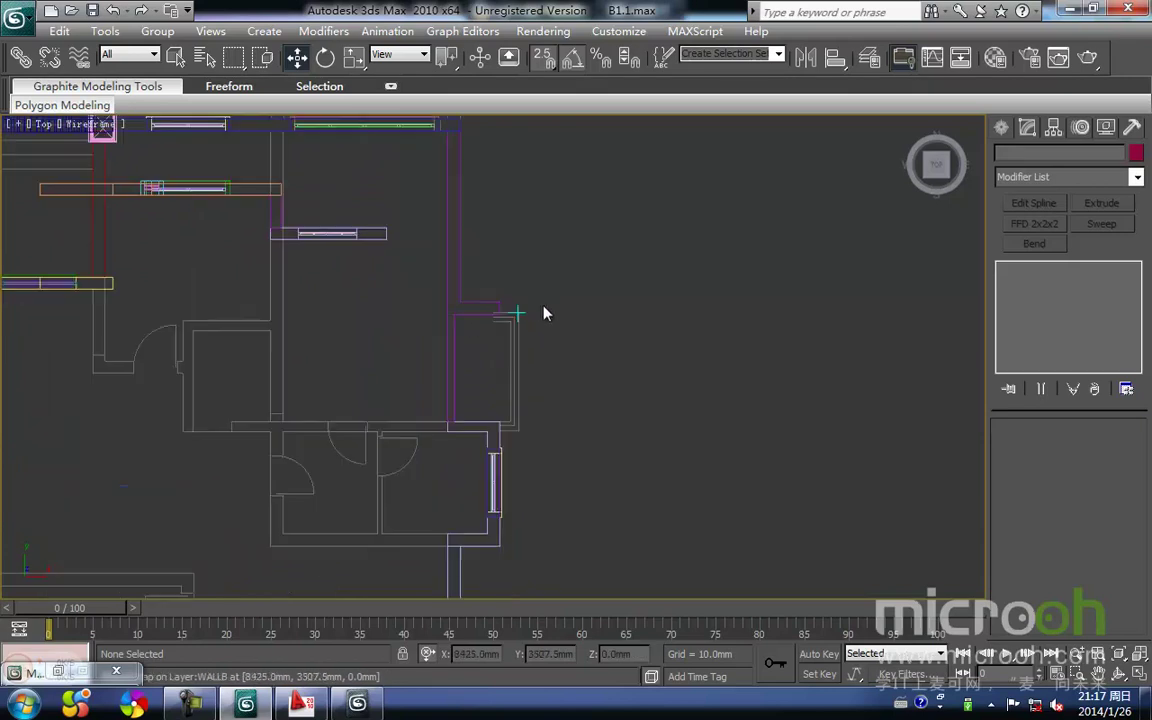
key("r")
scroll(612, 380, "up", 5)
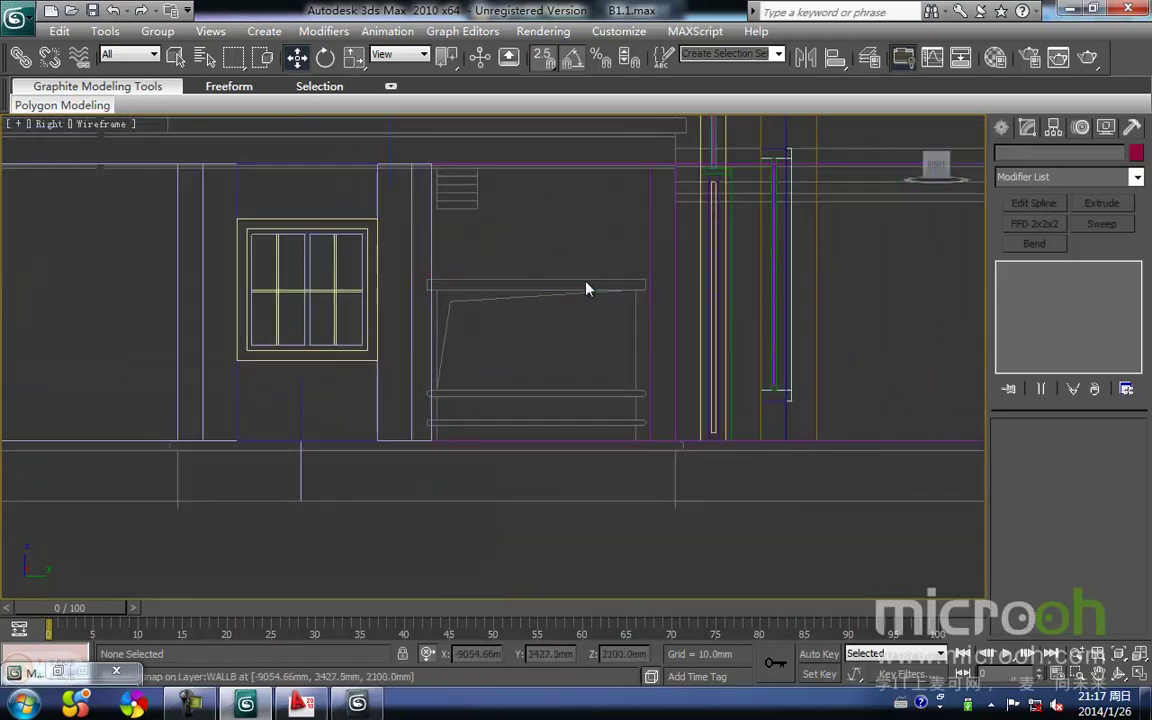
scroll(560, 289, "down", 4)
key("t")
scroll(607, 280, "down", 4)
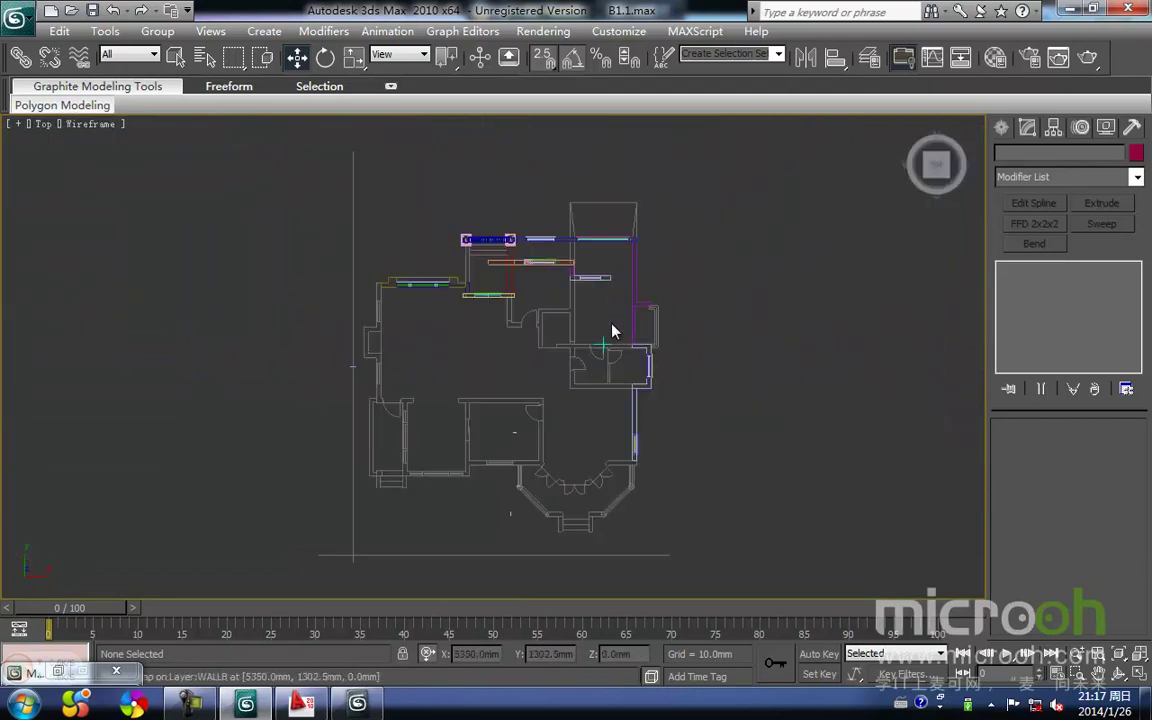
scroll(615, 265, "up", 6)
middle_click_drag(624, 283, 514, 376)
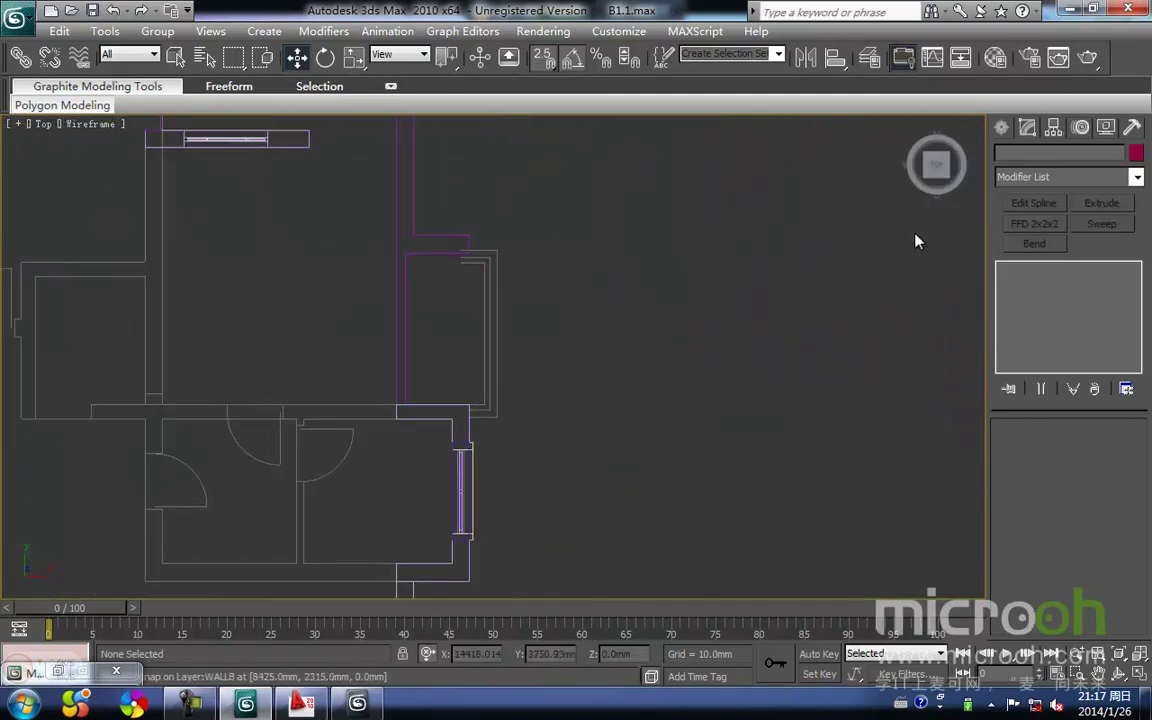
Draw a rectangle over the projecting bay in plan, from the wall's corner to the bay's outermost outline corner
left_click(1000, 127)
left_click(1094, 261)
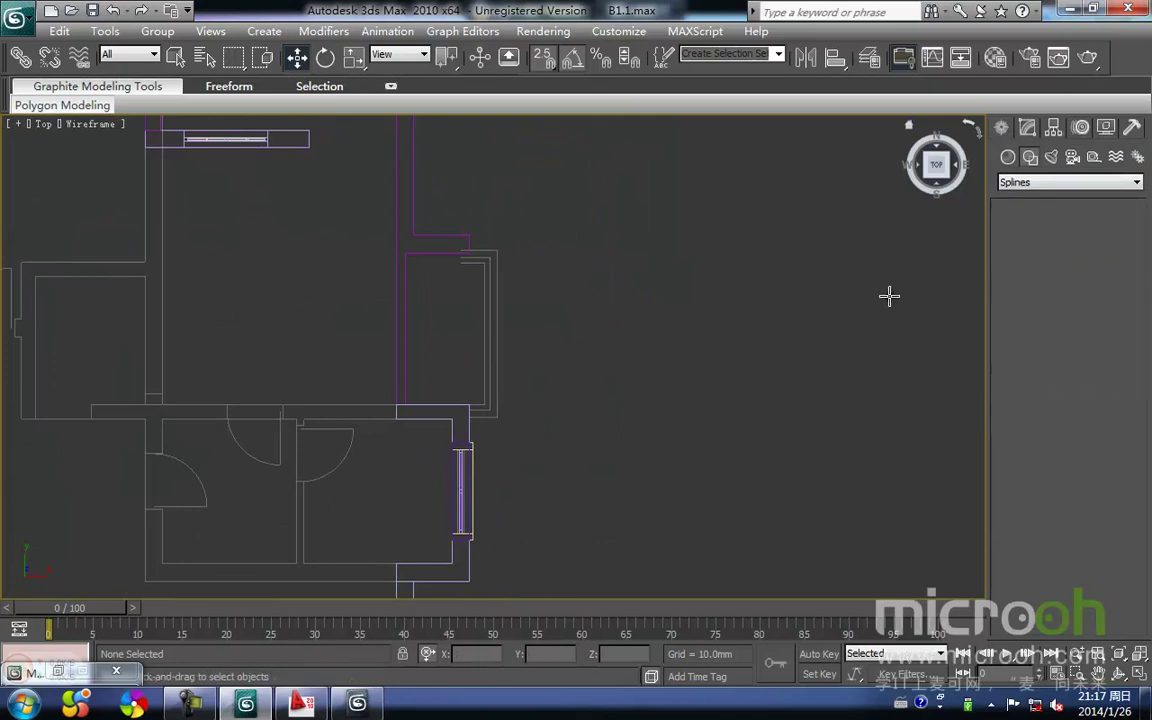
middle_click_drag(466, 326, 504, 280)
scroll(504, 280, "up", 4)
middle_click_drag(538, 227, 487, 312)
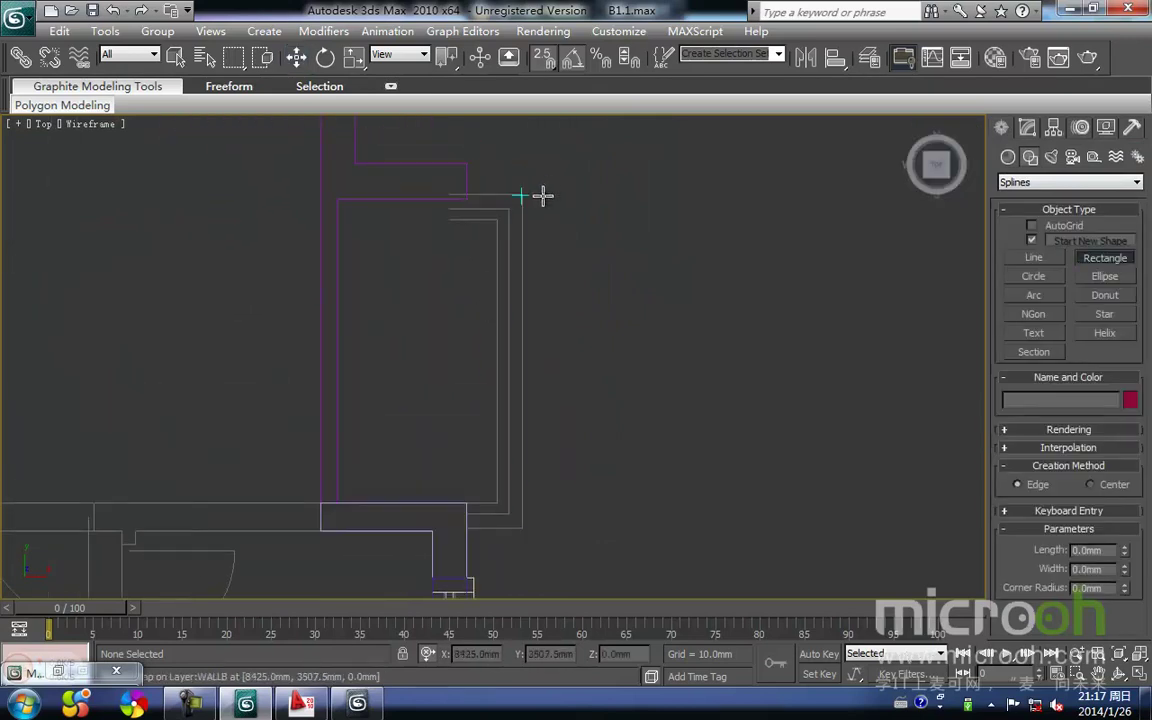
left_click_drag(341, 200, 522, 528)
key("w")
left_click_drag(579, 467, 513, 384)
middle_click_drag(517, 330, 509, 351)
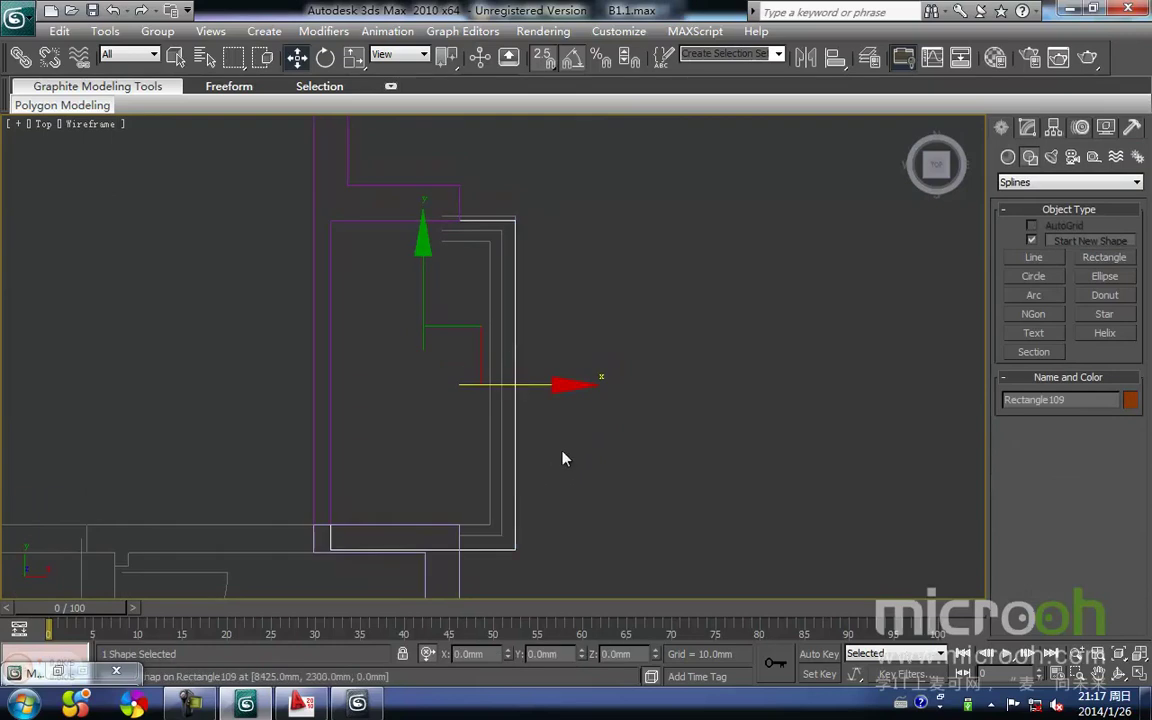
middle_click_drag(435, 303, 391, 402)
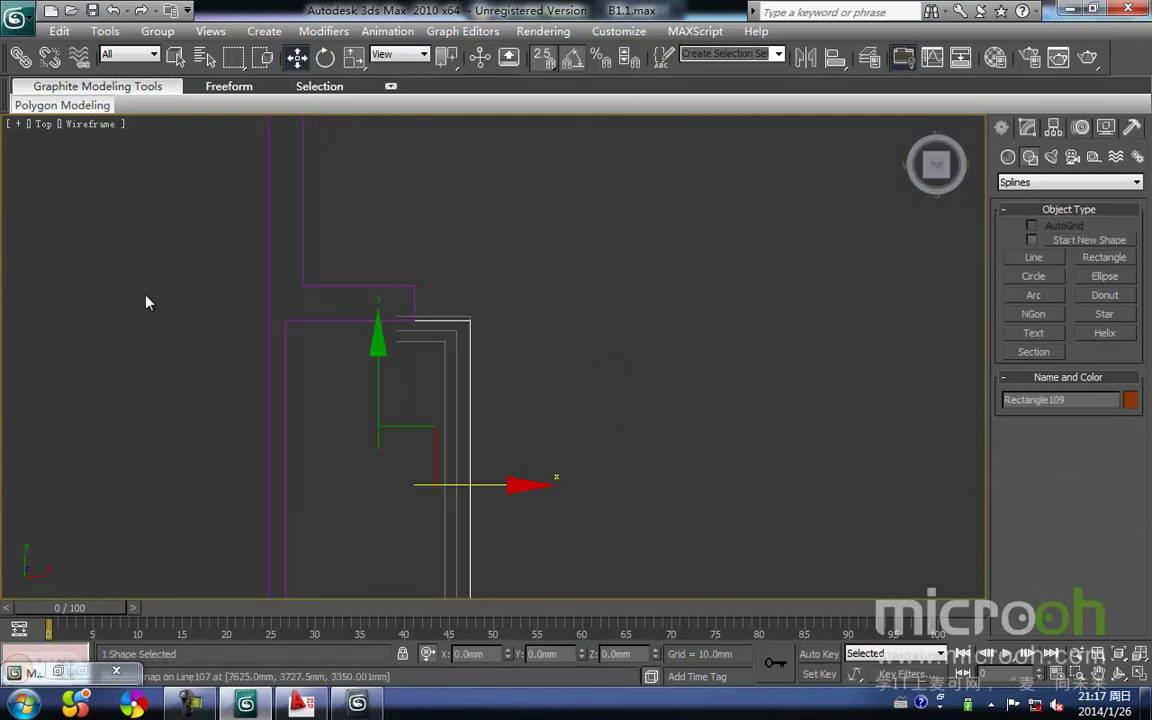
Add Edit Spline to the bay rectangle and move its upper vertices to the bay's outermost outline corner in plan
middle_click_drag(579, 351, 586, 373)
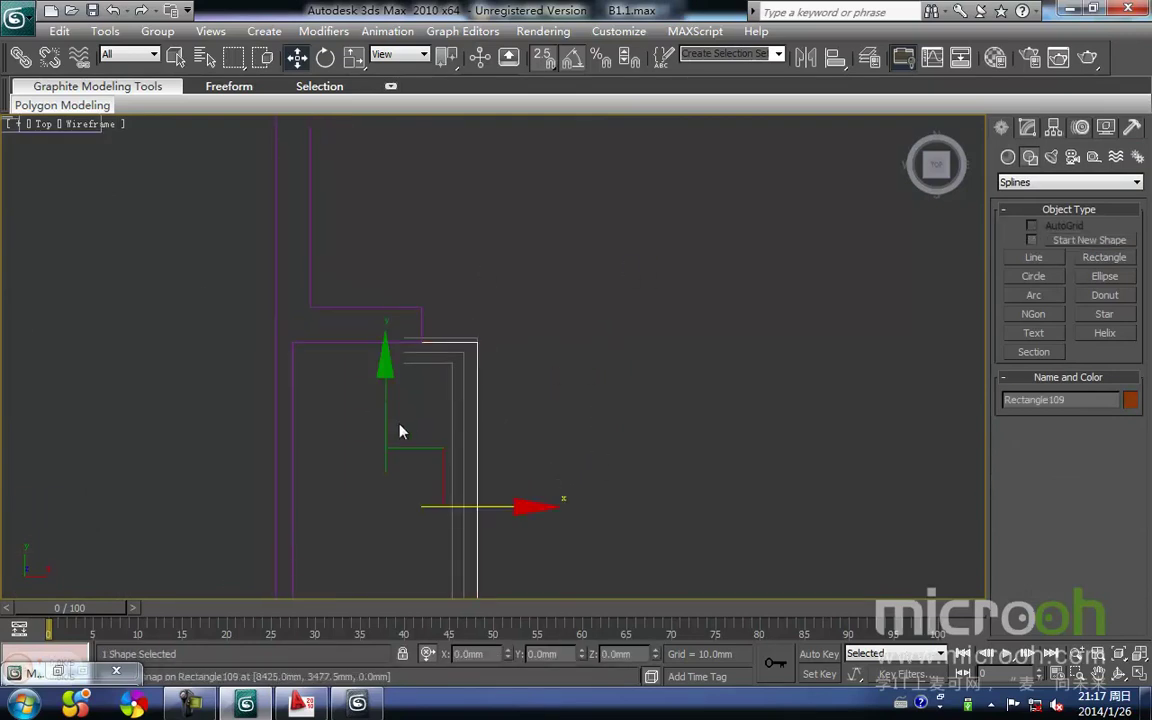
middle_click_drag(378, 406, 424, 386)
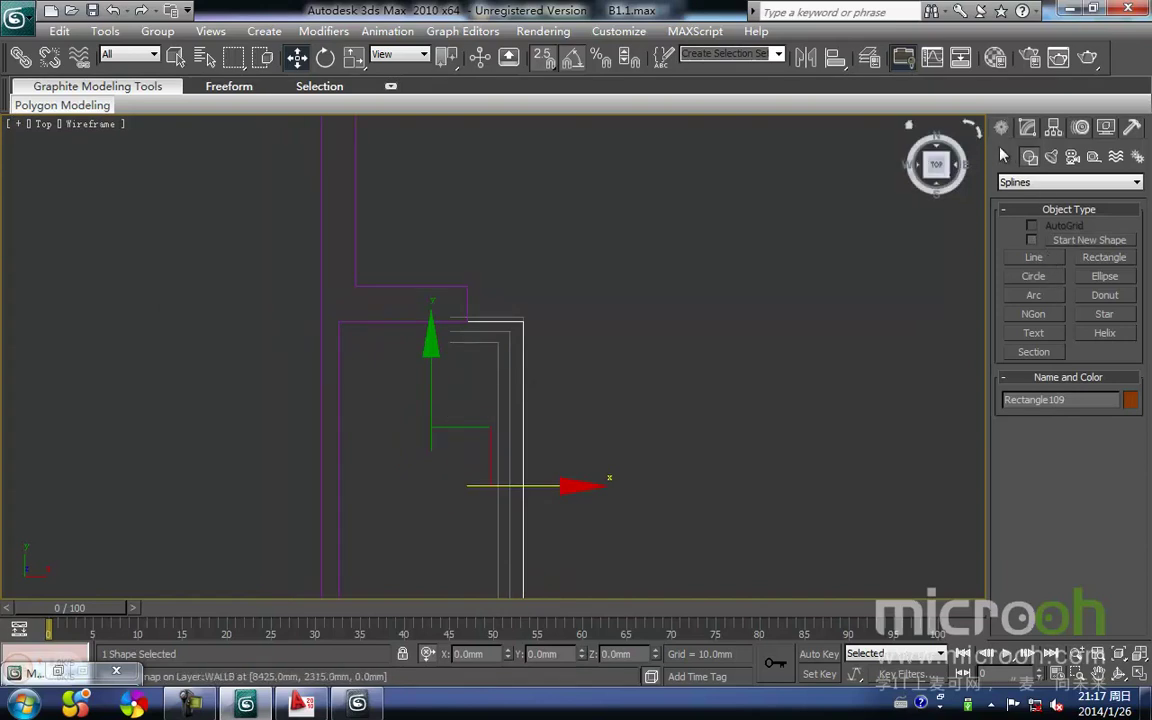
left_click(1027, 127)
left_click(1040, 204)
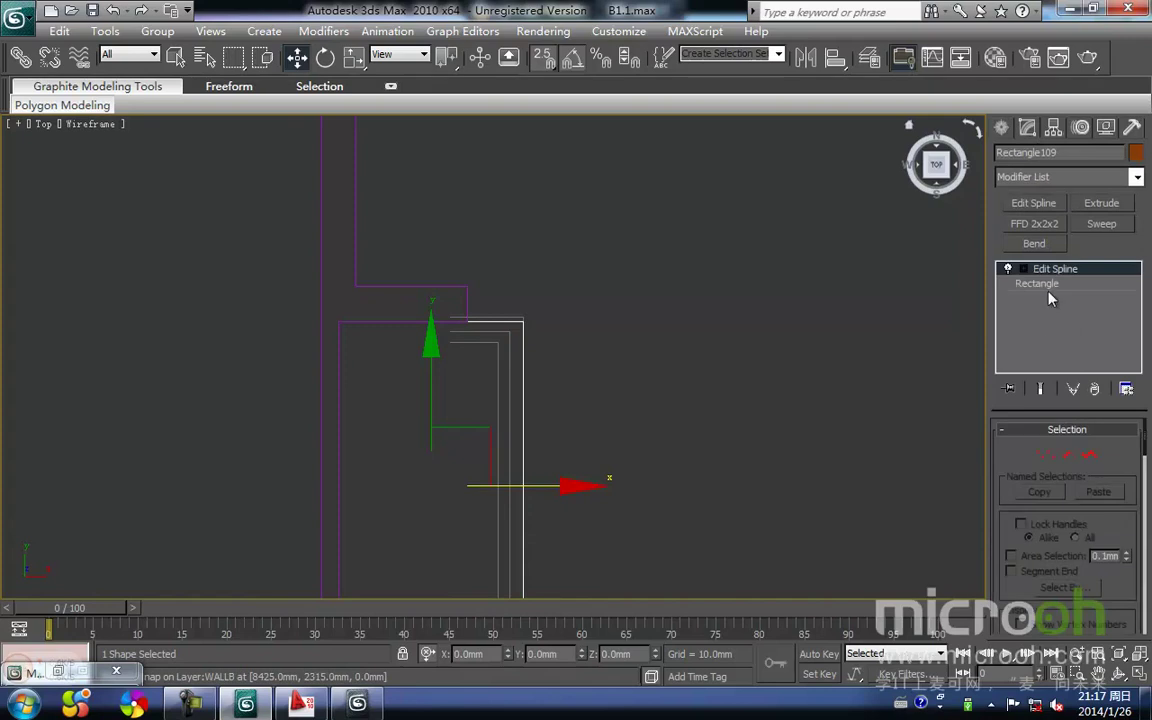
left_click(1045, 455)
middle_click_drag(609, 371, 639, 411)
left_click_drag(639, 411, 158, 279)
key("space")
scroll(525, 340, "up", 4)
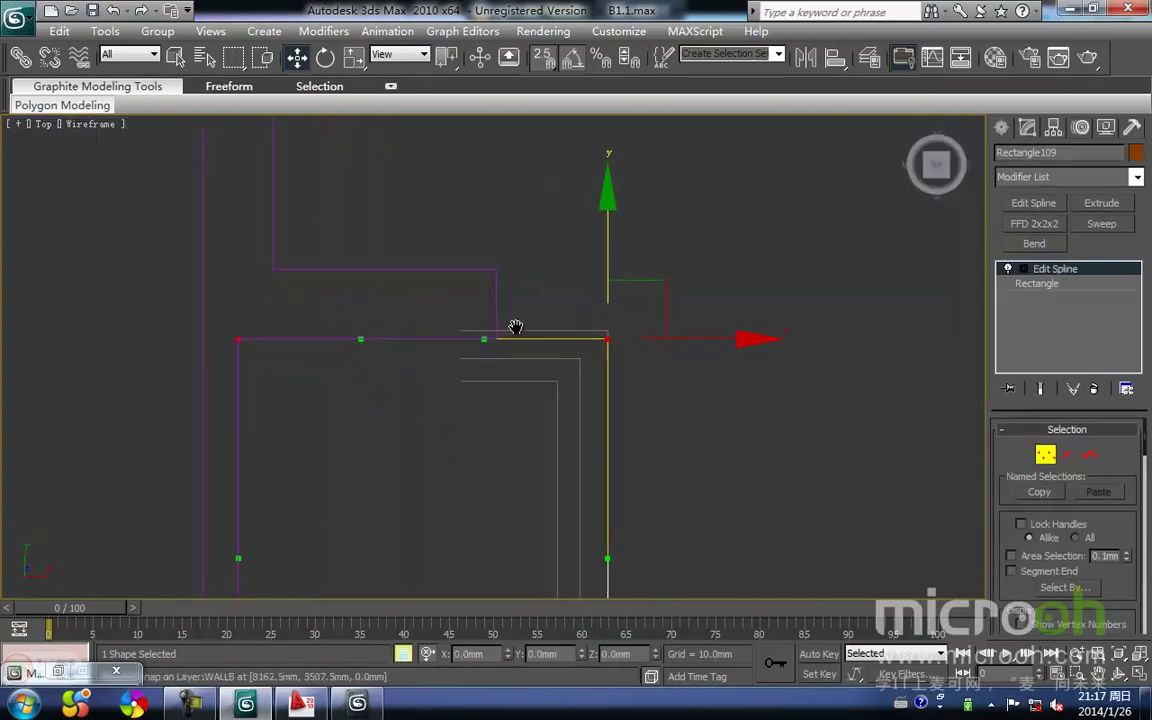
left_click(644, 389)
middle_click_drag(629, 428, 626, 386)
key("1")
left_click_drag(646, 467, 489, 404)
middle_click_drag(496, 414, 460, 437)
scroll(499, 398, "down", 2)
Raise the bay rectangle to the level of the wall's base on the right elevation
key("r")
key("z")
scroll(476, 394, "down", 5)
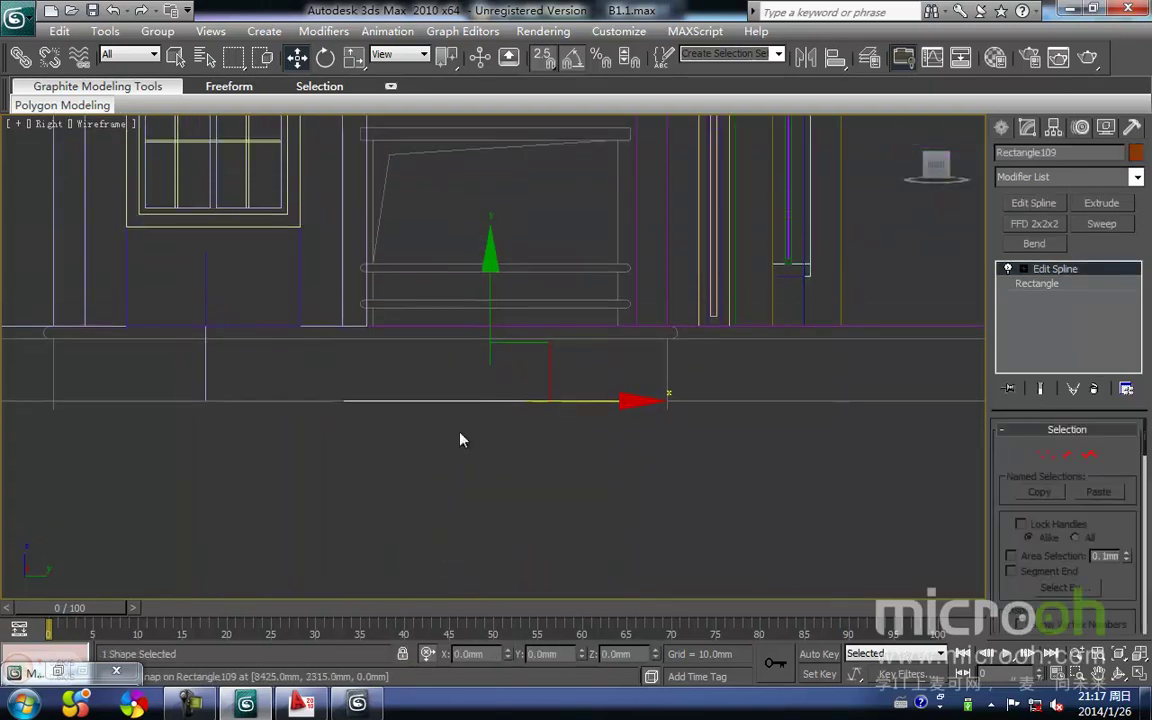
left_click_drag(494, 326, 366, 338)
scroll(360, 316, "up", 2)
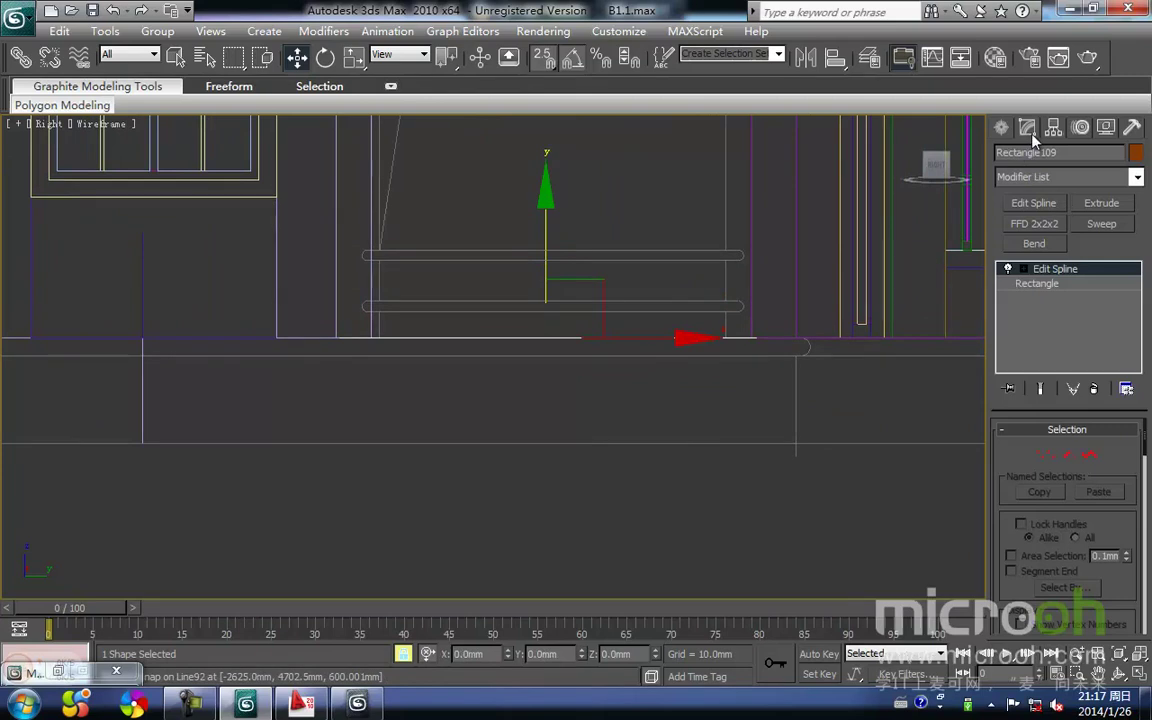
Extrude the bay rectangle 100 mm to form the bottom slab
left_click(1101, 203)
middle_click_drag(630, 416, 616, 401)
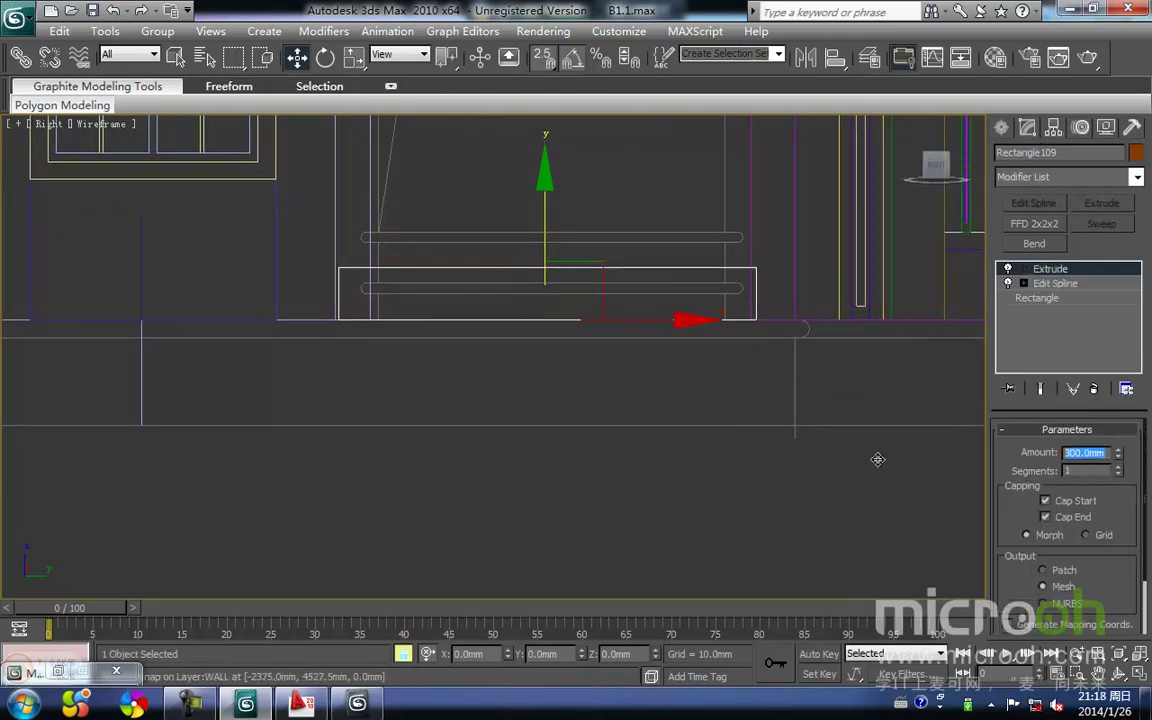
type("0")
key("Return")
middle_click_drag(853, 465, 598, 449)
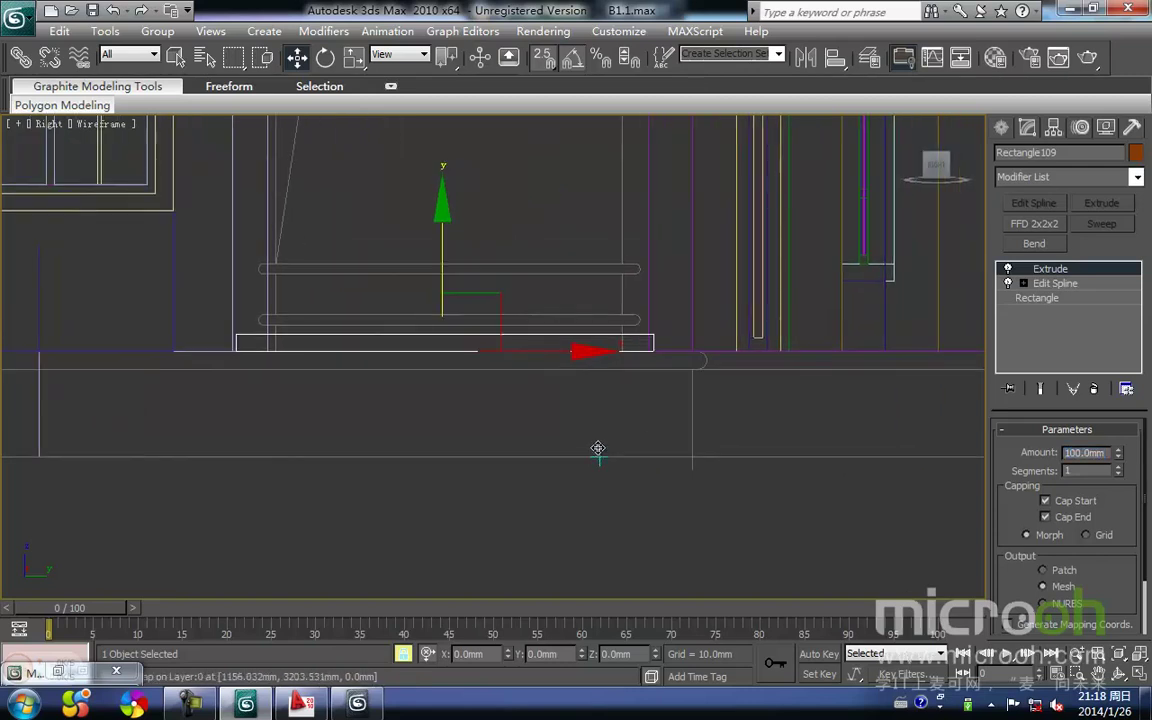
Select the bottom slab in 3D and name an unused material sample 空调板
key("u")
scroll(545, 486, "up", 2)
key("space")
left_click(522, 525)
left_click(551, 473)
middle_click_drag(558, 494, 527, 488)
key("m")
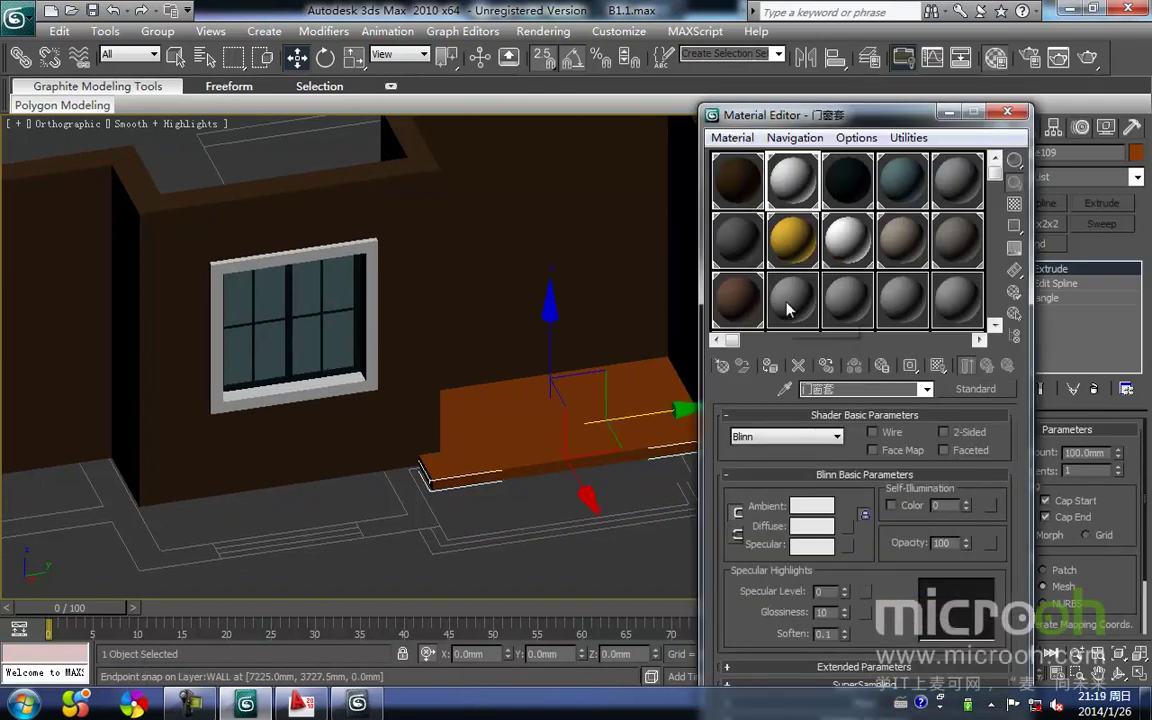
left_click(783, 307)
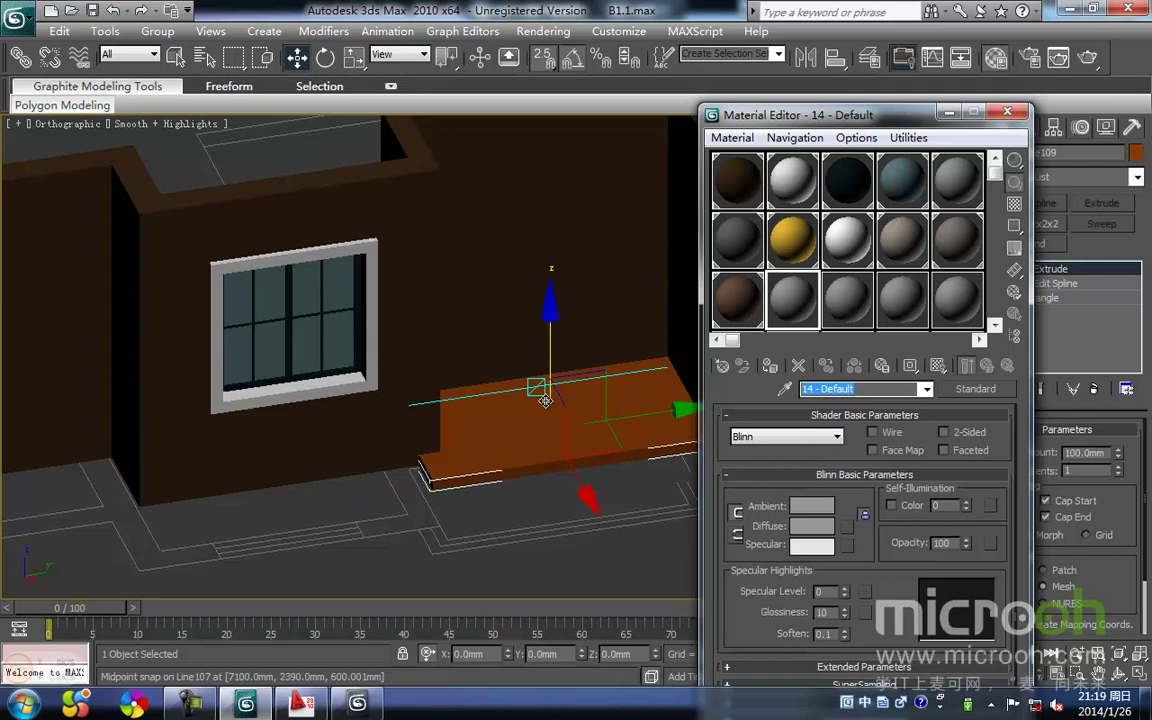
type("kong")
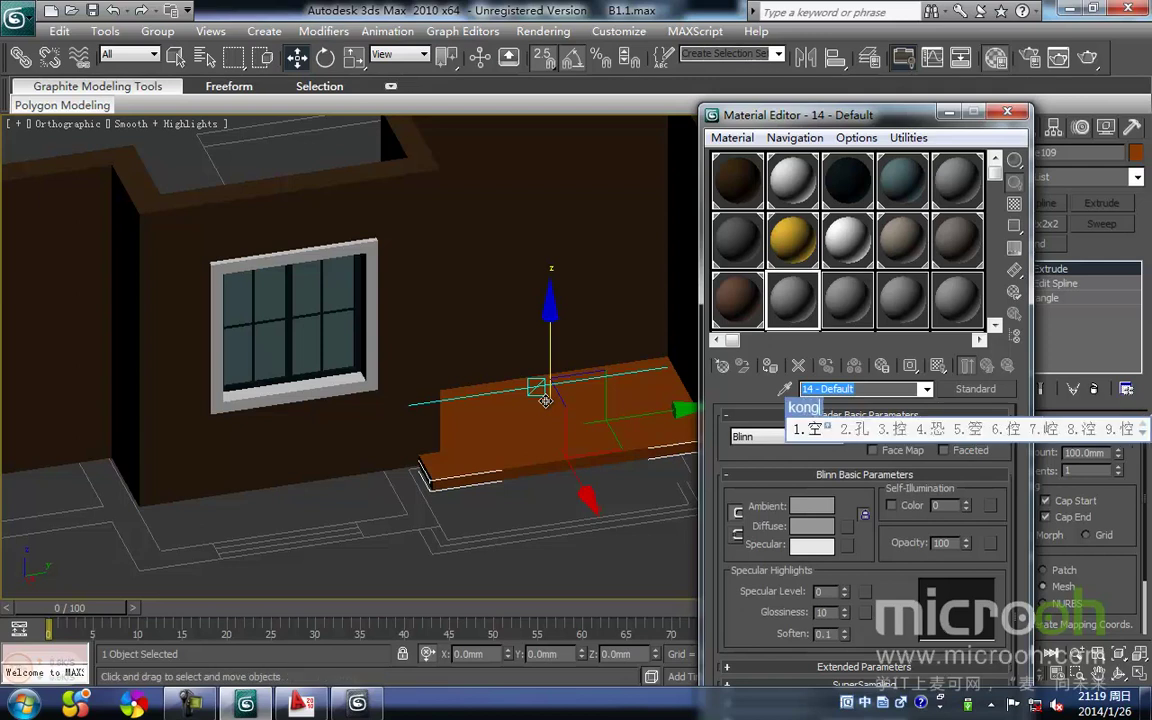
type("tiao")
key("space")
type("ban")
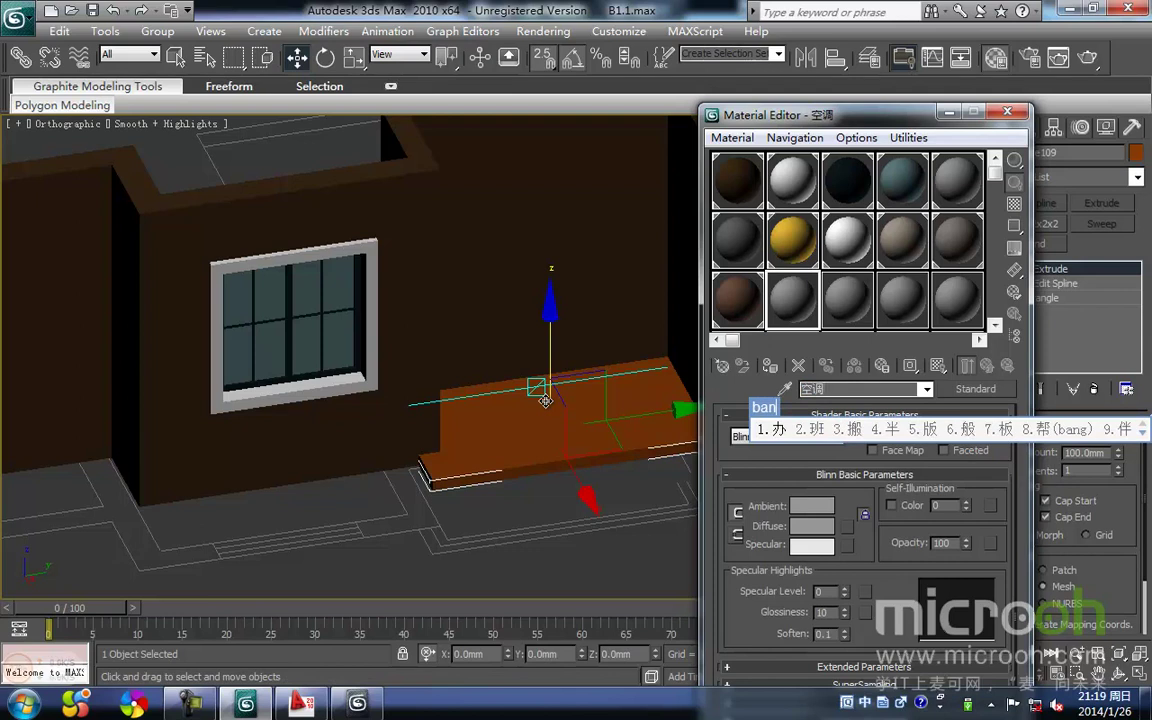
type("7")
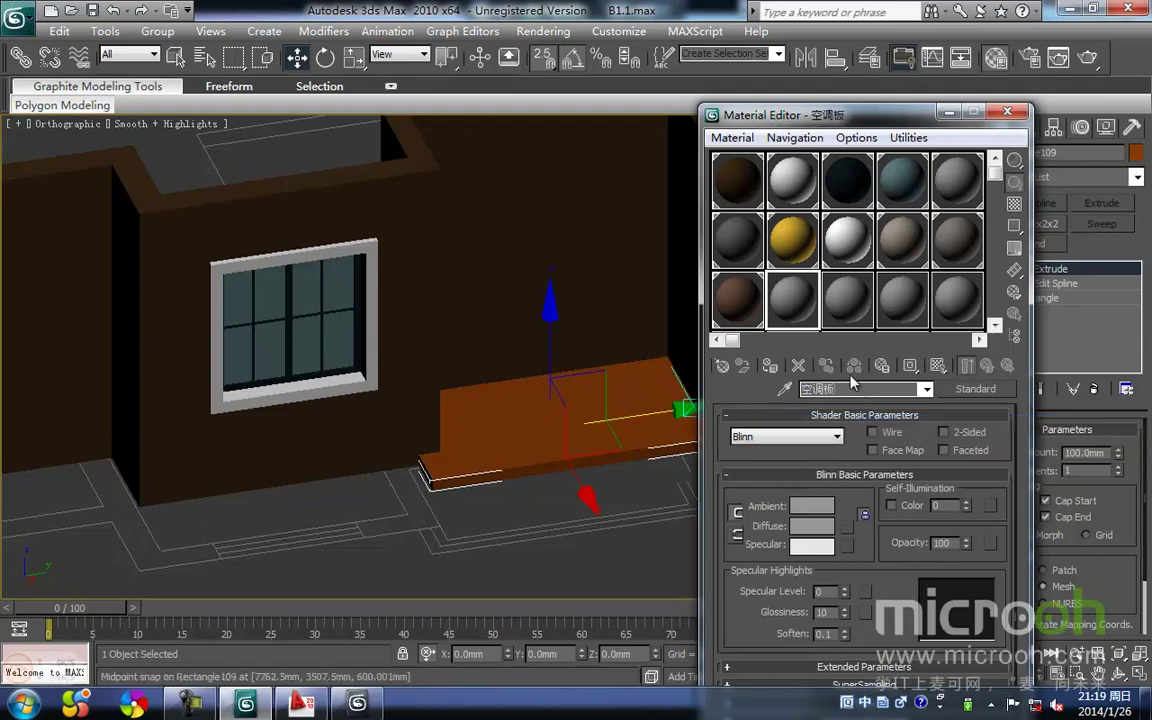
Set the 空调板 material's colour to near-white, assign it to the slab and put the material editor away
left_click(812, 508)
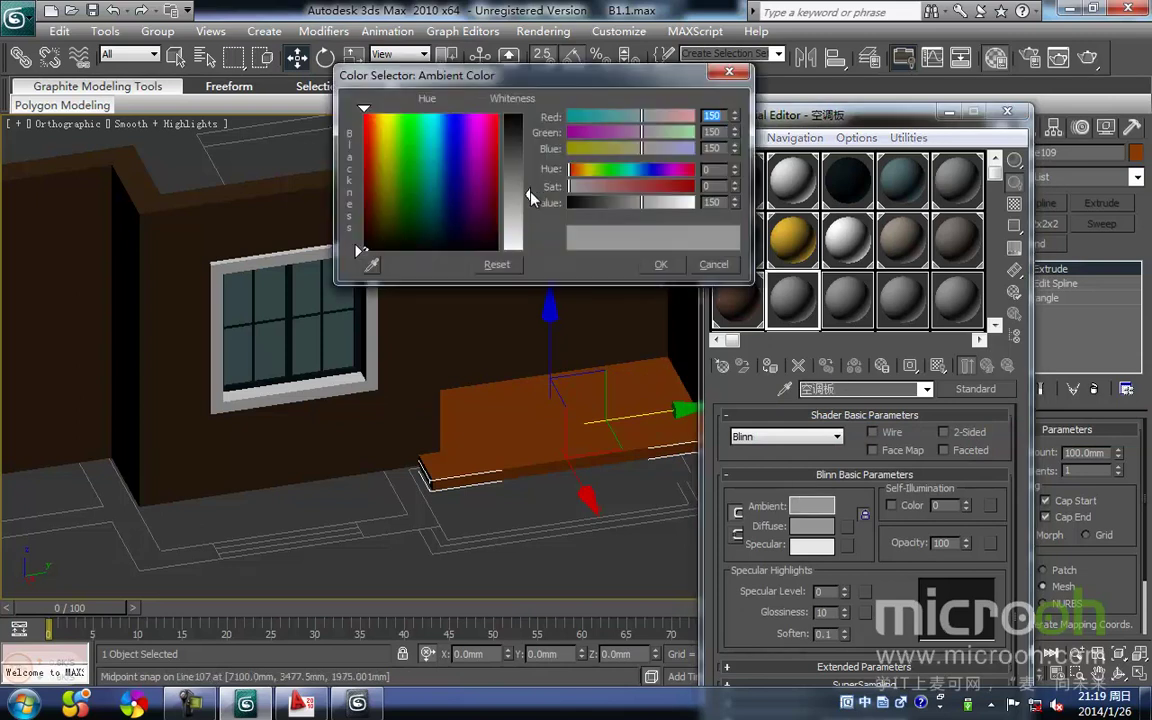
left_click_drag(524, 195, 522, 242)
left_click(662, 265)
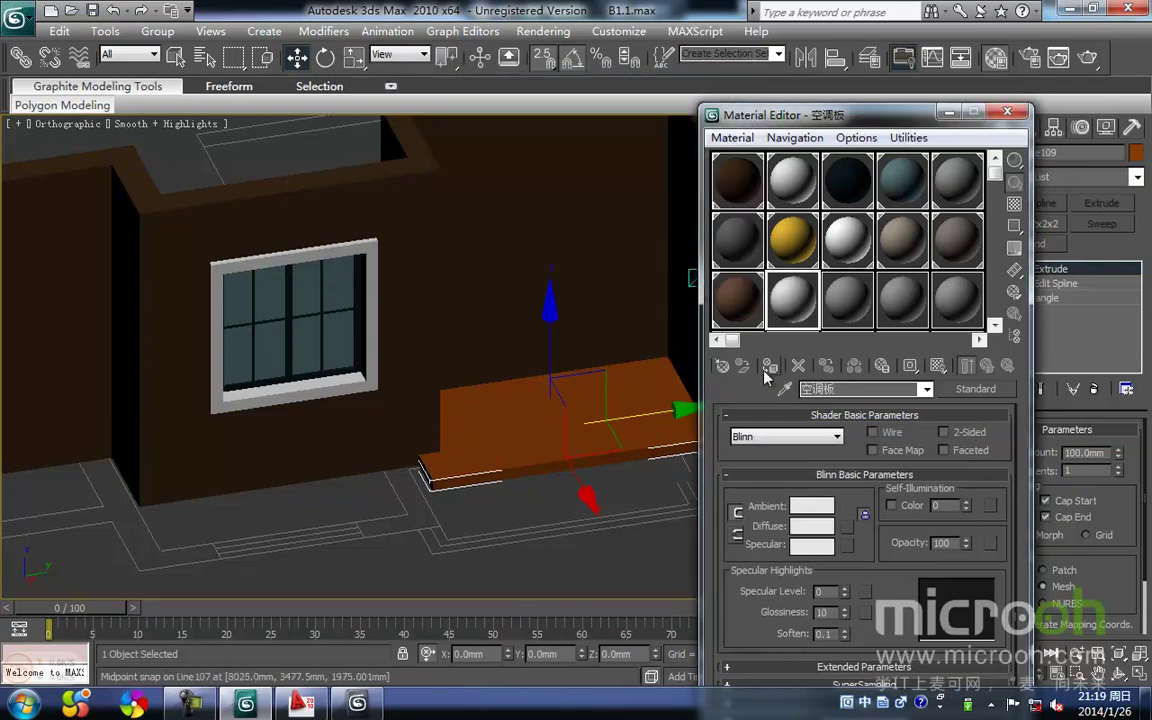
left_click(770, 366)
left_click(654, 498)
left_click(947, 113)
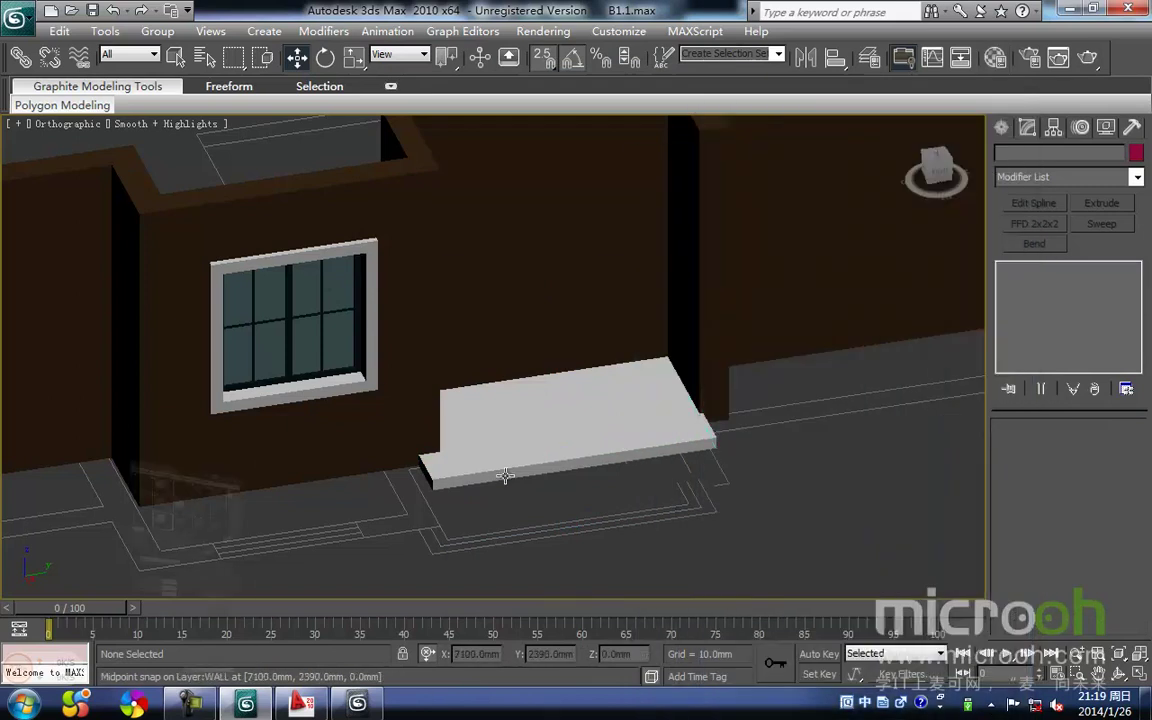
Copy the slab upward on the right elevation and align the copy with the bay's top bar
middle_click_drag(504, 510, 524, 495)
middle_click_drag(502, 586, 507, 566)
key("b")
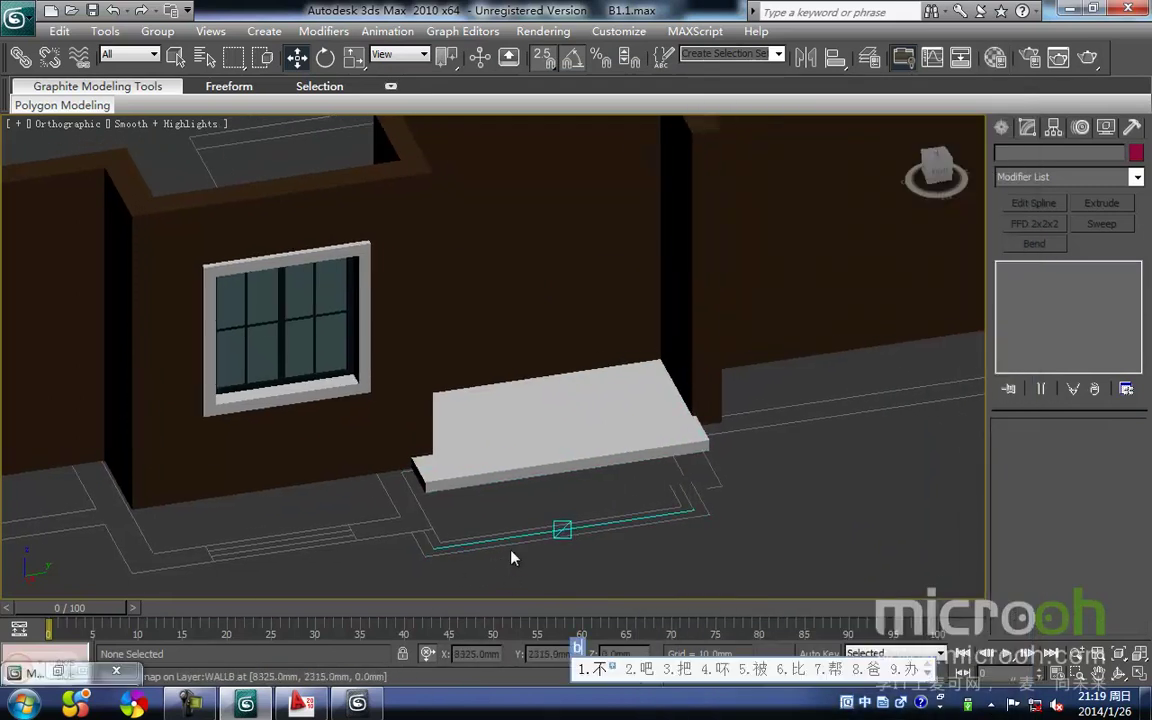
key("ctrl+space")
key("b")
key("z")
middle_click_drag(481, 469, 468, 450)
key("F3")
scroll(522, 422, "up", 10)
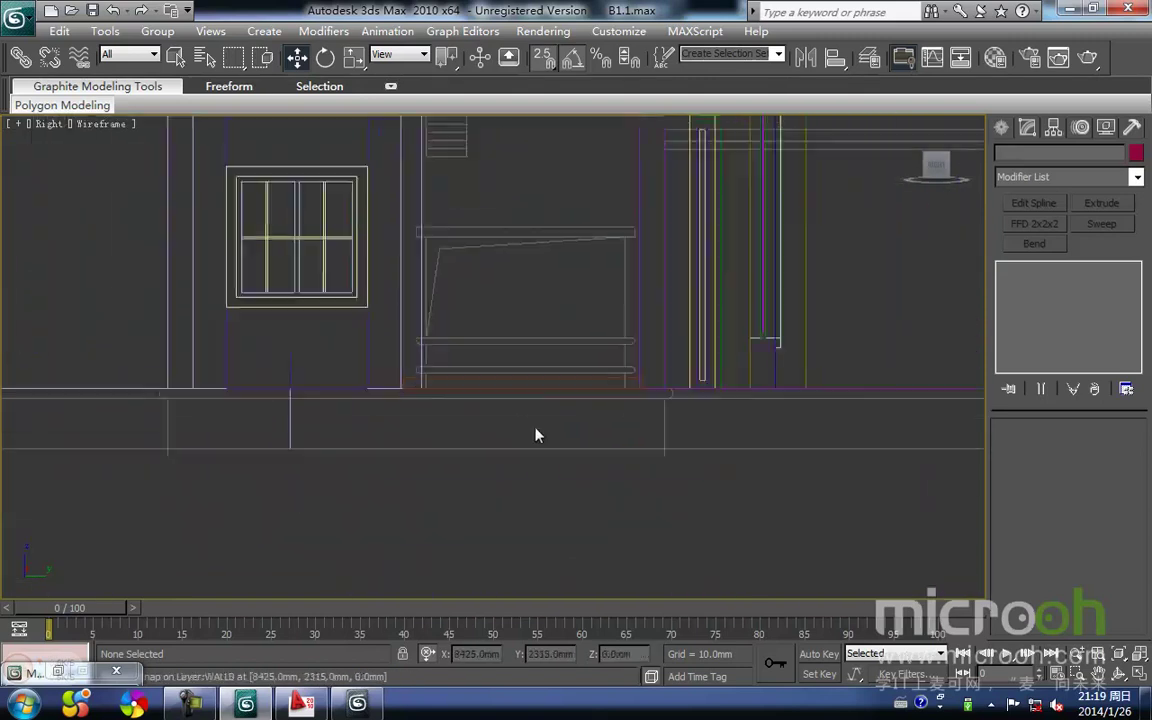
left_click(489, 395)
middle_click_drag(489, 395, 466, 468)
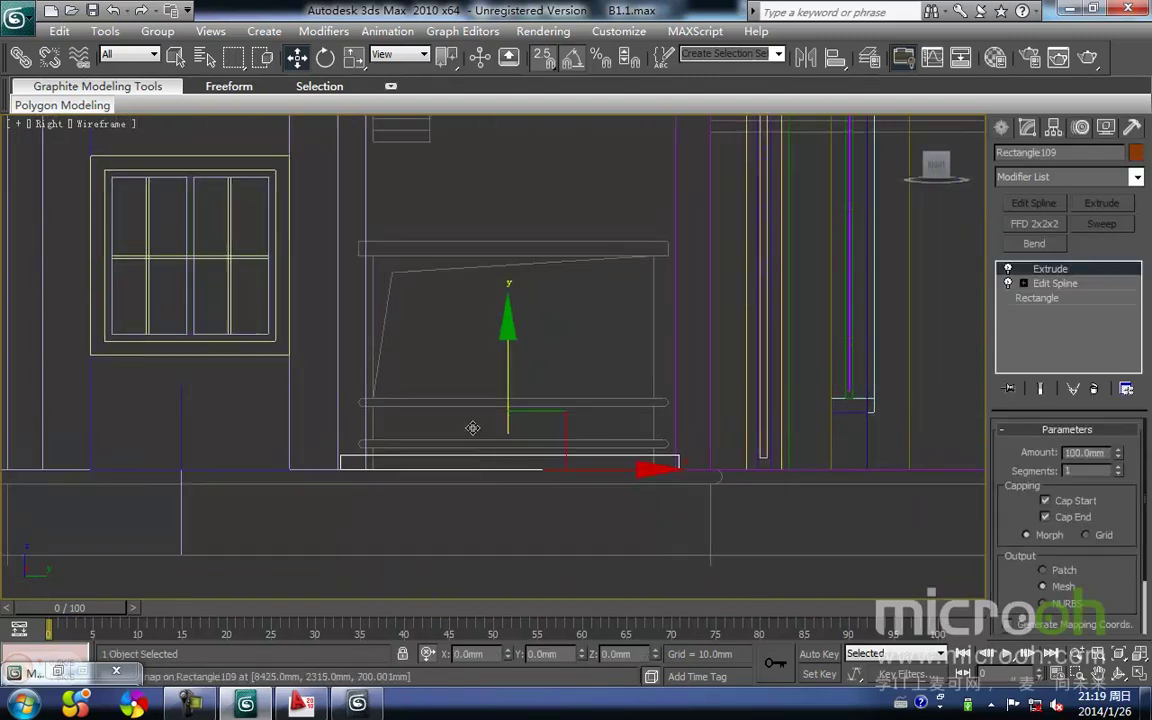
left_click_drag(511, 392, 509, 245, "shift")
key("Return")
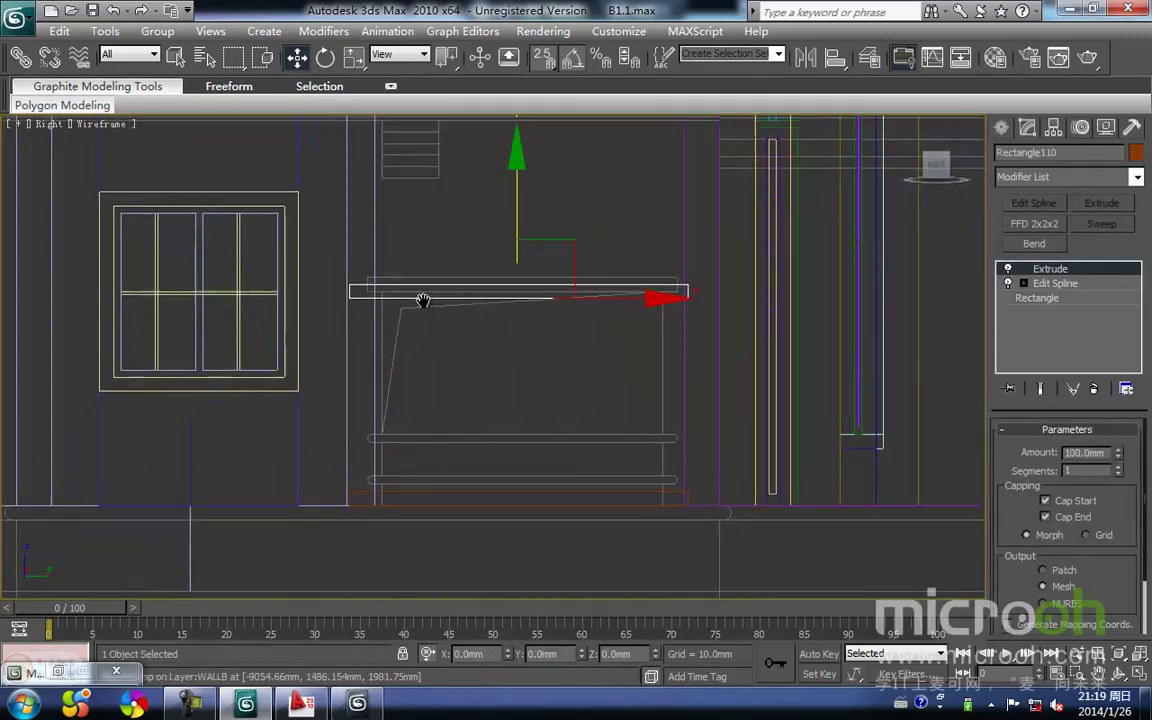
middle_click_drag(336, 262, 351, 292)
left_click_drag(595, 342, 568, 244)
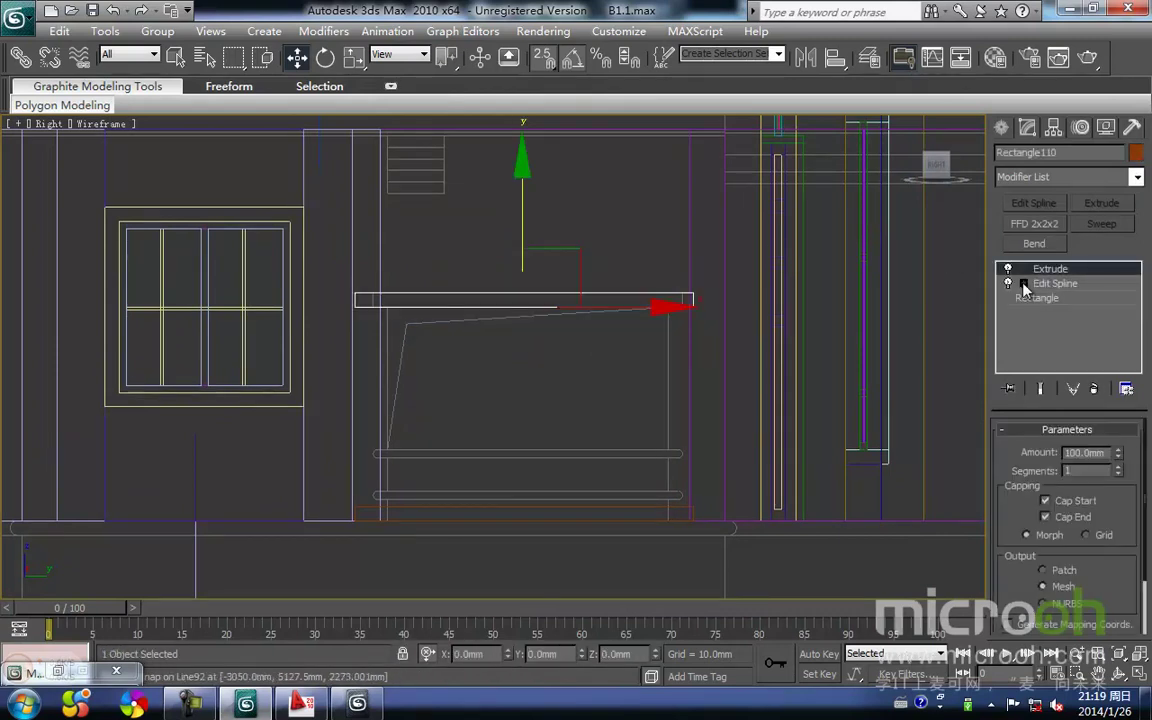
Move the copied slab's end vertices inward to match both ends of the top bar in the right elevation
left_click(1056, 298)
left_click_drag(705, 319, 682, 307)
key("space")
key("space")
left_click(355, 292)
left_click_drag(373, 323, 325, 276)
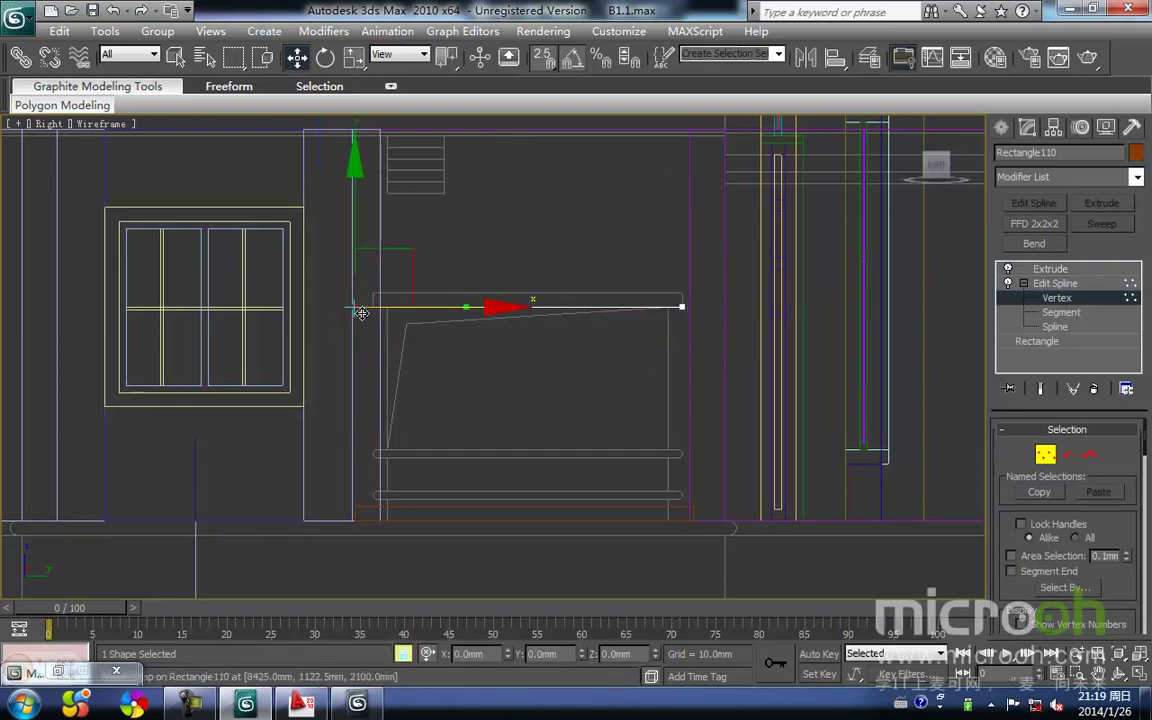
left_click_drag(364, 313, 373, 307)
key("space")
Examine the bay's two slabs against the horizontal rails drawn between them on the right elevation
left_click(447, 420)
middle_click_drag(455, 405, 487, 314)
left_click(462, 383)
key("F3")
mouse_move(535, 411)
middle_mouse_down()
mouse_move(499, 406)
mouse_move(465, 380)
middle_mouse_up()
key("F3")
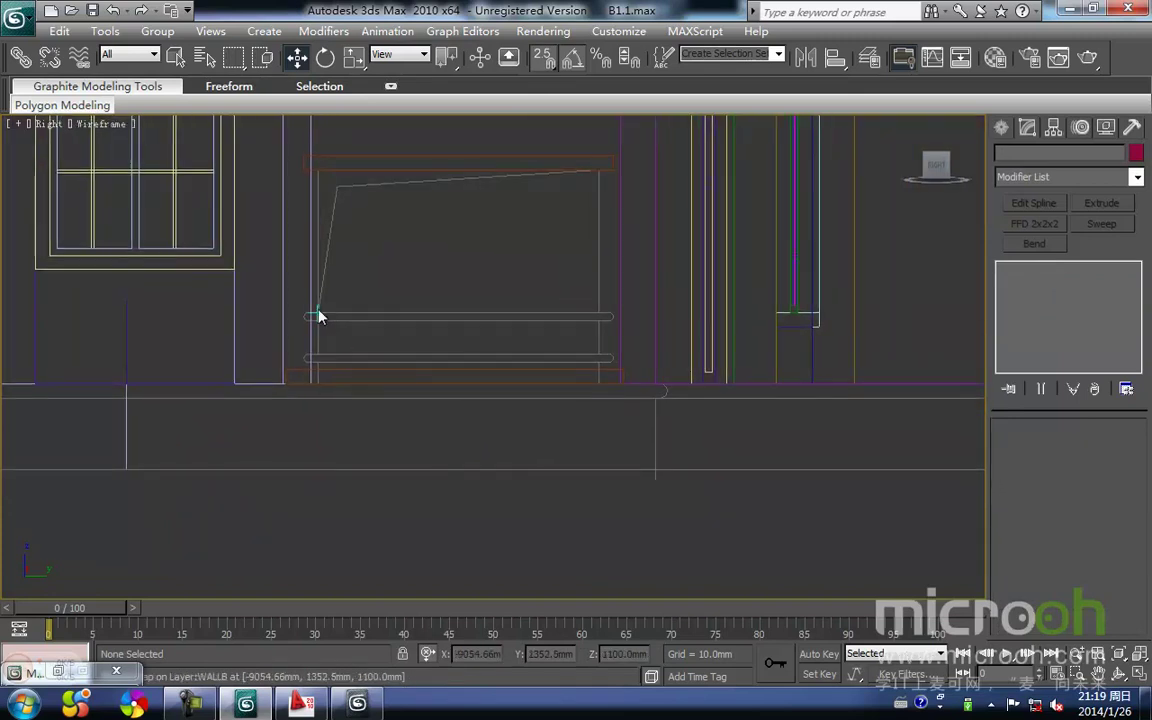
scroll(418, 343, "down", 2)
middle_click_drag(418, 343, 489, 314)
scroll(450, 324, "up", 2)
Draw an open line in plan from the upper wall corner along the bay's middle outline to the lower wall
key("t")
middle_click_drag(456, 391, 301, 380)
scroll(500, 300, "up", 8)
middle_click_drag(480, 358, 470, 376)
left_click(1001, 128)
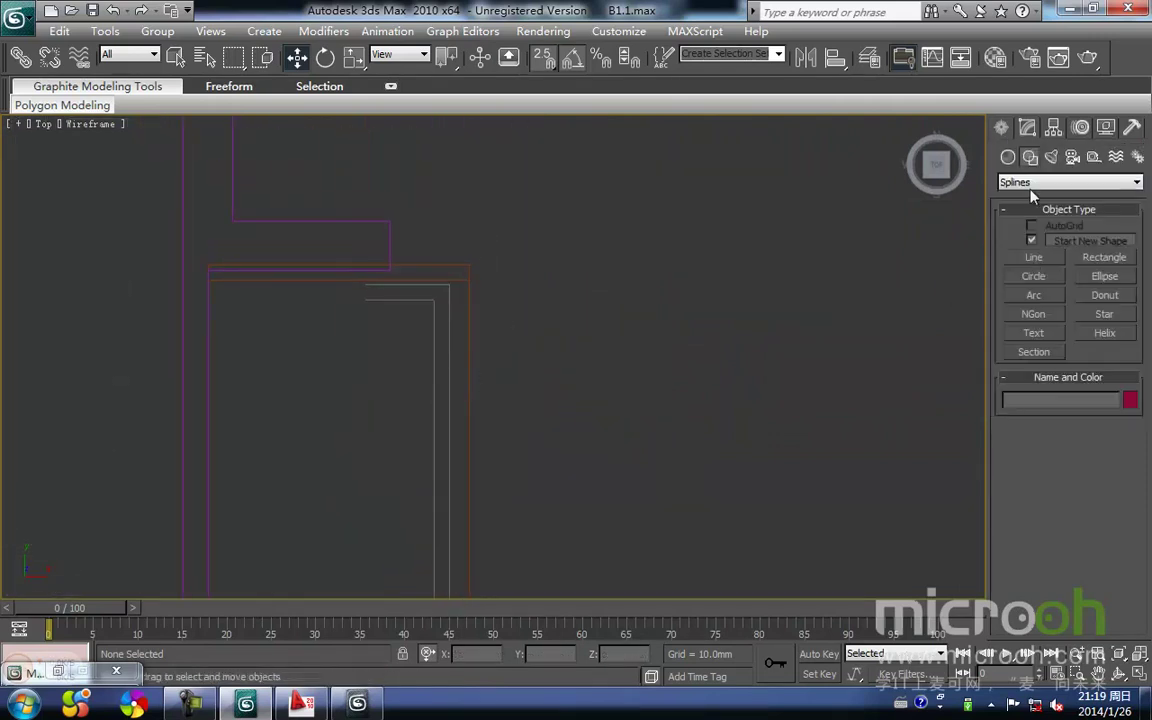
left_click(1033, 257)
scroll(400, 270, "up", 2)
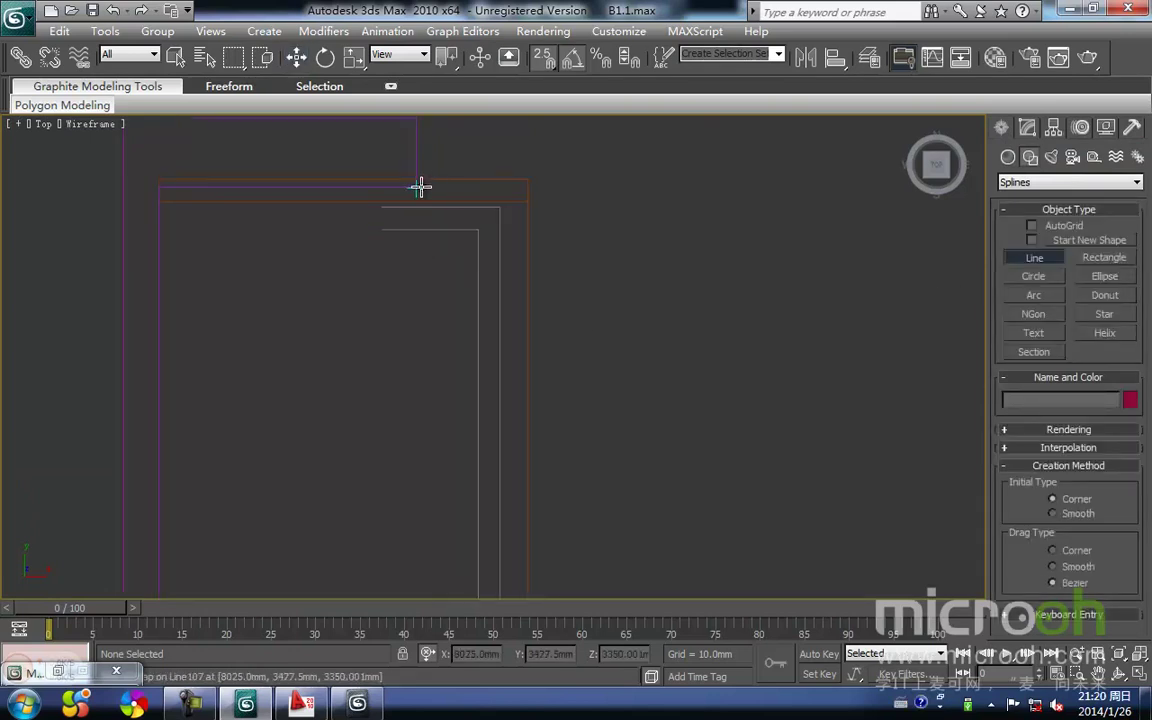
left_click(418, 187)
left_click(502, 194, "shift")
scroll(496, 512, "down", 2)
key("i")
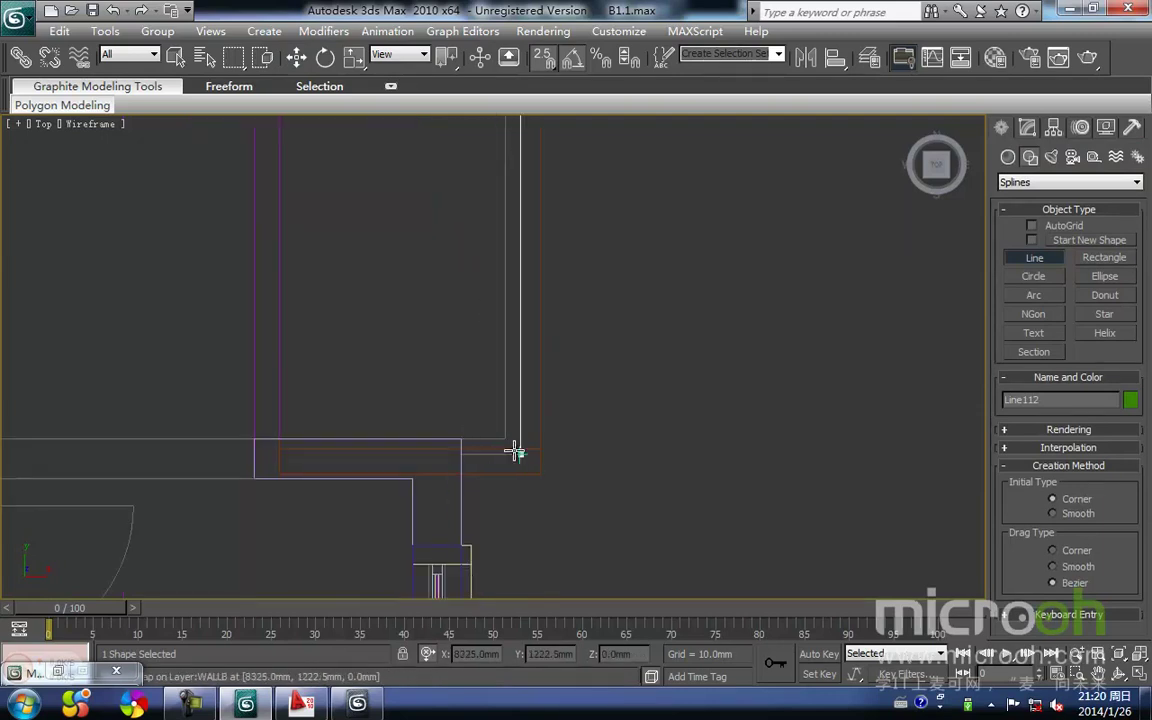
left_click(459, 454)
right_click(622, 486)
right_click(622, 486)
Move the vertices of the upper wall's stepped end in plan to align with the bay's innermost outline
middle_click_drag(589, 375, 574, 612)
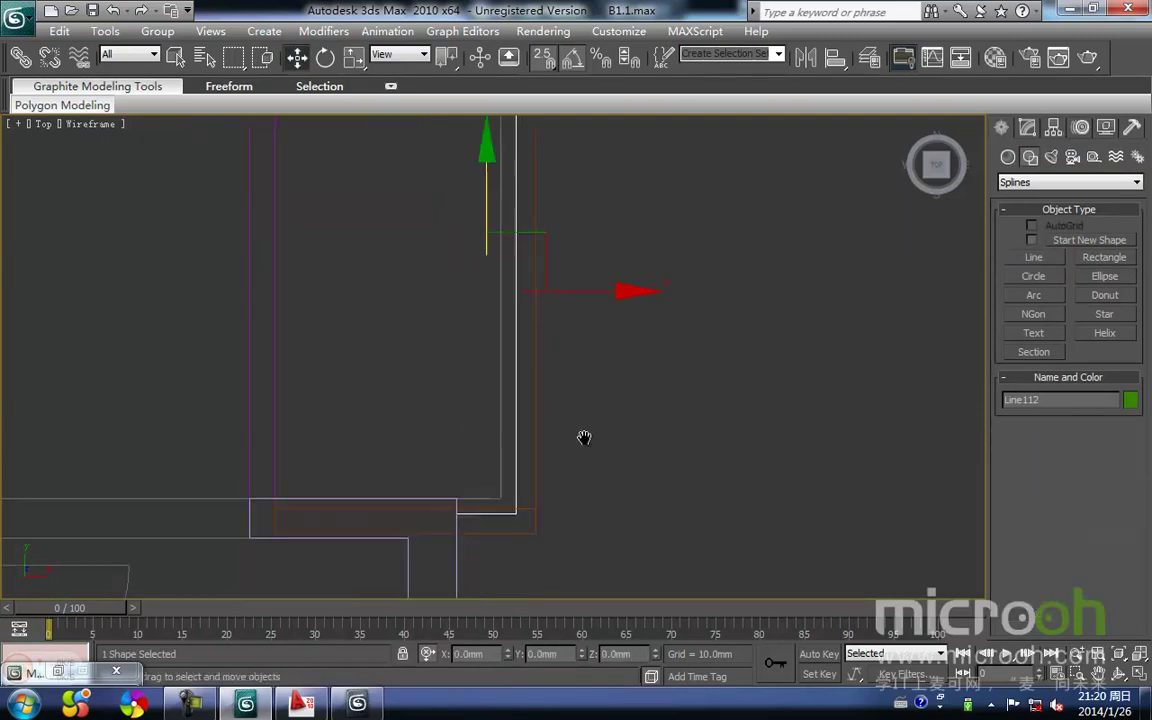
scroll(454, 340, "up", 2)
right_click(647, 341)
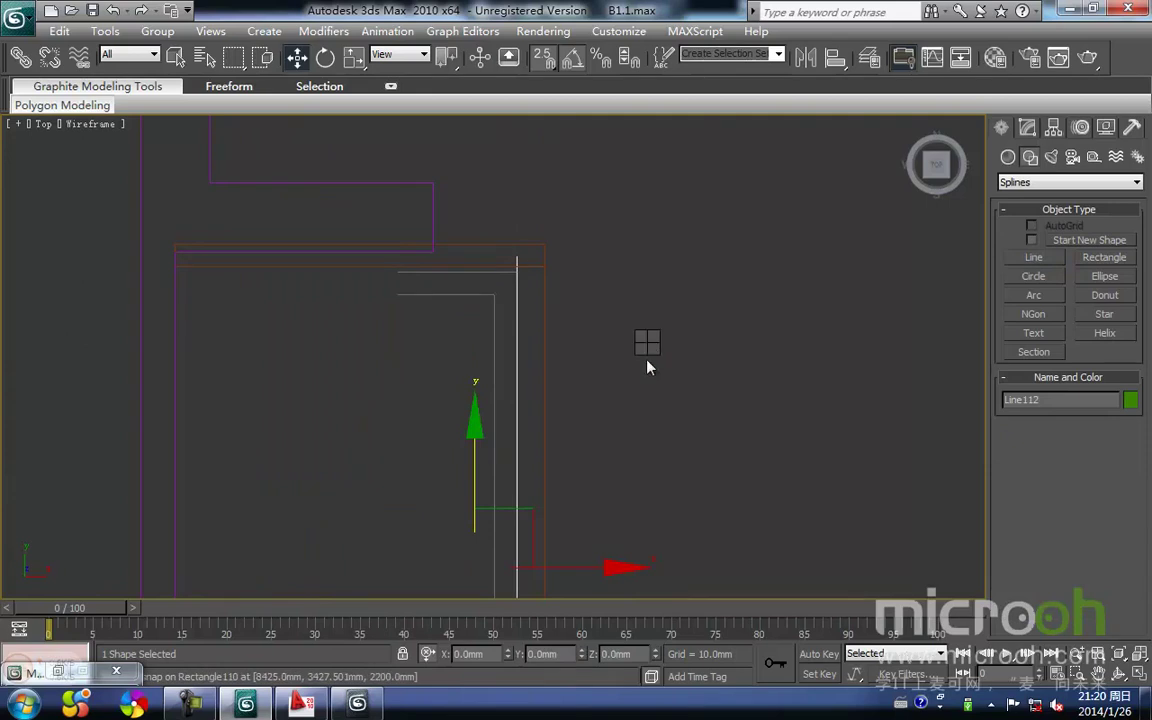
left_click(587, 290)
middle_click_drag(400, 231, 507, 228)
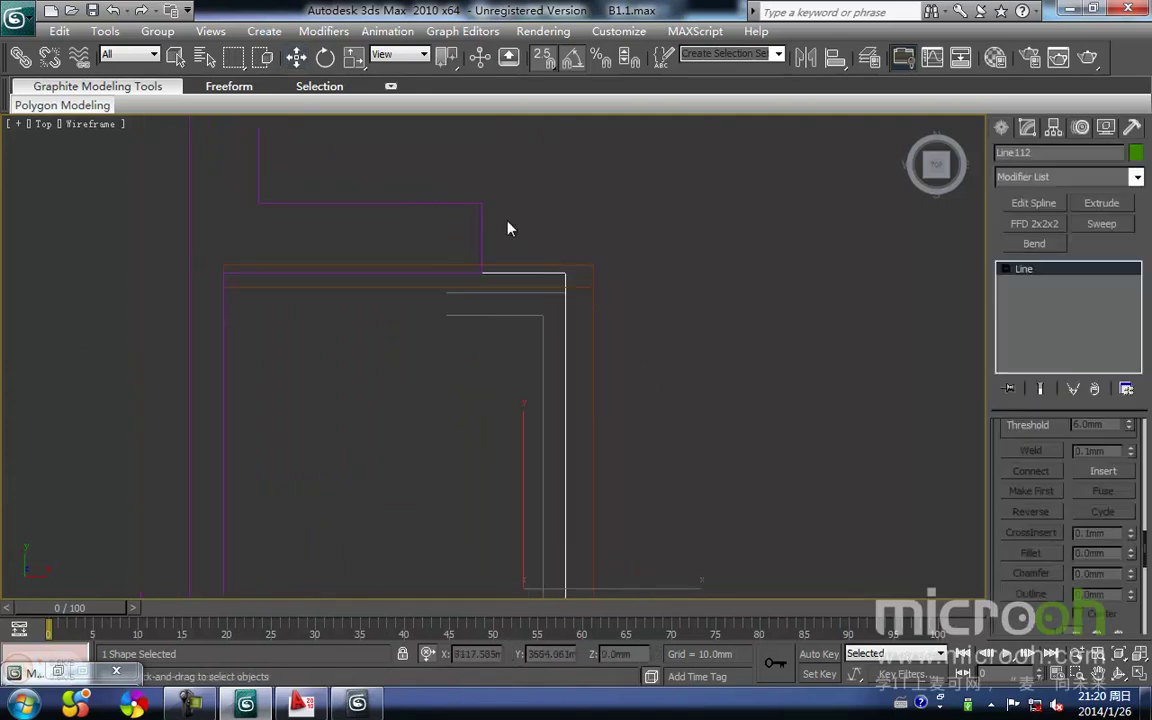
key("w")
left_click_drag(506, 234, 445, 188)
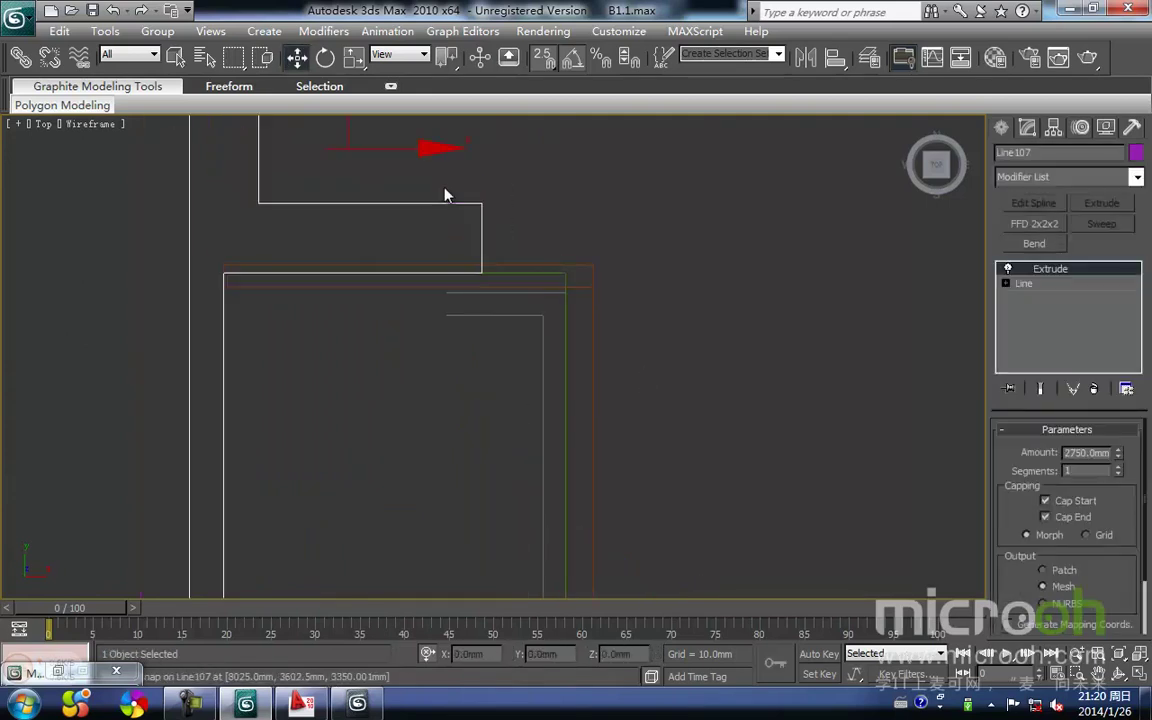
middle_click_drag(466, 245, 556, 279)
left_click(1038, 297)
left_click_drag(582, 281, 278, 225)
middle_click_drag(342, 289, 422, 303)
left_click_drag(372, 271, 612, 311)
middle_click_drag(702, 233, 570, 202)
scroll(590, 260, "down", 4)
middle_click_drag(568, 363, 561, 324)
left_click(1029, 298)
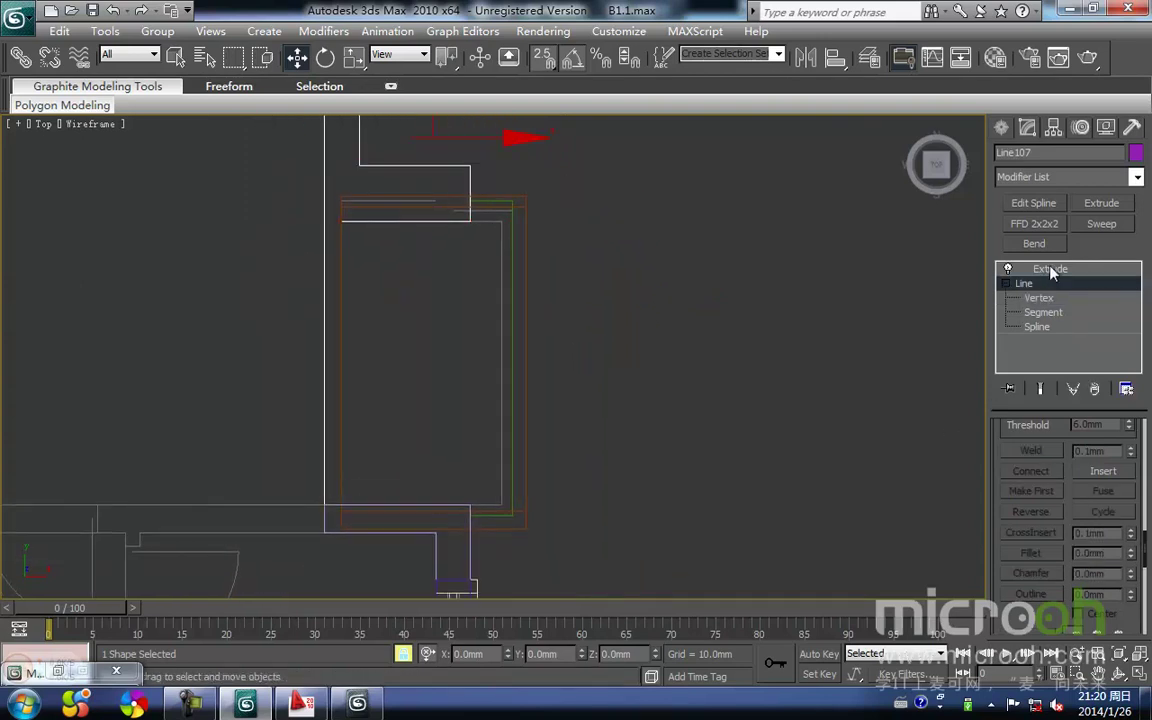
left_click(1049, 269)
Raise the bay's open outline line to the underside of the lower horizontal rail on the right elevation
middle_click_drag(617, 278, 607, 318)
left_click(622, 357)
left_click(501, 398)
middle_click_drag(513, 420, 513, 388)
key("b")
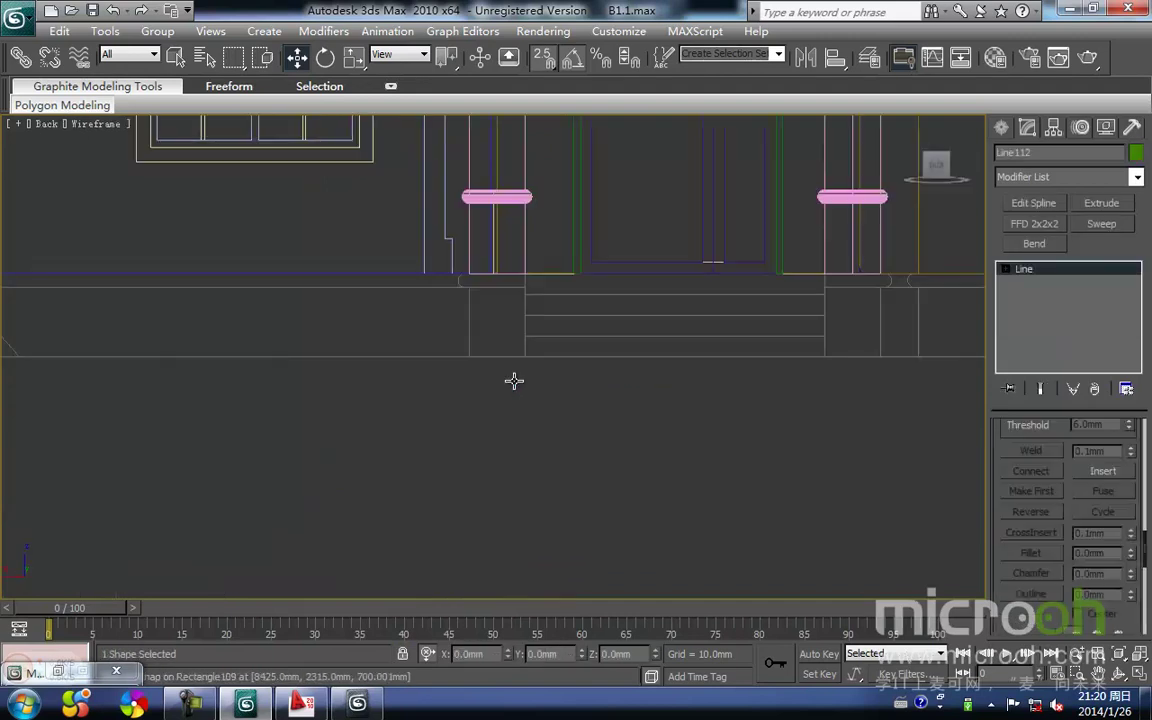
key("r")
scroll(474, 398, "up", 2)
middle_click_drag(806, 383, 470, 439)
scroll(475, 371, "down", 2)
key("space")
left_click_drag(481, 355, 467, 259)
scroll(366, 333, "up", 2)
scroll(340, 345, "up", 2)
middle_click_drag(330, 350, 444, 306)
left_click_drag(334, 269, 362, 282)
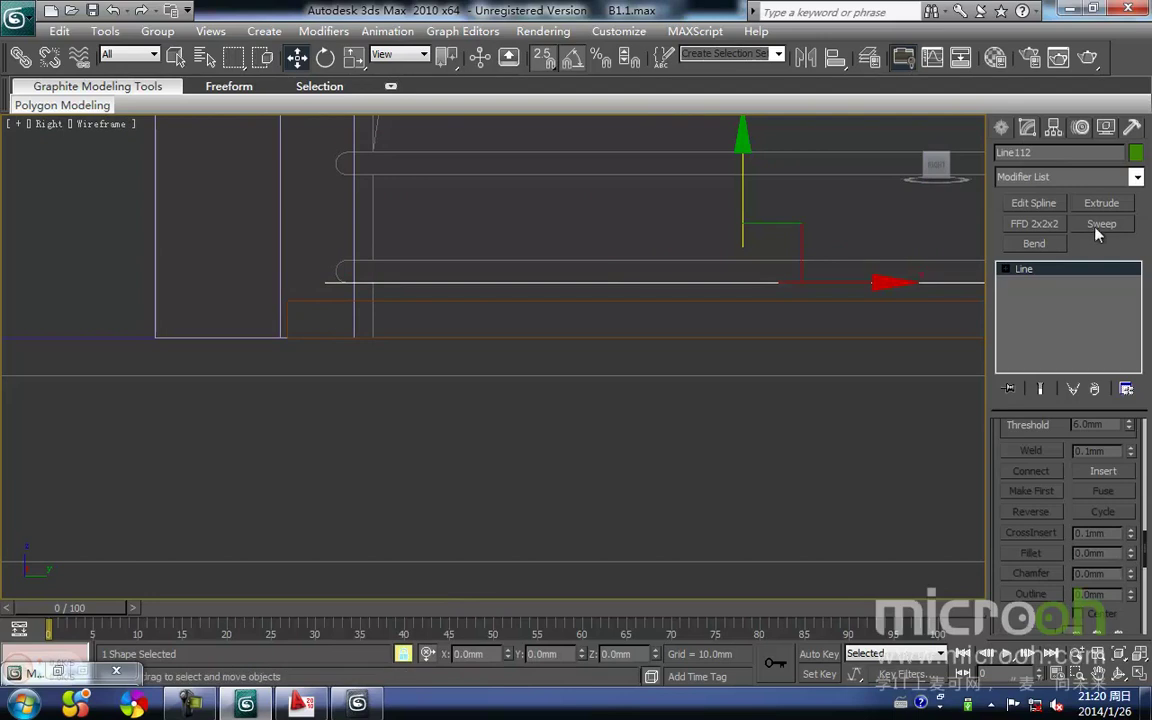
Apply Sweep to the rail line with the built-in Cylinder section
left_click(1100, 224)
left_click_drag(1150, 537, 1144, 455)
left_click(1112, 497)
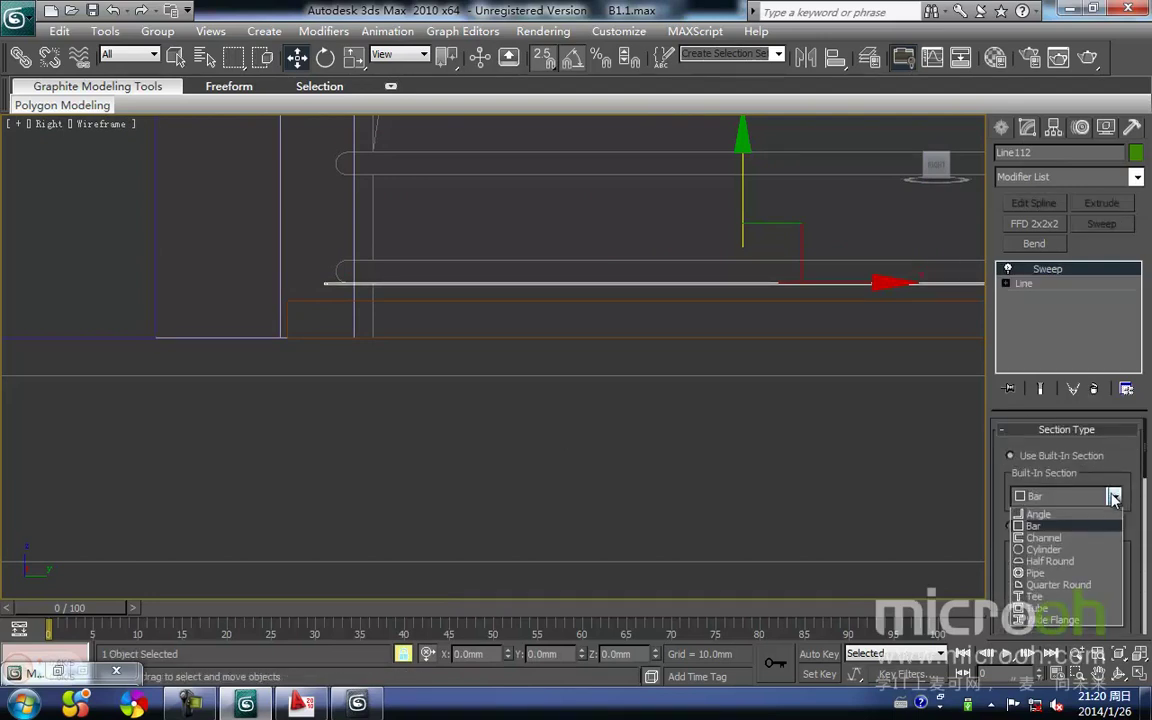
left_click(1044, 549)
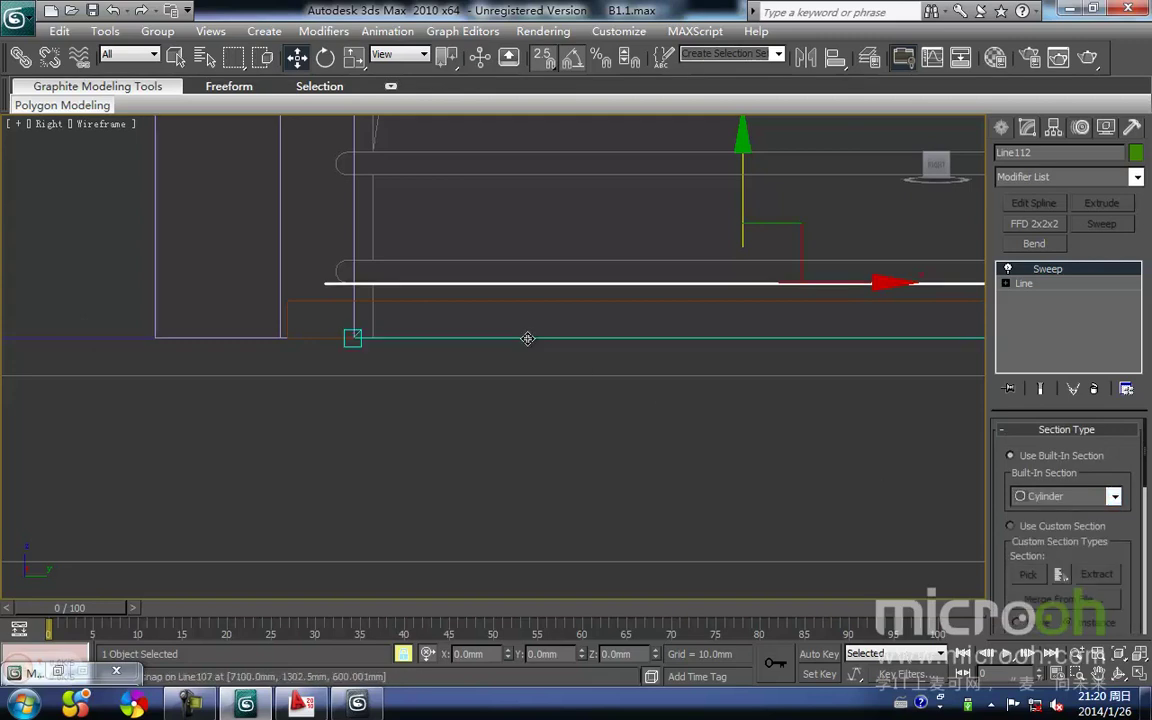
Set the rail sweep's cylinder radius to 30 mm and raise the rail onto the lower horizontal rail of the right elevation
left_click_drag(1143, 482, 1144, 545)
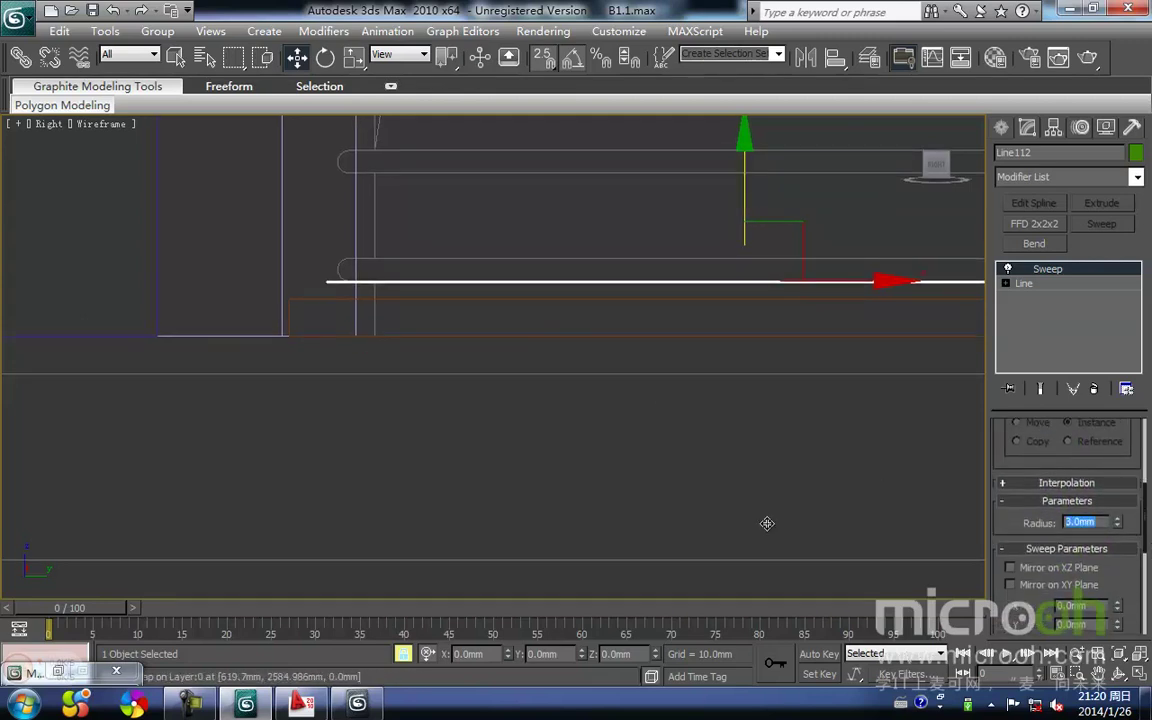
key("Return")
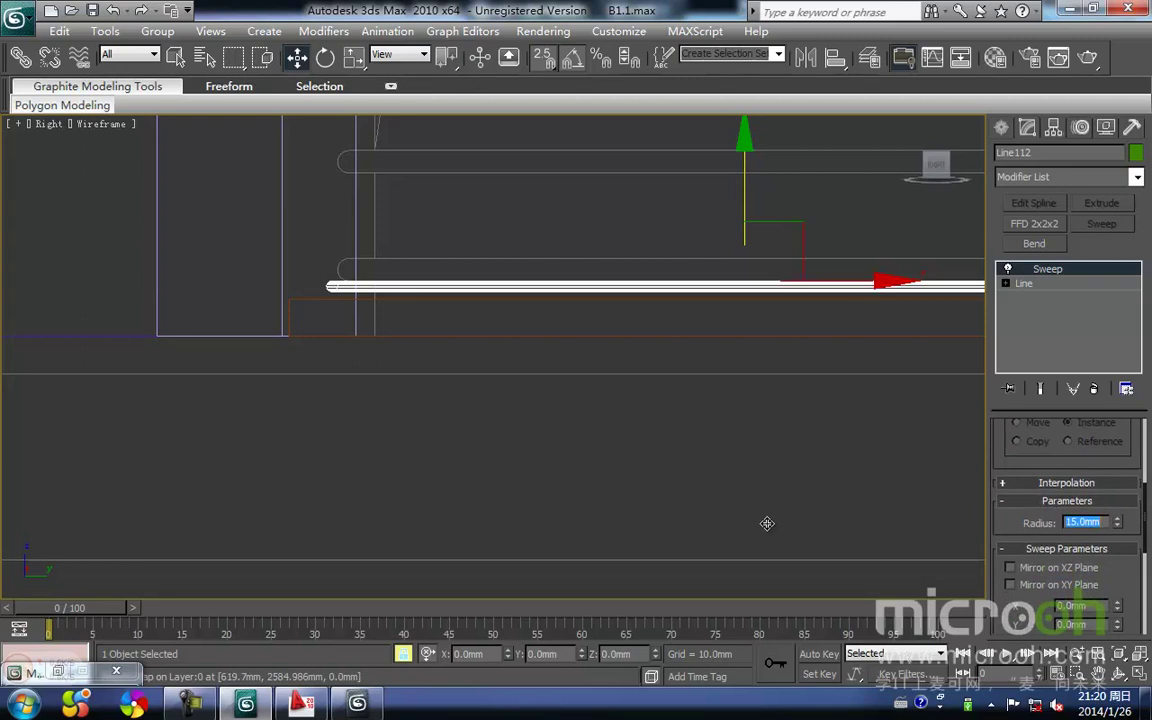
key("Return")
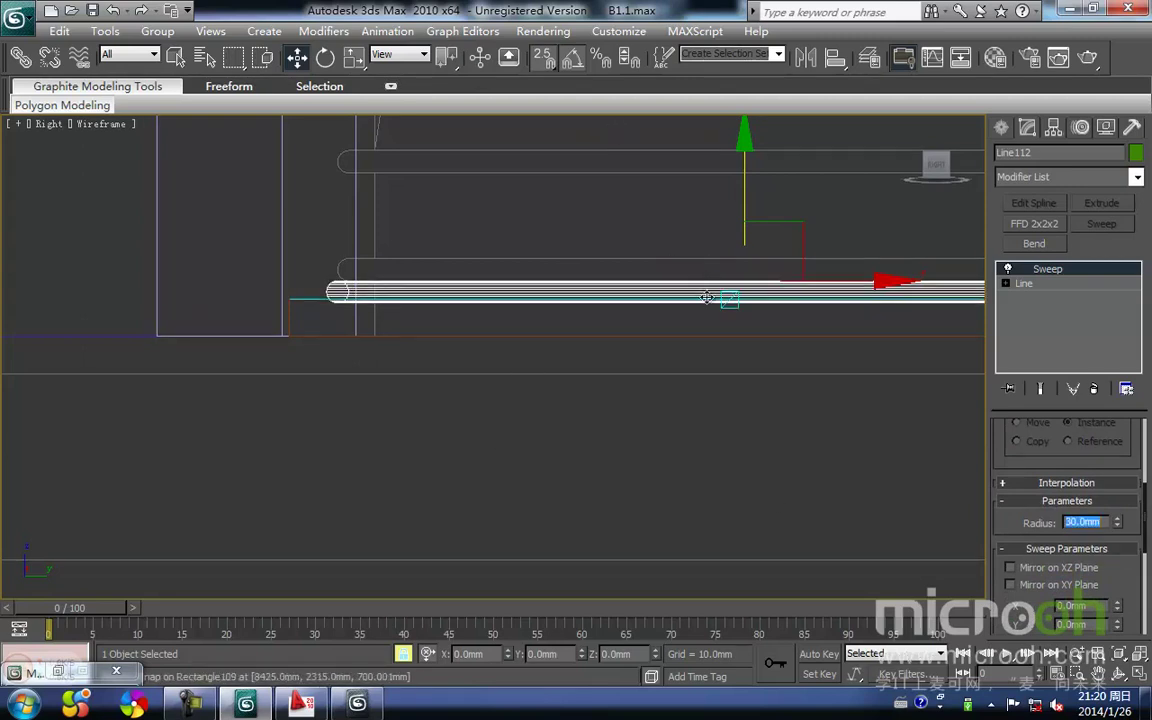
middle_click_drag(711, 291, 677, 365)
left_click_drag(711, 352, 339, 291)
scroll(298, 365, "up", 3)
middle_click_drag(377, 310, 527, 357)
mouse_move(458, 343)
left_mouse_down()
mouse_move(470, 365)
mouse_move(479, 345)
left_mouse_up()
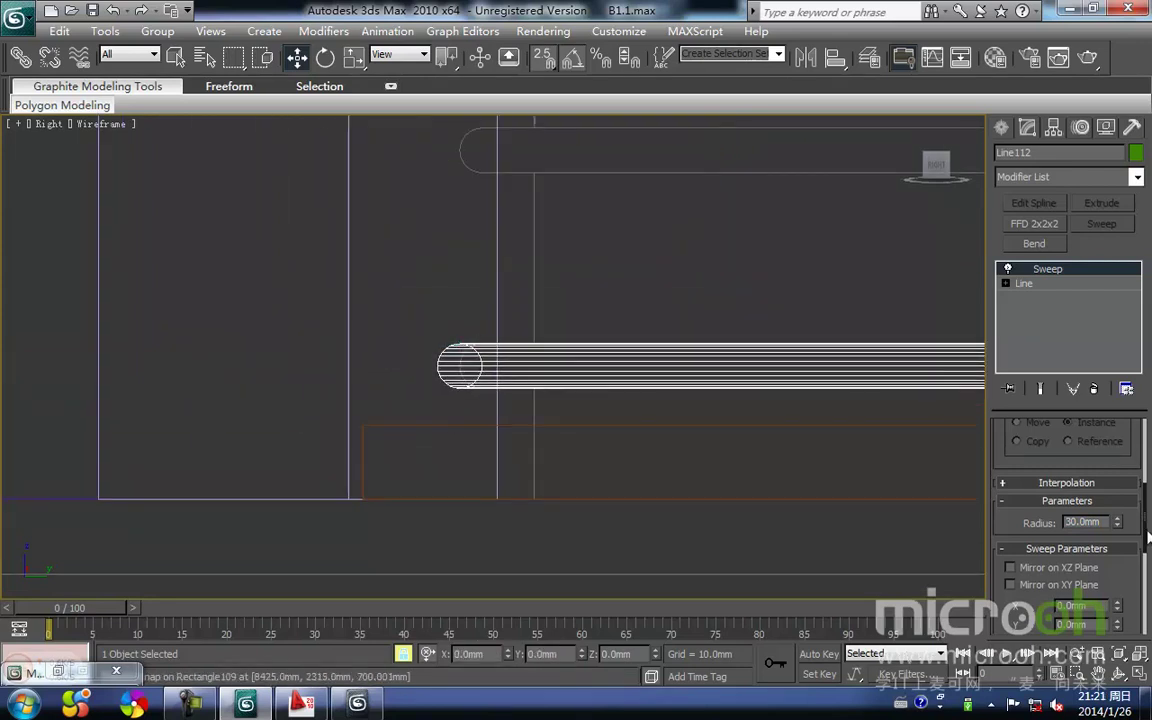
Set the pivot alignment of the lower rail's sweep to the upper-left point
left_click_drag(1147, 540, 1148, 587)
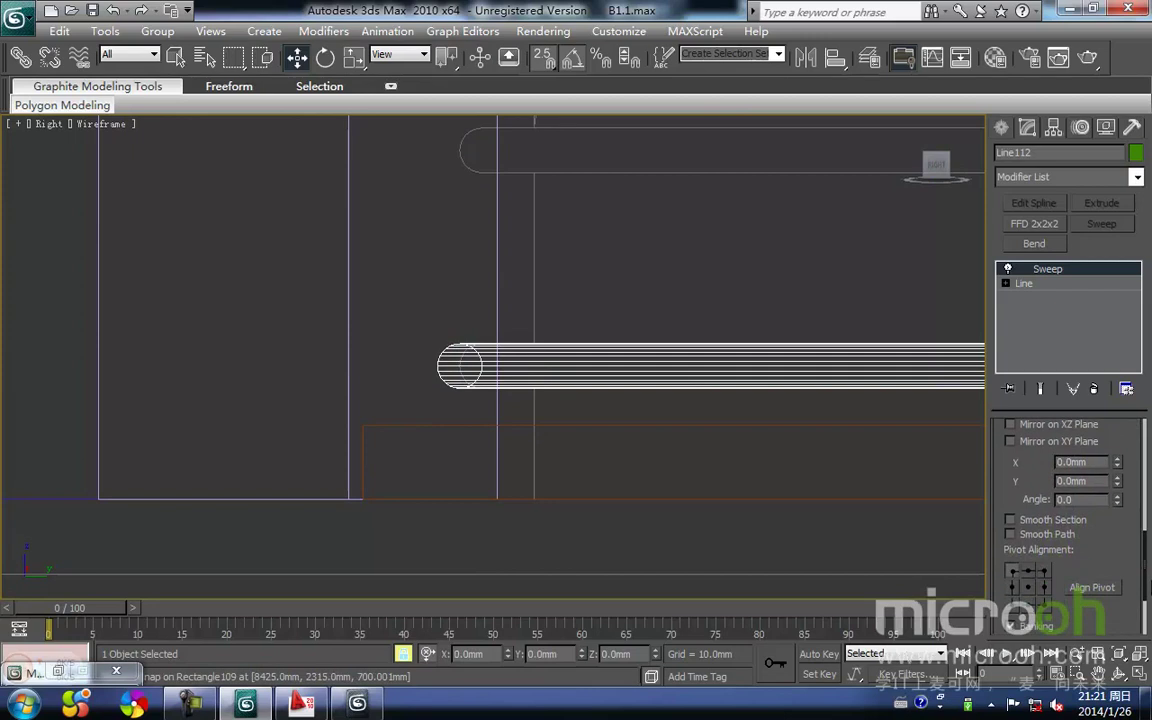
left_click(1012, 571)
middle_click_drag(666, 423, 604, 422)
scroll(760, 450, "down", 3)
middle_click_drag(760, 450, 532, 406)
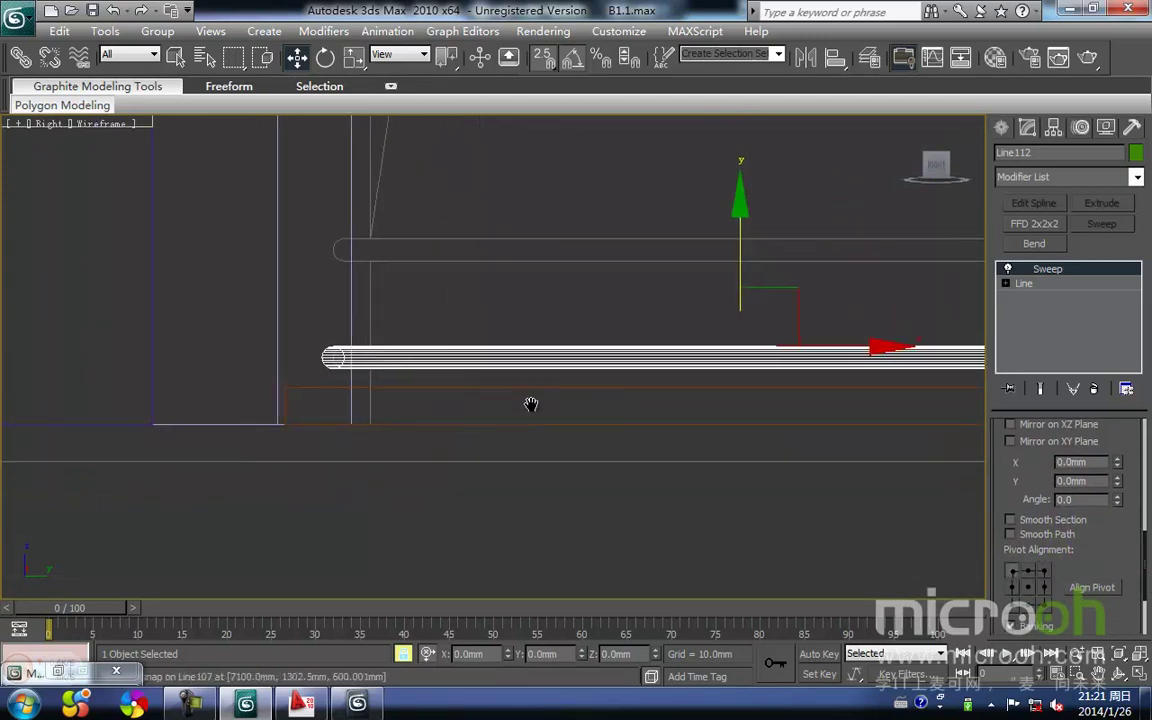
scroll(738, 402, "down", 2)
middle_click_drag(738, 402, 581, 432)
middle_click_drag(812, 424, 800, 414)
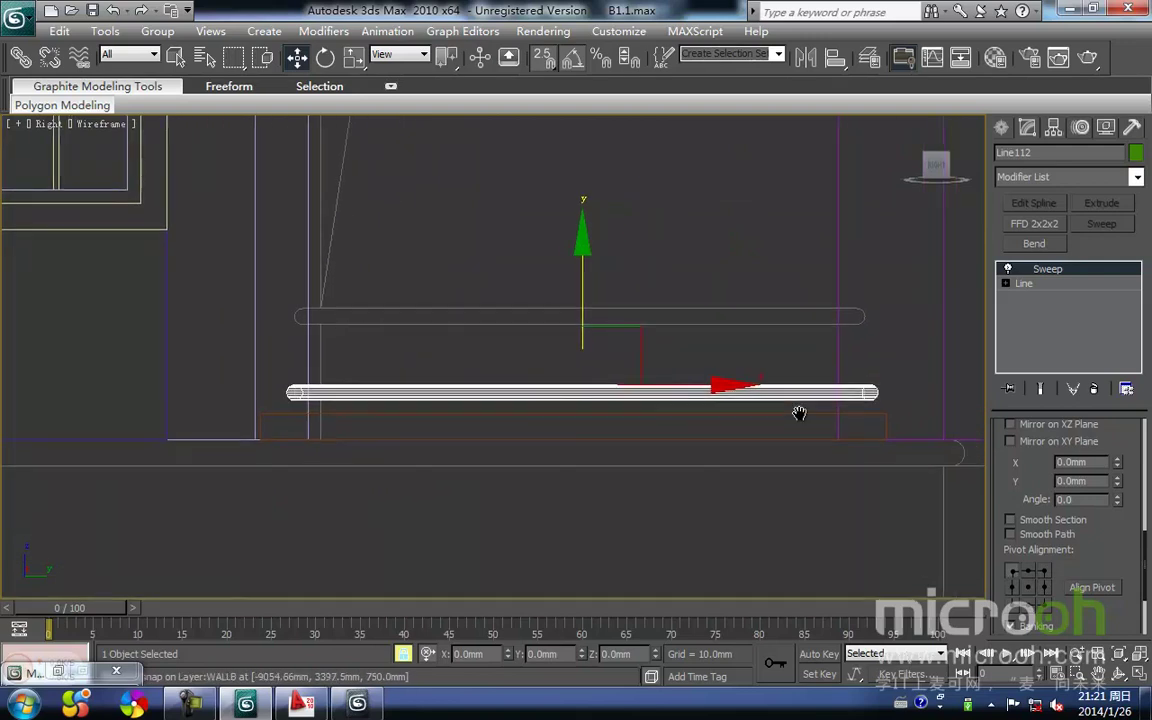
middle_click_drag(500, 393, 578, 397)
scroll(578, 397, "up", 2)
left_click_drag(800, 275, 800, 352)
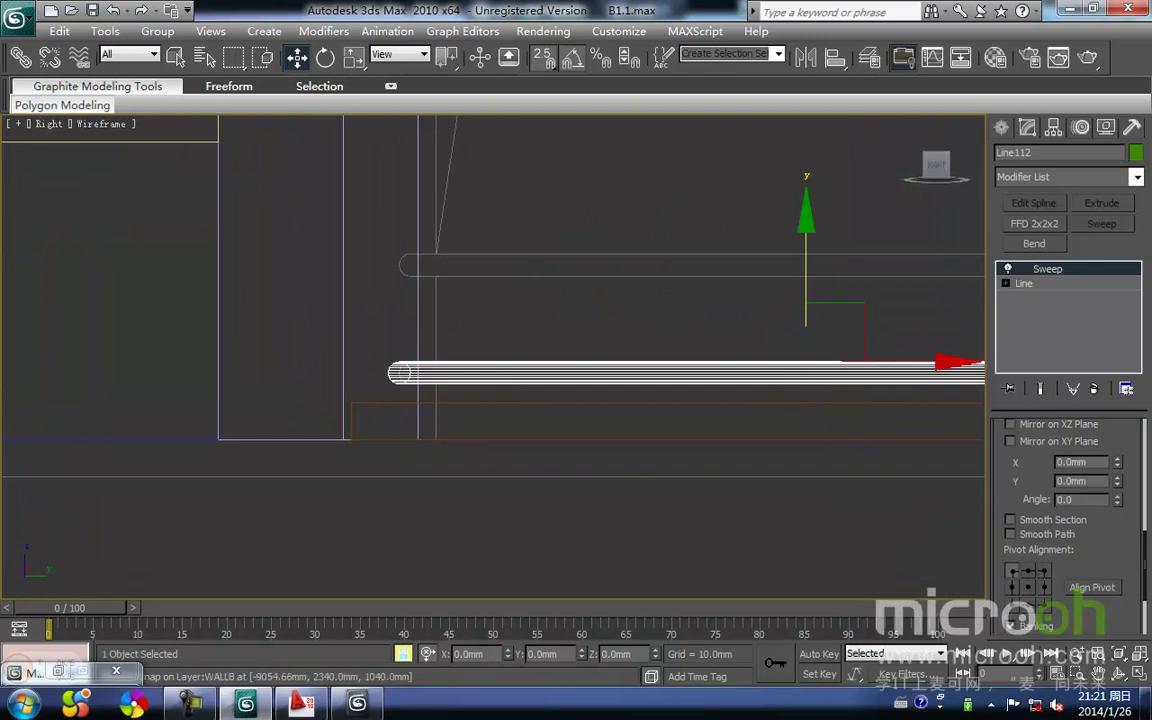
Move the vertices at both ends of the lower rail's line inward to match the rail ends on the right elevation
left_click(1038, 298)
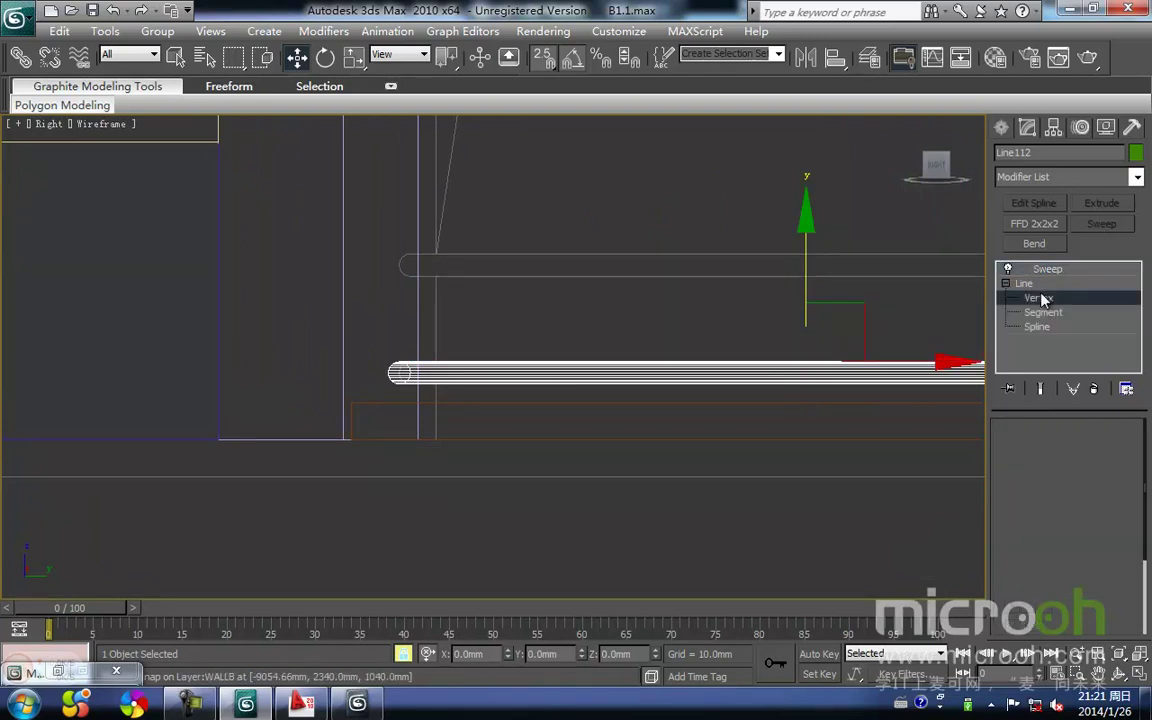
left_click(1040, 389)
scroll(585, 385, "up", 3)
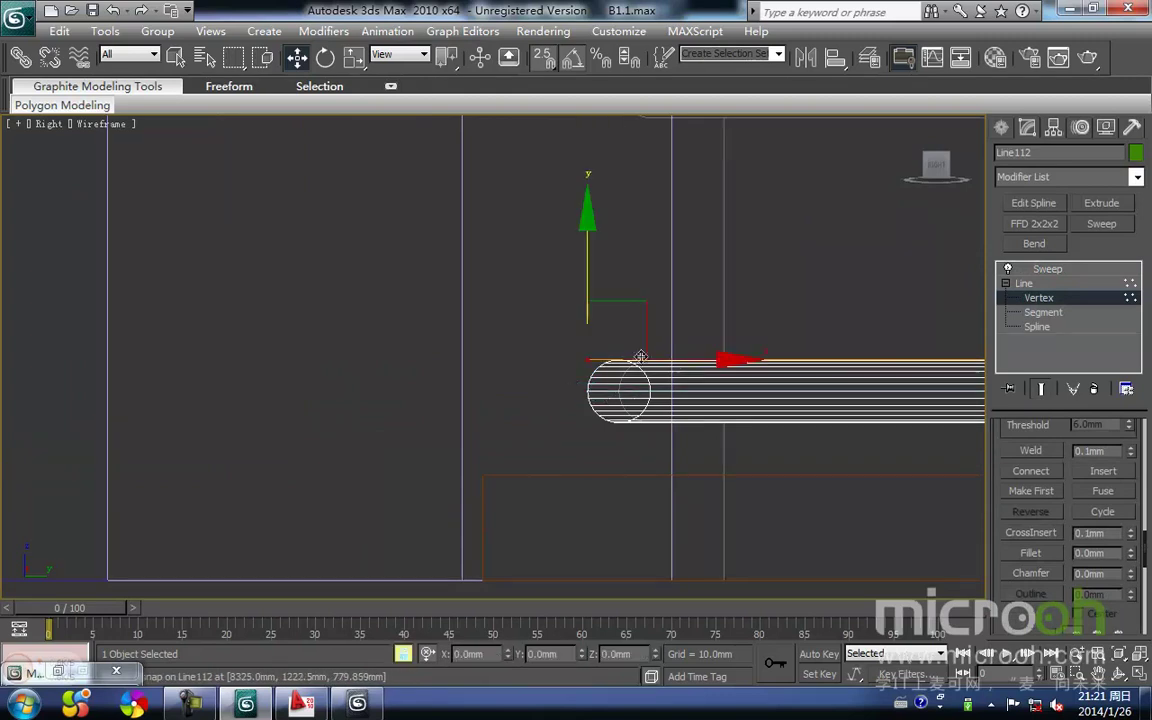
middle_click_drag(609, 393, 536, 356)
left_click_drag(536, 356, 546, 356)
scroll(574, 373, "down", 1)
middle_click_drag(750, 374, 579, 360)
scroll(579, 360, "down", 2)
middle_click_drag(714, 362, 489, 357)
scroll(604, 360, "down", 1)
scroll(625, 398, "up", 5)
left_click(679, 371)
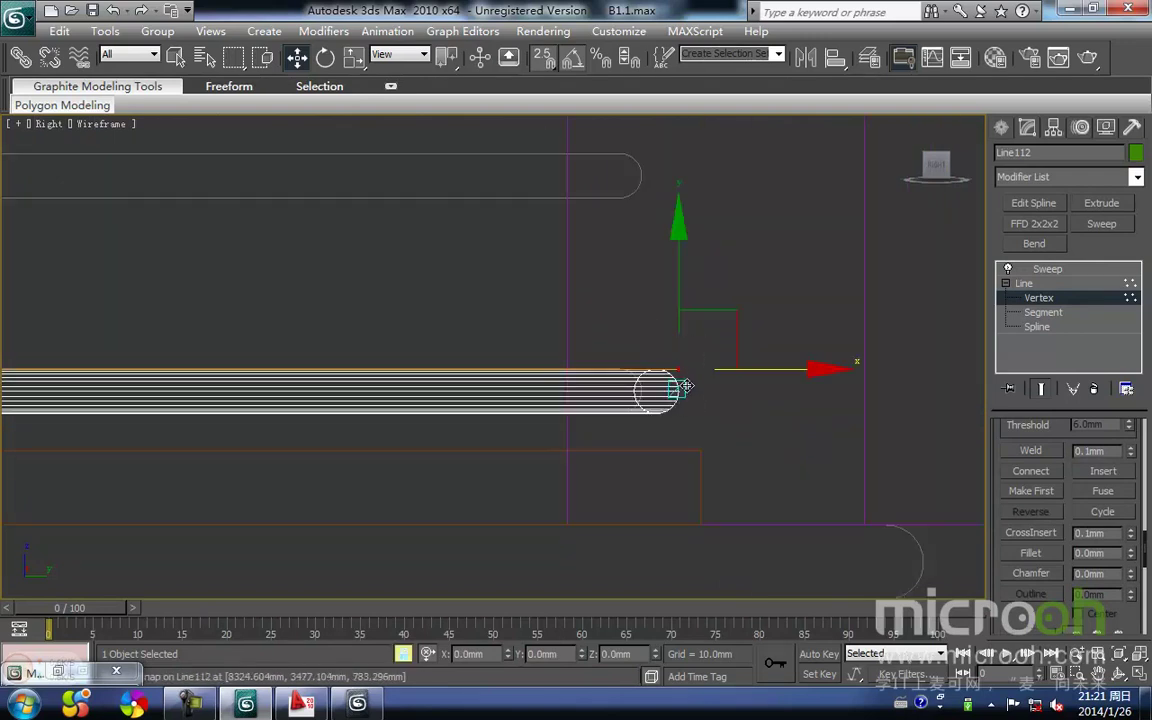
left_click_drag(682, 377, 642, 397)
key("space")
left_click(660, 414)
Leave vertex editing and copy the lower rail upward toward the upper horizontal rail of the elevation
middle_click_drag(451, 452, 527, 437)
scroll(527, 437, "down", 5)
middle_click_drag(426, 483, 560, 417)
scroll(365, 358, "up", 2)
middle_click_drag(365, 360, 489, 450)
key("1")
left_click(467, 336)
left_click(522, 382)
left_click_drag(550, 352, 514, 256, "shift")
key("Return")
Raise the copied rail so its top snaps to the top edge of the upper horizontal rail in the elevation
middle_click_drag(157, 333, 422, 414)
key("space")
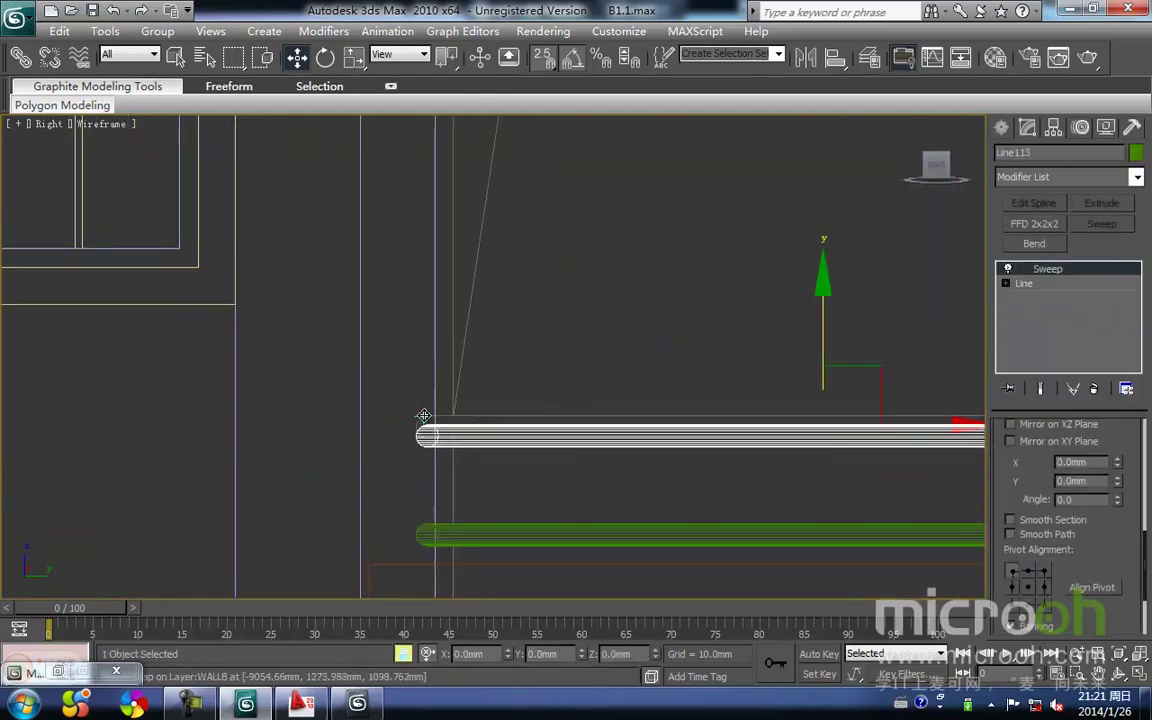
left_click_drag(434, 425, 434, 408)
key("space")
left_click(568, 364)
Select both rails in a shaded 3D view and name an unused material slot 栏杆
scroll(568, 364, "down", 2)
mouse_move(625, 372)
middle_mouse_down()
mouse_move(546, 369)
mouse_move(559, 384)
mouse_move(459, 339)
middle_mouse_up()
key("F3")
scroll(459, 339, "down", 4)
mouse_move(545, 453)
middle_mouse_down("alt")
mouse_move(591, 494)
mouse_move(655, 509)
mouse_move(415, 349)
middle_mouse_up("alt")
left_click(445, 292)
scroll(442, 321, "up", 2)
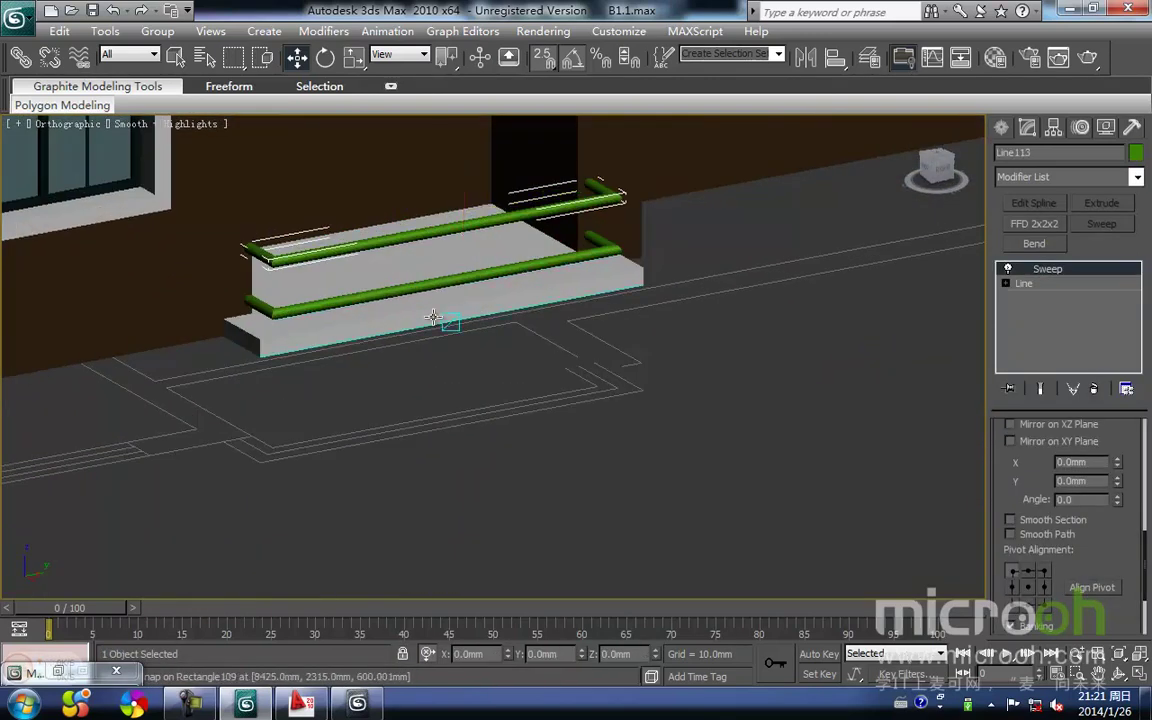
left_click(434, 287, "ctrl")
key("m")
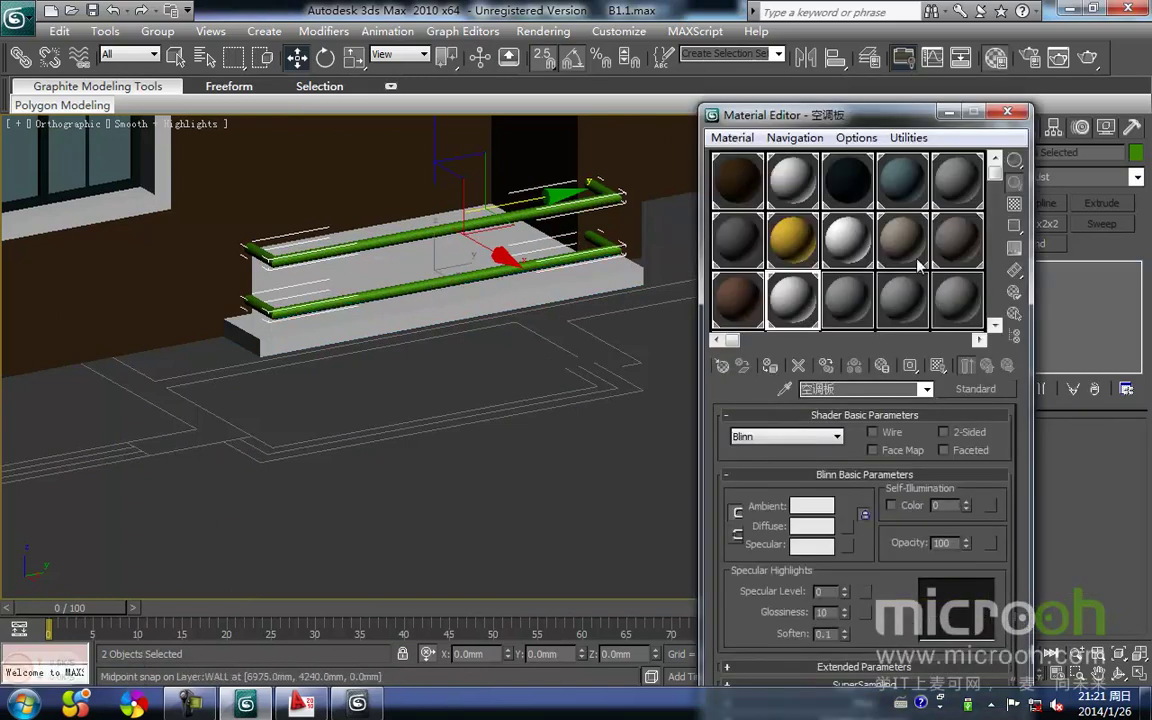
left_click(836, 305)
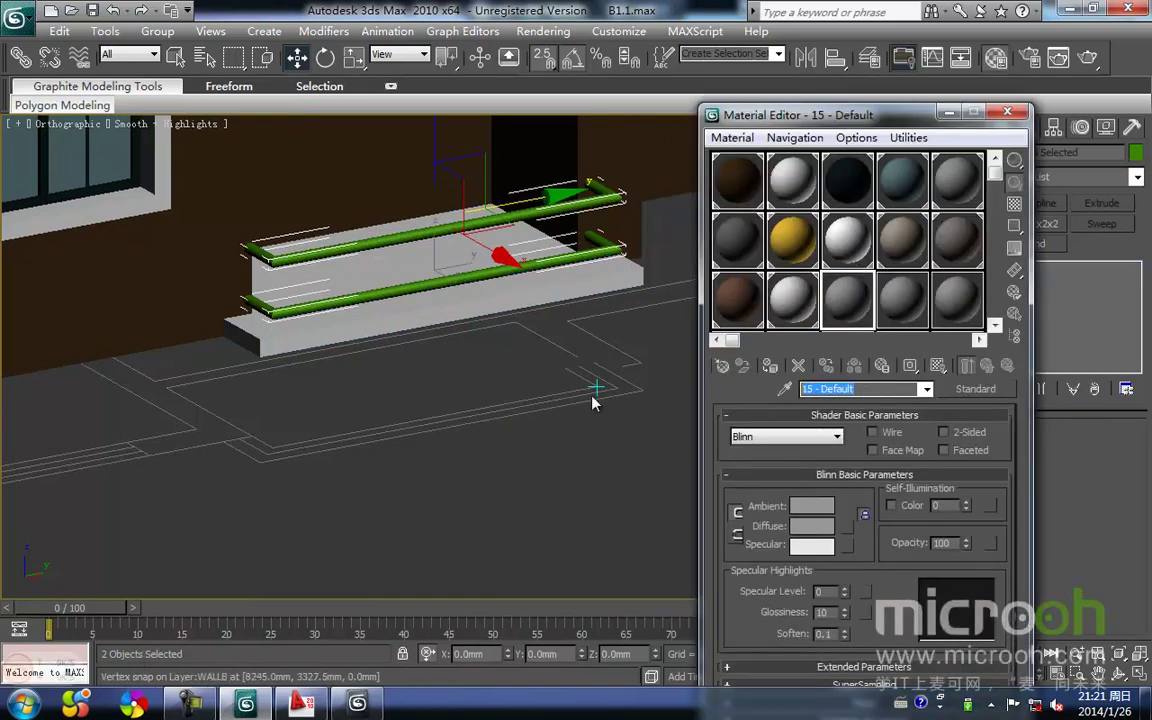
type("栏杆")
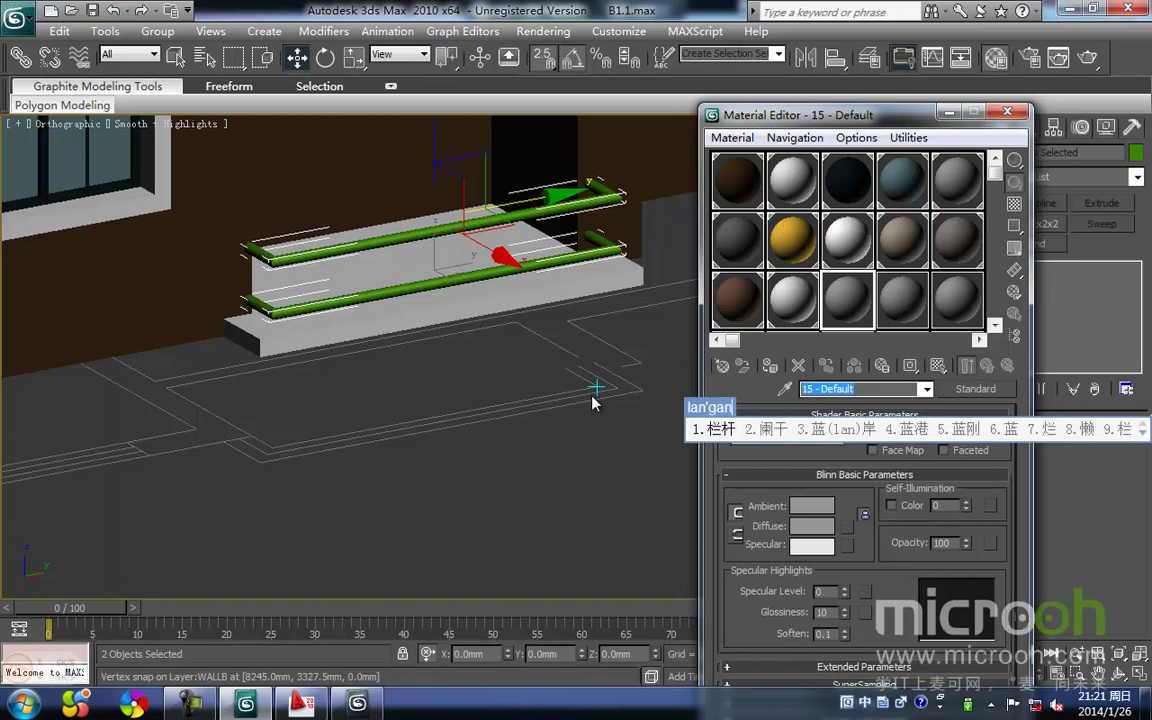
key("Return")
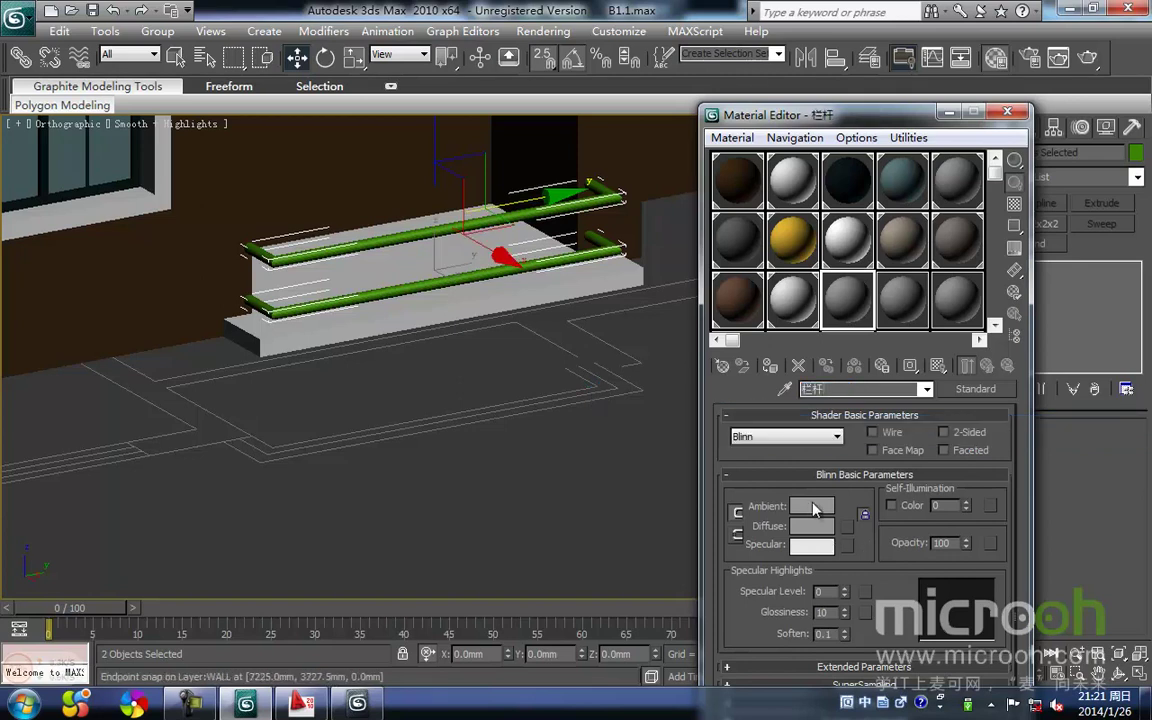
Set the 栏杆 material's ambient and diffuse color to dark teal (8, 44, 56) and assign it to both rails
left_click(811, 506)
left_click_drag(455, 232, 437, 230)
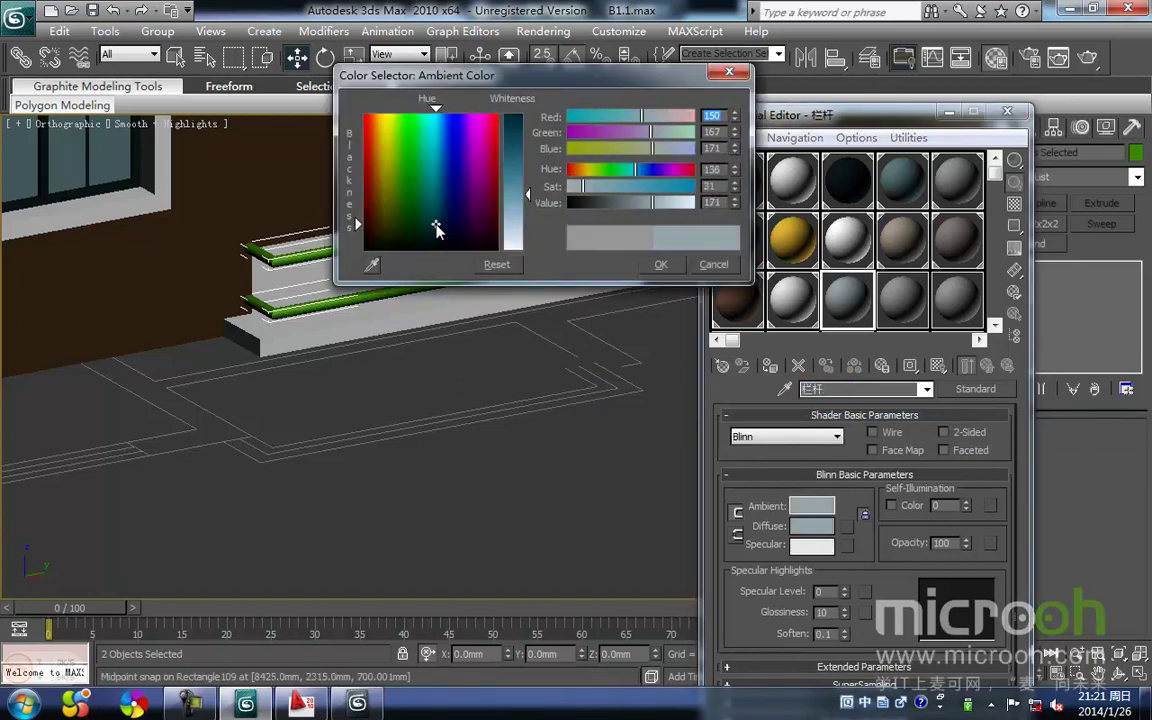
left_click_drag(525, 194, 516, 116)
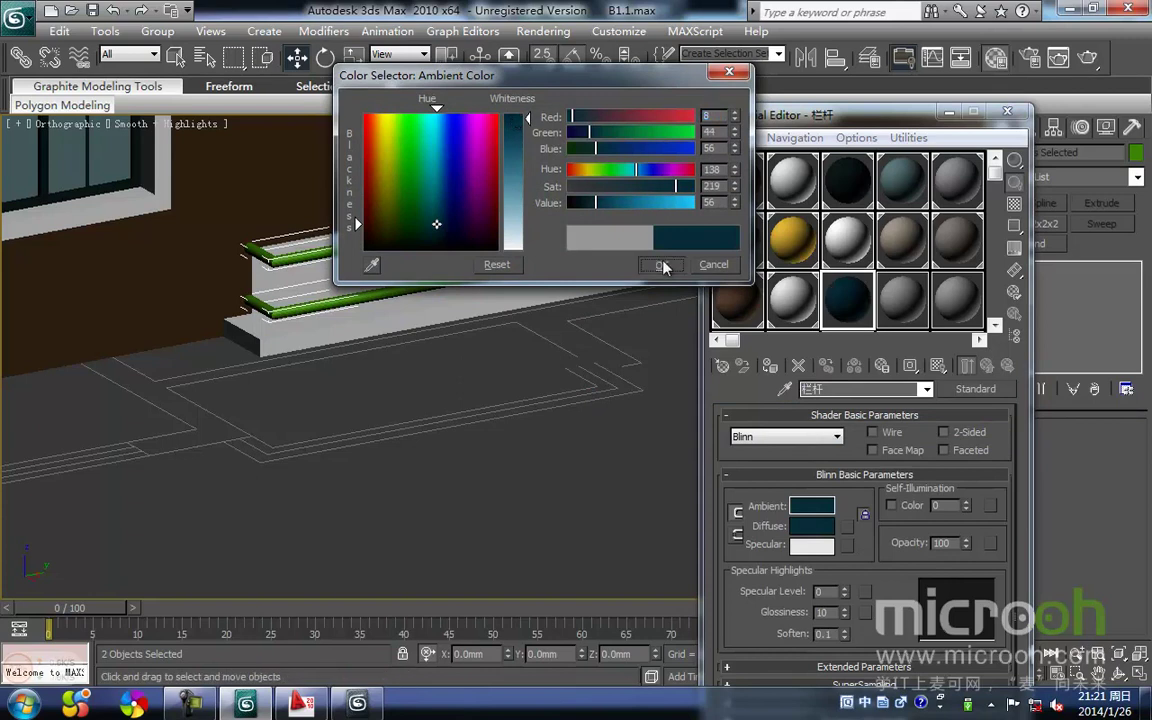
left_click(663, 265)
left_click(560, 418)
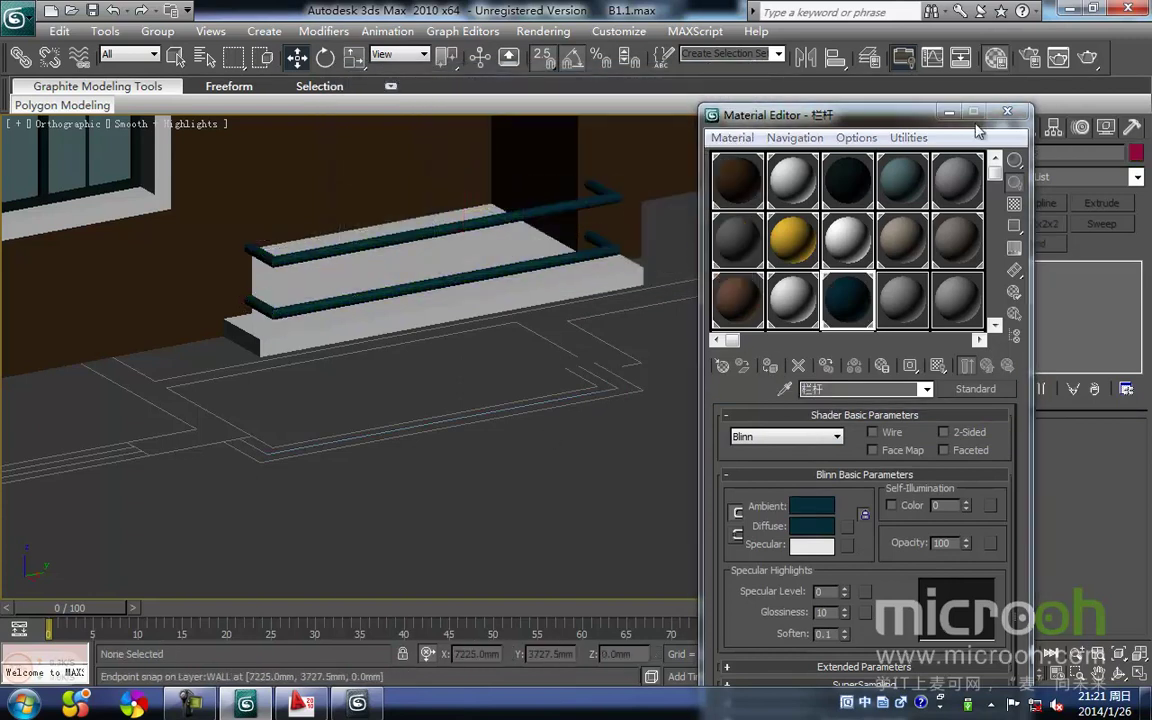
left_click(1007, 111)
Draw a vertical line on the right elevation near the rails' end, from within the lower slab up to the upper rail's mid-height
key("F3")
middle_click_drag(342, 383, 488, 398)
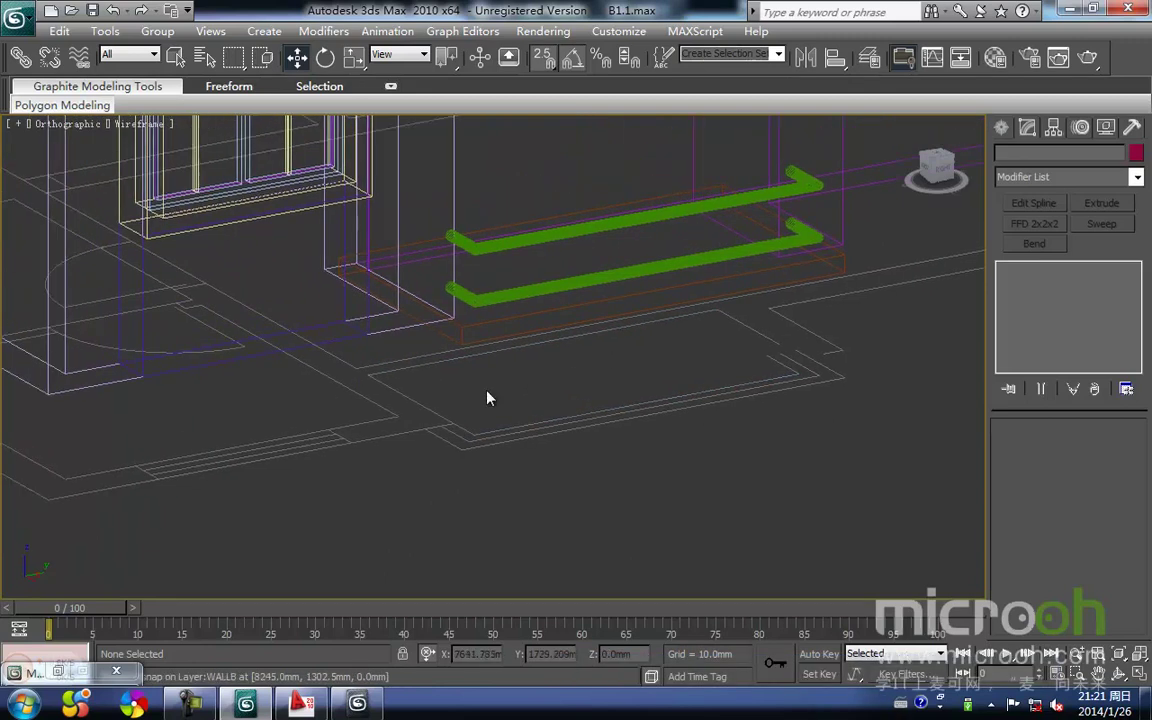
key("f")
middle_click_drag(400, 318, 414, 275)
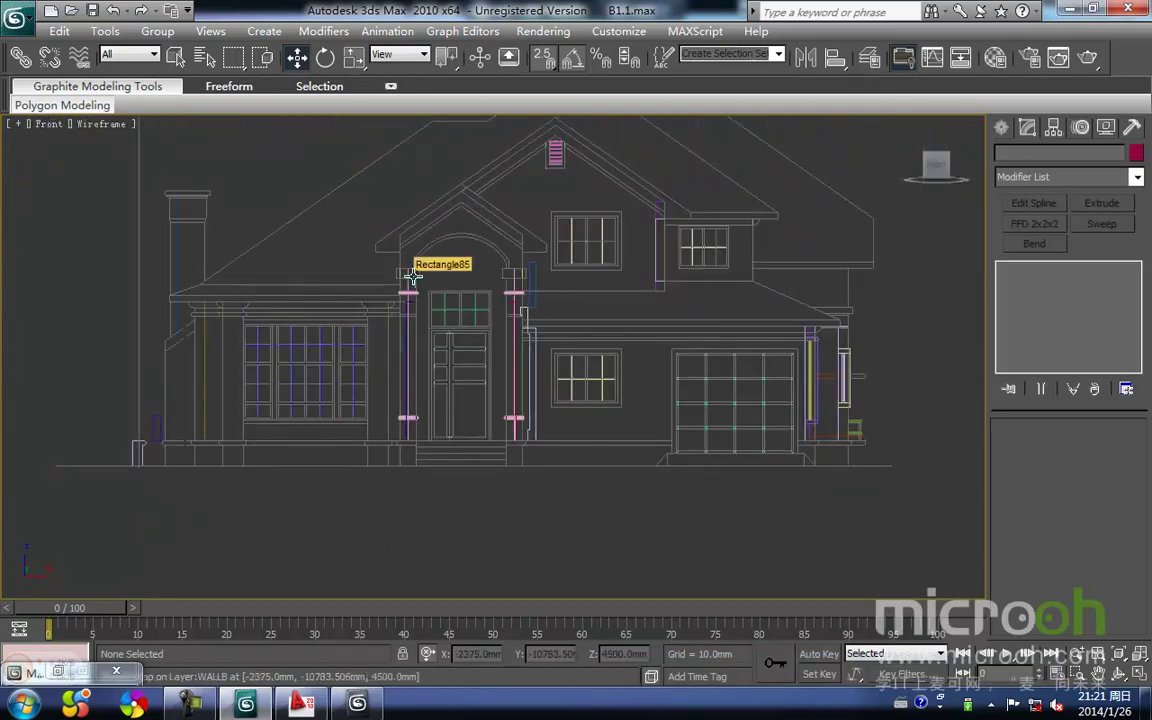
key("r")
key("z")
middle_click_drag(590, 395, 580, 222)
scroll(528, 336, "up", 4)
scroll(528, 336, "up", 4)
middle_click_drag(504, 227, 476, 342)
middle_click_drag(489, 293, 455, 463)
scroll(457, 450, "down", 1)
middle_click_drag(469, 391, 458, 456)
middle_click_drag(544, 466, 499, 443)
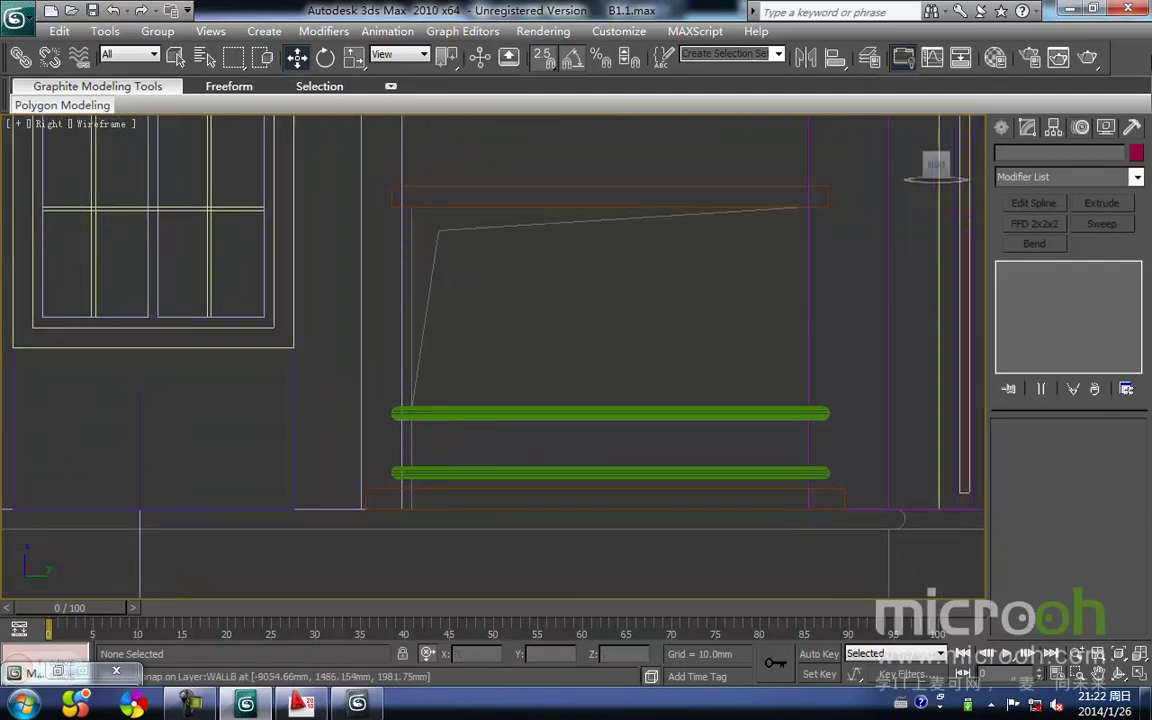
left_click(1004, 128)
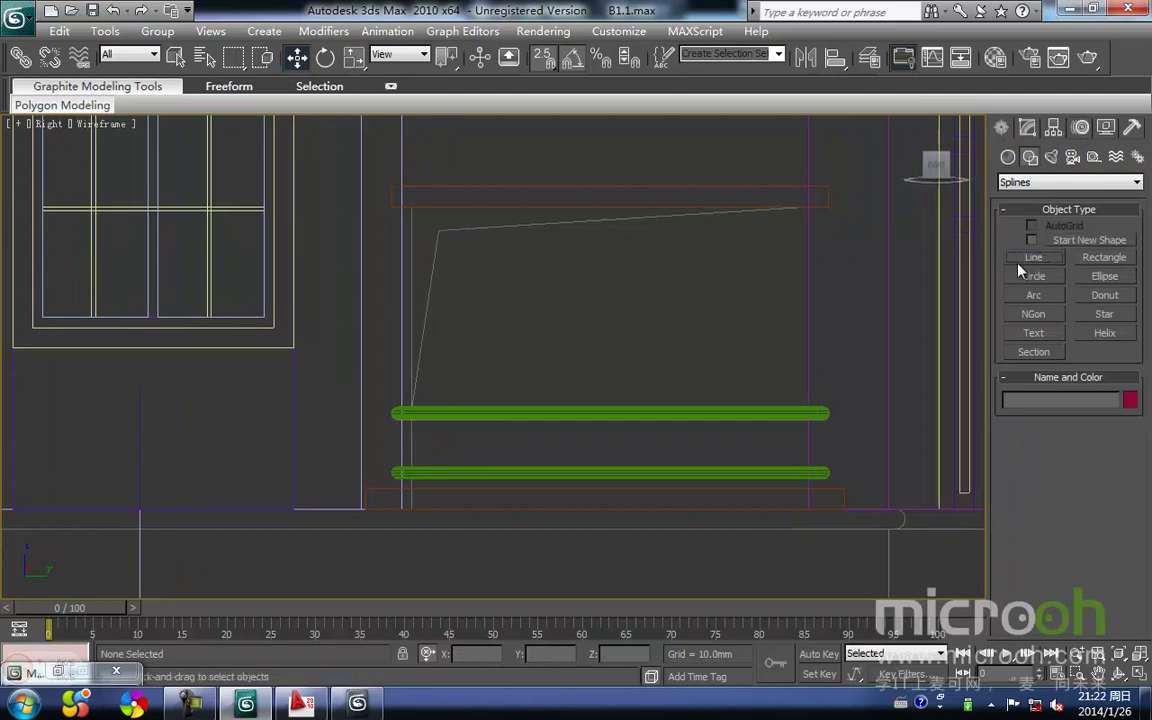
left_click(1035, 258)
scroll(427, 404, "up", 3)
middle_click_drag(401, 314, 462, 406)
scroll(372, 440, "up", 2)
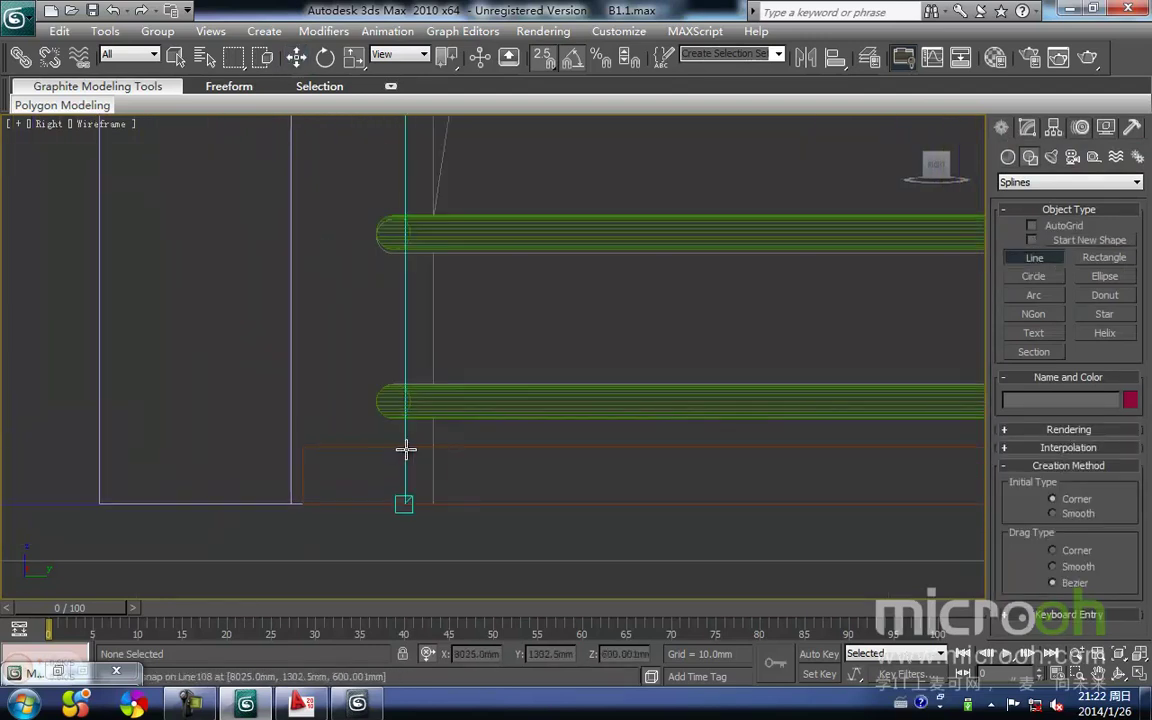
left_click(431, 458)
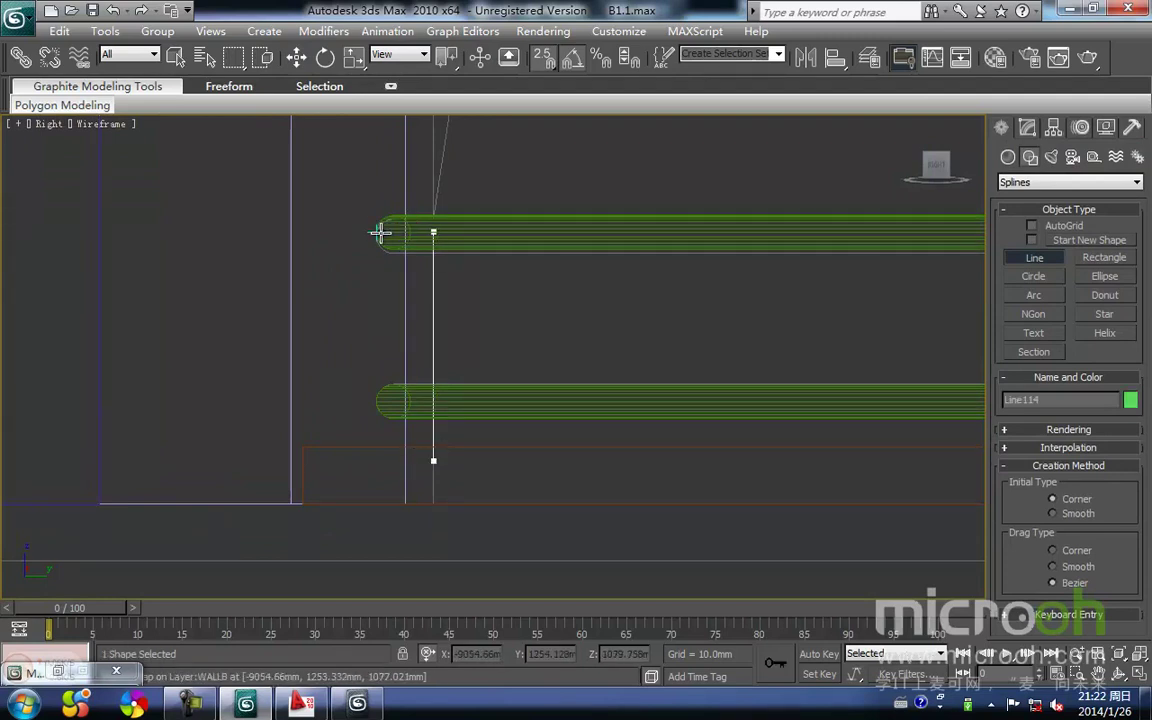
left_click(380, 233)
right_click(484, 345)
Move the vertical line onto the rails' rounded end and sweep it with a Cylinder section of 30 mm radius
key("w")
left_click_drag(504, 343, 392, 248)
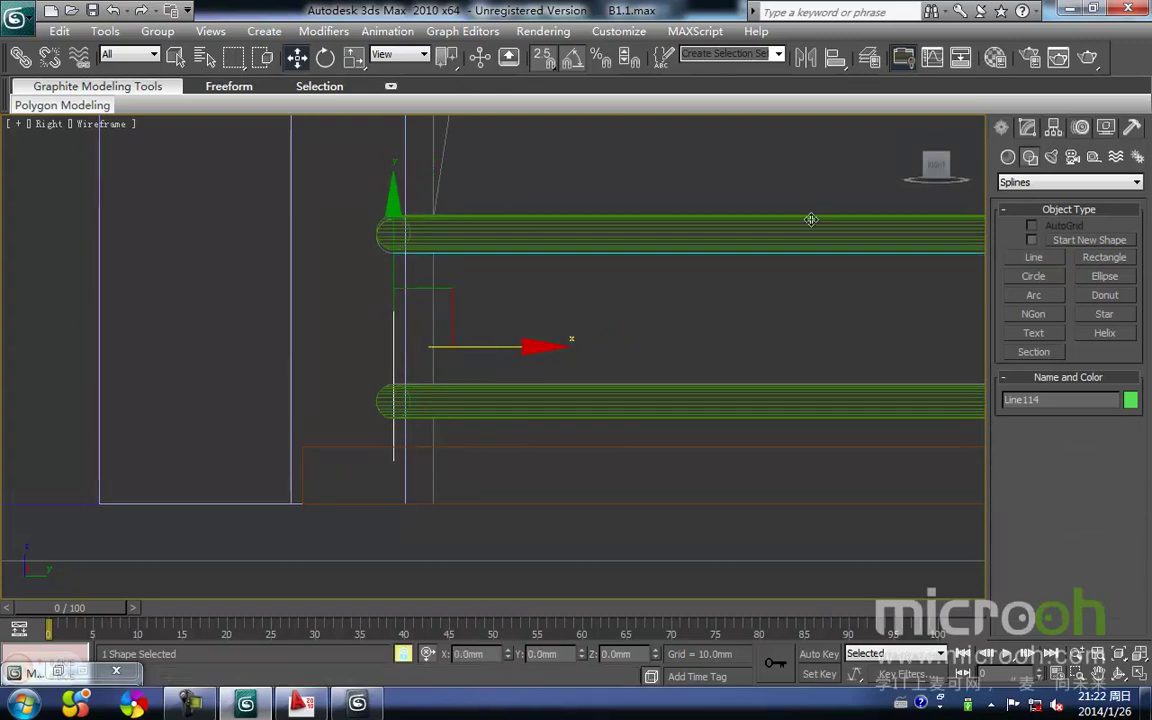
left_click(1027, 127)
left_click(1091, 226)
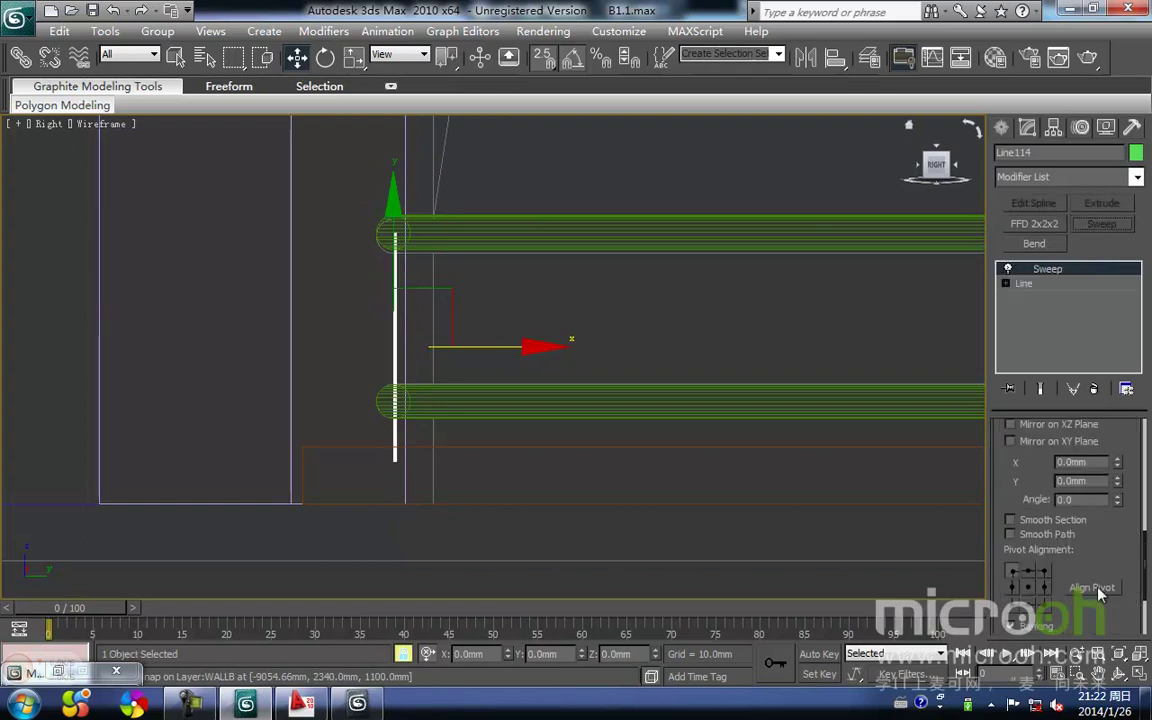
left_click_drag(1148, 585, 1133, 465)
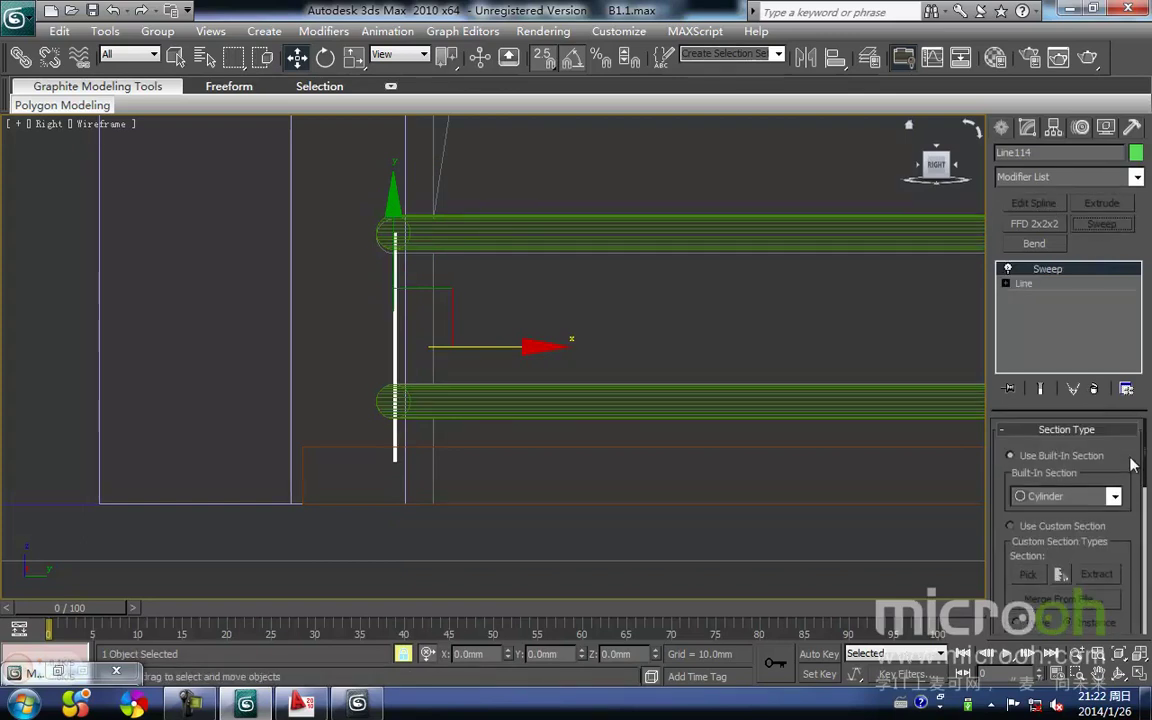
scroll(1137, 472, "down", 5)
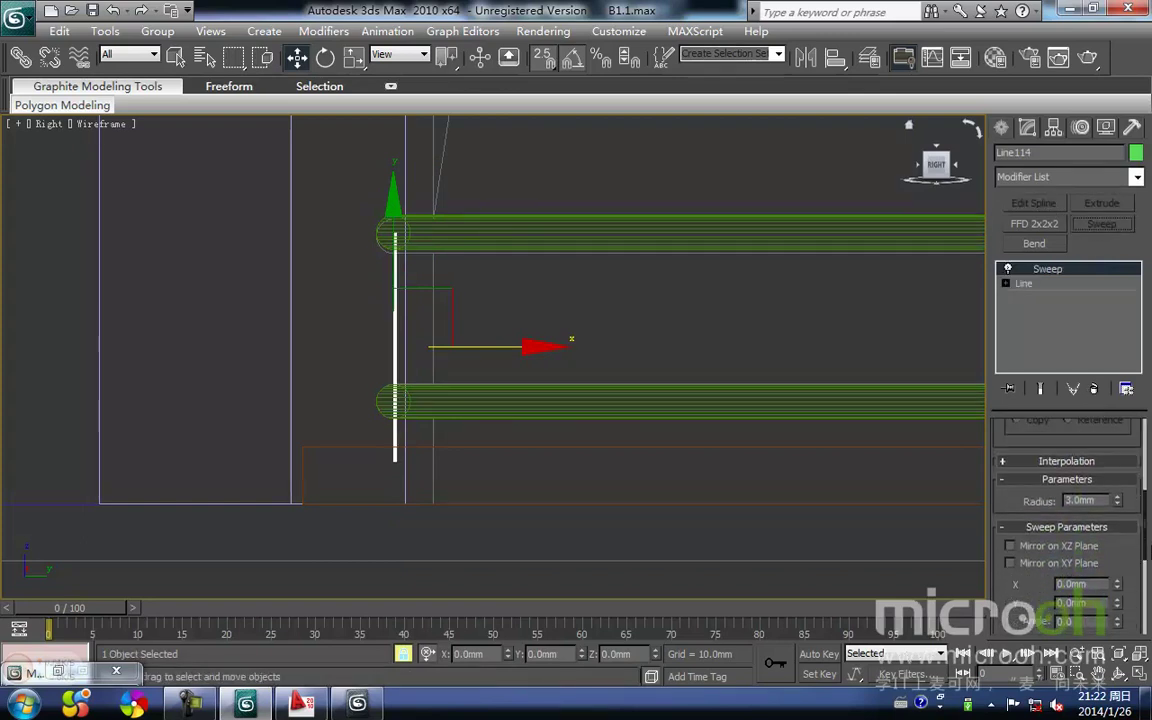
left_click(1103, 501)
type("3")
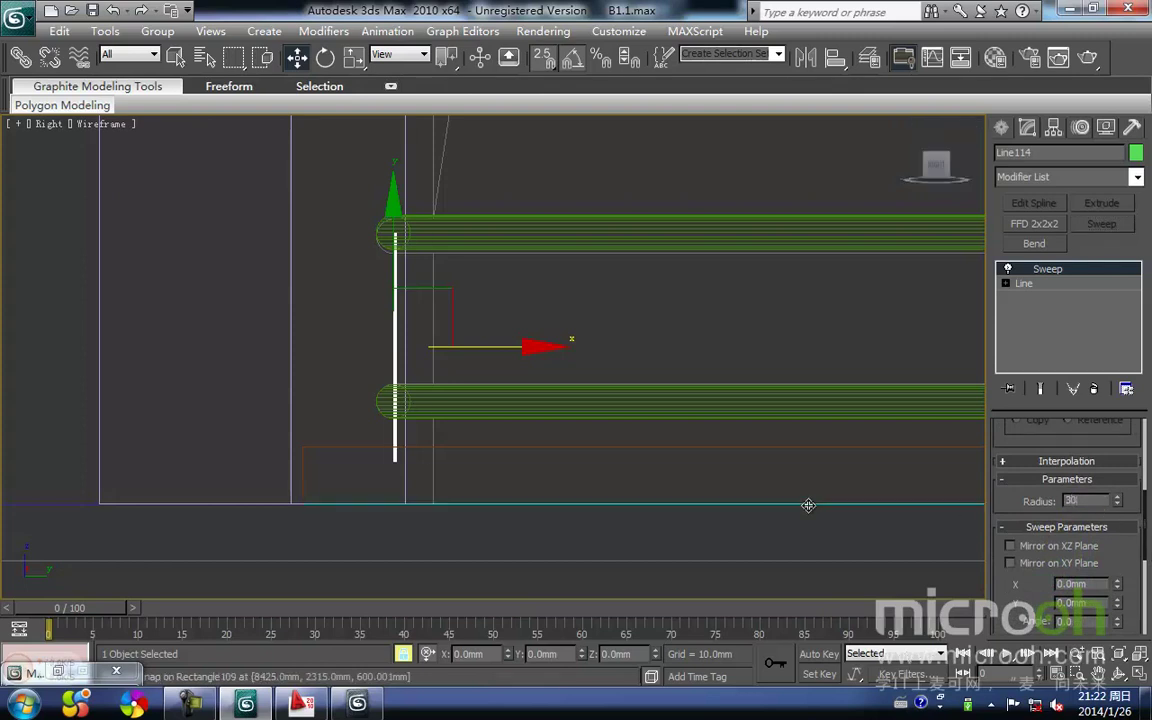
type("0")
key("Return")
Shift the swept post sideways so its outer edge is flush with the outer end of the rails
middle_click_drag(534, 331, 633, 301)
left_click_drag(604, 317, 474, 362)
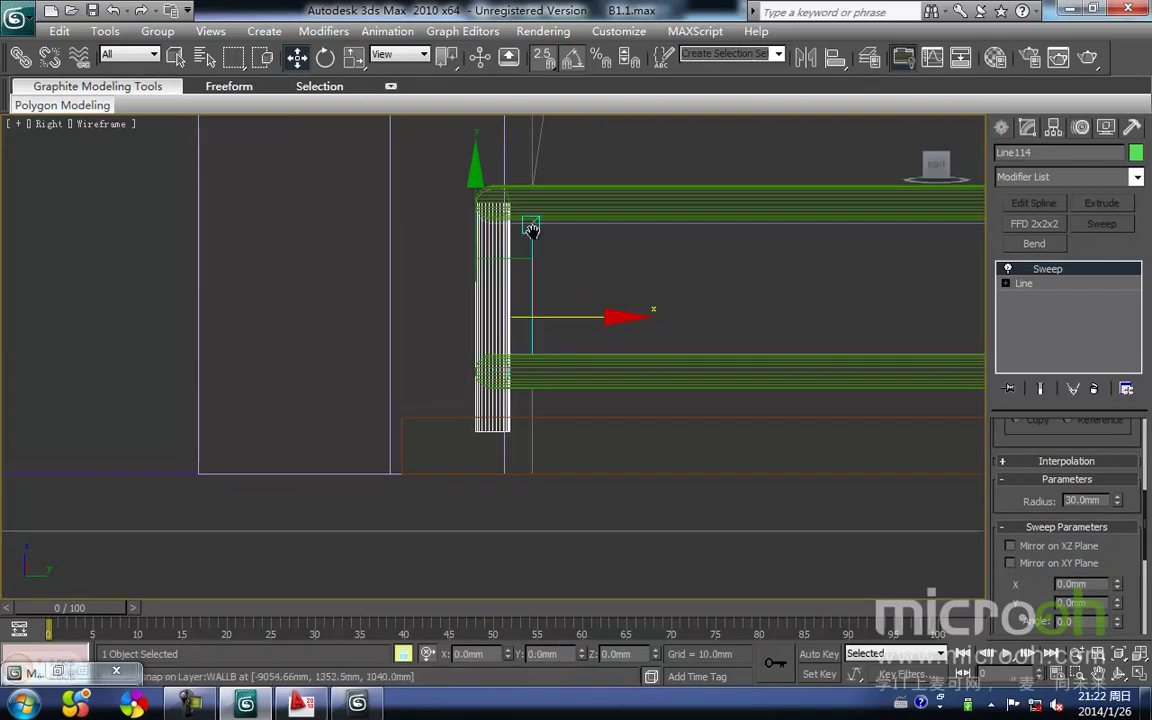
scroll(530, 260, "up", 2)
scroll(481, 262, "down", 6)
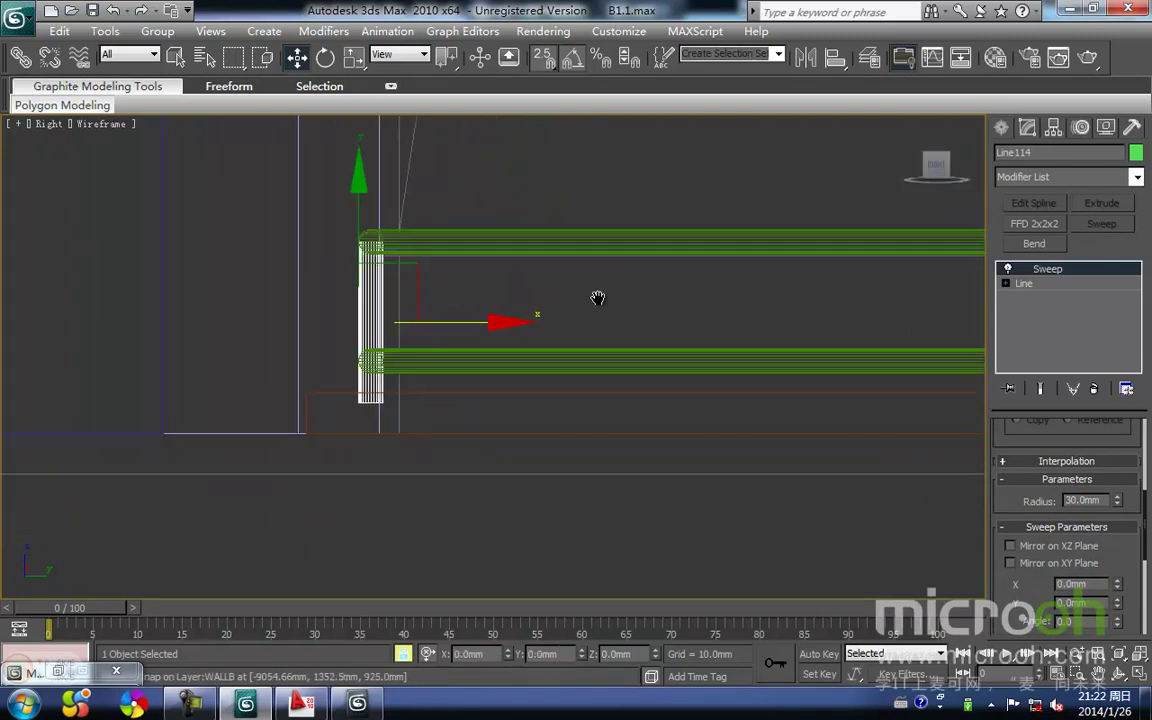
Raise the lower vertex of the post's line to the top of the lower slab
left_click(1005, 283)
left_click(1038, 297)
middle_click_drag(432, 390, 599, 375)
scroll(496, 368, "up", 6)
key("space")
left_click_drag(508, 384, 448, 342)
key("space")
middle_click_drag(488, 288, 537, 292)
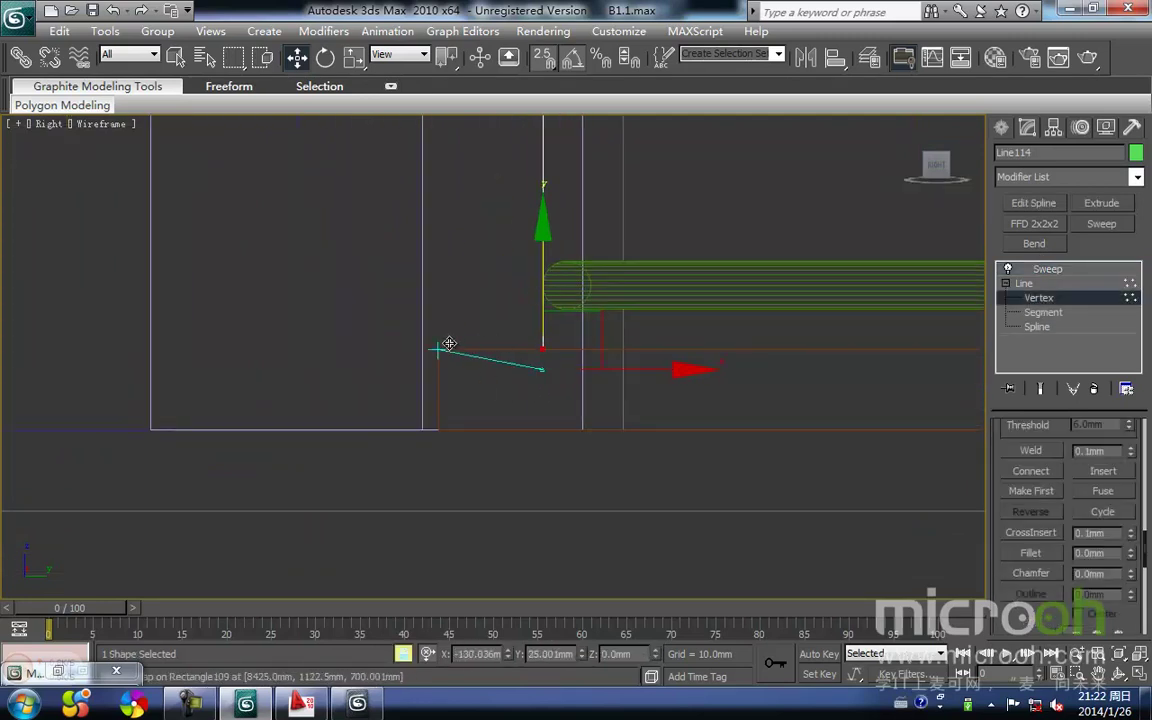
middle_click_drag(700, 218, 597, 333)
left_click(632, 270)
scroll(509, 343, "down", 2)
left_click(481, 347)
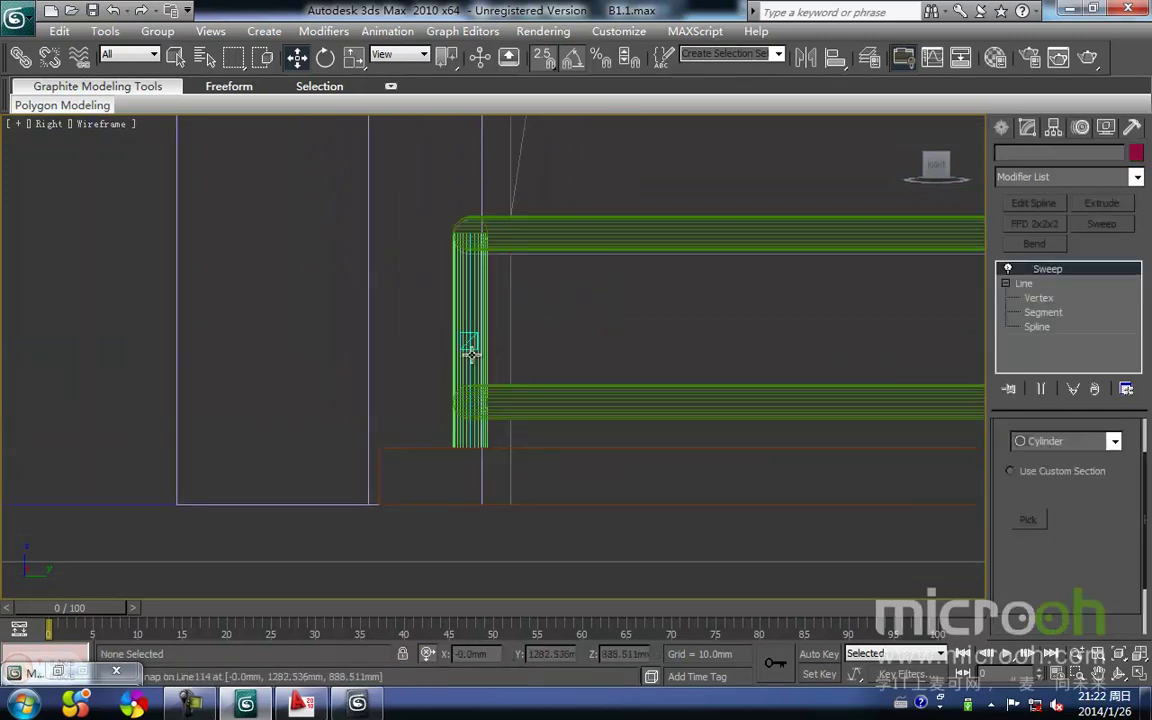
Copy the vertical post to the opposite end of the rails and shift it flush with their outer end
scroll(475, 303, "down", 3)
left_click_drag(576, 325, 880, 328, "shift")
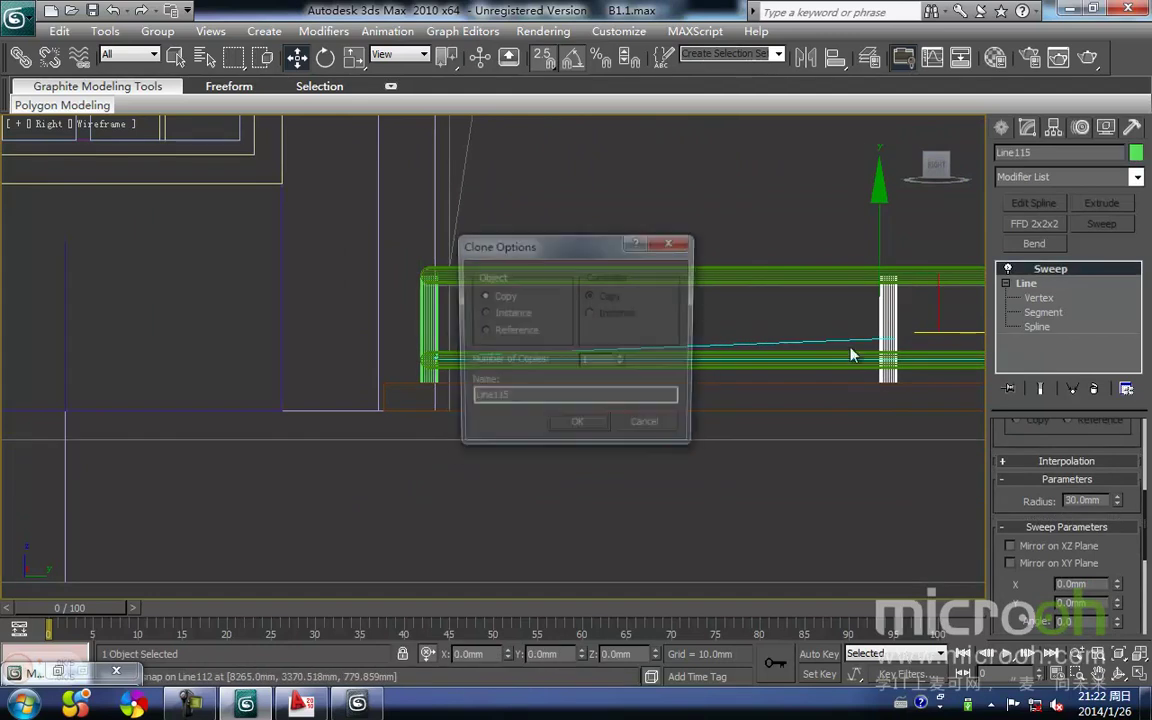
left_click(567, 437)
middle_click_drag(580, 365, 267, 370)
scroll(267, 370, "down", 2)
scroll(571, 351, "up", 2)
key("space")
middle_click_drag(579, 380, 446, 391)
scroll(523, 408, "up", 3)
left_click_drag(453, 383, 485, 160)
Select both posts in the top view and move them together across the plan to the bay's front railing
scroll(523, 287, "down", 5)
middle_click_drag(523, 400, 556, 463, "alt")
middle_click_drag(378, 208, 458, 293)
key("t")
key("z")
scroll(445, 267, "down", 14)
middle_click_drag(452, 356, 432, 187)
scroll(494, 358, "down", 3)
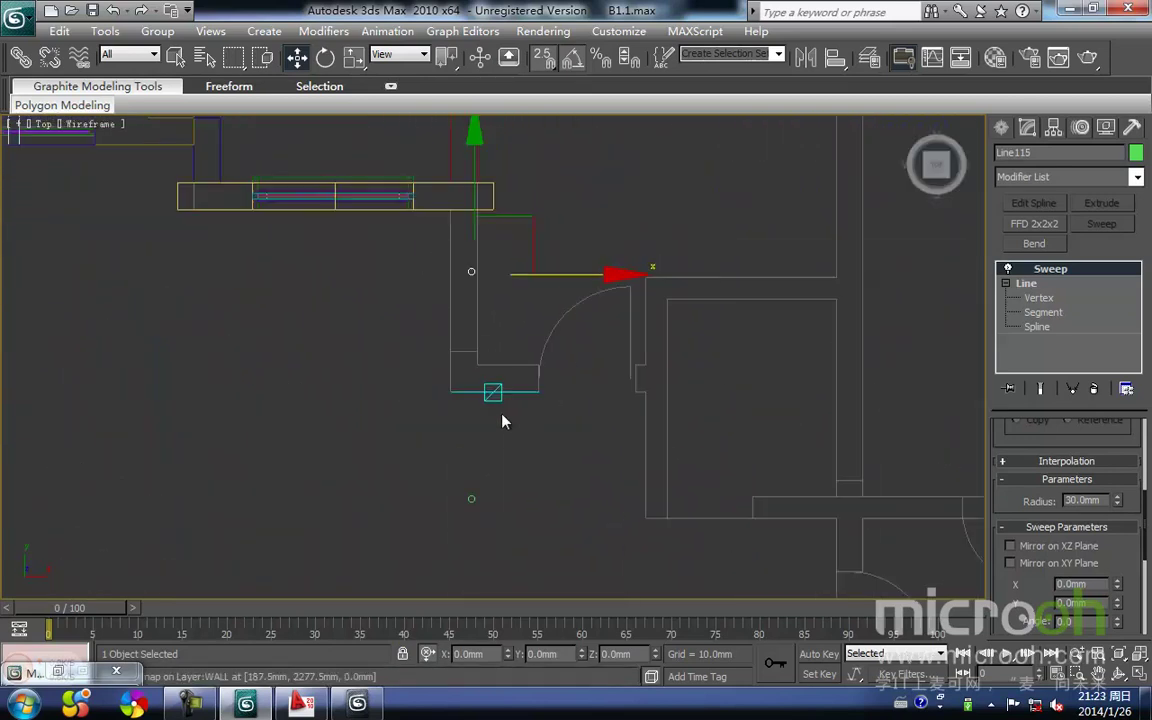
left_click(522, 551)
left_click_drag(407, 266, 406, 260)
middle_click_drag(533, 378, 251, 300)
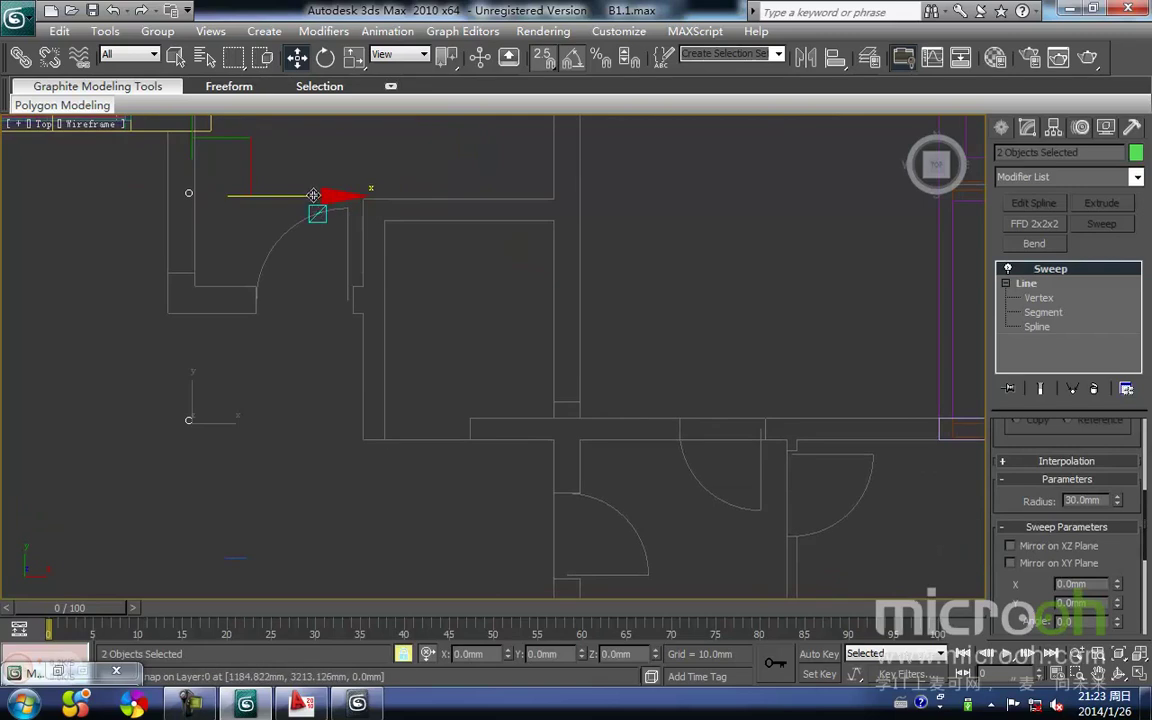
left_click_drag(318, 194, 861, 285)
middle_click_drag(785, 316, 294, 314)
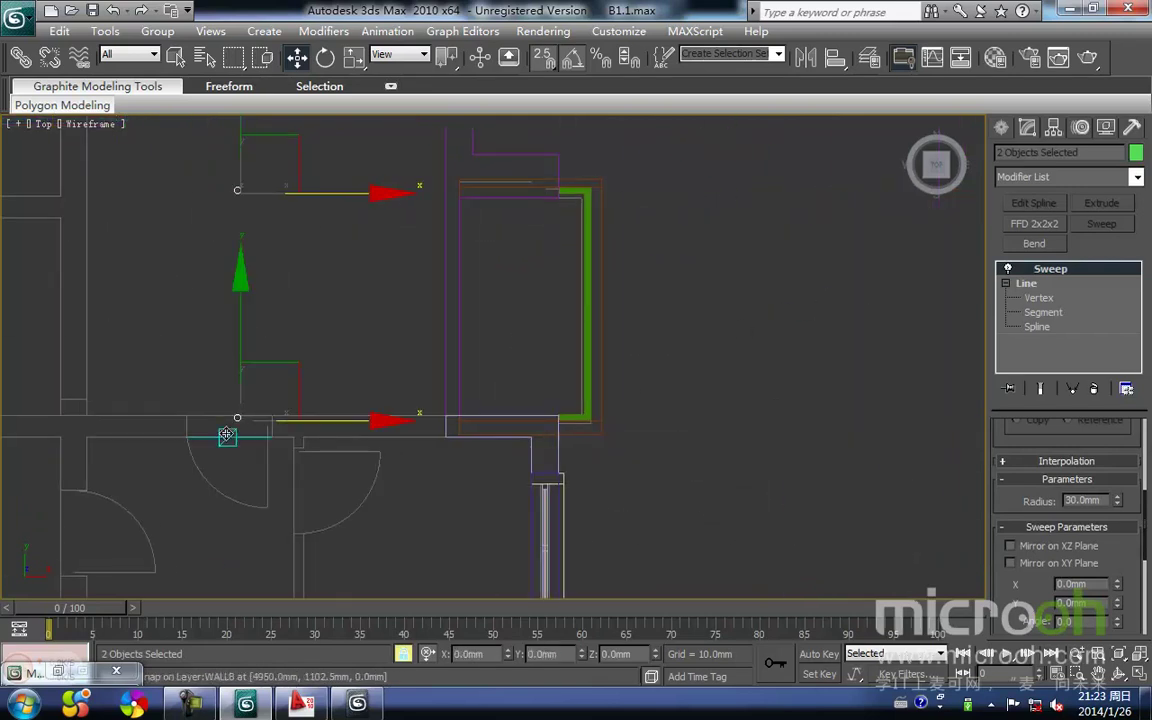
left_click_drag(232, 424, 578, 419)
Shift the two posts sideways so their outer edges are flush with the outer edge of the front rail
scroll(489, 373, "up", 4)
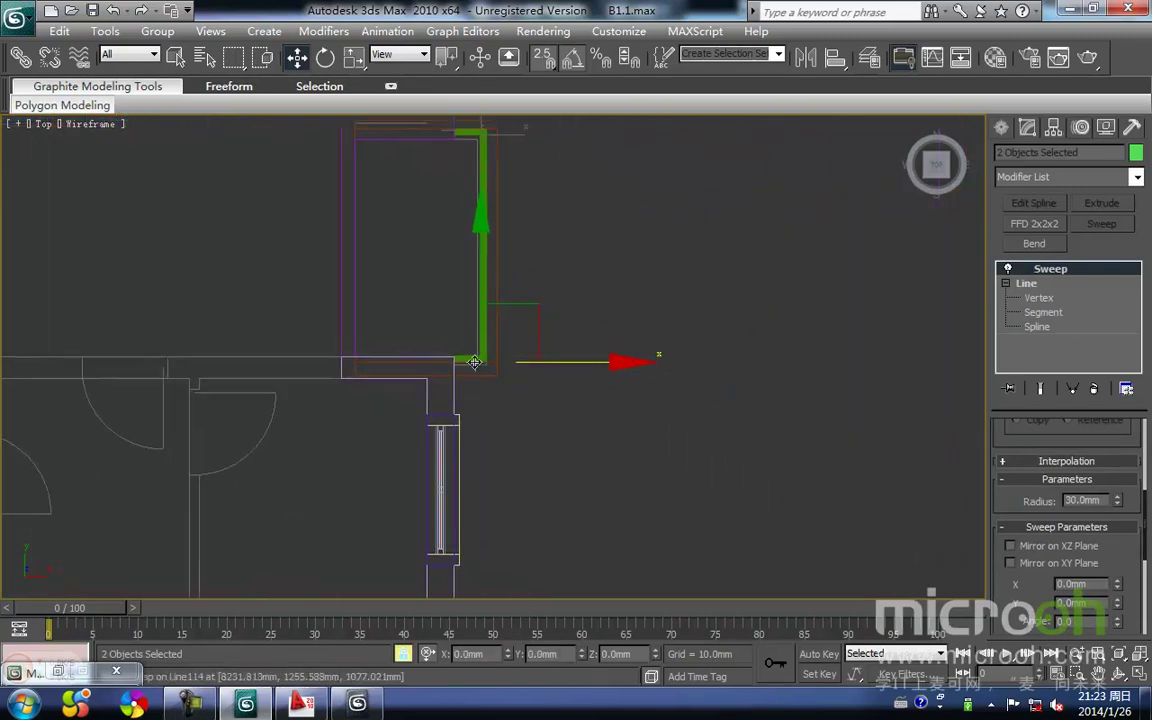
scroll(498, 385, "up", 3)
left_click_drag(351, 380, 415, 411)
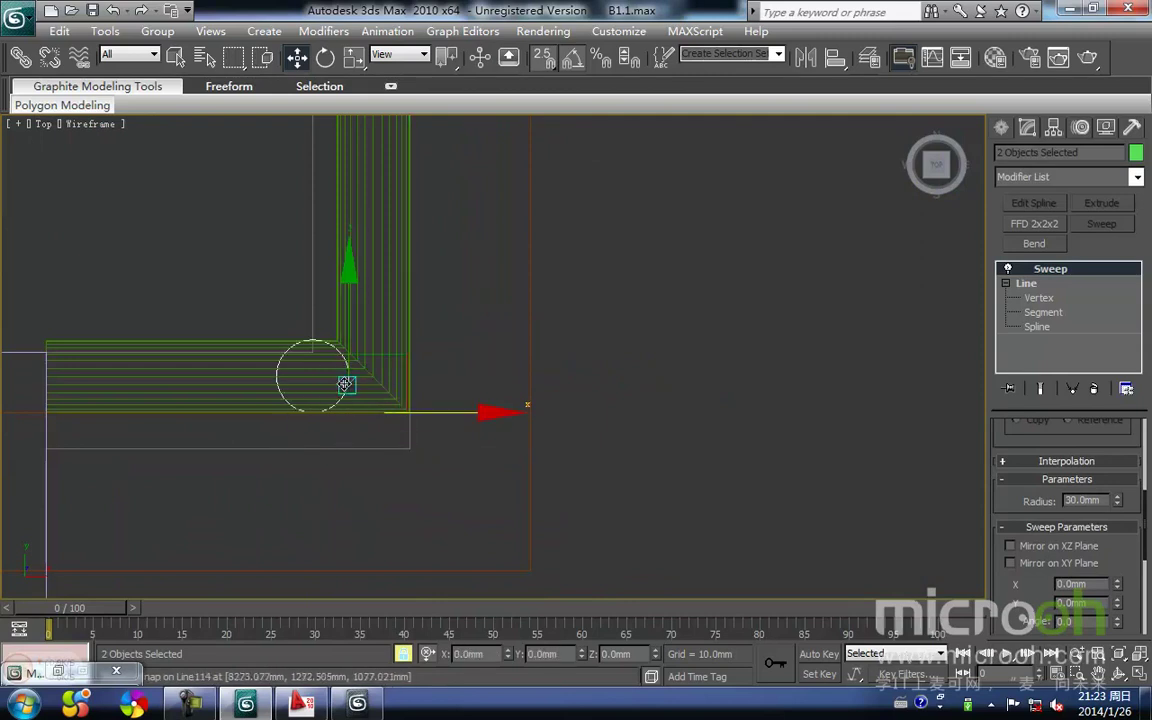
left_click_drag(315, 422, 407, 409)
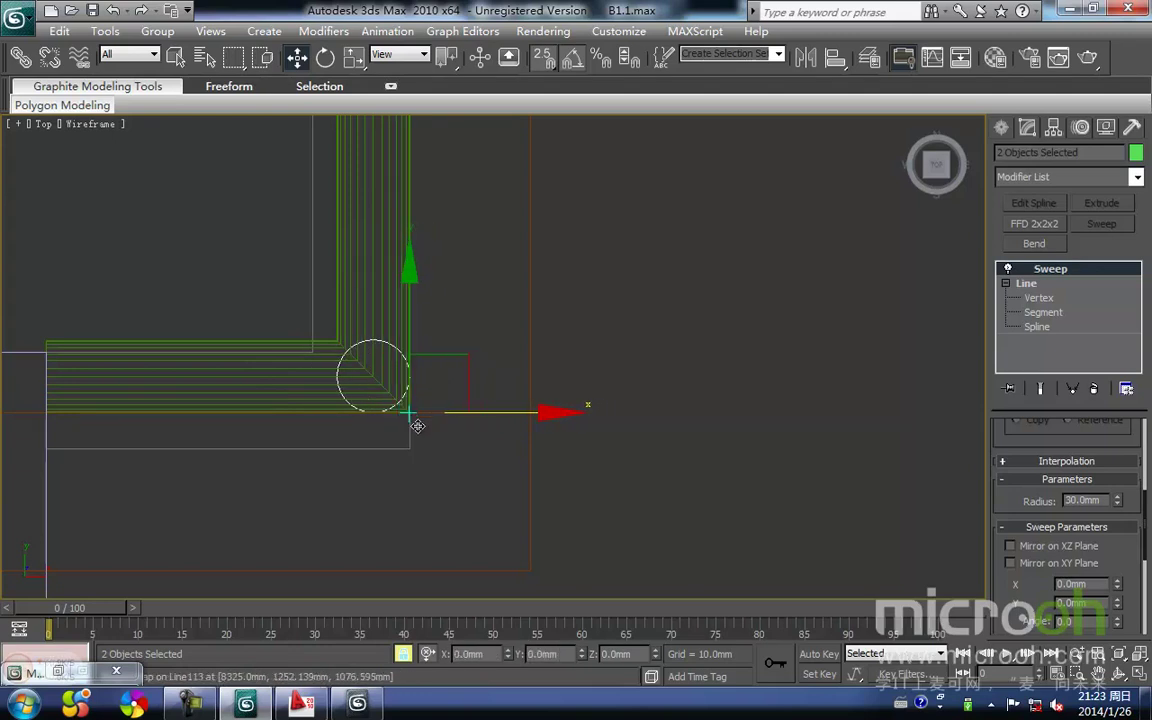
Assign the 栏杆 material to both vertical posts
key("F3")
mouse_move(424, 417)
middle_mouse_down("alt")
mouse_move(437, 427)
mouse_move(496, 406)
mouse_move(447, 340)
mouse_move(468, 352)
mouse_move(457, 345)
middle_mouse_up("alt")
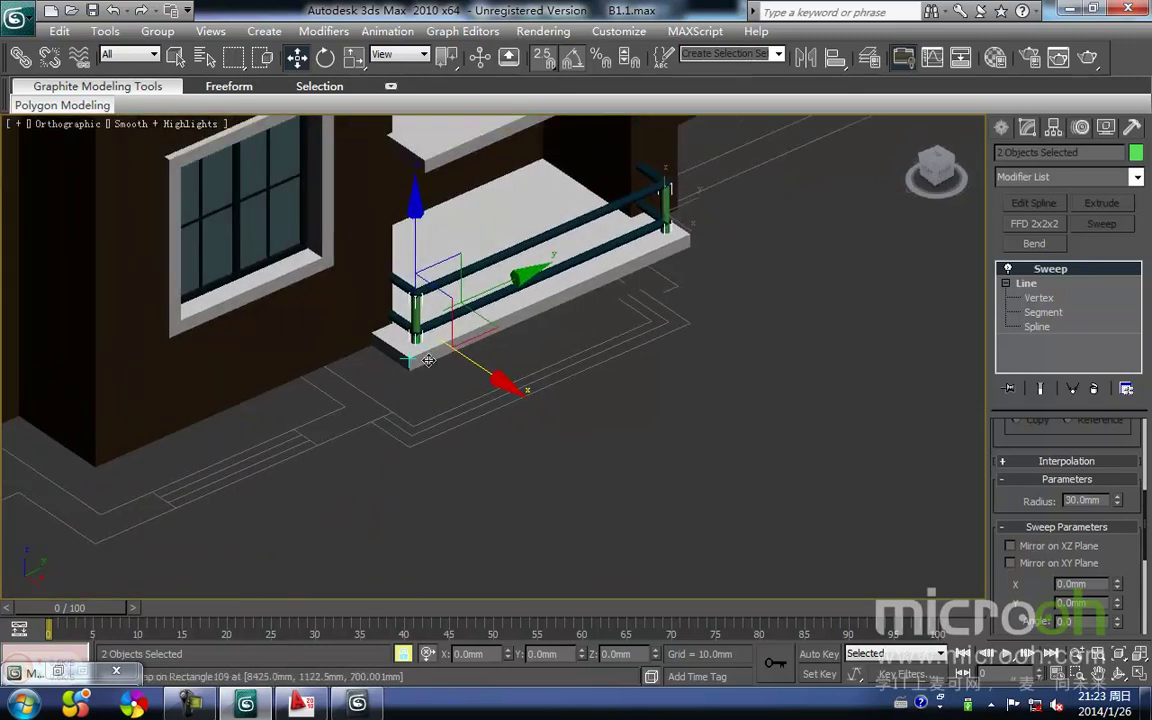
key("m")
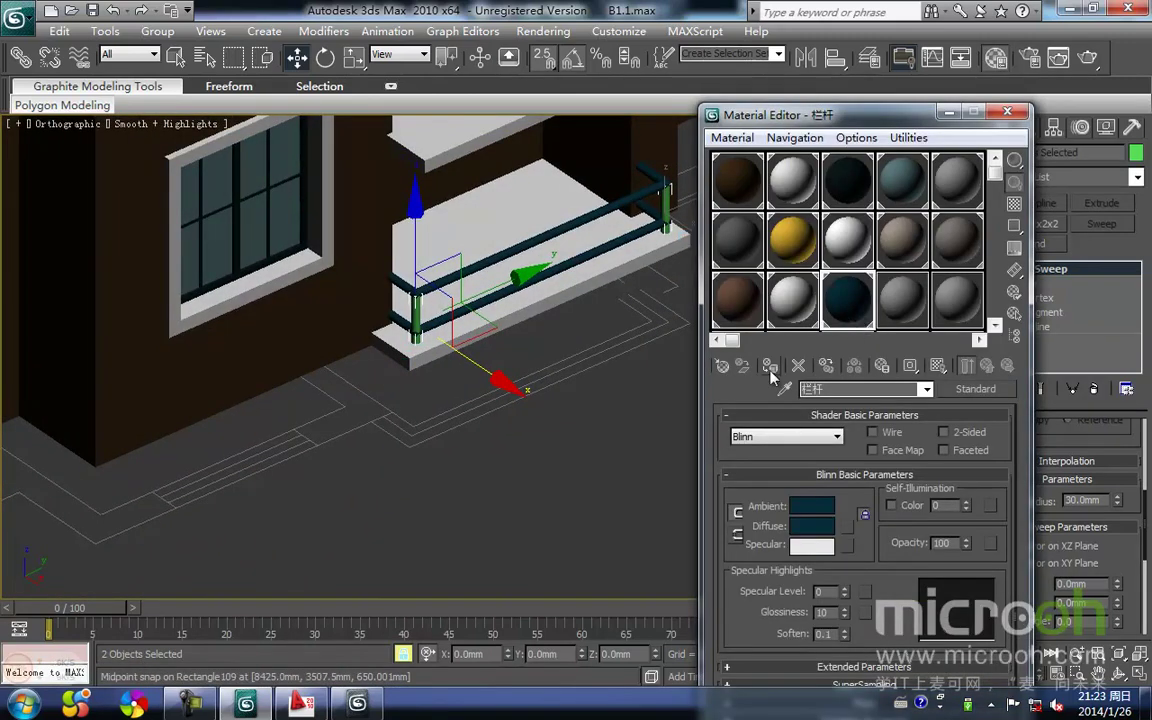
left_click(950, 118)
Group the two vertical posts with the upper and lower rails as one railing
middle_click_drag(560, 391, 525, 467)
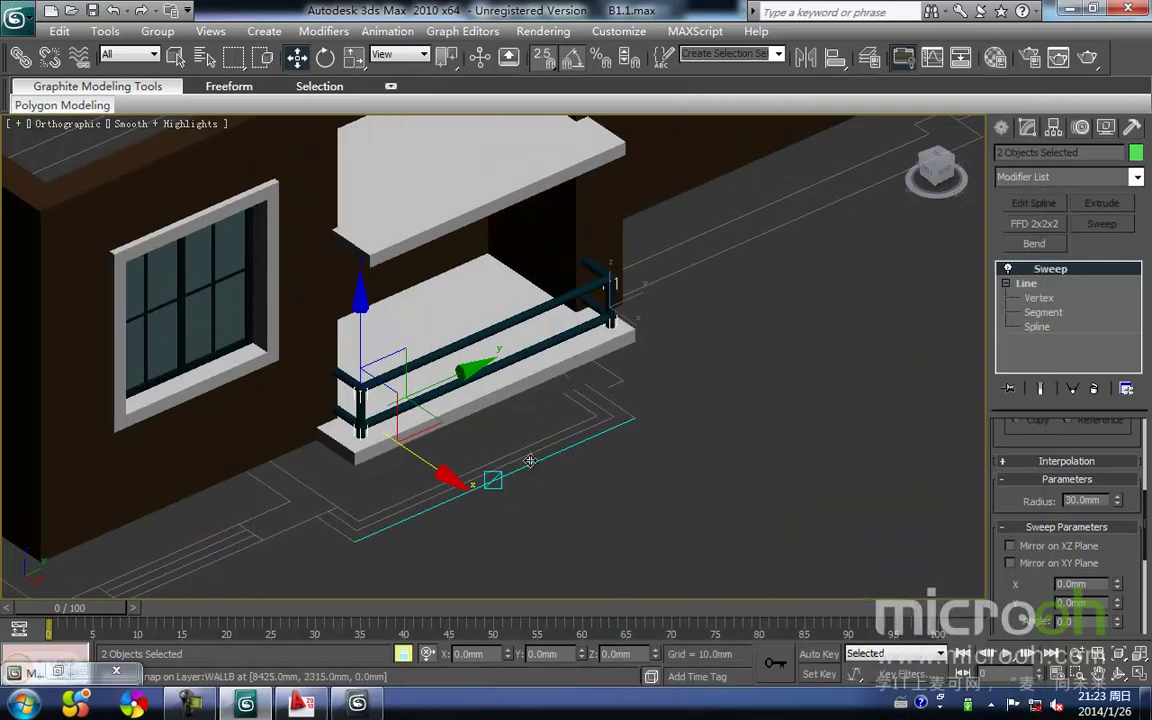
left_click(484, 367, "ctrl")
left_click(381, 404, "ctrl")
scroll(668, 330, "up", 3)
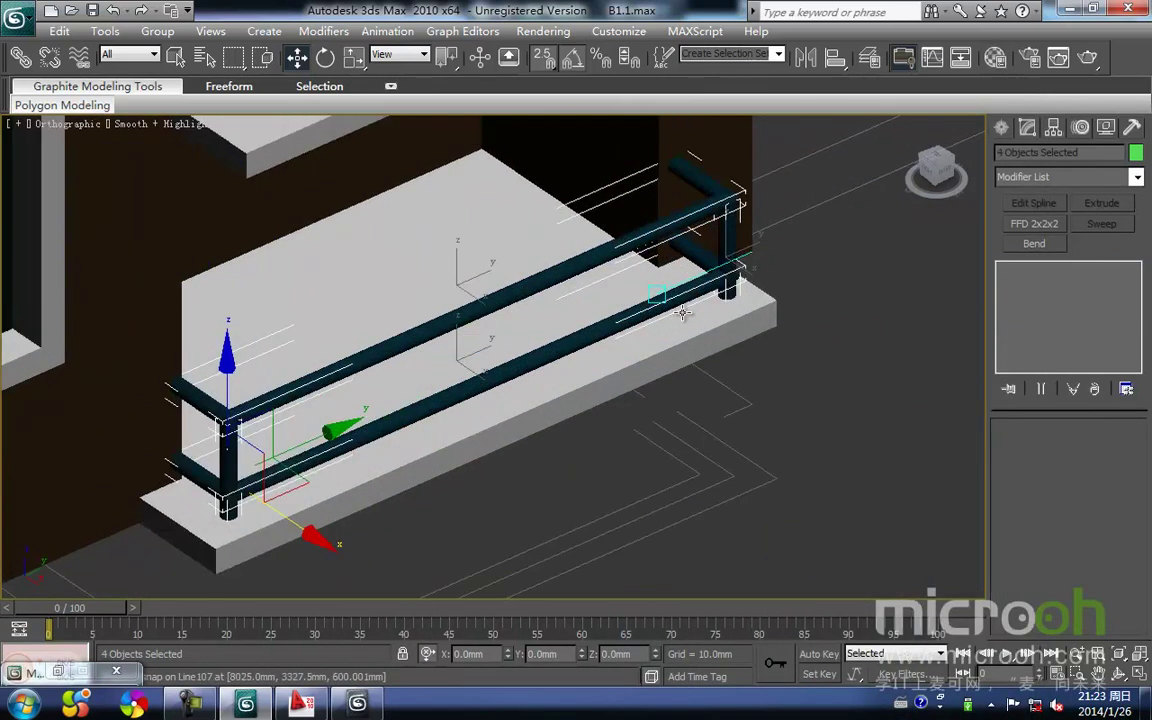
middle_click_drag(815, 240, 481, 404)
key("F3")
scroll(472, 408, "down", 4)
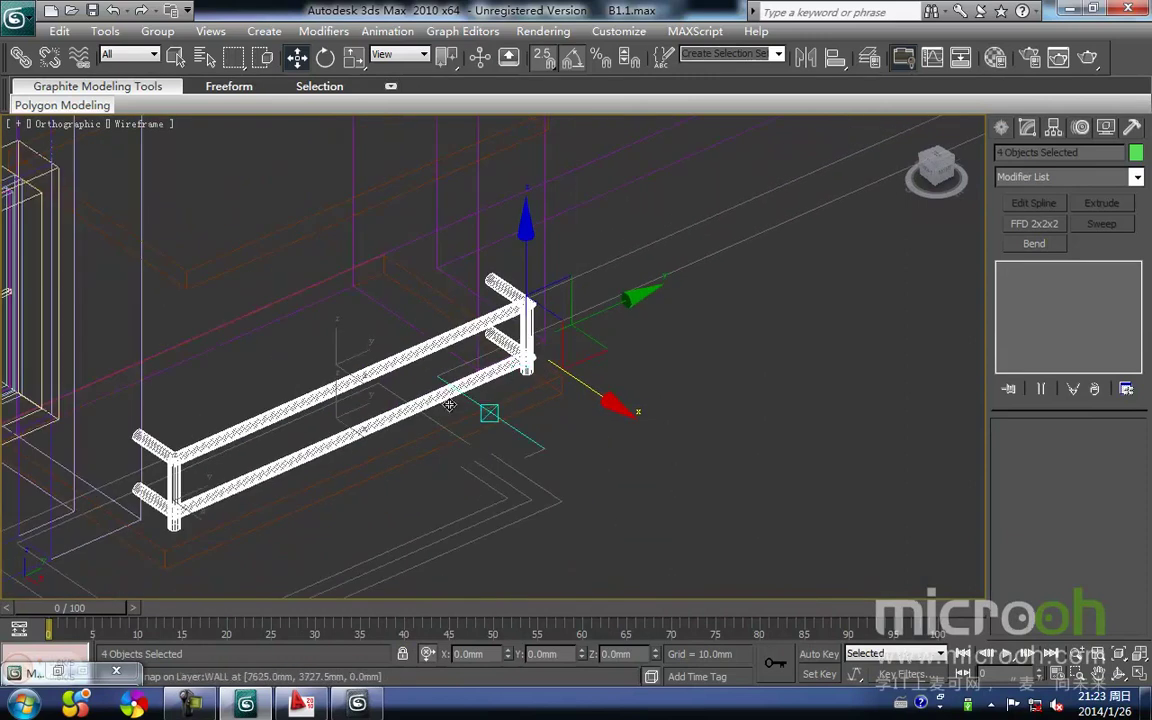
left_click(157, 31)
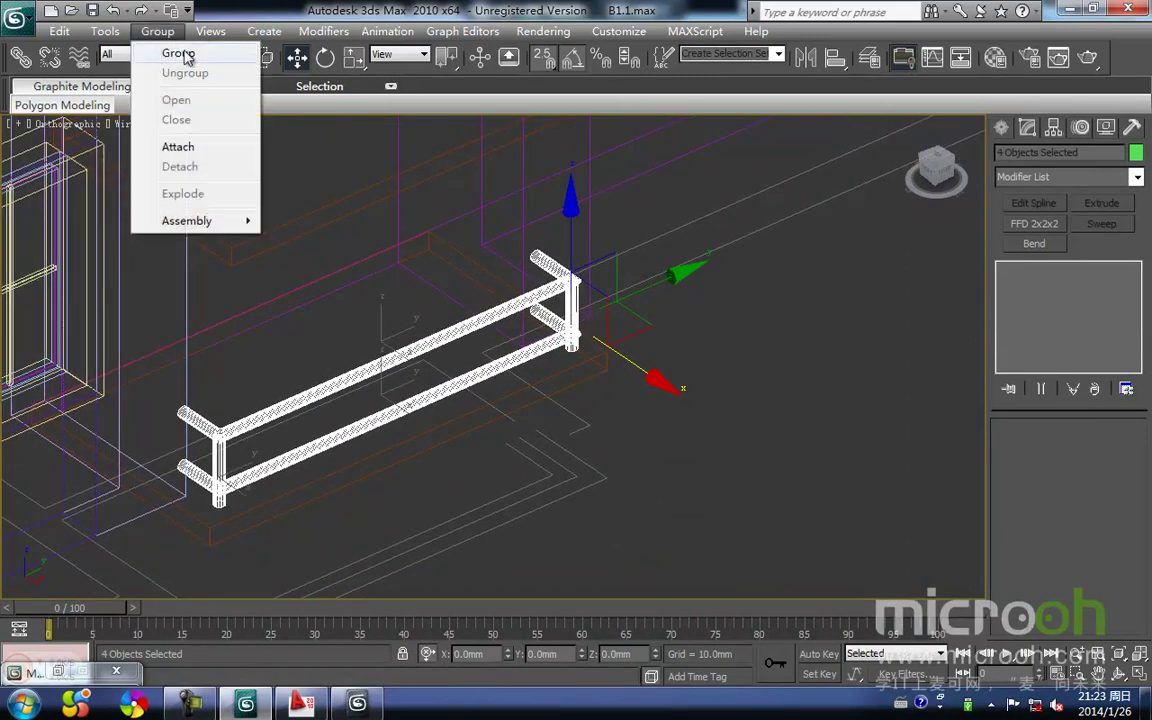
left_click(180, 53)
left_click(587, 384)
left_click(571, 458)
Draw a rectangle about 1150 mm by 2125 mm on the right elevation, from the wall top down to the bay's upper slab
key("F3")
scroll(545, 480, "down", 5)
mouse_move(517, 449)
middle_mouse_down("alt")
mouse_move(429, 427)
mouse_move(386, 447)
mouse_move(532, 419)
mouse_move(548, 441)
mouse_move(424, 417)
mouse_move(453, 453)
mouse_move(468, 411)
mouse_move(398, 294)
mouse_move(399, 375)
middle_mouse_up("alt")
scroll(399, 377, "up", 2)
middle_click_drag(459, 332, 447, 374)
scroll(447, 374, "up", 2)
middle_click_drag(290, 298, 205, 328)
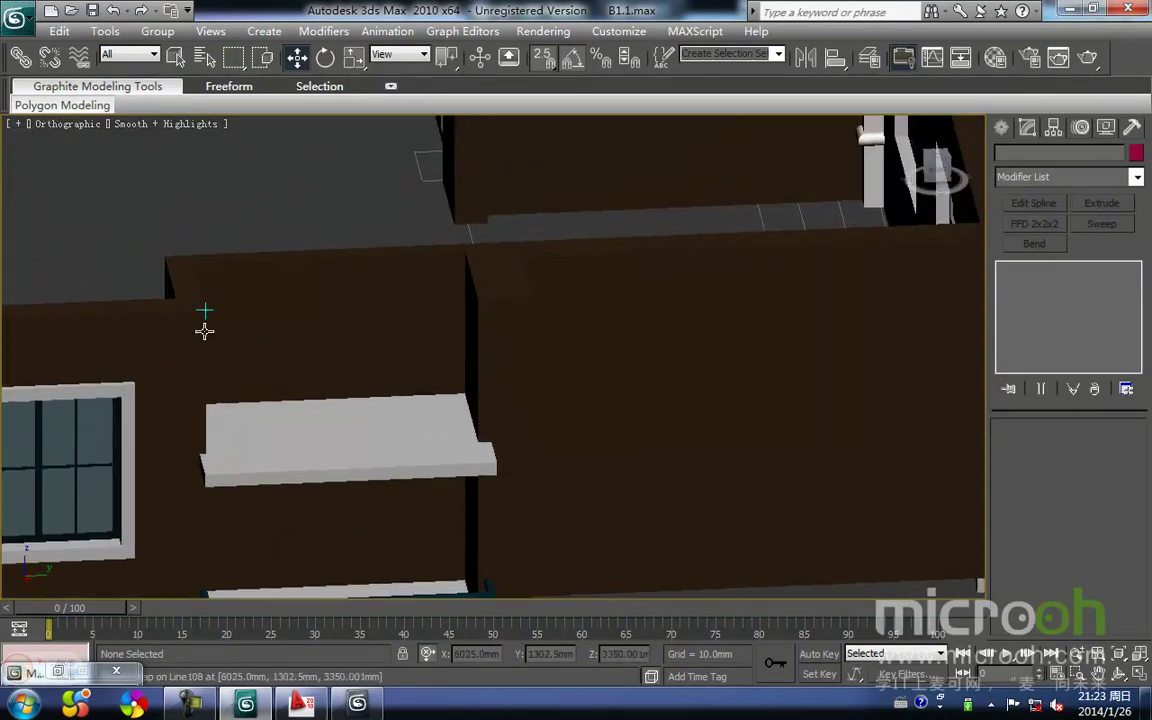
middle_click_drag(421, 358, 422, 341)
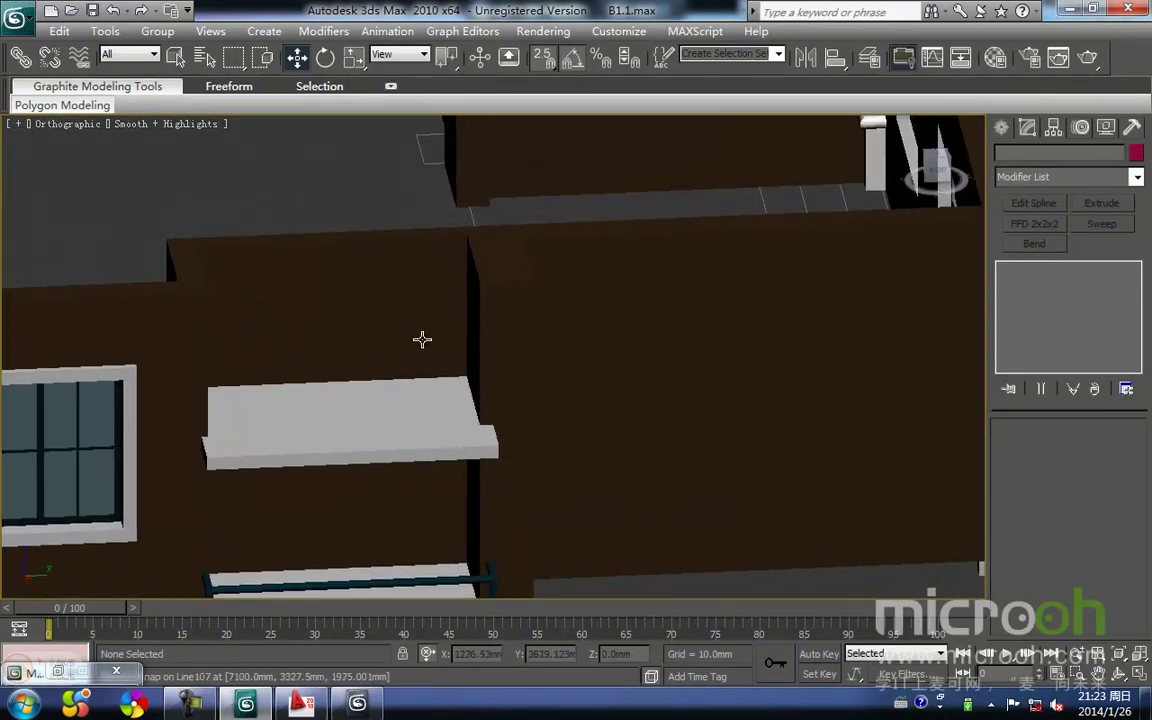
key("r")
scroll(566, 429, "up", 8)
key("F3")
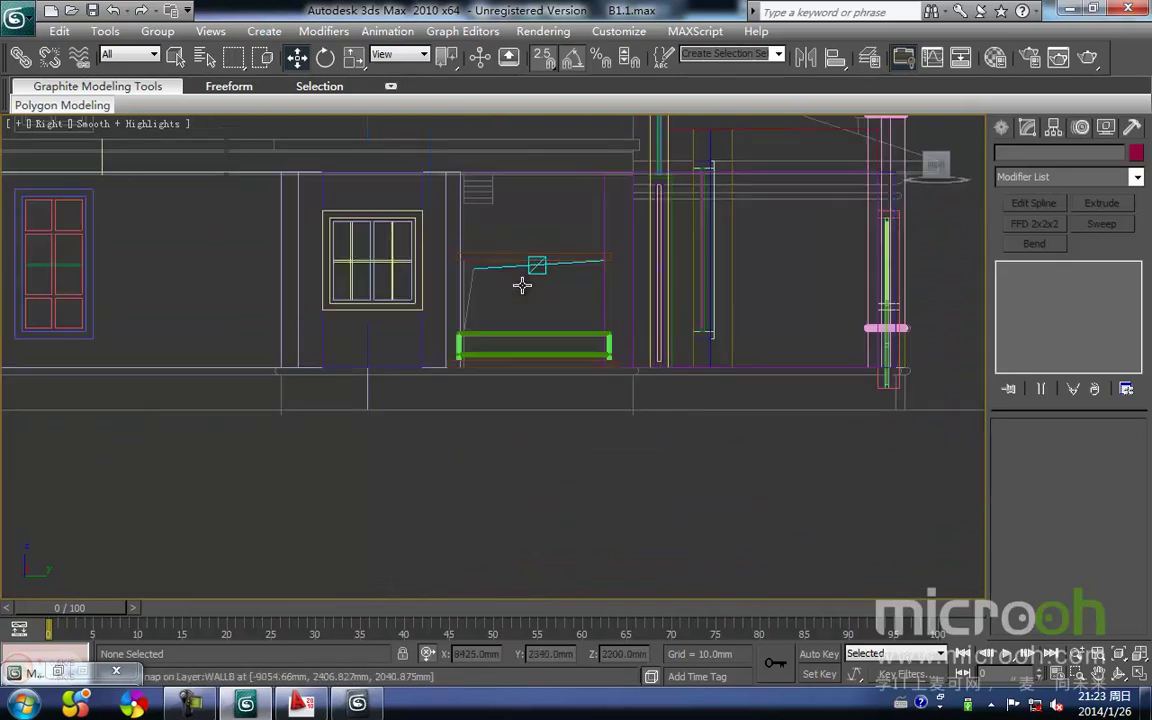
middle_click_drag(410, 235, 397, 255)
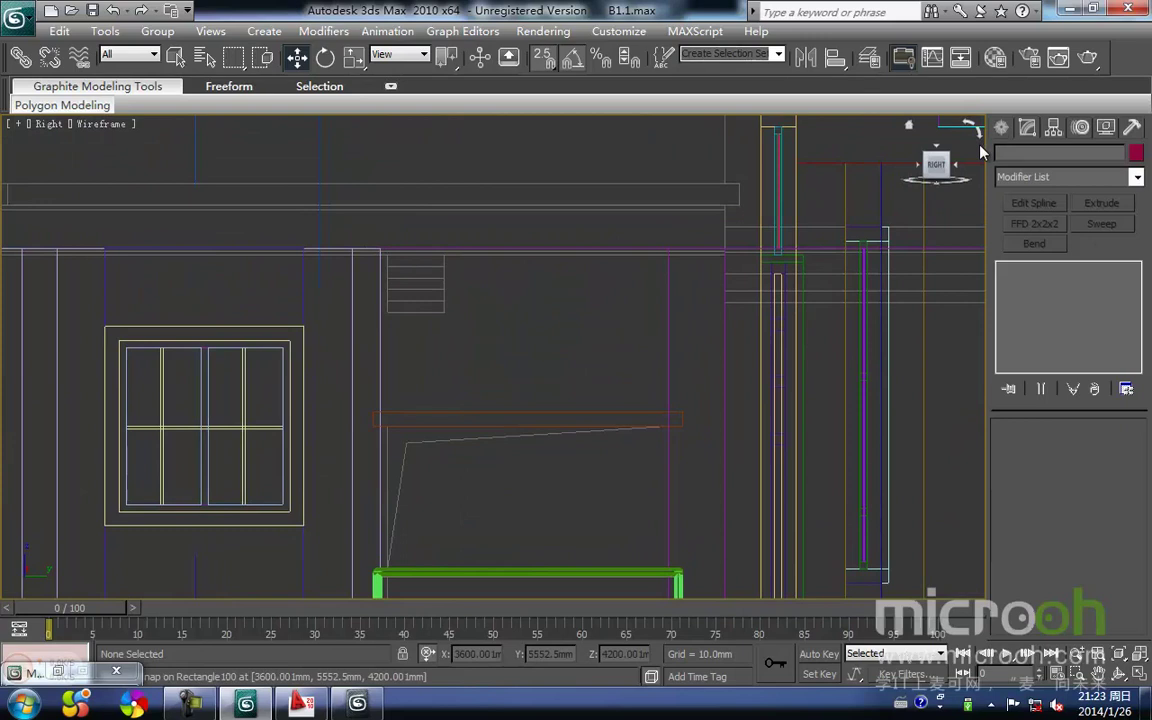
left_click(1006, 127)
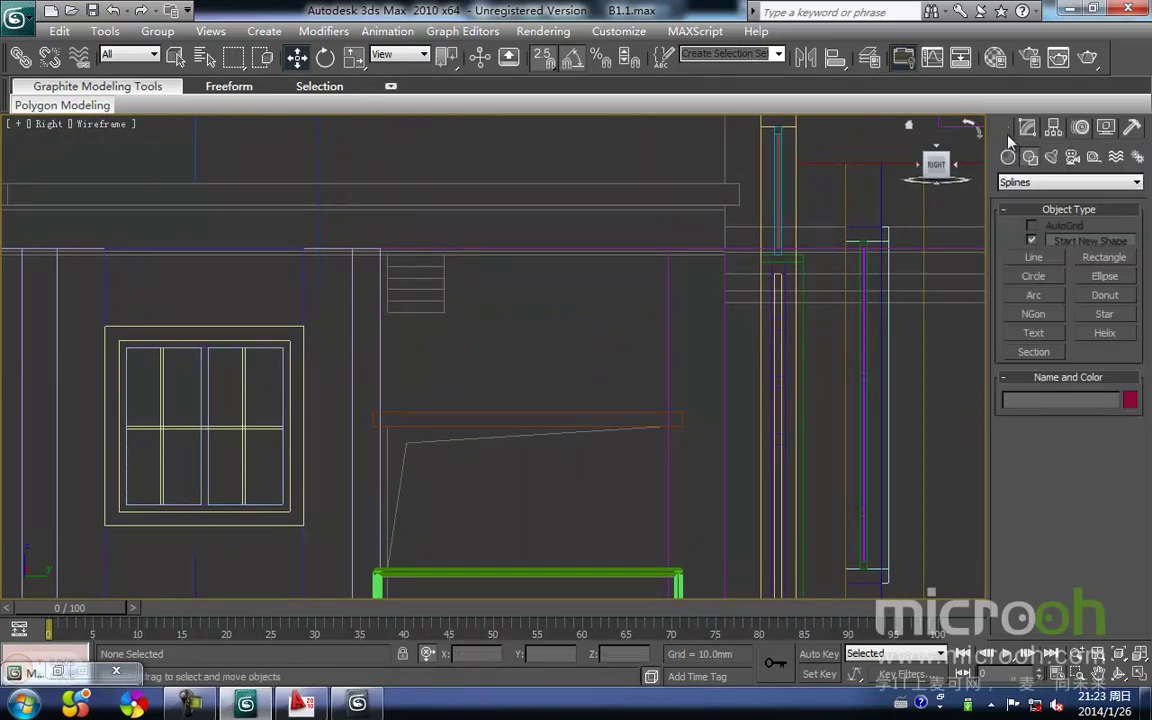
left_click(1104, 258)
left_click_drag(378, 246, 672, 407)
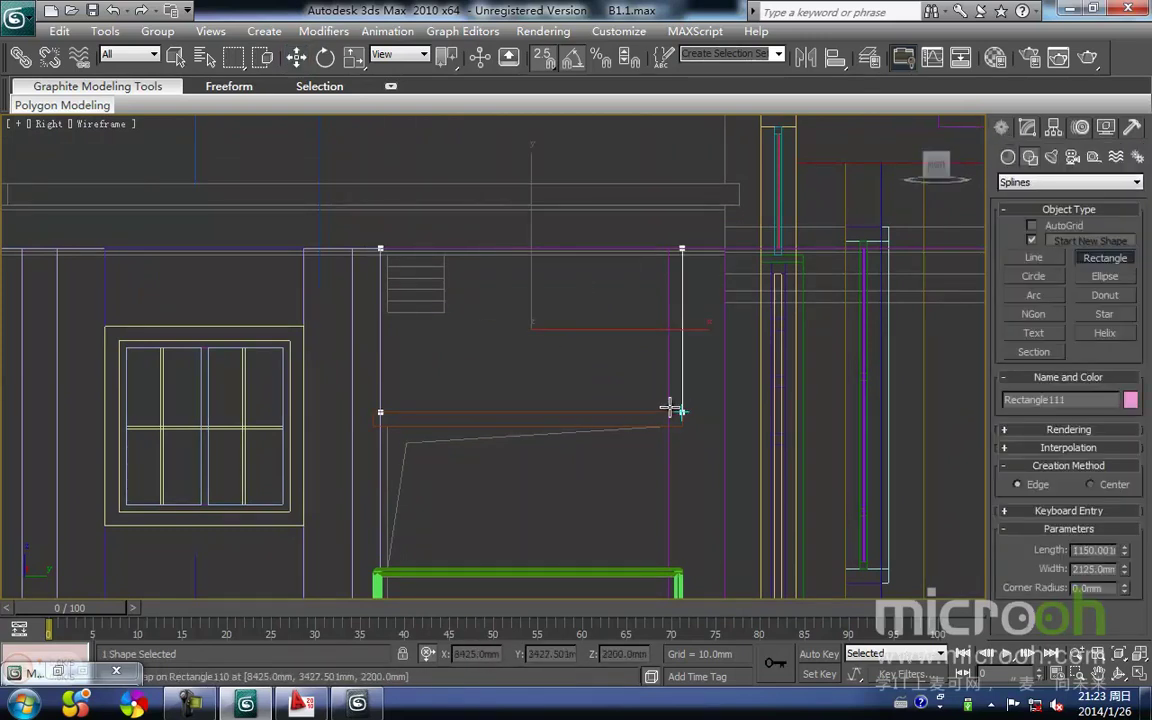
Add Edit Spline to the rectangle and move its two slab-end vertices inward to the bay's side wall line
left_click(1026, 127)
left_click(1034, 203)
left_click(1045, 456)
left_click_drag(767, 488, 767, 488)
key("space")
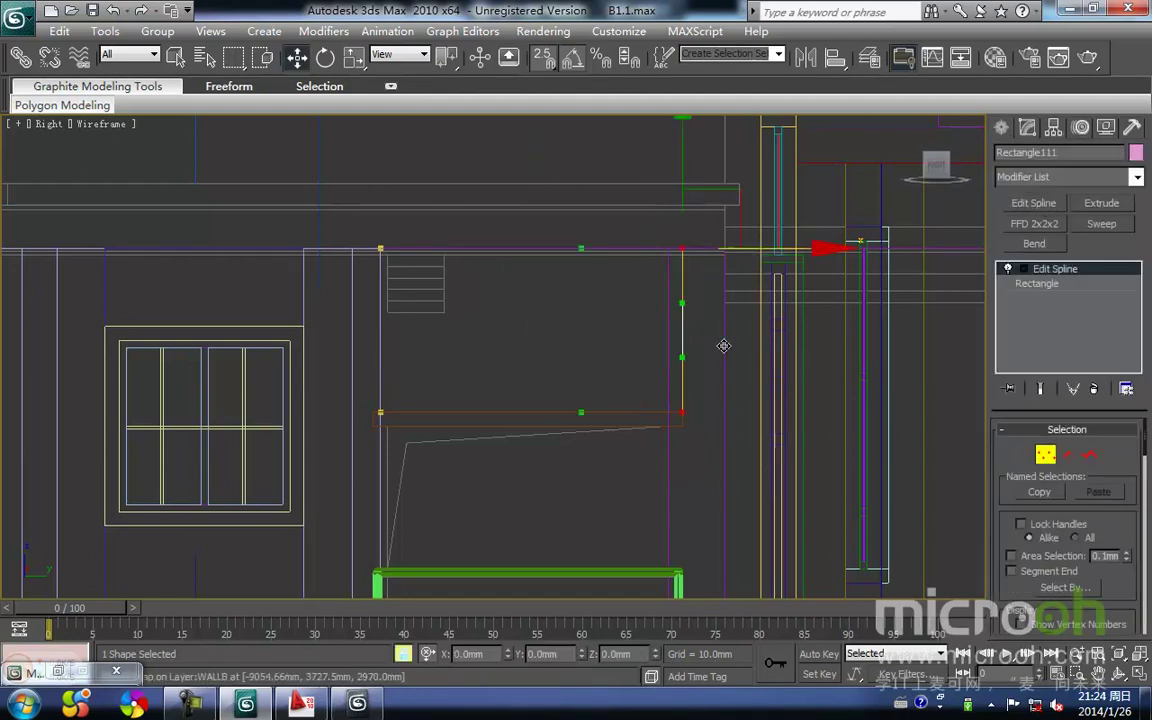
left_click_drag(676, 403, 665, 410)
Extrude the rectangle 250 mm and move the panel across the plan into the air-conditioner bay
left_click(1101, 203)
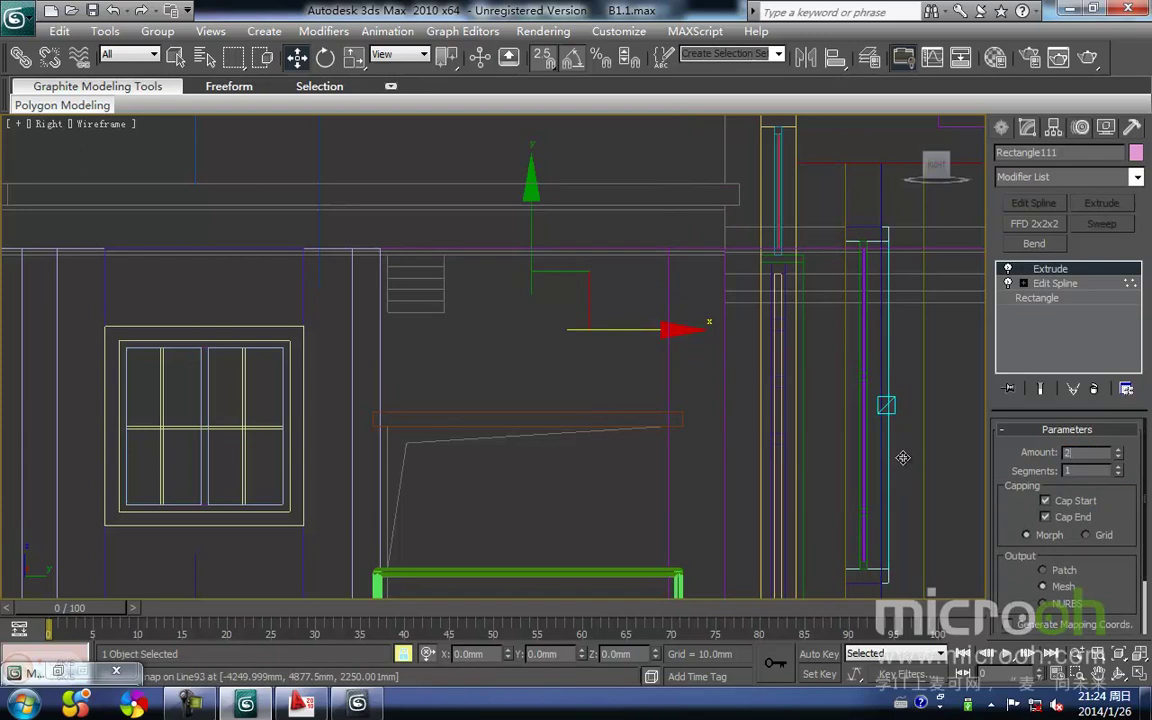
middle_click_drag(427, 422, 512, 383)
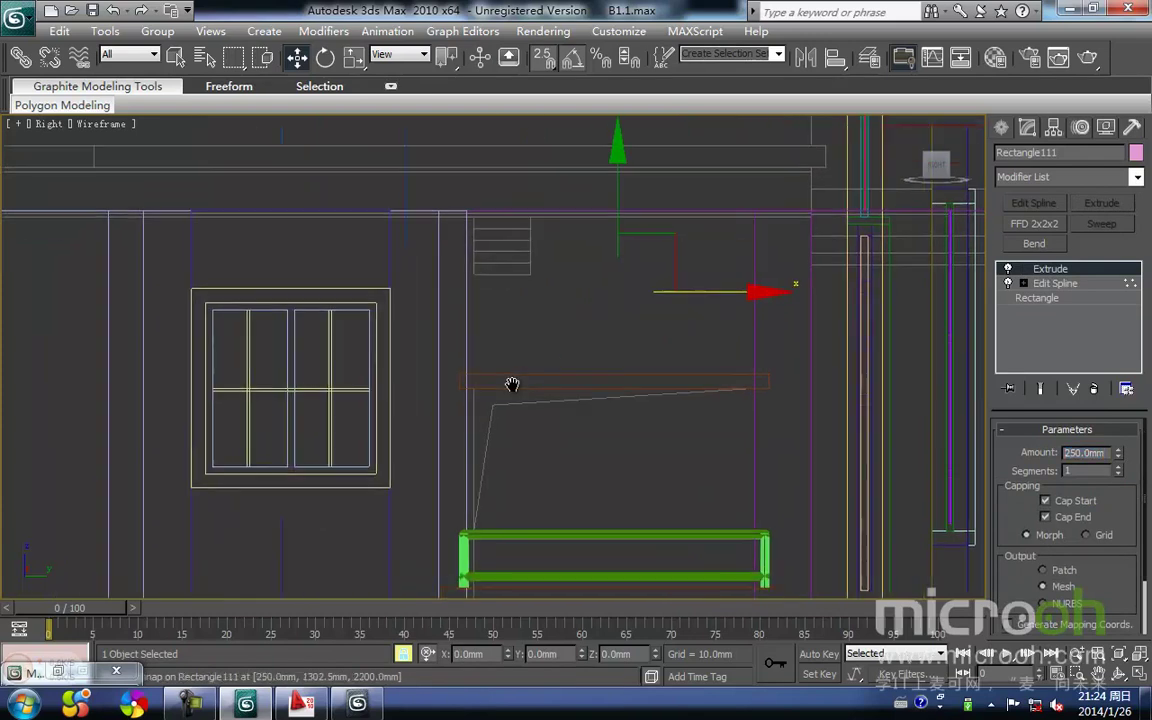
key("t")
scroll(504, 395, "down", 3)
scroll(504, 412, "down", 3)
middle_click_drag(550, 423, 363, 384)
left_click_drag(406, 356, 580, 375)
scroll(570, 376, "up", 3)
middle_click_drag(570, 378, 250, 382)
scroll(290, 385, "up", 3)
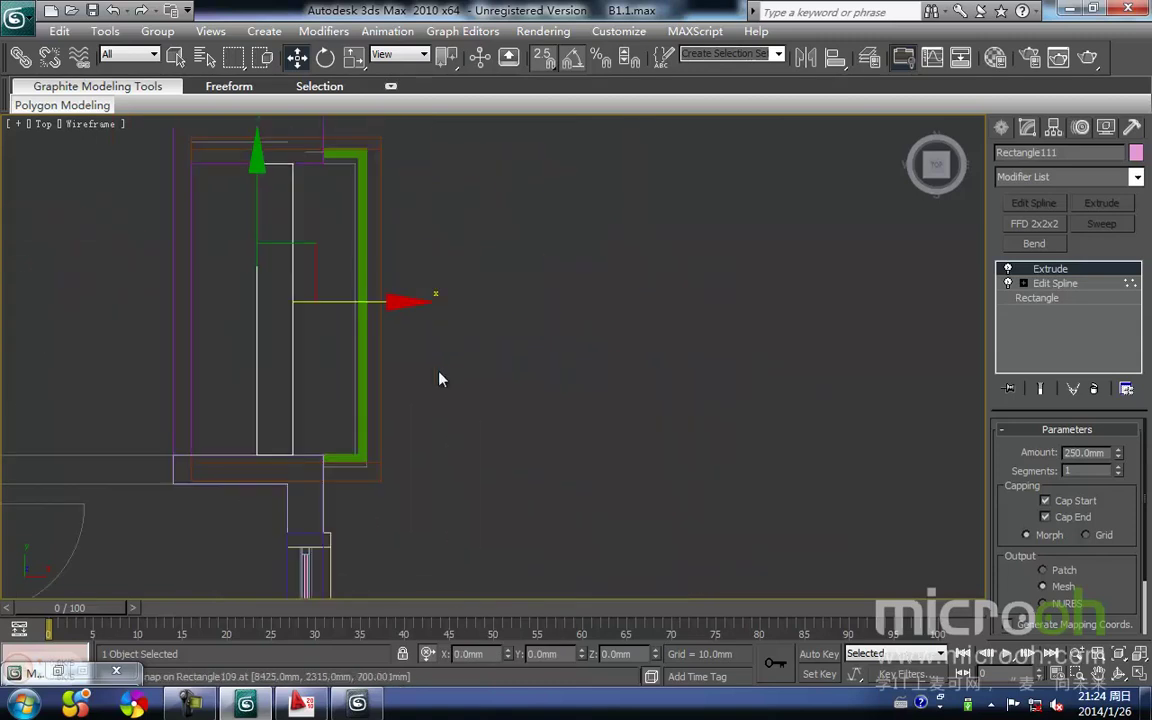
Shift the extruded panel sideways so its outer face is flush with the adjoining wall's outer face
middle_click_drag(445, 377, 487, 408)
left_click_drag(334, 490, 362, 484)
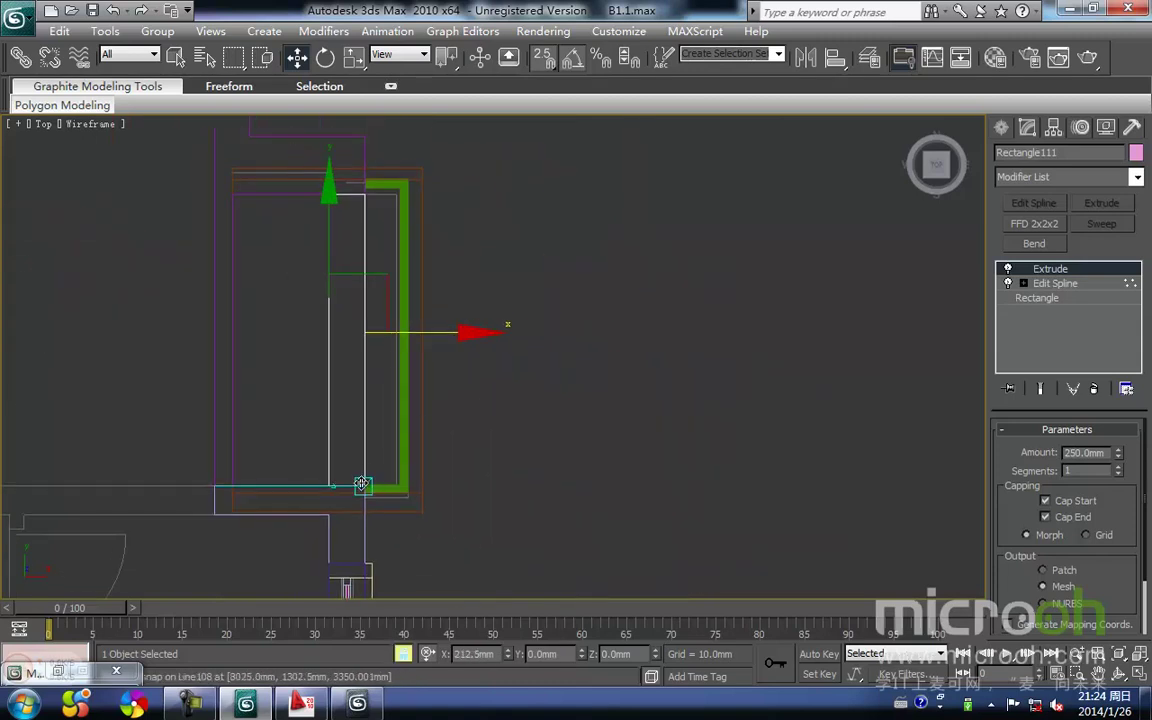
middle_click_drag(352, 353, 387, 425)
scroll(387, 425, "up", 2)
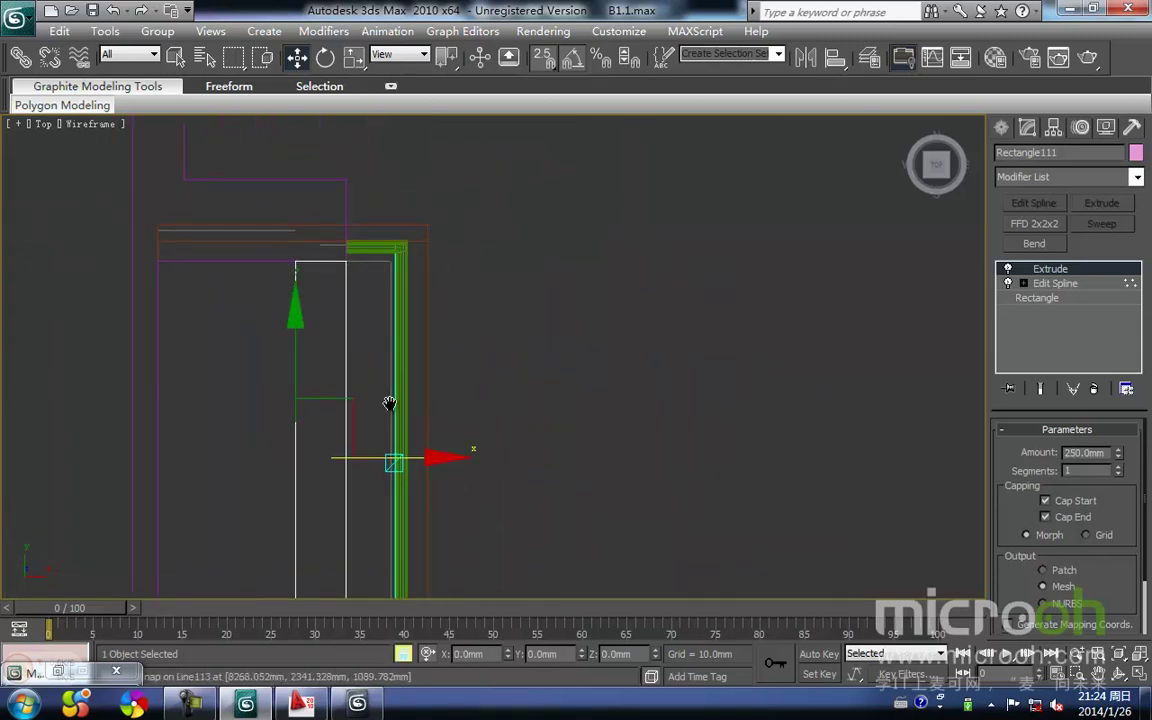
Assign the 文化石贴面 material to the new wall panel above the bay's upper slab
scroll(390, 403, "down", 1)
key("F3")
scroll(389, 406, "down", 2)
mouse_move(445, 458)
middle_mouse_down("alt")
mouse_move(366, 378)
mouse_move(297, 345)
mouse_move(257, 342)
middle_mouse_up("alt")
key("m")
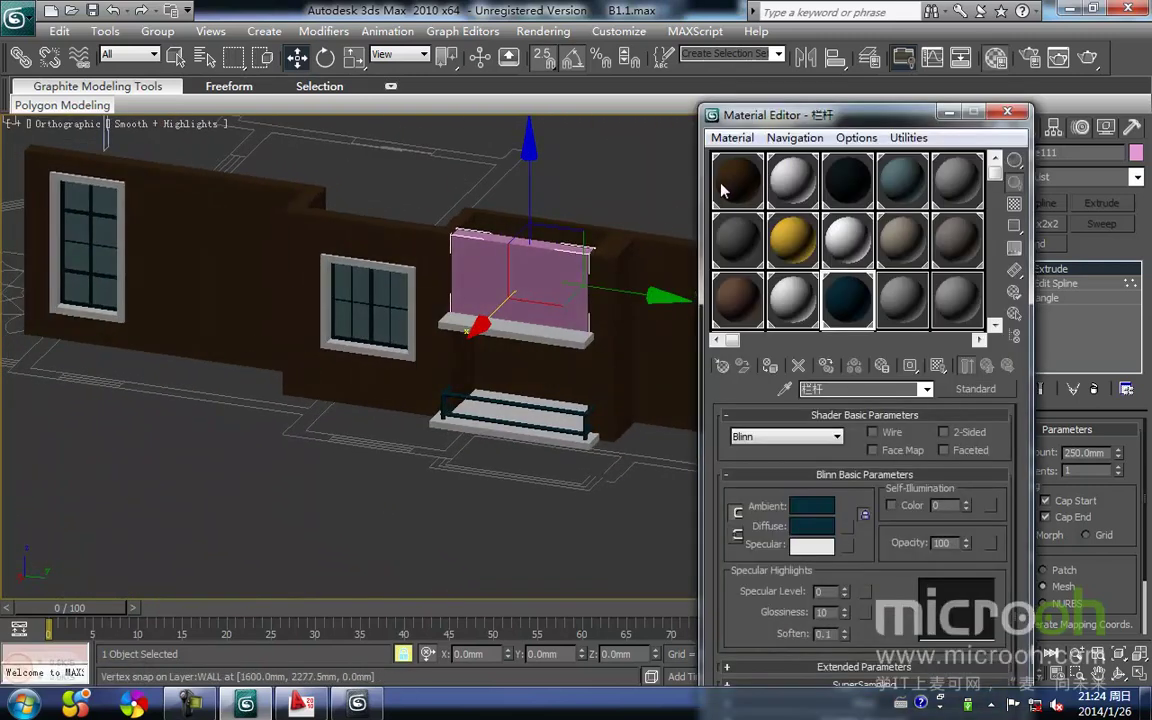
left_click(727, 180)
left_click(771, 368)
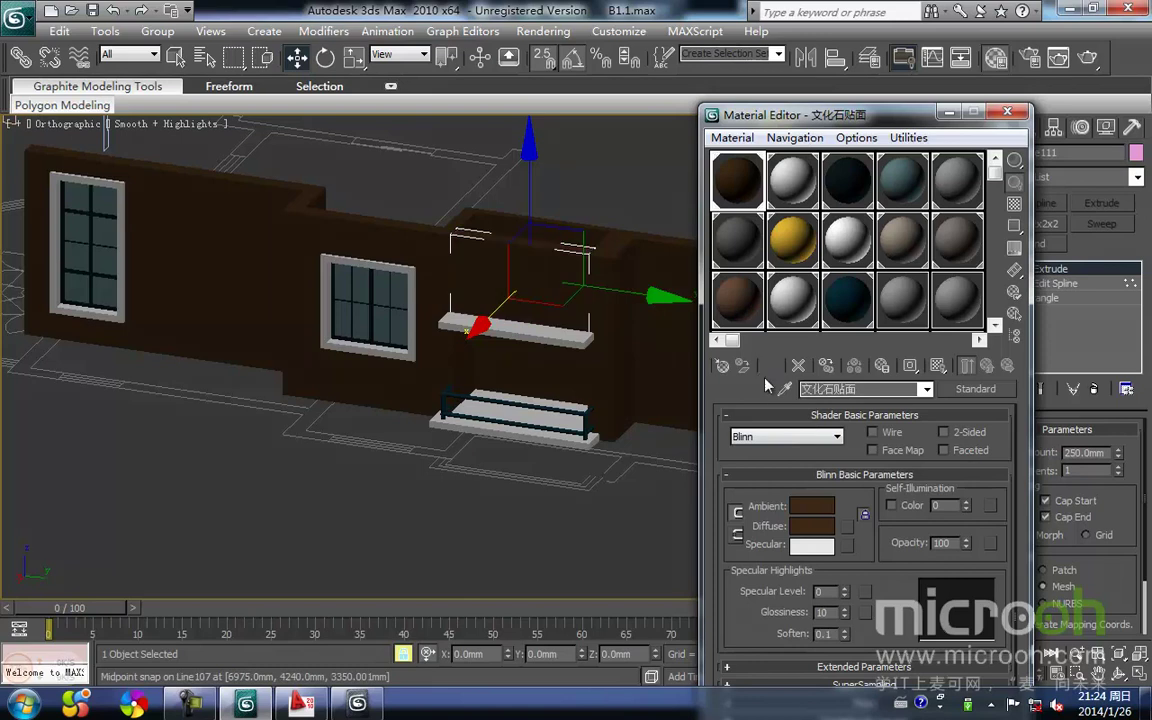
middle_click_drag(571, 547, 478, 533)
left_click(517, 545)
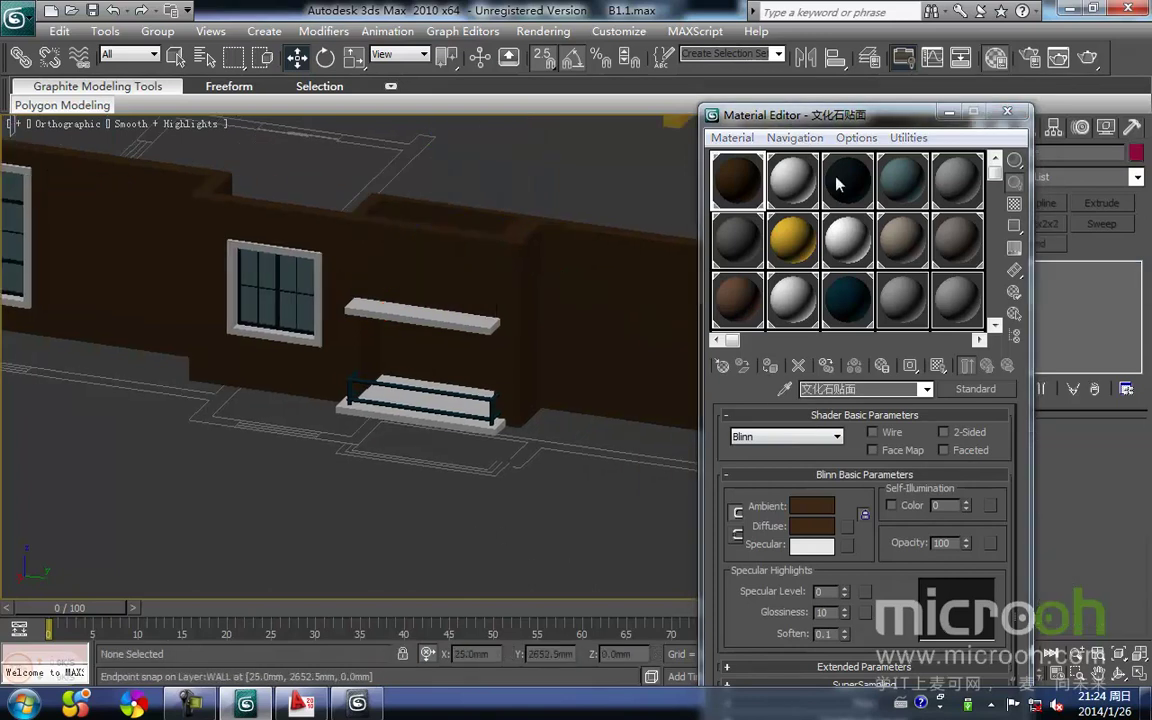
left_click(1007, 111)
Examine the right elevation's upper floor and eaves lines above the modelled ground-floor wall
mouse_move(500, 455)
middle_mouse_down("alt")
mouse_move(599, 463)
mouse_move(527, 467)
mouse_move(508, 438)
middle_mouse_up("alt")
key("r")
key("z")
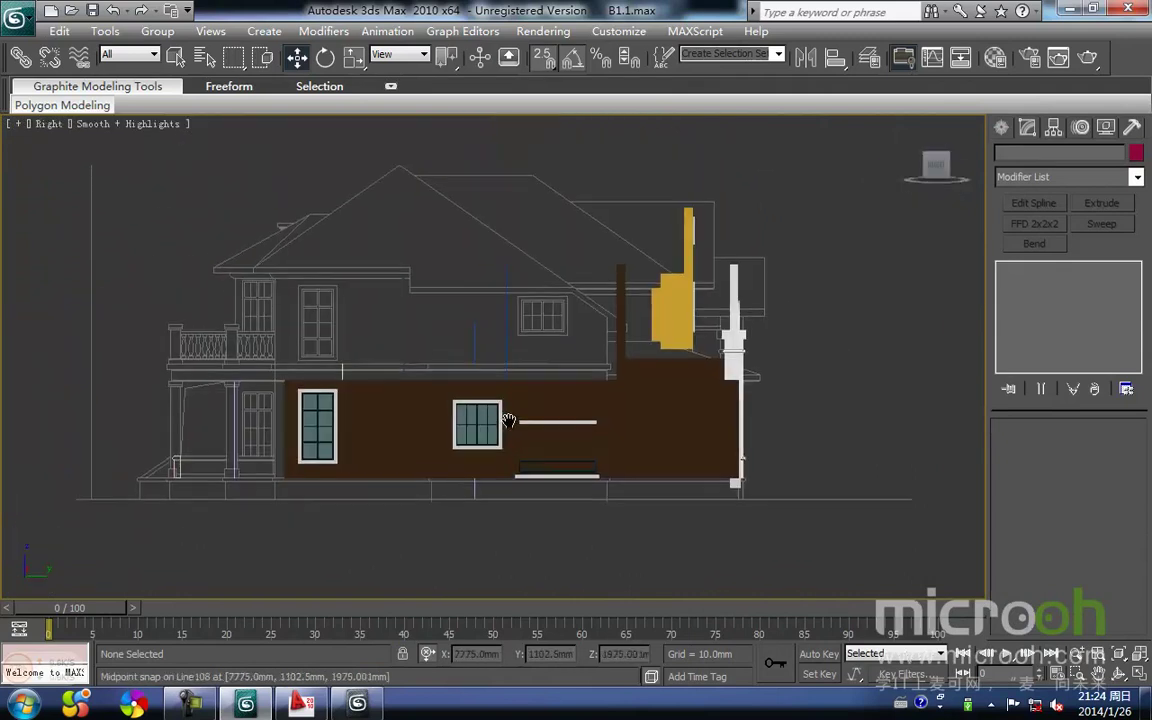
scroll(445, 380, "up", 2)
scroll(350, 321, "down", 2)
scroll(502, 397, "up", 3)
scroll(500, 395, "down", 2)
middle_click_drag(333, 354, 424, 352)
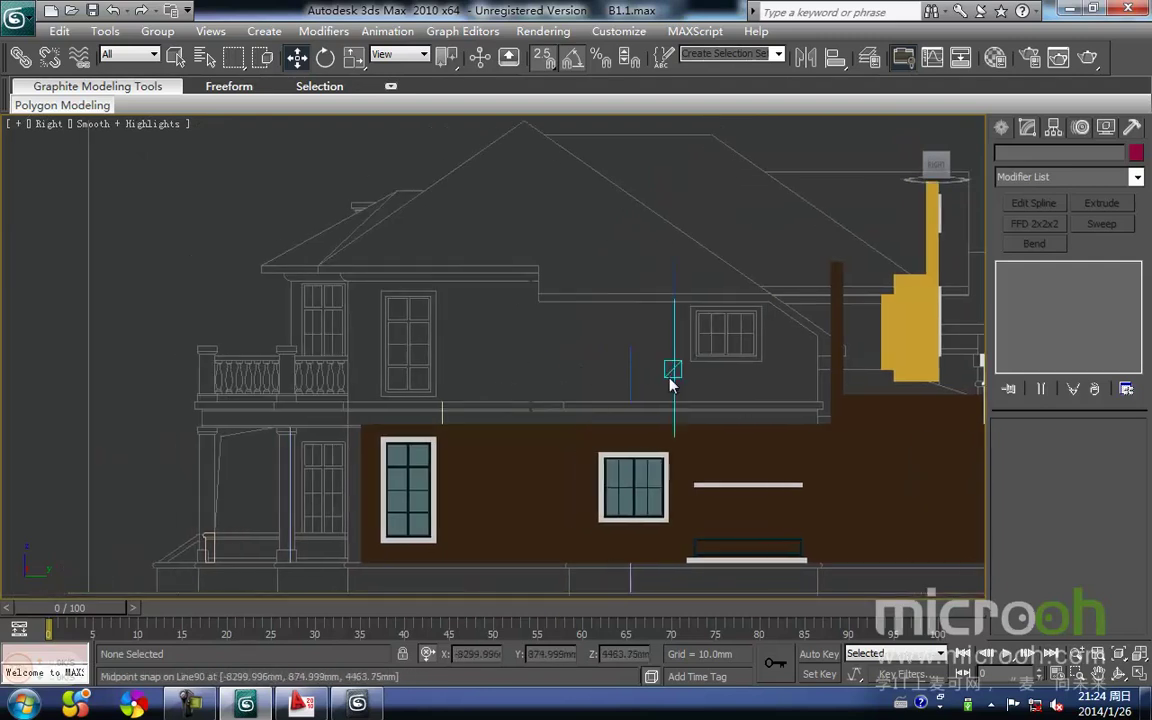
middle_click_drag(434, 412, 442, 386)
scroll(399, 384, "up", 2)
middle_click_drag(865, 388, 812, 388)
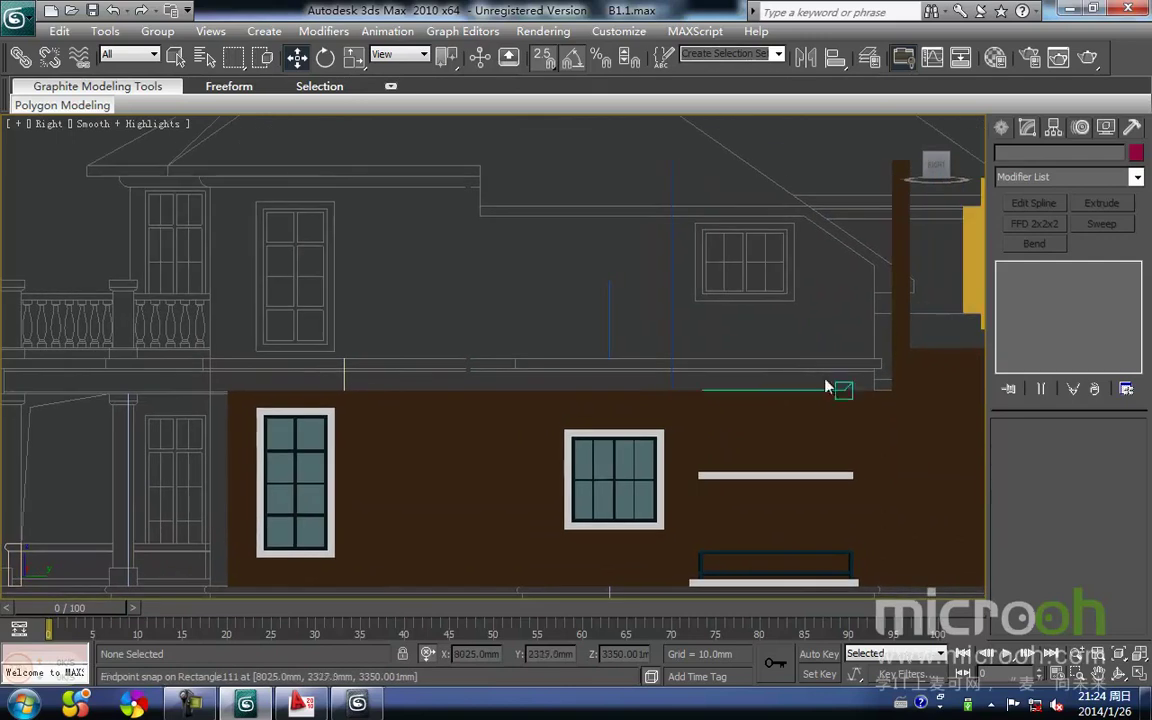
Draw a rectangle on the right elevation just above the ground-floor wall section with the tall window
middle_click_drag(247, 397, 270, 367)
scroll(488, 364, "up", 2)
key("F3")
middle_click_drag(429, 378, 448, 360)
middle_click_drag(330, 352, 370, 389)
left_click(998, 128)
left_click(1103, 257)
middle_click_drag(260, 360, 270, 324)
left_click_drag(205, 336, 616, 284)
right_click(630, 277)
left_click(655, 267)
left_click(604, 293)
Move the new rectangle across the plan onto the outer face of the right-hand wall
middle_click_drag(595, 296, 586, 314)
key("t")
scroll(450, 395, "down", 5)
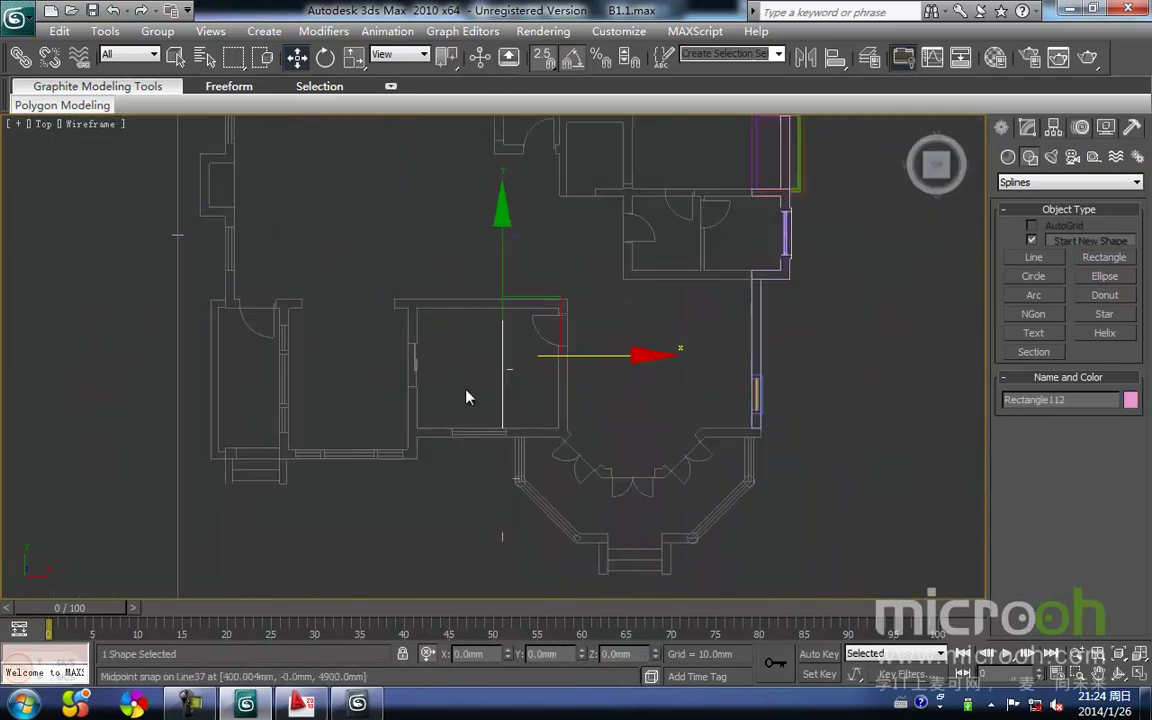
scroll(478, 381, "up", 2)
left_click_drag(401, 348, 576, 383)
scroll(576, 383, "up", 3)
middle_click_drag(486, 393, 410, 307)
left_click_drag(503, 374, 386, 373)
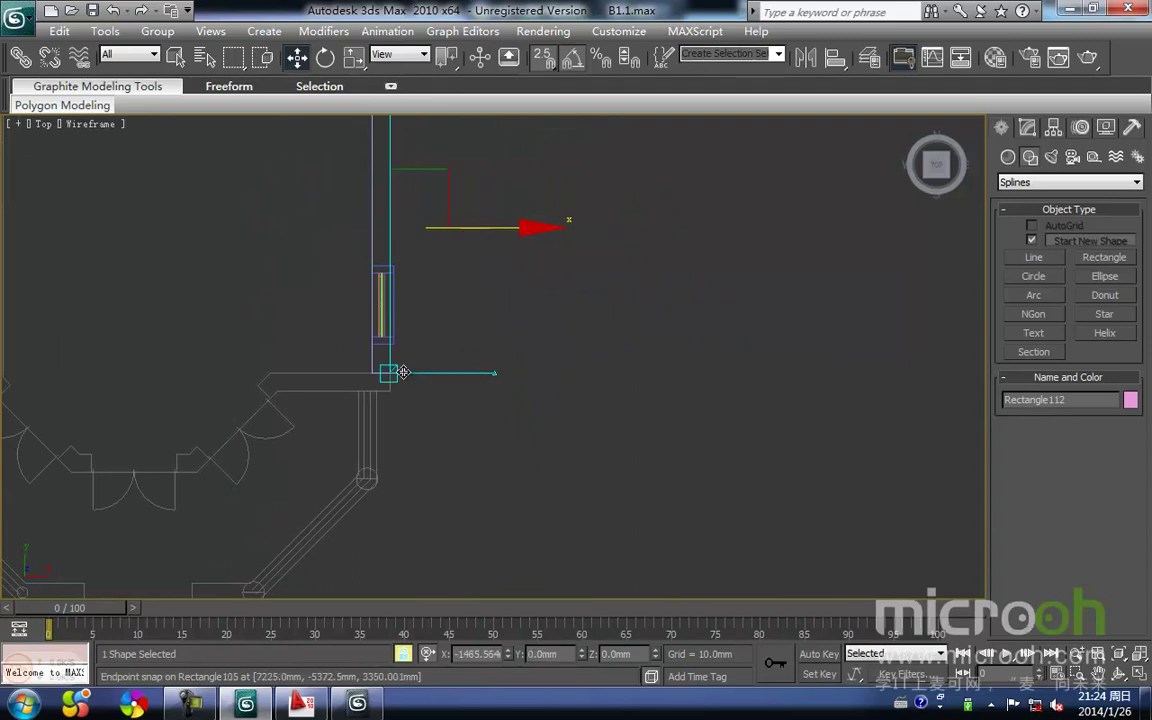
Delete the rectangle drawn above the ground-floor wall
middle_click_drag(458, 329, 476, 496)
scroll(488, 326, "up", 4)
mouse_move(436, 284)
middle_mouse_down()
mouse_move(486, 411)
mouse_move(476, 378)
mouse_move(460, 491)
mouse_move(450, 370)
mouse_move(435, 398)
middle_mouse_up()
scroll(508, 421, "down", 2)
scroll(508, 421, "down", 3)
scroll(484, 377, "down", 1)
scroll(460, 491, "down", 1)
scroll(446, 398, "up", 2)
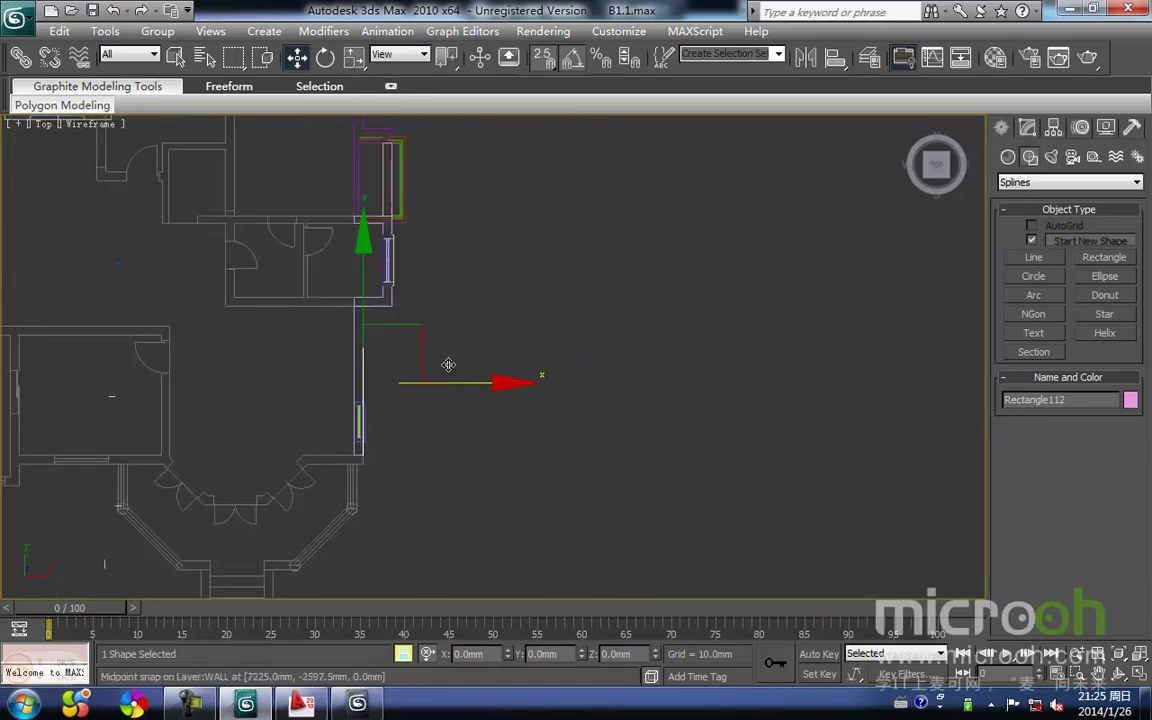
middle_click_drag(447, 323, 445, 476)
middle_click_drag(424, 319, 422, 286)
key("Delete")
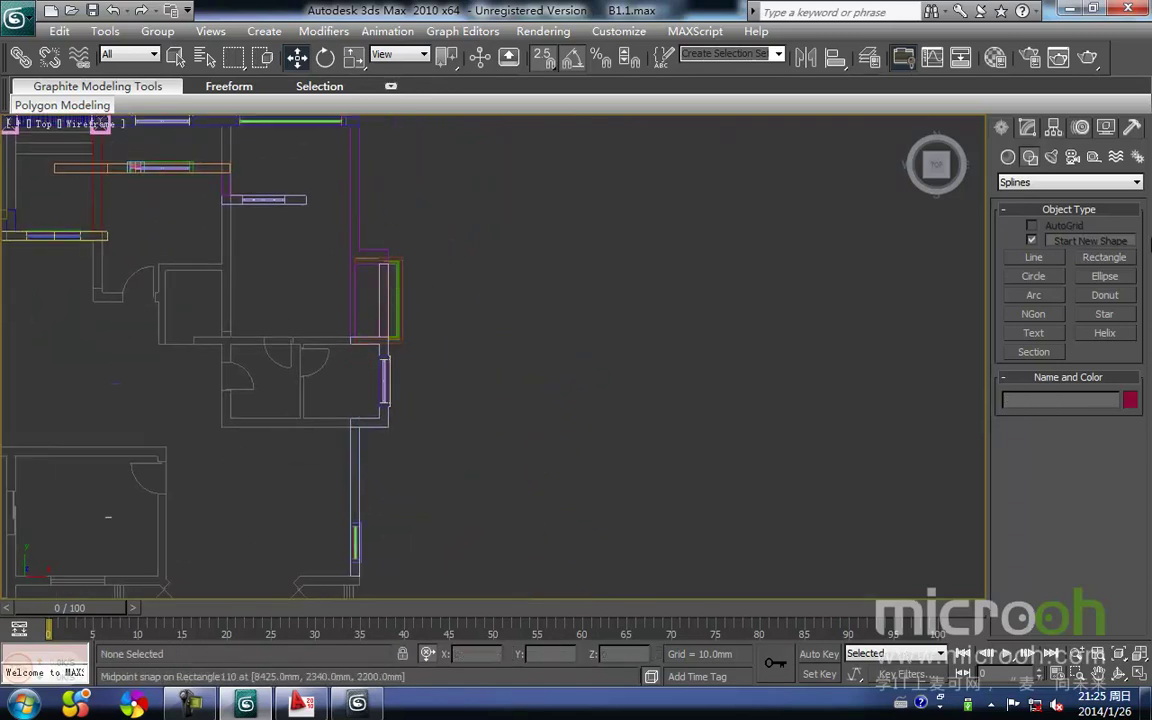
Trace the inner side of the right-hand wall in plan with a line, from its lower end up to the air-conditioner bay
left_click(1033, 258)
scroll(614, 393, "up", 6)
scroll(576, 420, "down", 4)
scroll(527, 437, "up", 3)
scroll(489, 426, "up", 3)
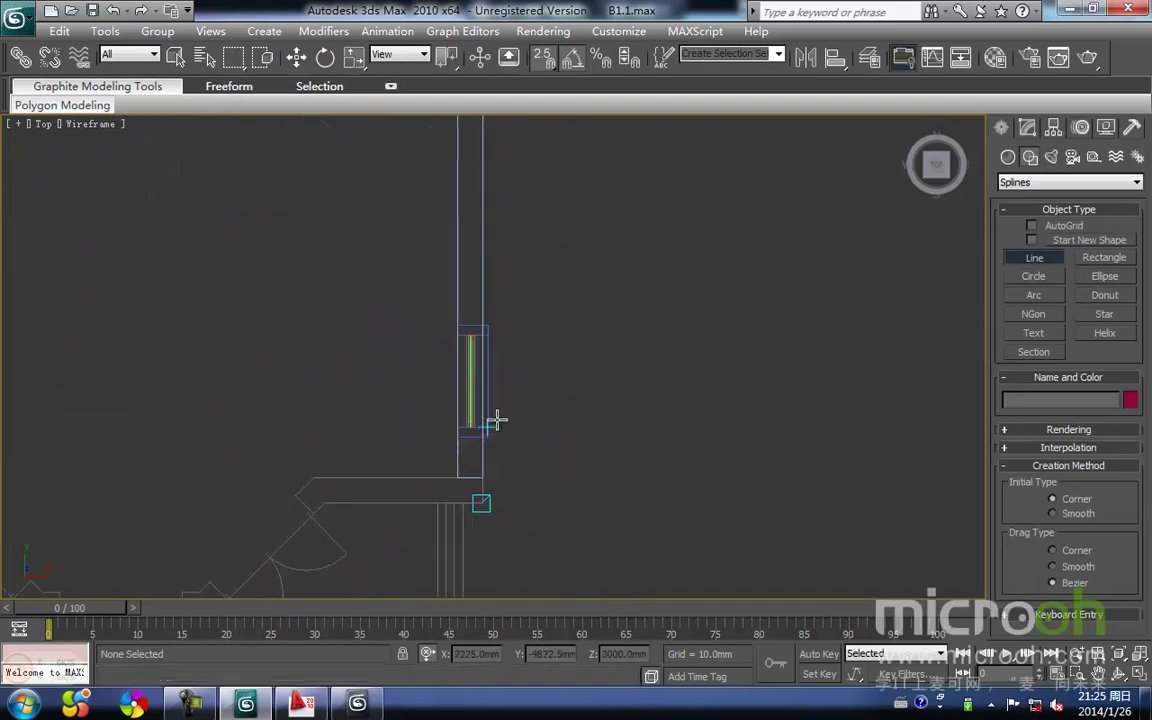
left_click(452, 477)
scroll(393, 185, "down", 1)
middle_click_drag(393, 185, 496, 342)
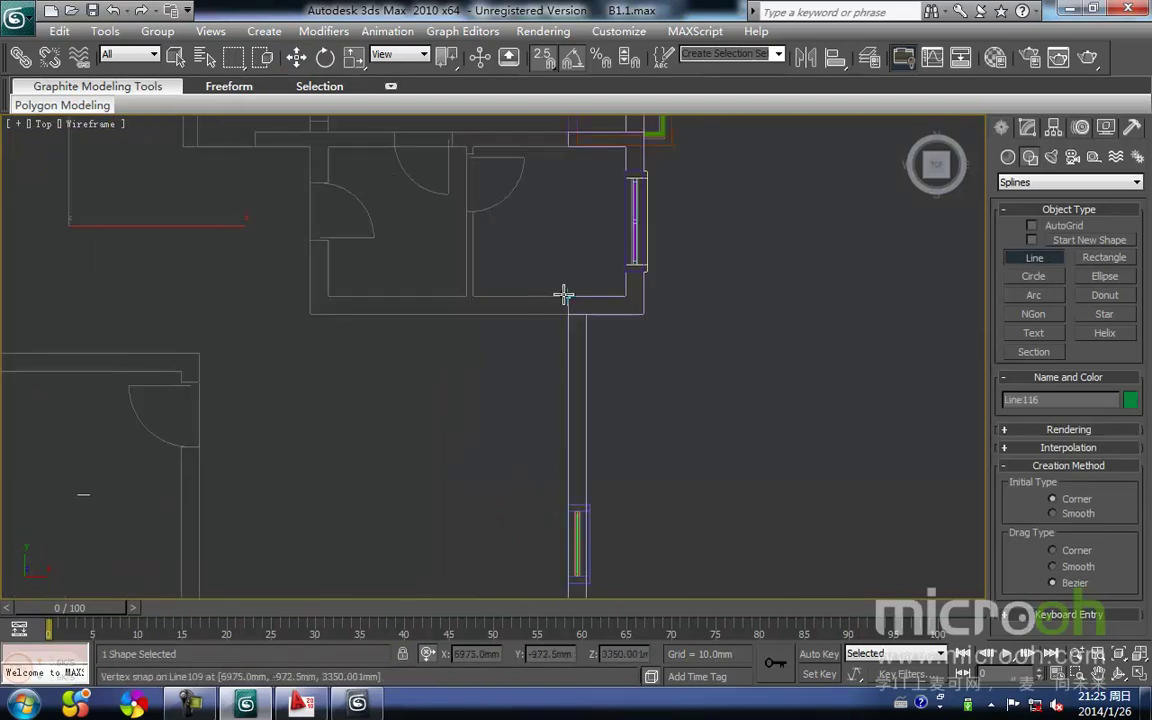
middle_click_drag(607, 237, 498, 373)
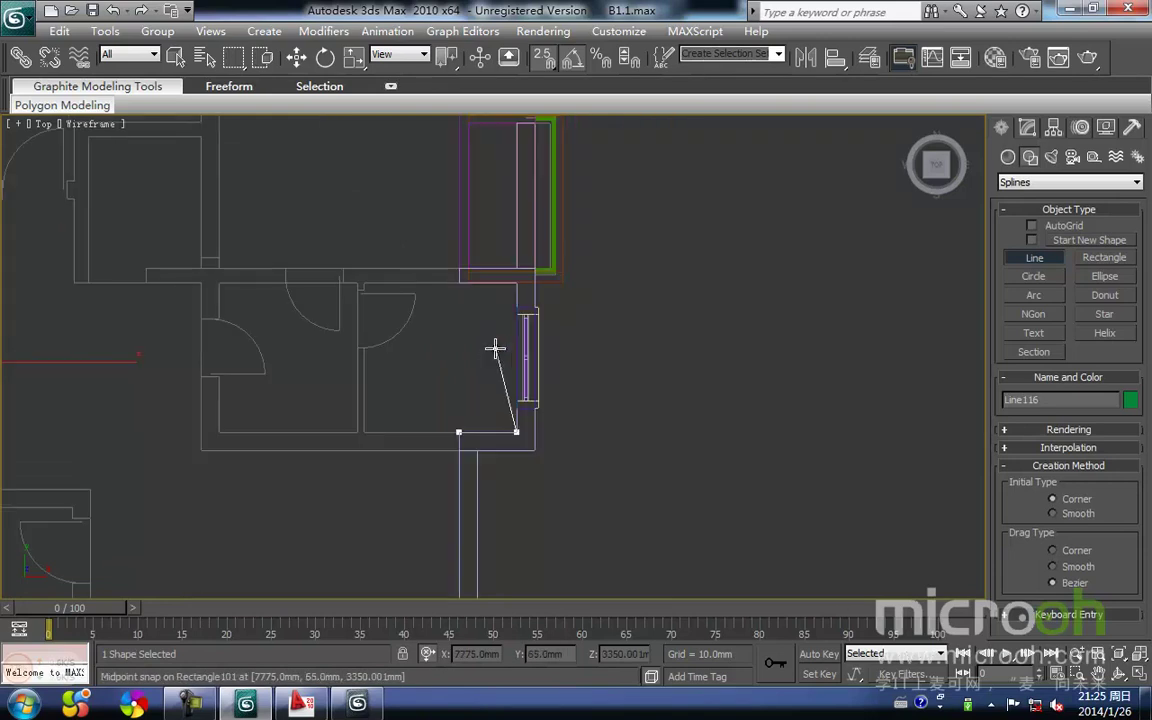
middle_click_drag(514, 265, 491, 352)
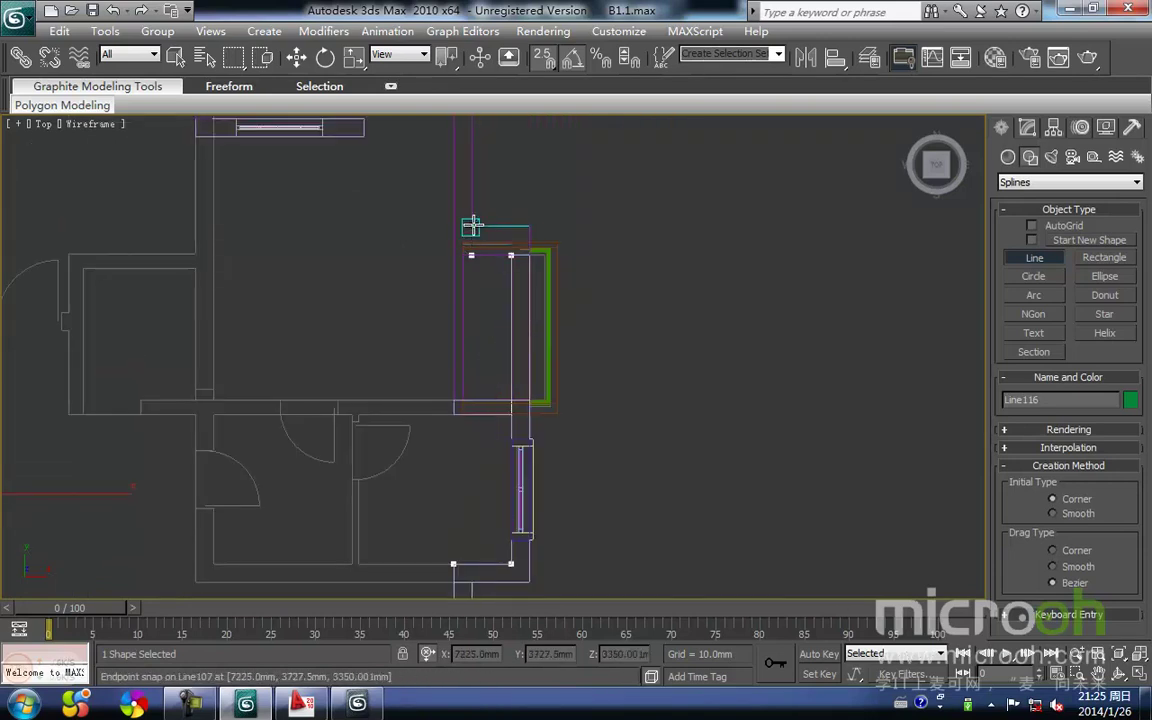
Continue the line back down the wall's outer face and close the outline at its lower end
left_click(532, 218)
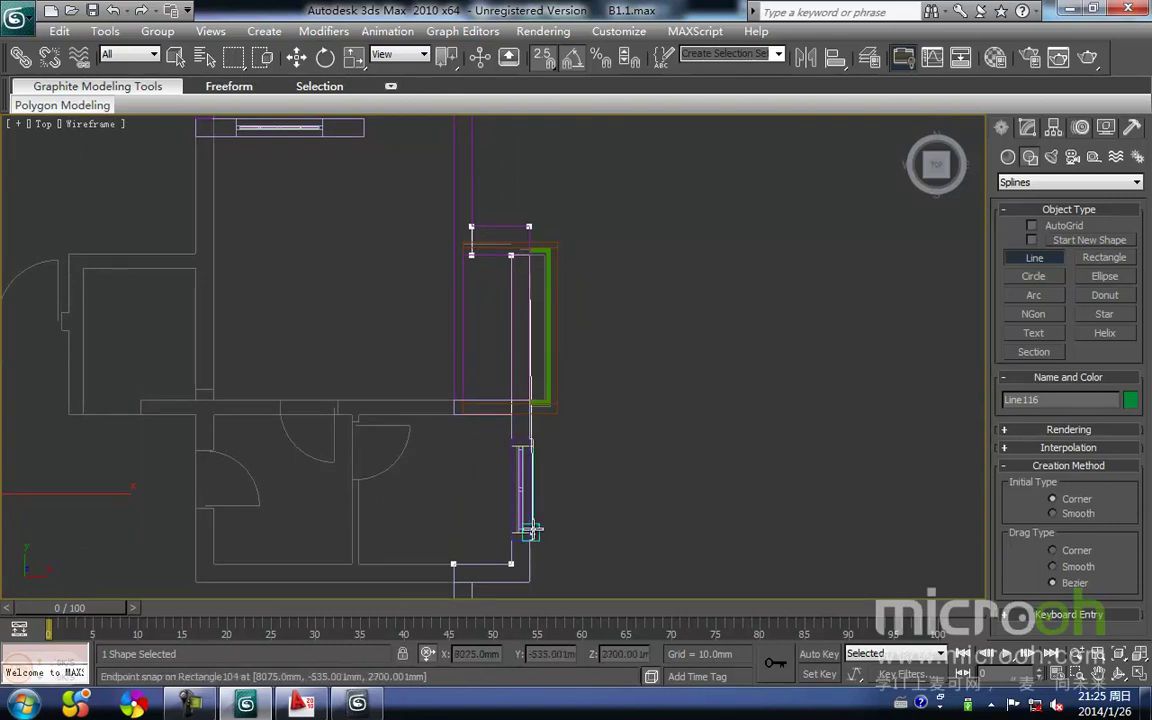
key("i")
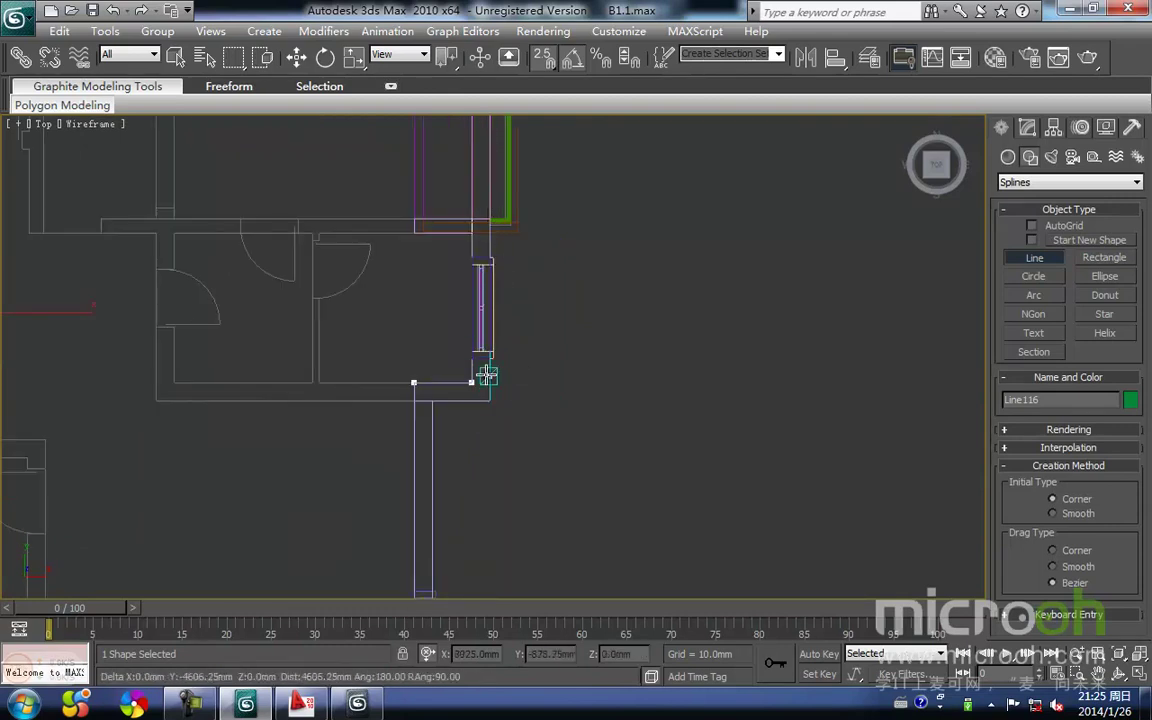
scroll(483, 357, "up", 3)
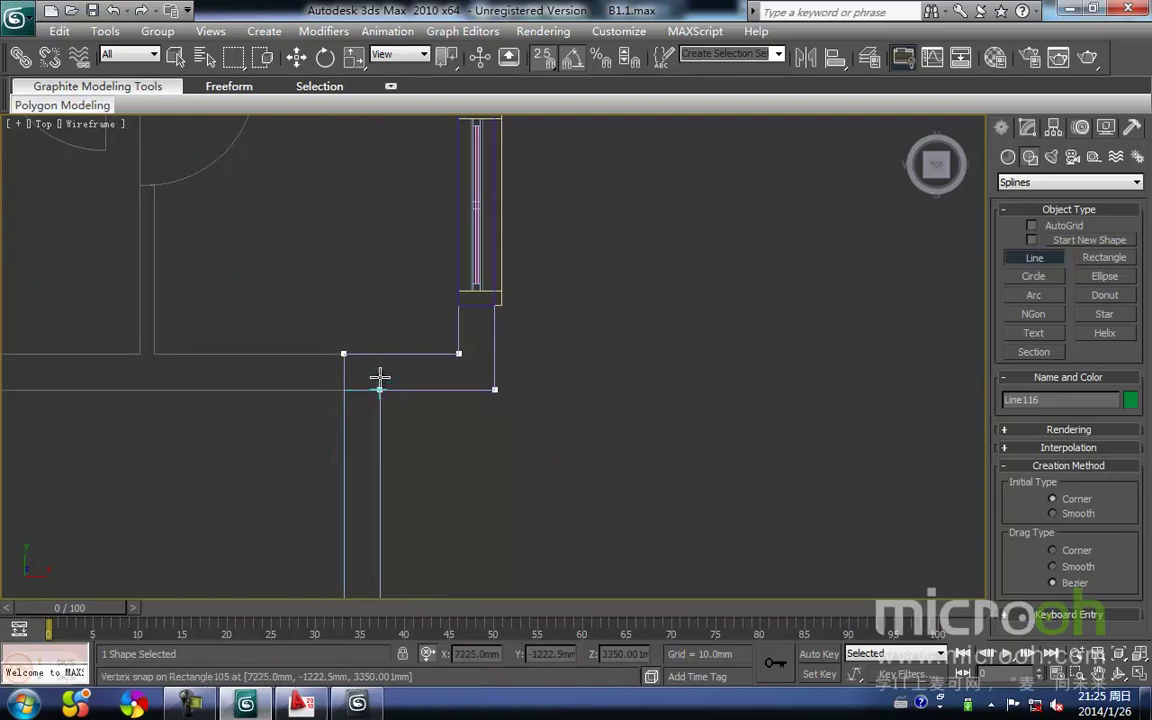
key("i")
scroll(481, 337, "down", 2)
key("i")
scroll(494, 354, "up", 3)
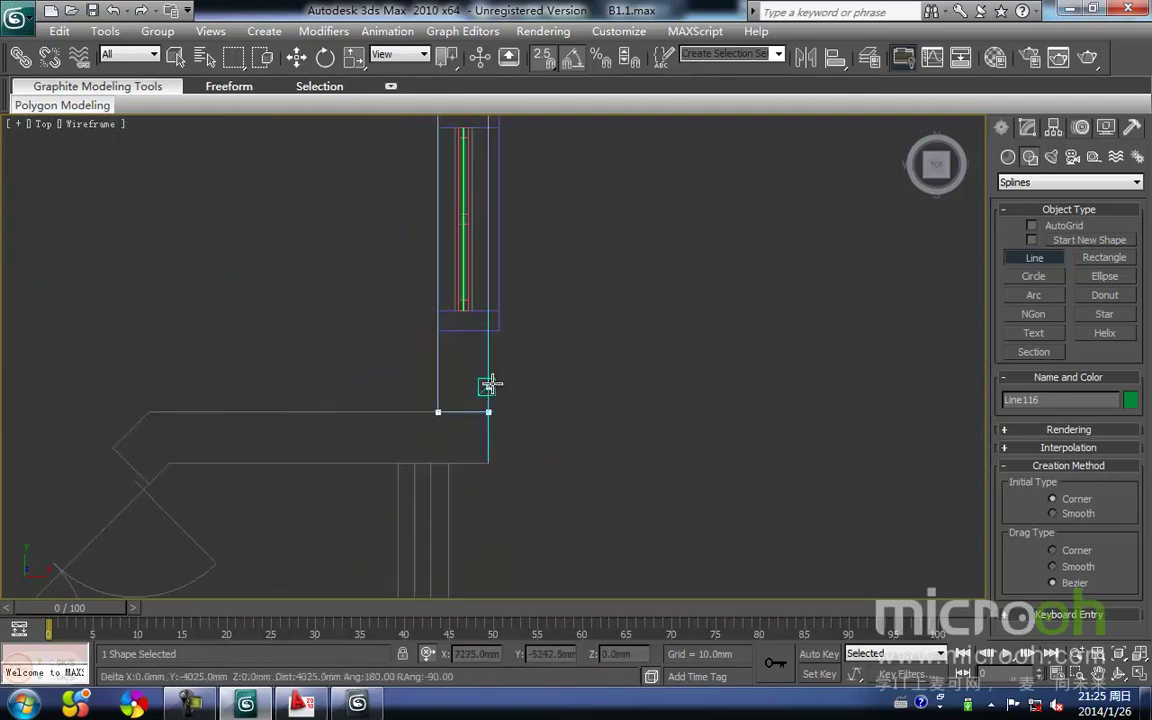
left_click(488, 408)
left_click(545, 408)
right_click(555, 388)
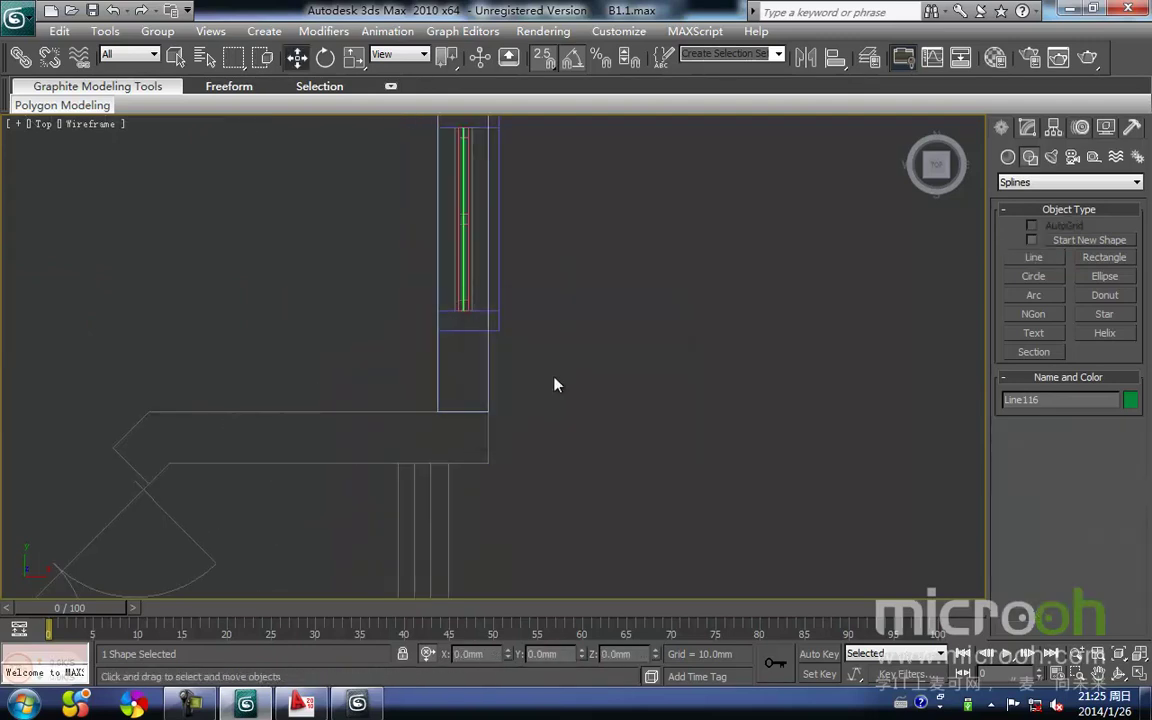
Move the closed wall outline vertically onto the top edge of the ground-floor wall in the right elevation
scroll(531, 455, "down", 1)
key("b")
key("z")
scroll(487, 411, "down", 3)
middle_click_drag(476, 363, 488, 481)
key("r")
key("z")
scroll(496, 442, "down", 4)
key("space")
left_click_drag(505, 332, 511, 224)
scroll(451, 288, "up", 3)
middle_click_drag(451, 288, 486, 356)
scroll(519, 355, "up", 2)
left_click_drag(564, 256, 563, 233)
middle_click_drag(217, 295, 418, 310)
left_click_drag(424, 314, 422, 323)
middle_click_drag(422, 323, 392, 341)
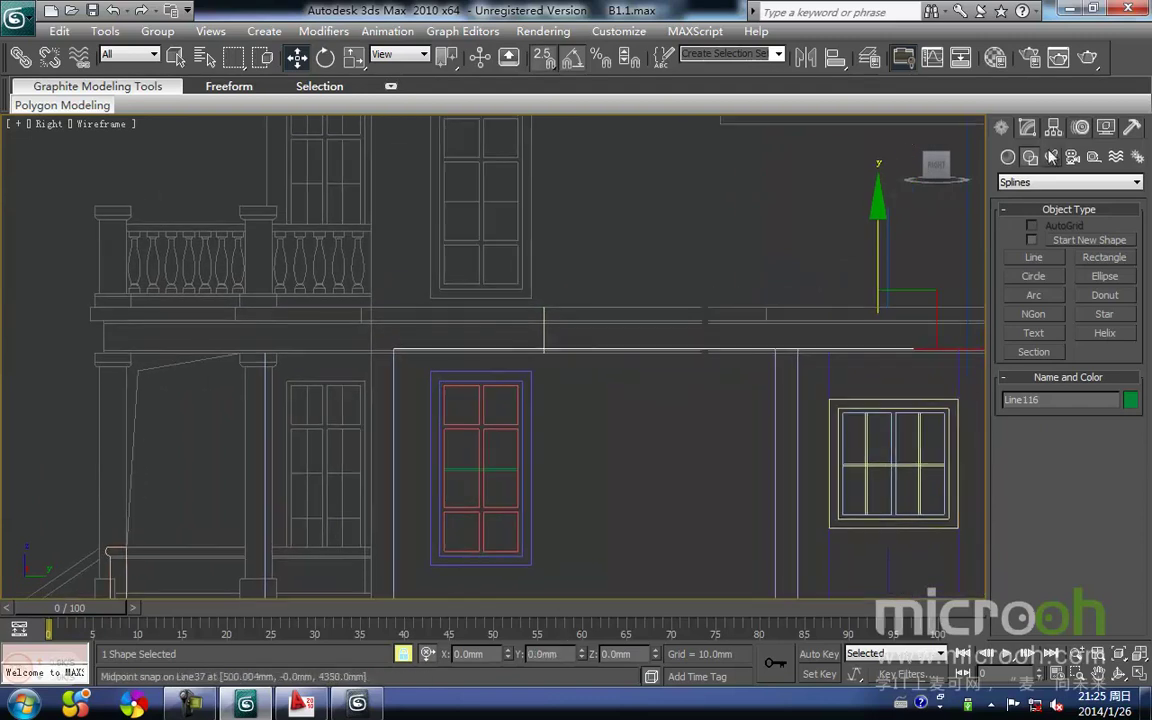
Extrude the wall outline 450 mm to form the band above the ground floor
left_click(1027, 127)
left_click(1101, 203)
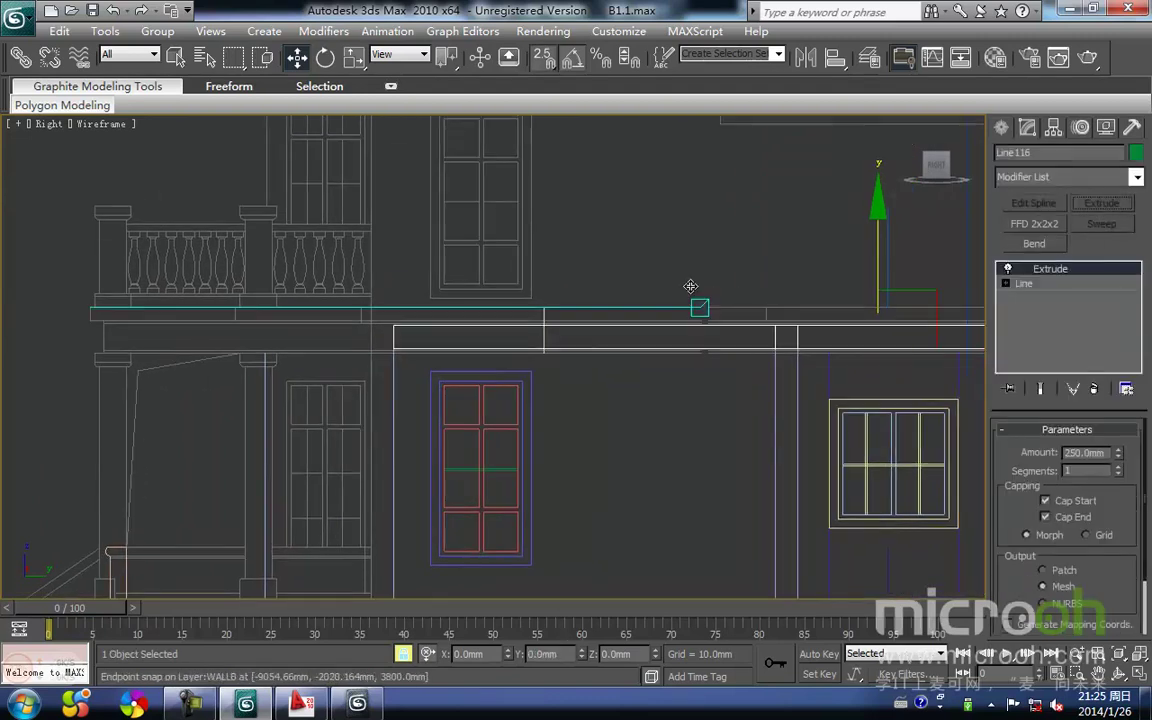
scroll(760, 272, "up", 5)
middle_click_drag(797, 240, 764, 275)
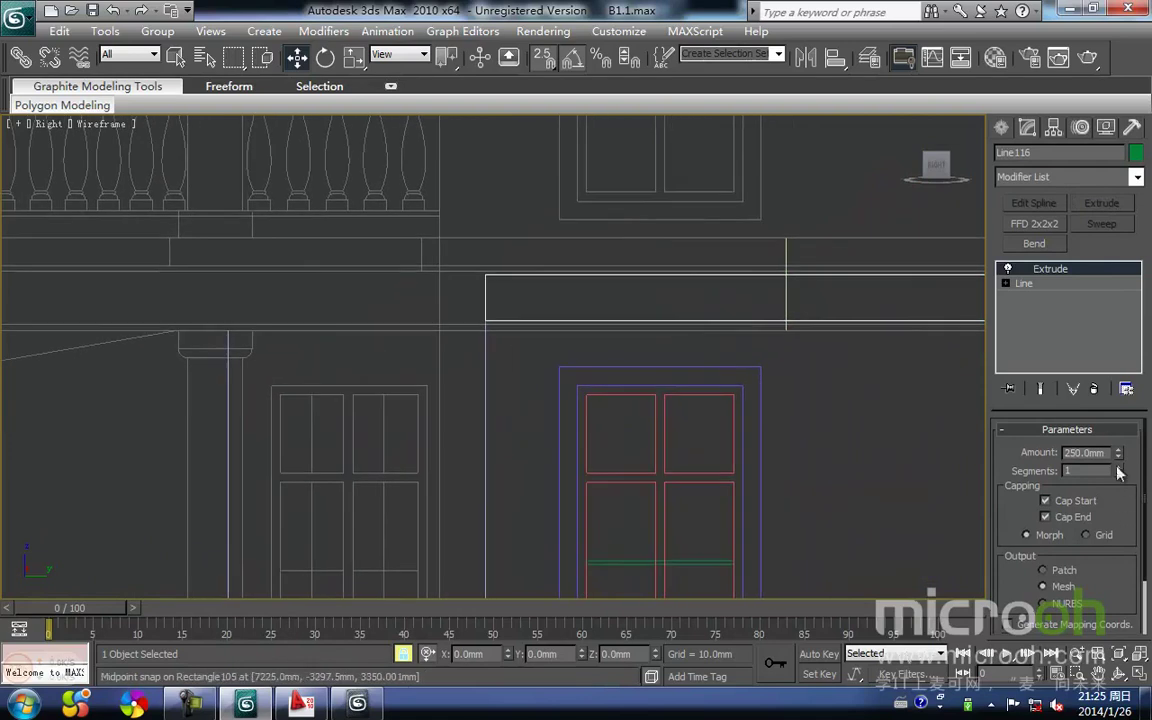
type("500")
key("Return")
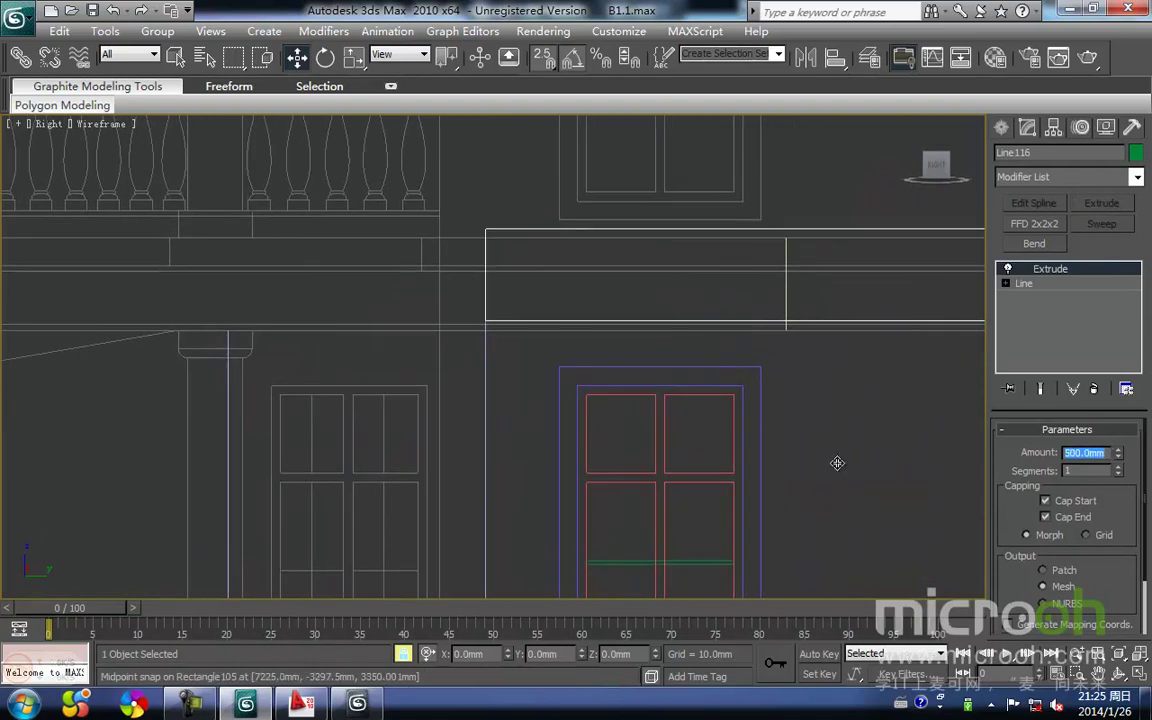
type("450")
key("Return")
middle_click_drag(573, 306, 551, 375)
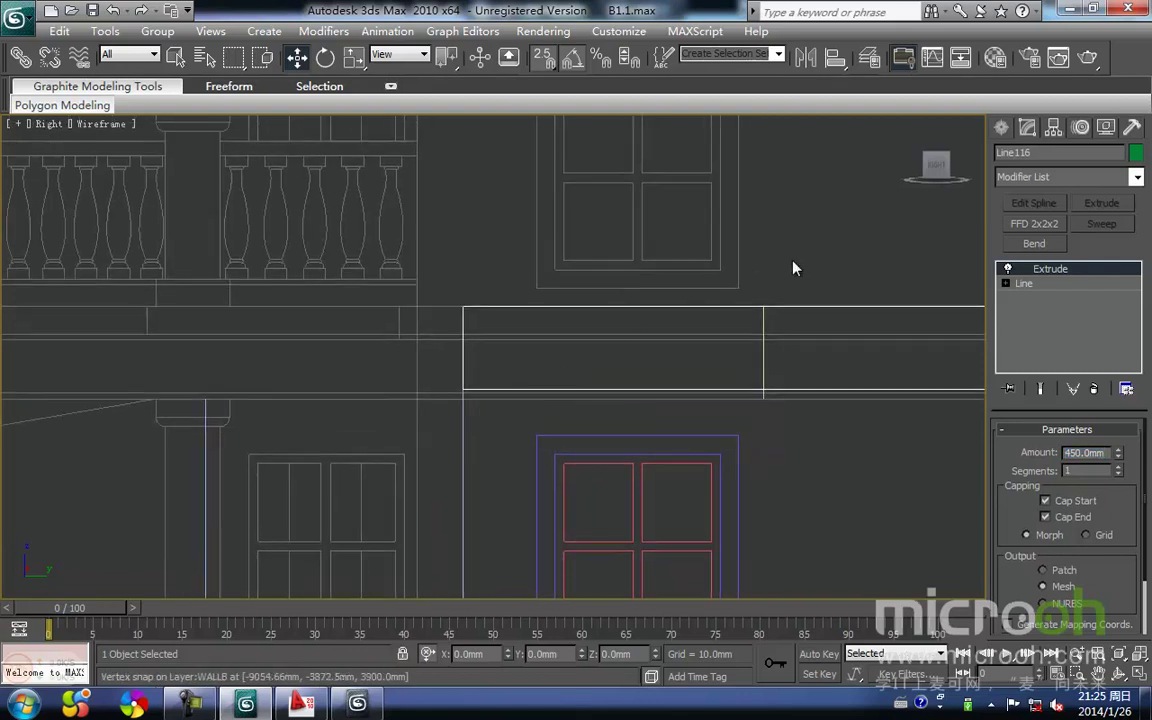
Assign the 文化石贴面 material to the extruded band in a shaded view
left_click(777, 268)
middle_click_drag(787, 266, 716, 287)
key("F3")
left_click(630, 368)
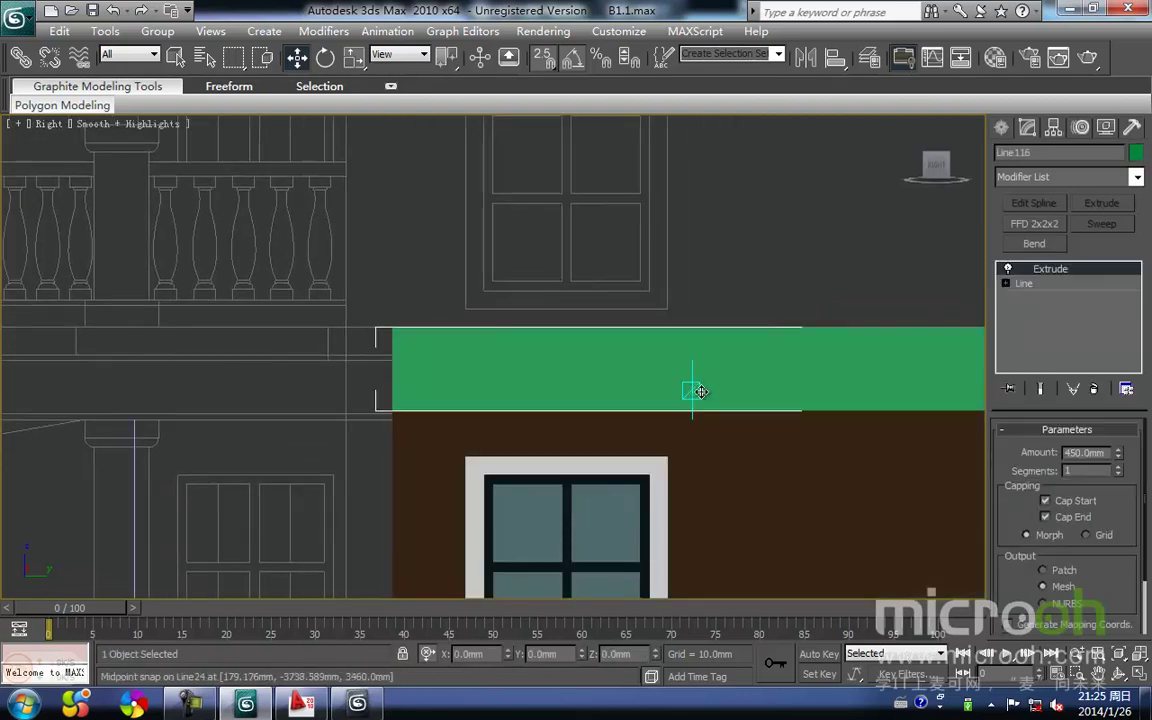
scroll(627, 373, "down", 2)
scroll(625, 371, "down", 2)
key("m")
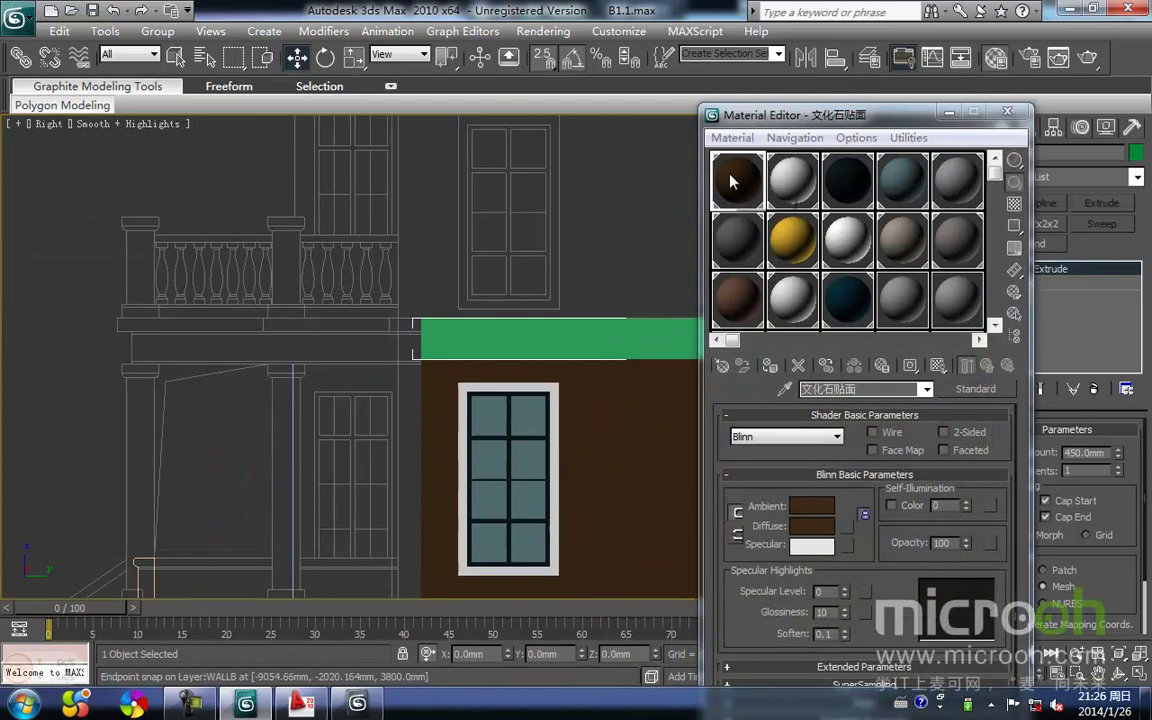
left_click(769, 366)
left_click(617, 262)
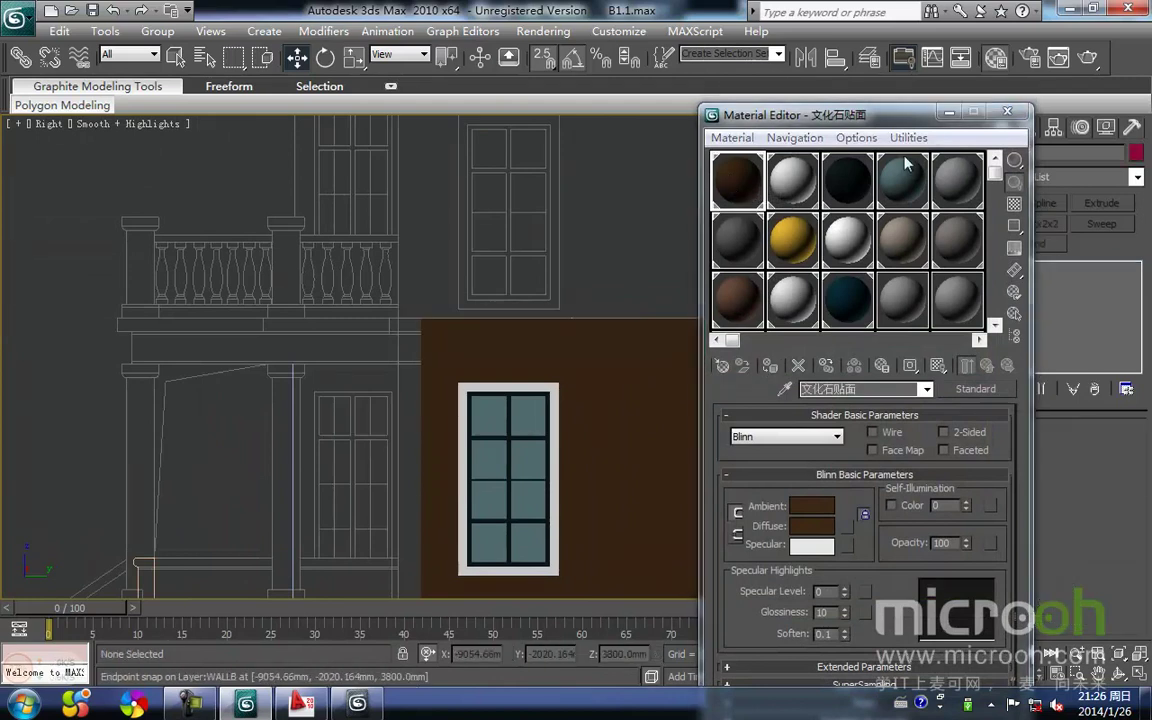
left_click(947, 113)
Examine the whole model and the right elevation's upper floor and roof lines above the ground-floor wall
scroll(600, 328, "down", 5)
middle_click_drag(609, 368, 601, 467, "alt")
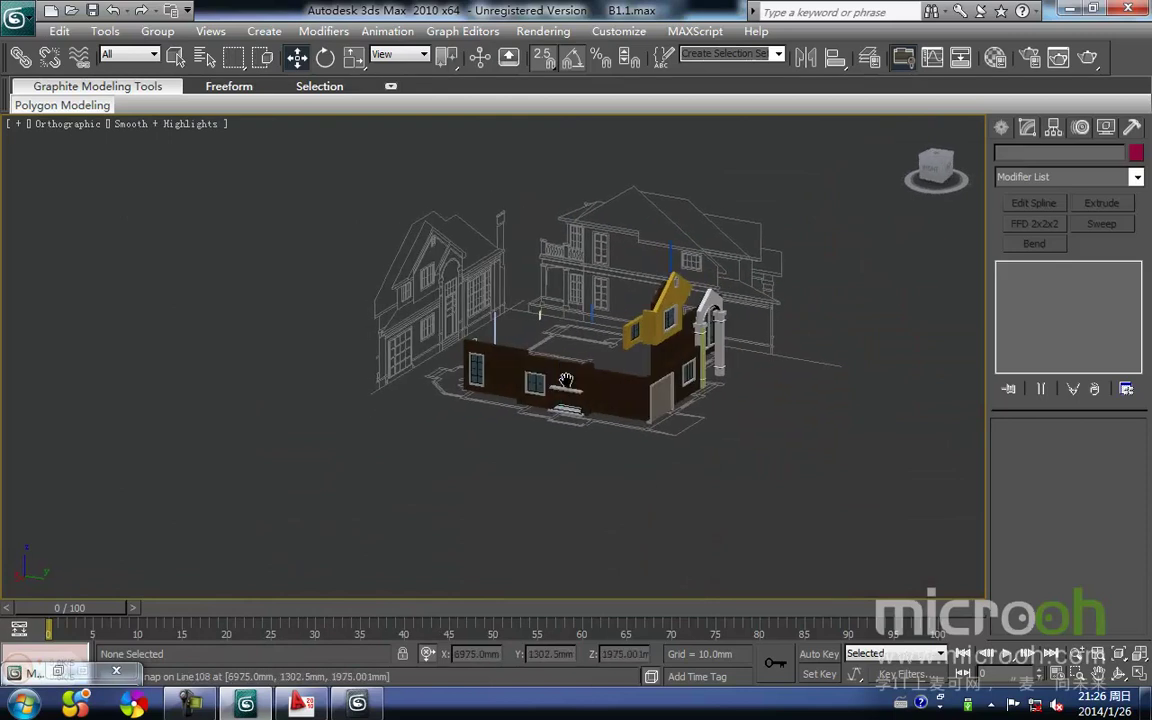
middle_click_drag(561, 380, 570, 380)
scroll(570, 380, "up", 2)
key("l")
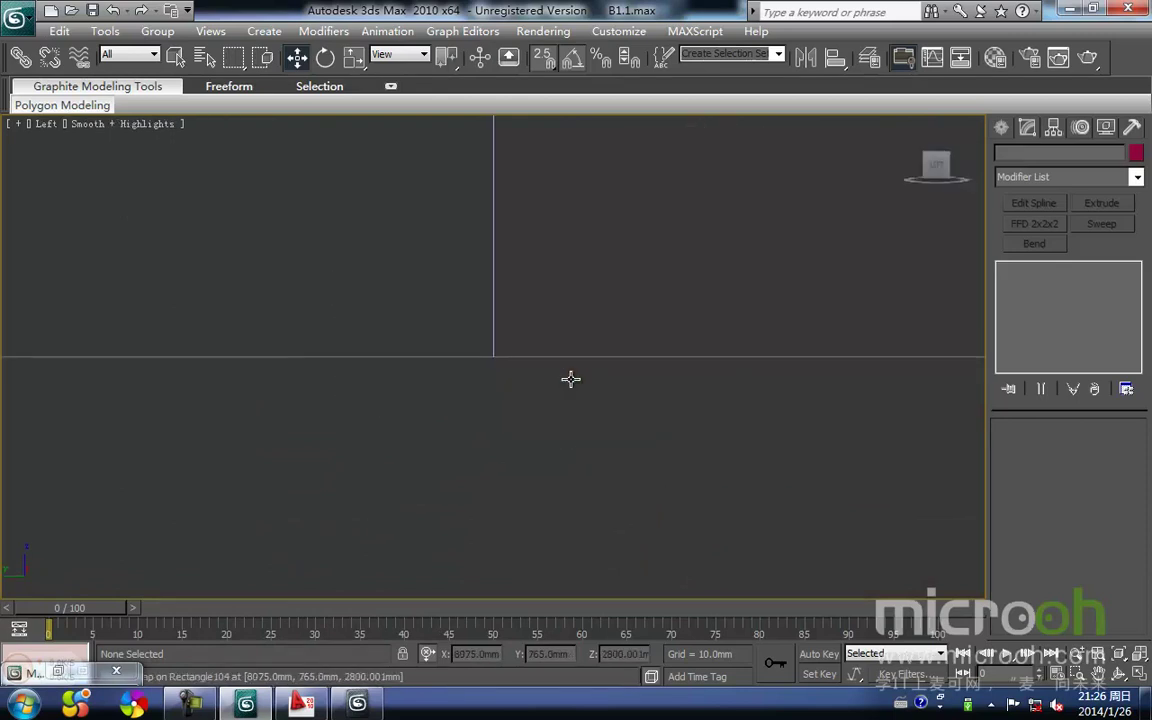
key("z")
middle_click_drag(556, 389, 679, 414)
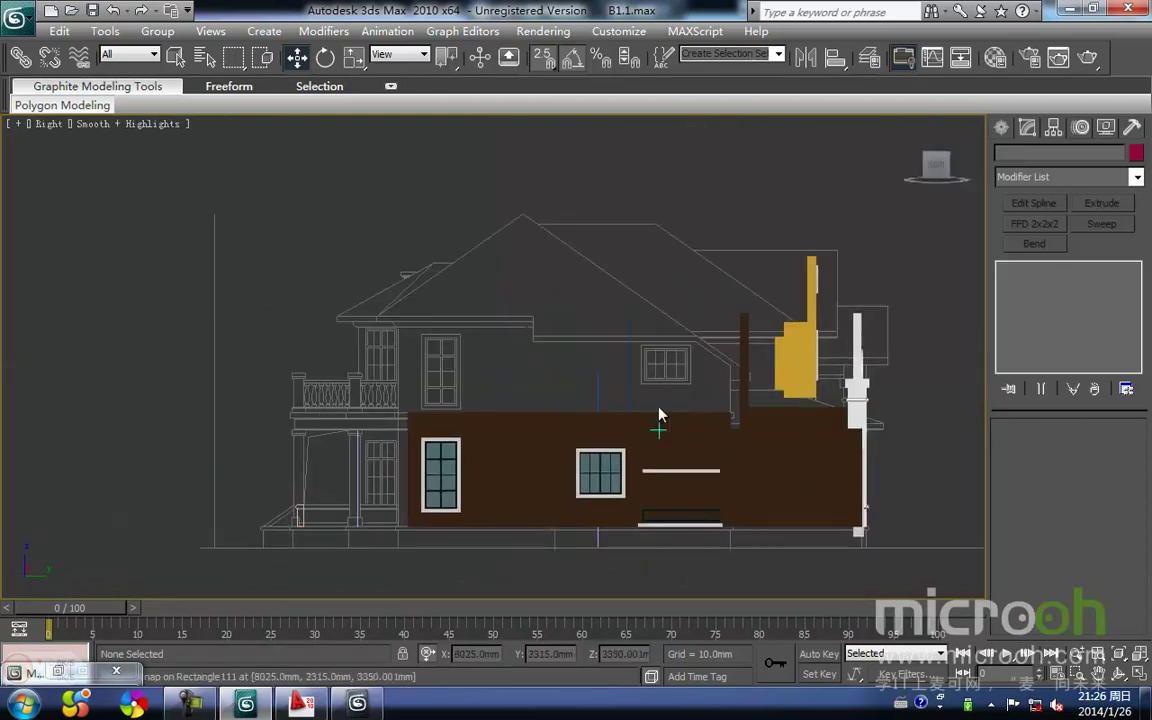
scroll(519, 356, "up", 2)
middle_click_drag(573, 388, 572, 367)
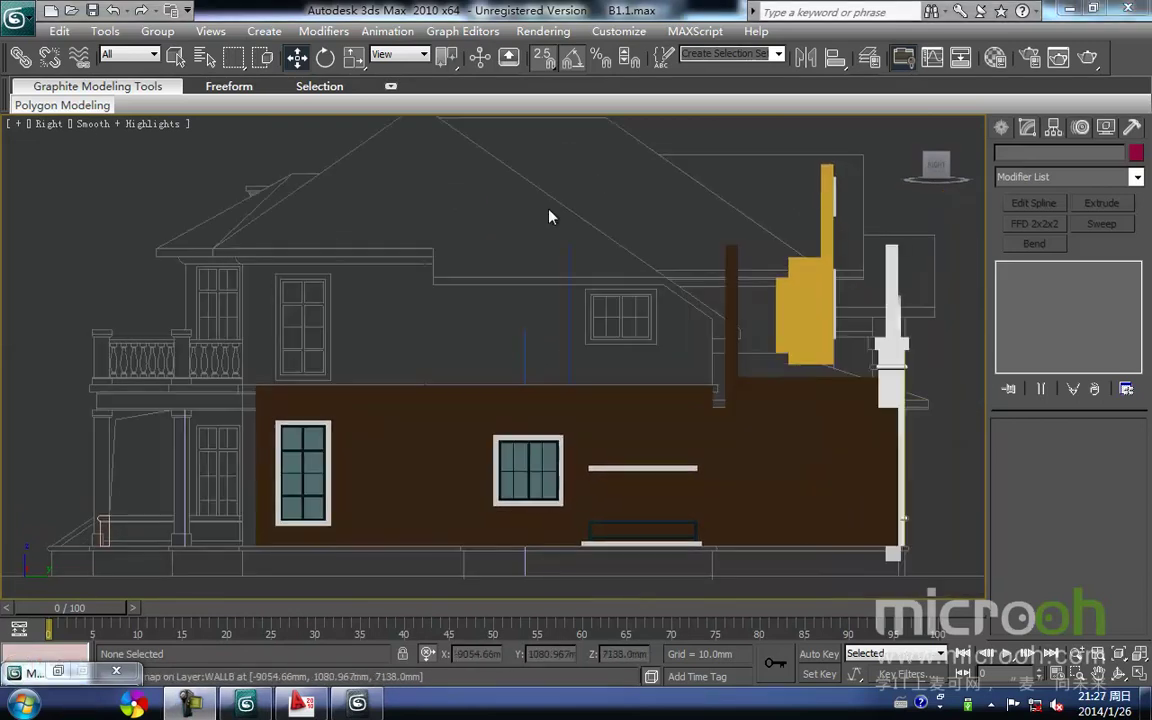
middle_click_drag(420, 343, 483, 374)
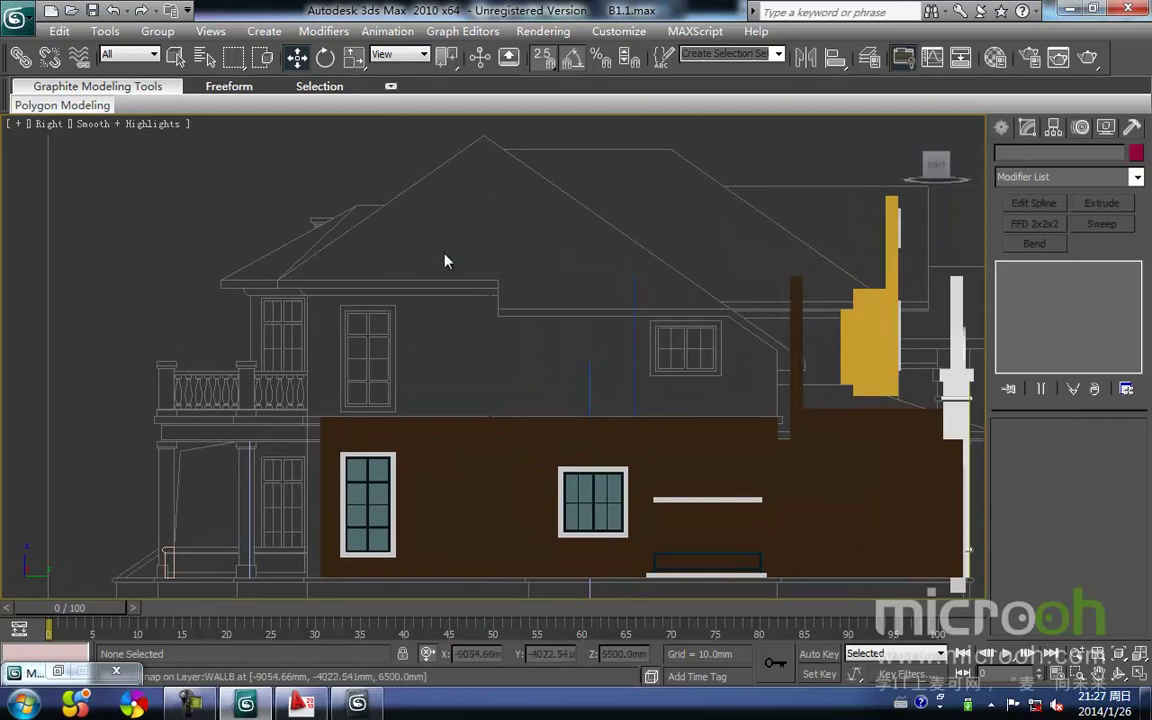
middle_click_drag(455, 324, 524, 342)
Show layer p2 and hide layer p1 so the upper-floor plan replaces the ground-floor plan
key("t")
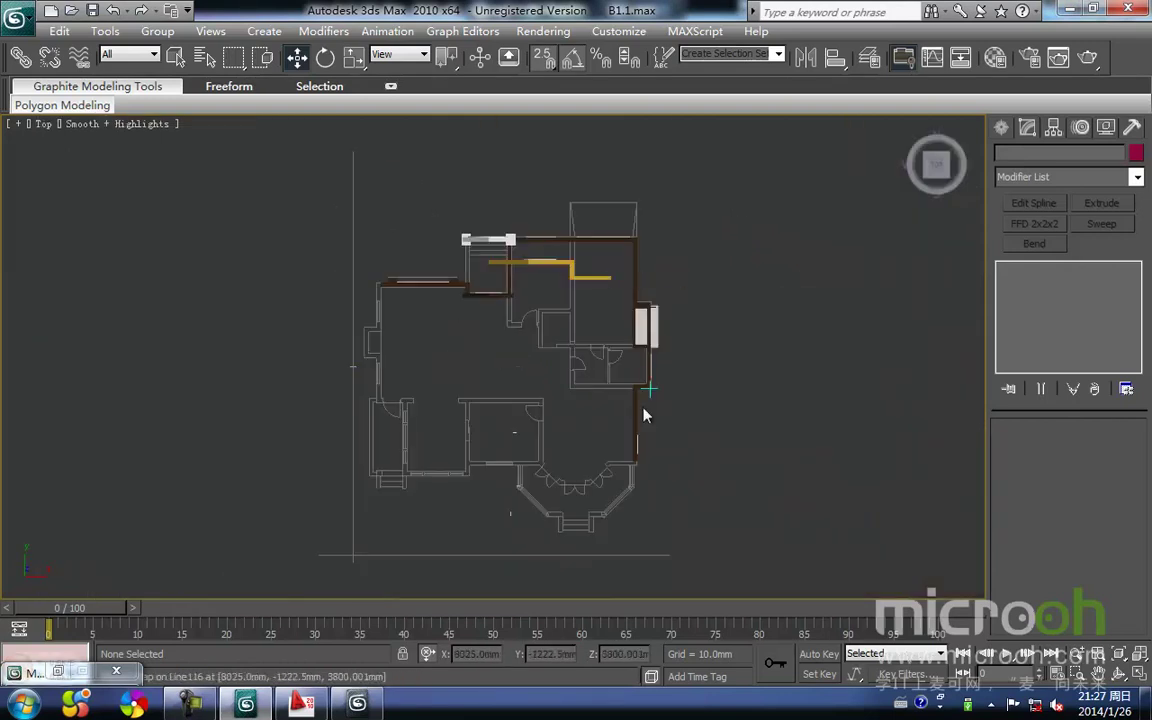
left_click(869, 57)
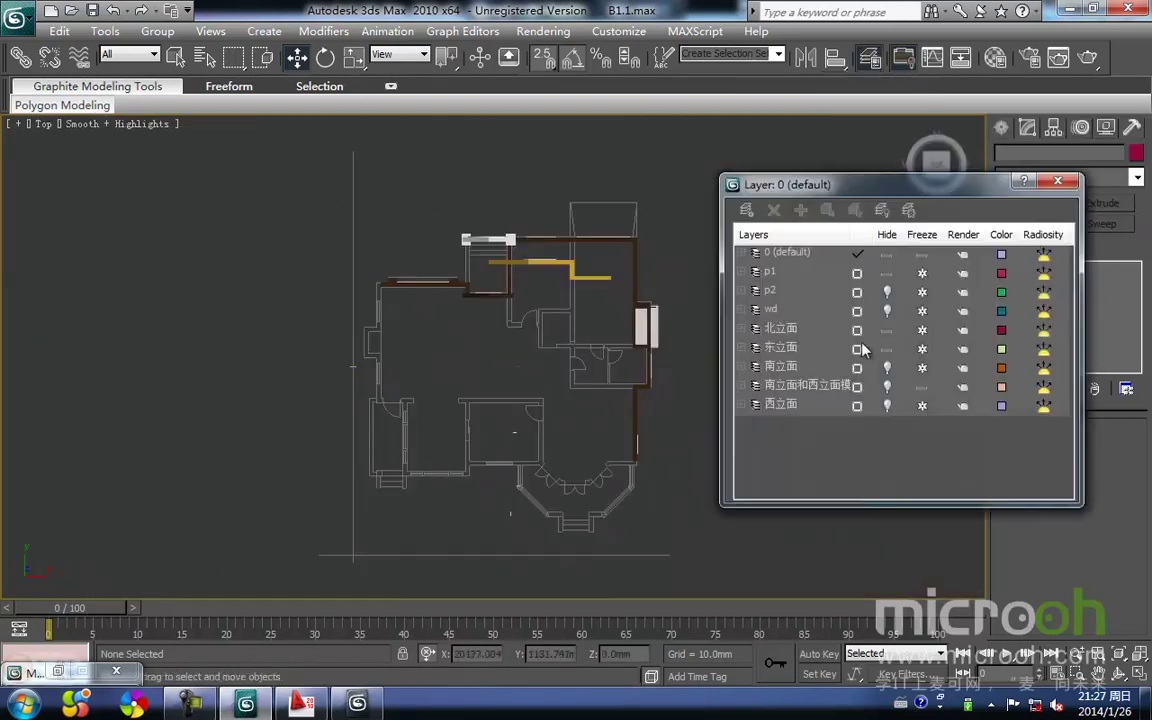
left_click(888, 292)
left_click(887, 273)
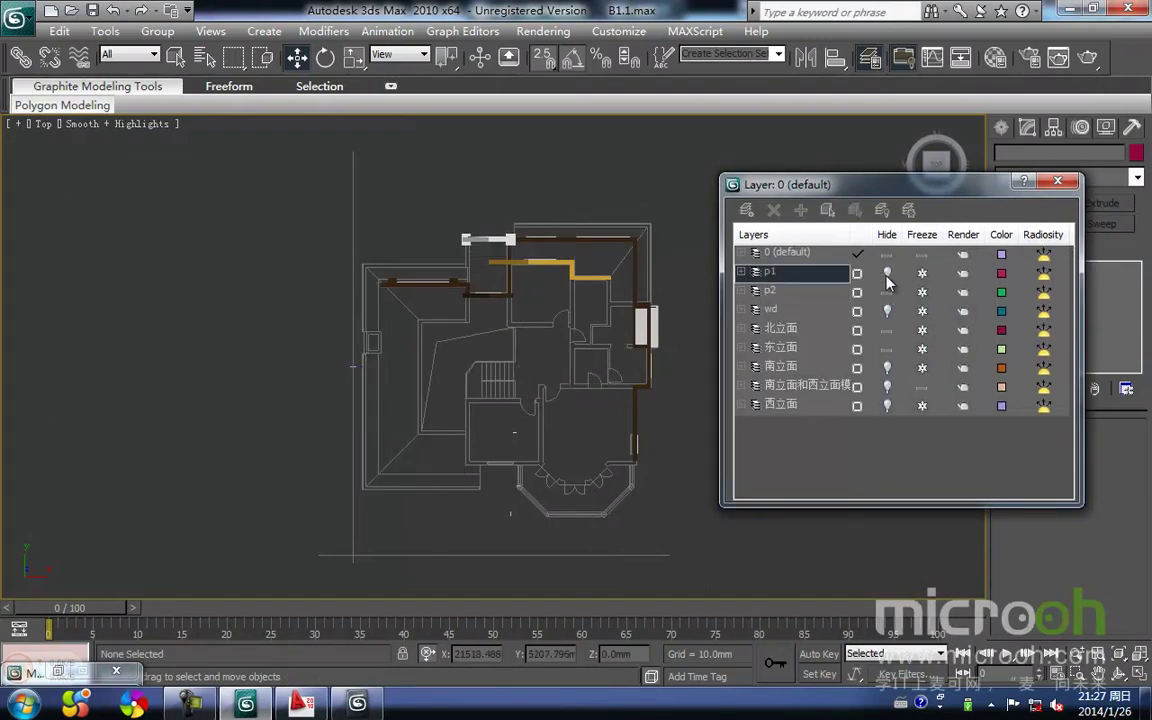
left_click(1046, 184)
Examine the upper-floor plan's right-hand walls against the modelled ground-floor walls in wireframe
middle_click_drag(483, 380, 497, 360)
scroll(542, 383, "up", 3)
middle_click_drag(730, 406, 462, 492)
key("F3")
key("F3")
key("F3")
scroll(500, 400, "up", 4)
scroll(398, 406, "down", 2)
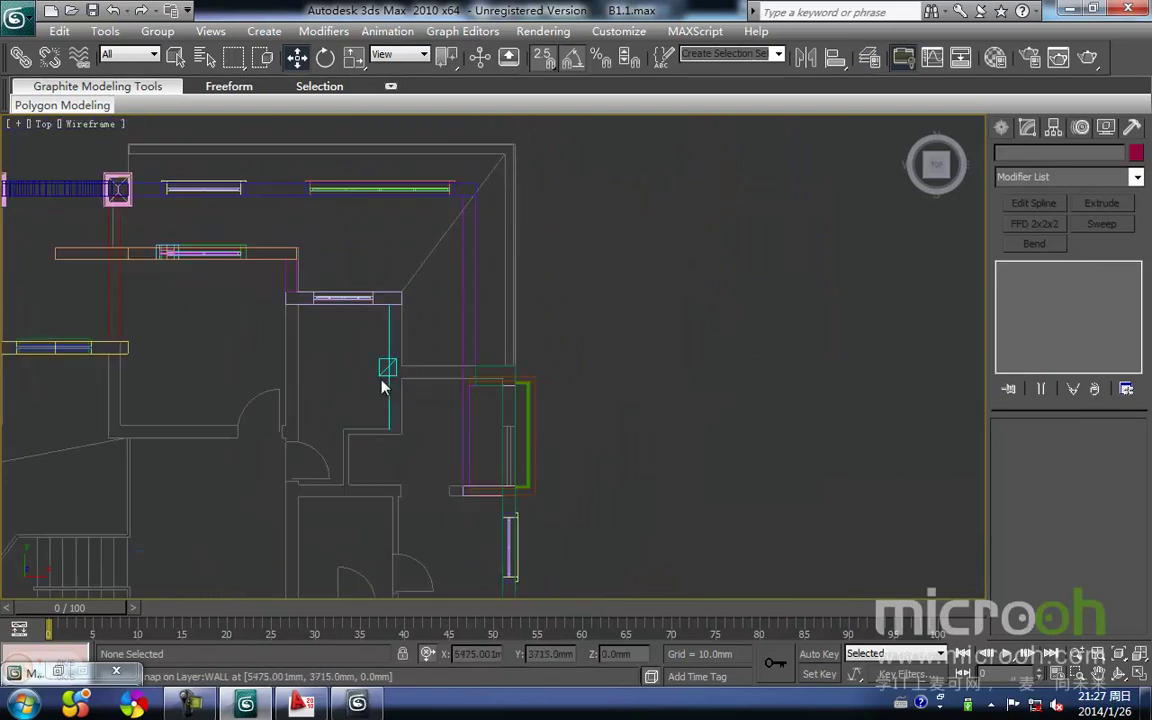
middle_click_drag(397, 334, 399, 311)
scroll(404, 331, "down", 2)
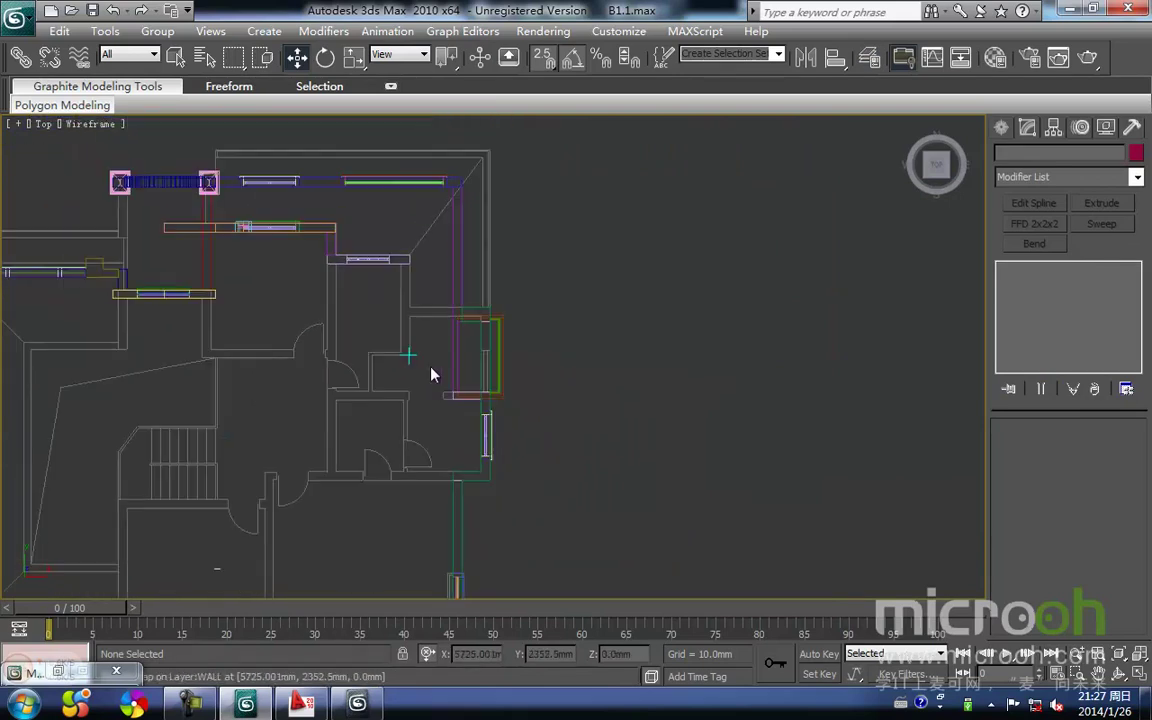
middle_click_drag(490, 396, 481, 349)
mouse_move(461, 426)
middle_mouse_down()
mouse_move(460, 353)
mouse_move(458, 432)
middle_mouse_up()
middle_click_drag(463, 315, 502, 393)
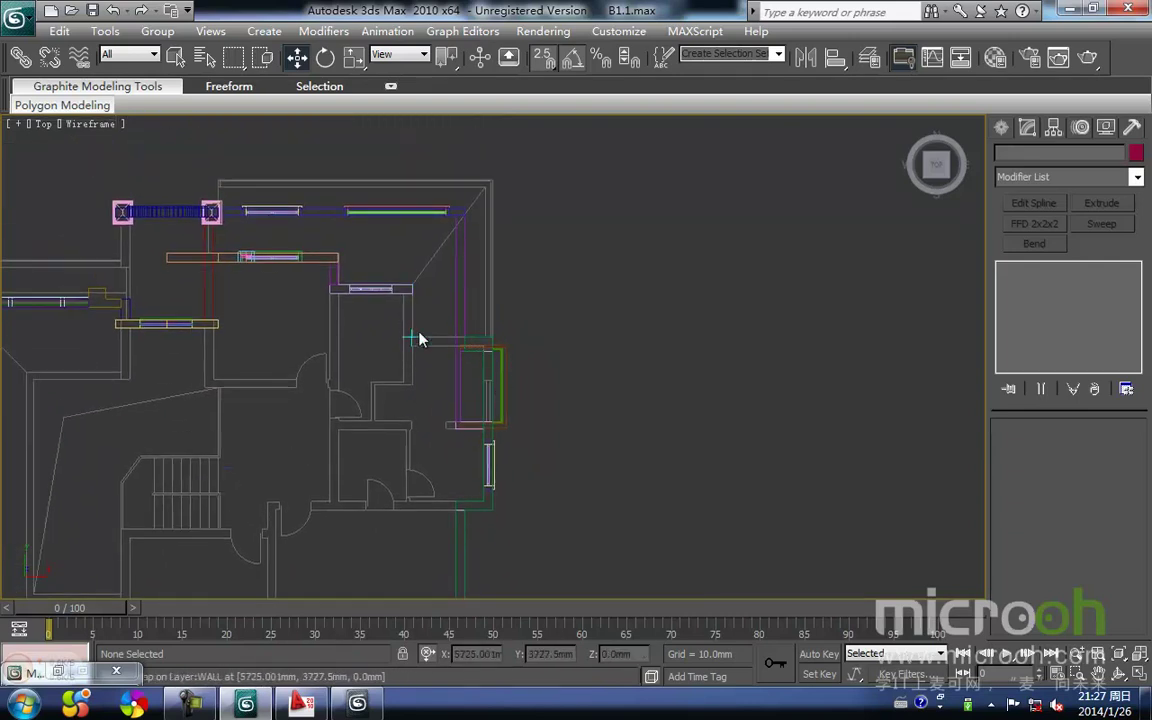
middle_click_drag(415, 340, 418, 236)
middle_click_drag(460, 379, 452, 344)
scroll(445, 458, "up", 4)
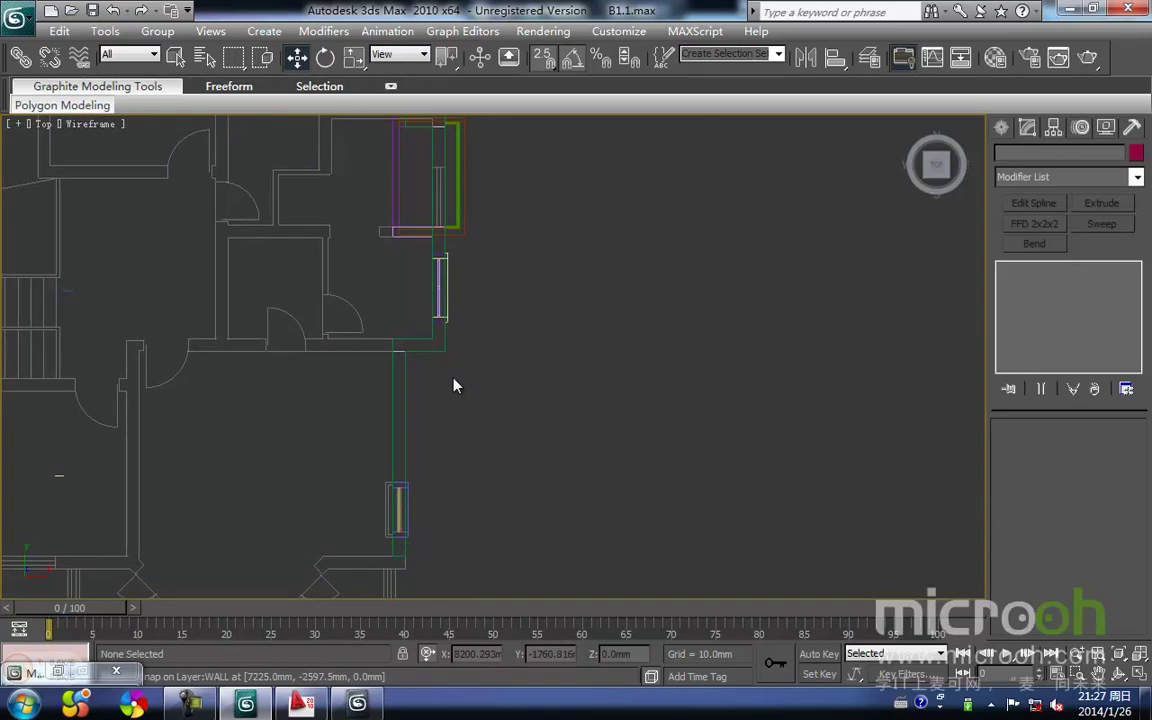
Draw a rectangle about 3615 mm wide and 2700 mm high on the right elevation, from the band's top edge to the eaves line
key("r")
key("z")
scroll(409, 327, "up", 4)
scroll(393, 352, "up", 2)
middle_click_drag(393, 352, 526, 390)
scroll(526, 391, "down", 2)
middle_click_drag(452, 384, 460, 391)
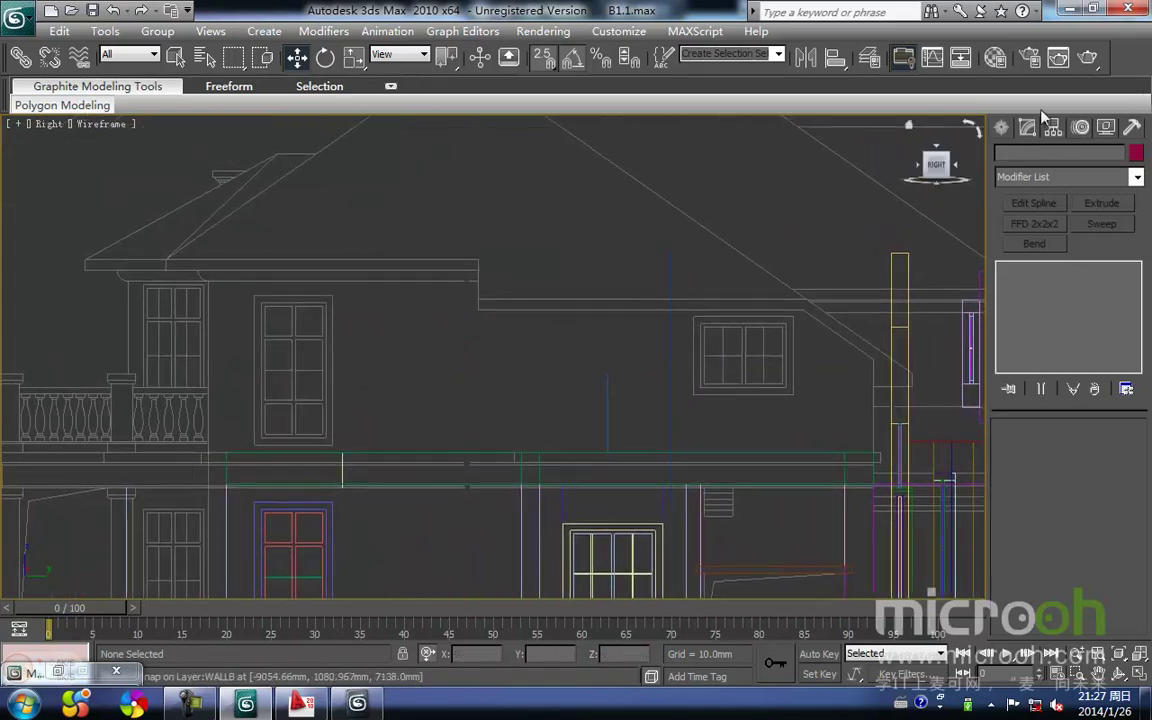
left_click(1001, 127)
left_click(1029, 157)
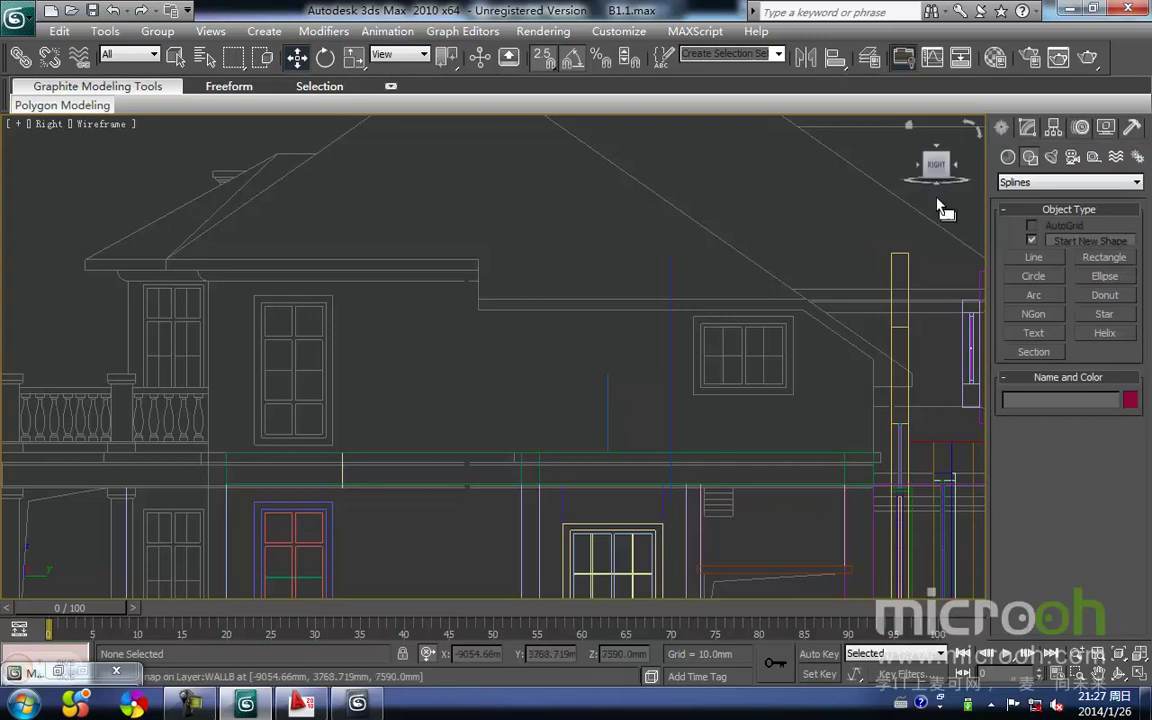
left_click(1103, 258)
middle_click_drag(316, 407, 302, 437)
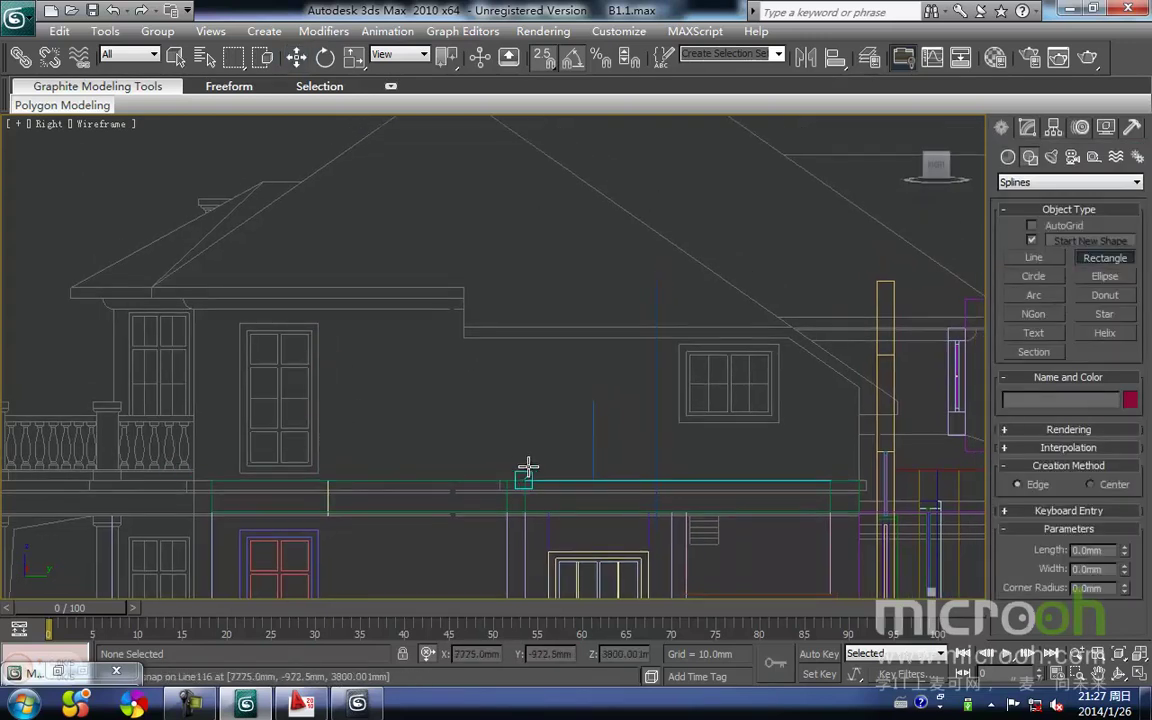
left_click_drag(528, 467, 268, 288)
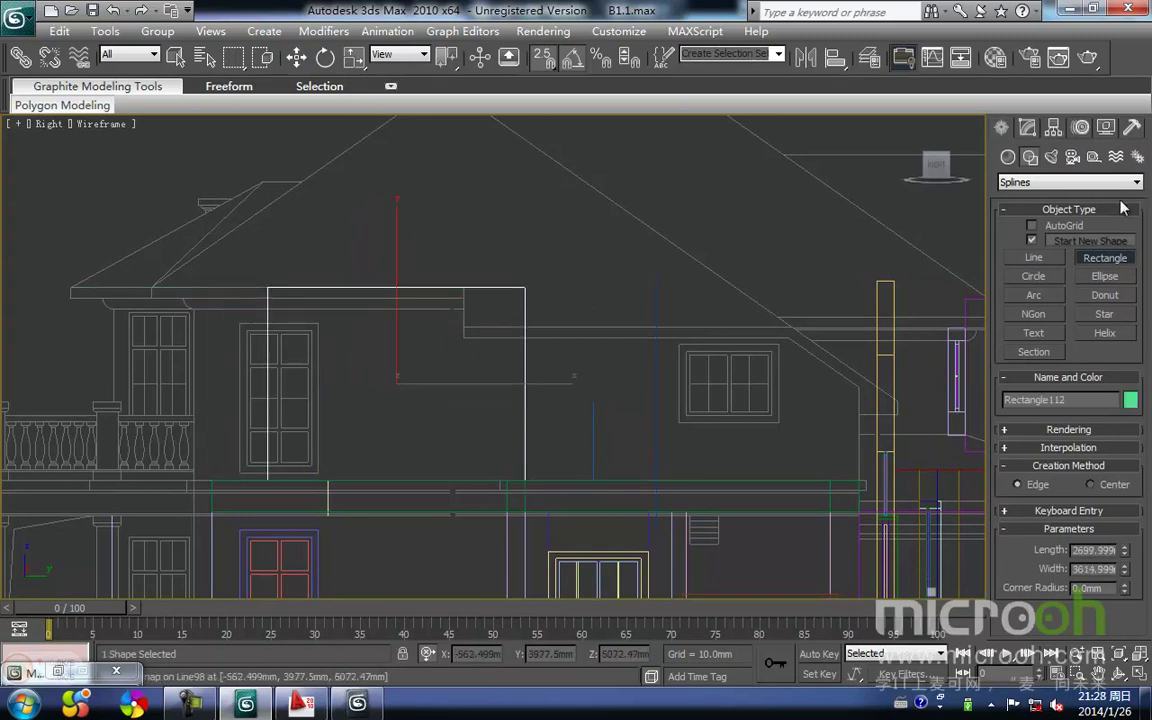
Add an Edit Spline modifier to the wall rectangle and snap its two left vertices to the left edge of the band below
left_click(1027, 127)
left_click(1034, 203)
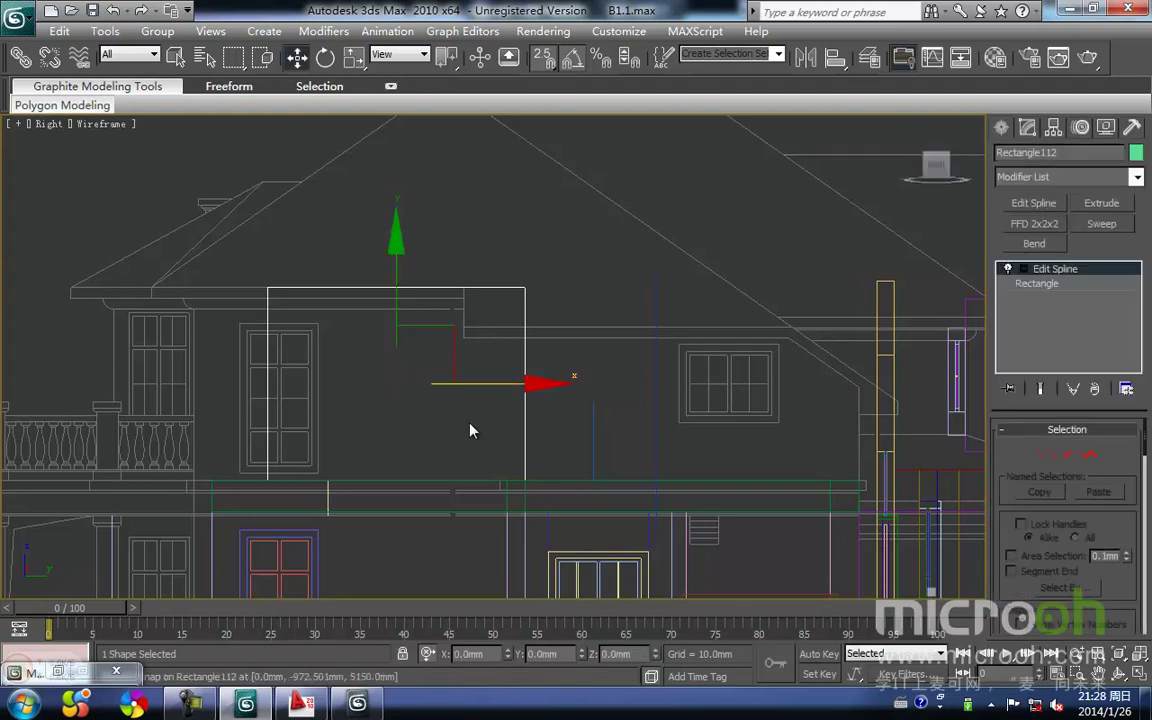
left_click(1046, 452)
middle_click_drag(338, 450, 496, 458)
left_click_drag(443, 536, 355, 211)
key("space")
middle_click_drag(428, 460, 442, 409)
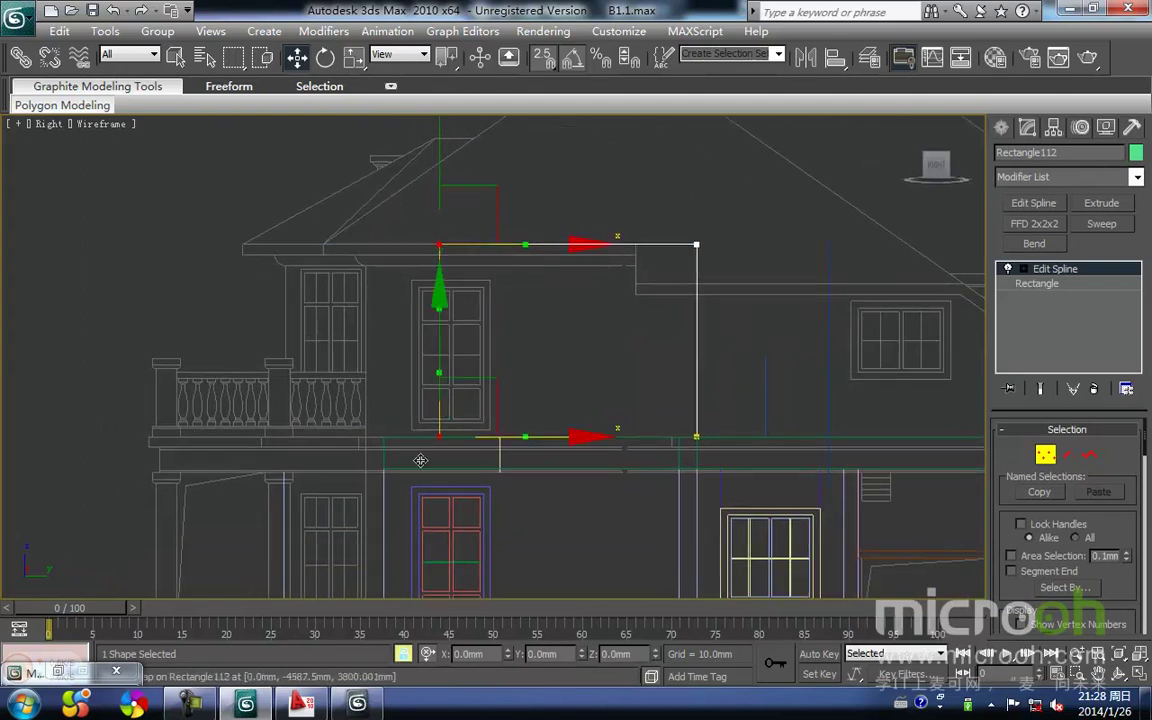
left_click_drag(429, 442, 376, 444)
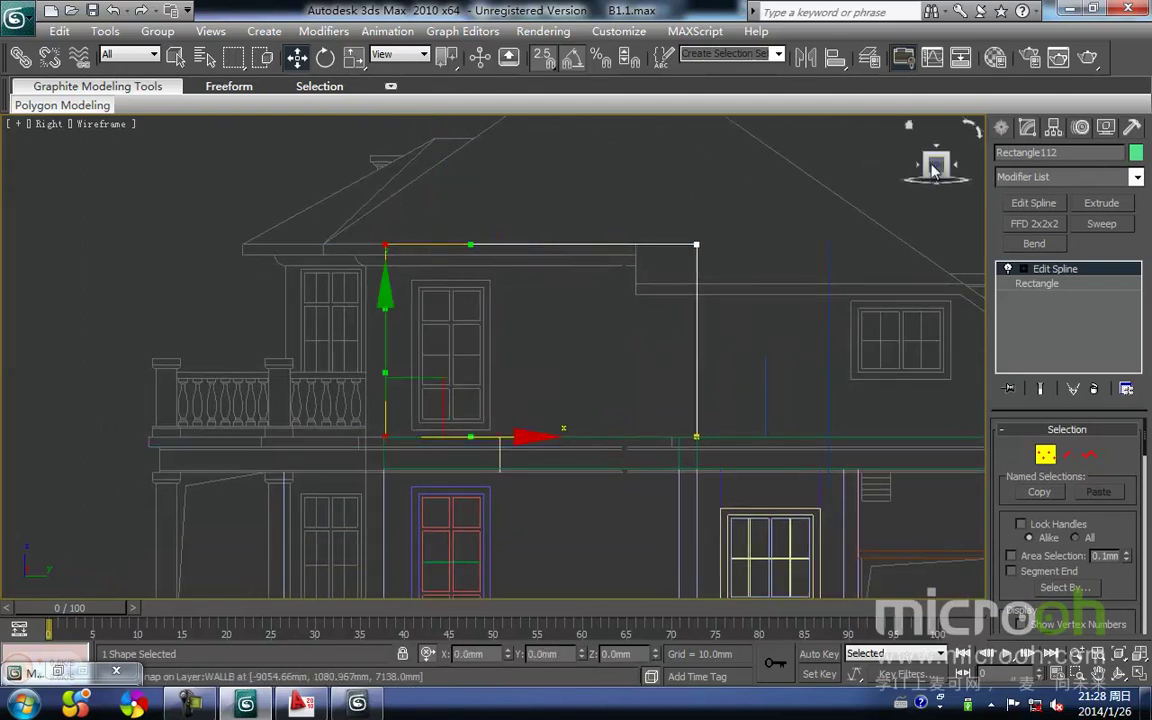
Draw a rectangle over the outer frame of the tall upper-floor window on the right elevation
left_click(1000, 129)
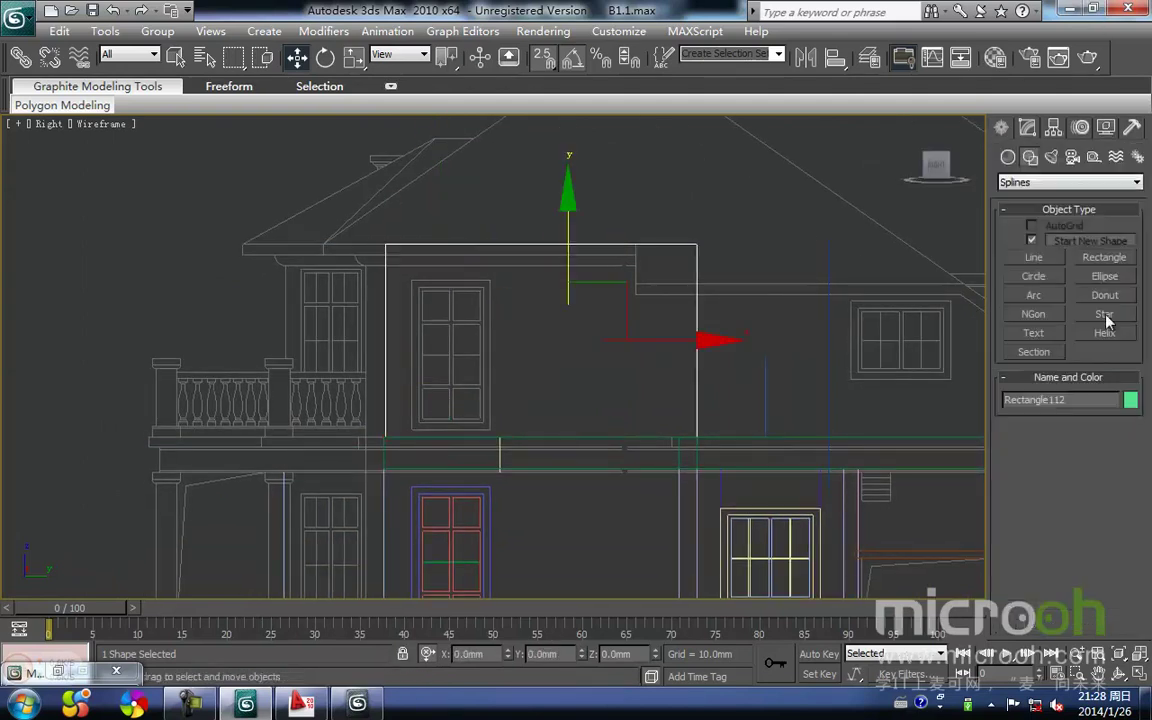
left_click(1104, 258)
scroll(446, 362, "up", 2)
middle_click_drag(446, 362, 442, 375)
mouse_move(400, 254)
left_mouse_down()
mouse_move(496, 470)
mouse_move(514, 466)
left_mouse_up()
Convert the wall rectangle to an editable spline and attach the window rectangle to it as an opening
key("w")
left_click(551, 412)
left_click(511, 362)
right_click(505, 365)
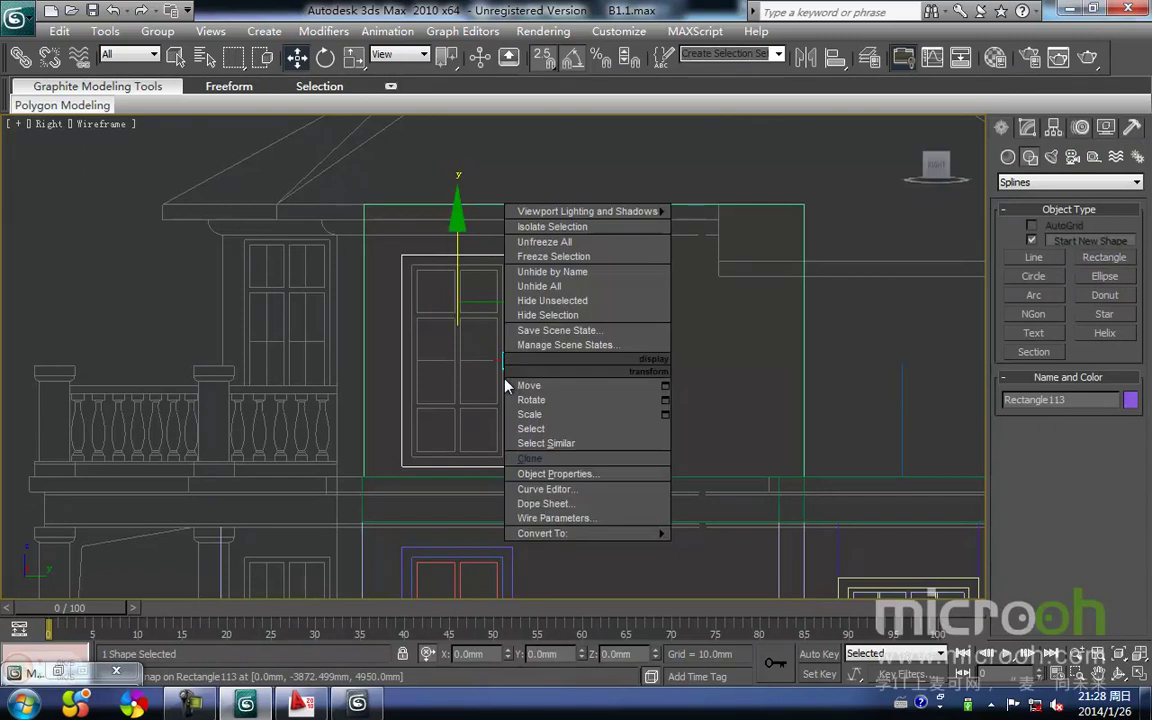
left_click(803, 334)
right_click(801, 334)
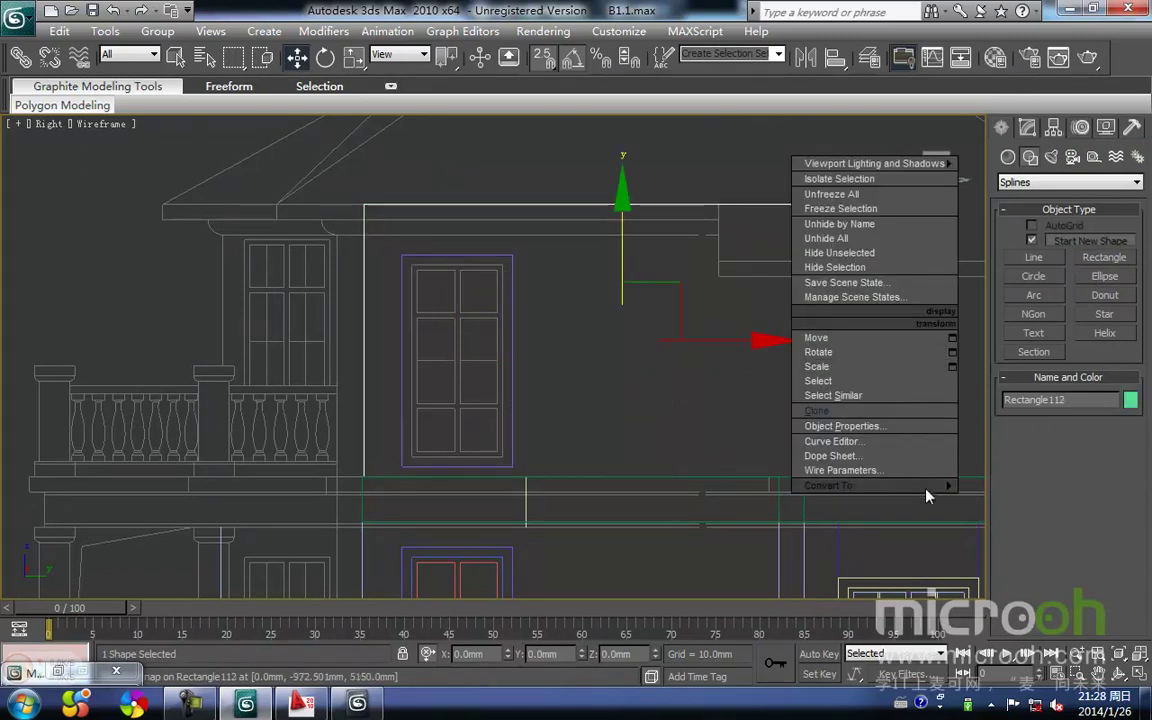
mouse_move(950, 487)
left_click(1010, 486)
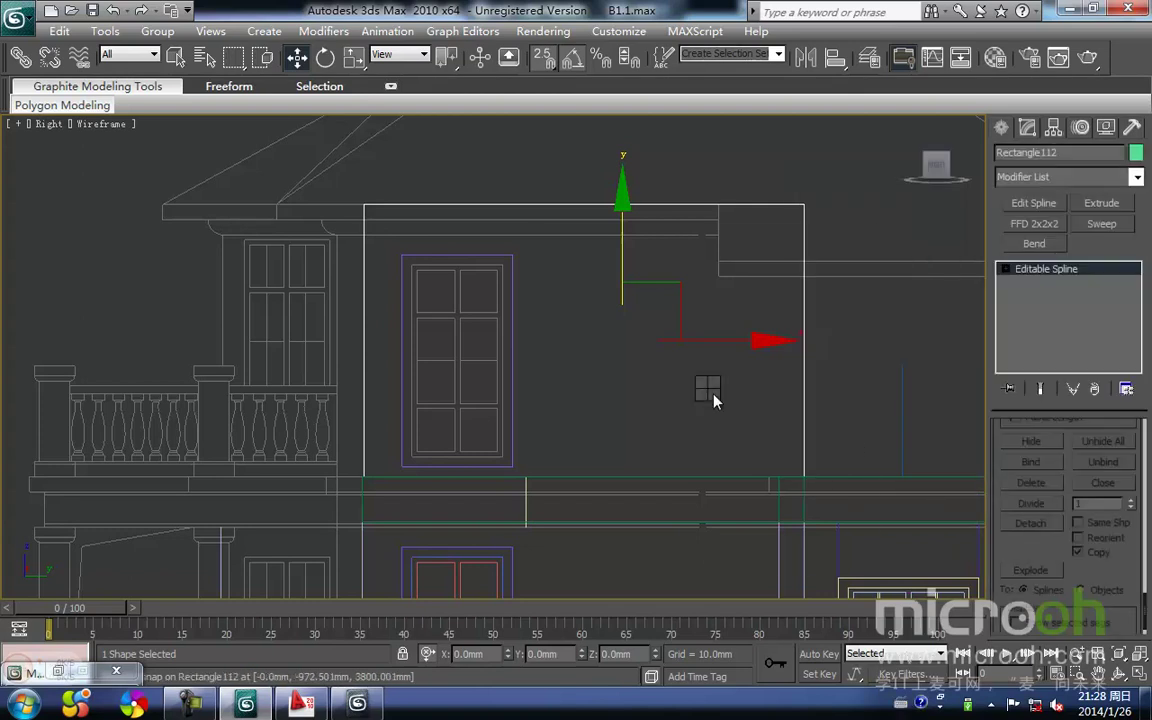
right_click(707, 393)
left_click(674, 428)
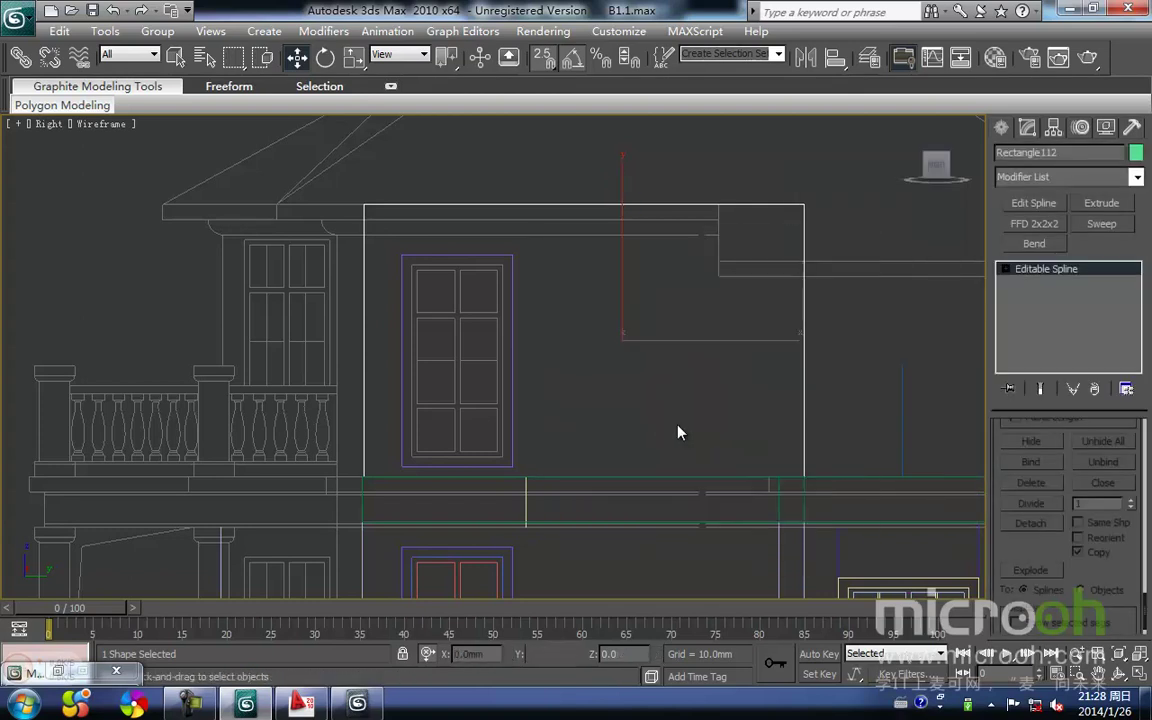
left_click(510, 407)
right_click(560, 384)
Move the wall shape in plan onto the inner face of the right-hand wall, snapped to its lower corner
left_click_drag(560, 383, 544, 204)
middle_click_drag(545, 224, 479, 295)
key("t")
scroll(525, 355, "down", 5)
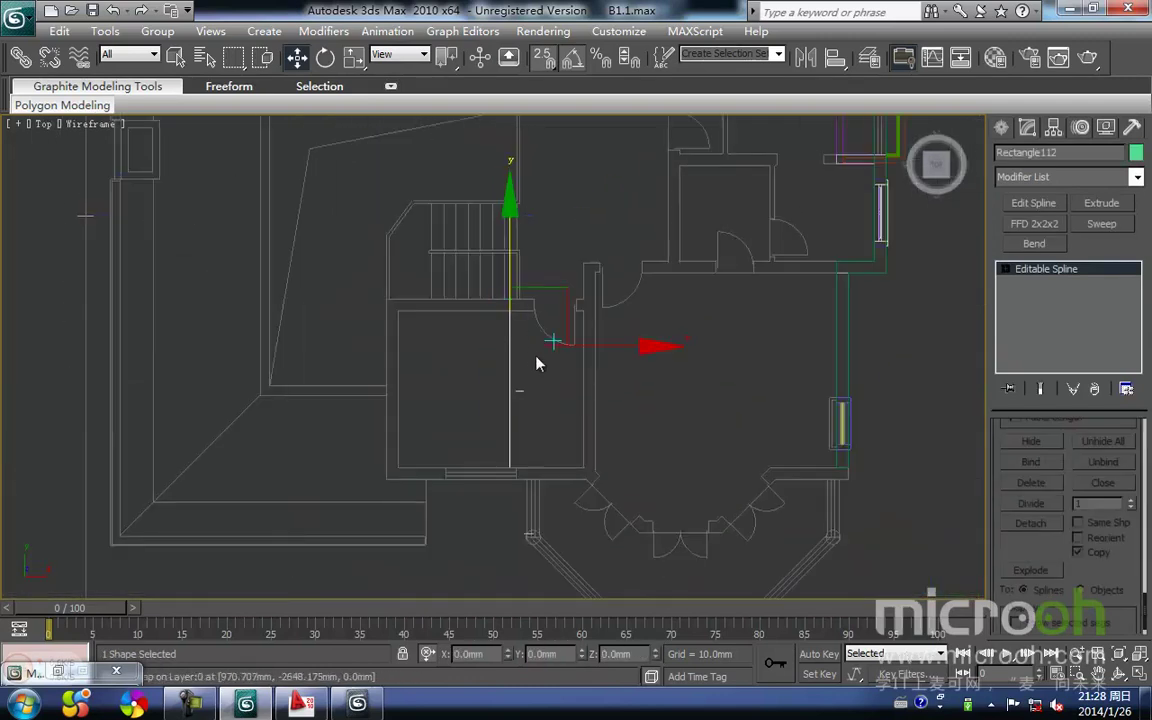
middle_click_drag(571, 346, 449, 366)
left_click_drag(486, 348, 625, 371)
scroll(603, 384, "up", 4)
middle_click_drag(603, 384, 493, 386)
middle_click_drag(564, 406, 499, 357)
left_click_drag(465, 441, 447, 442)
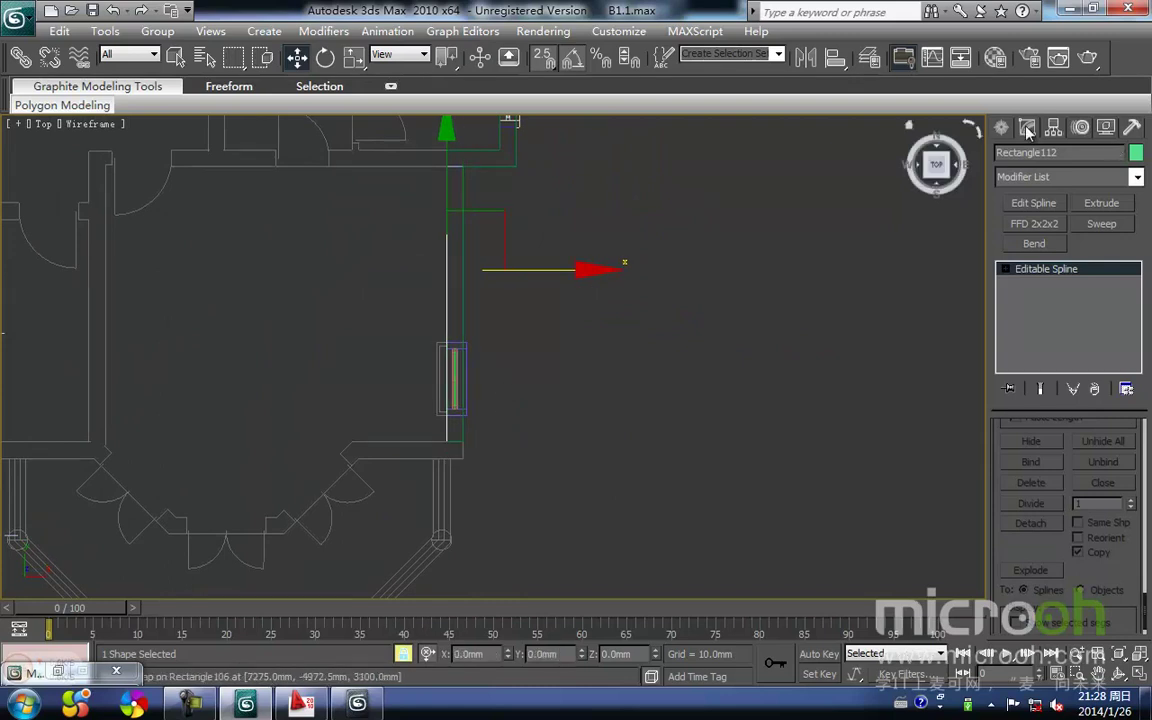
Extrude the upper-floor wall shape by 250 mm
left_click(1100, 204)
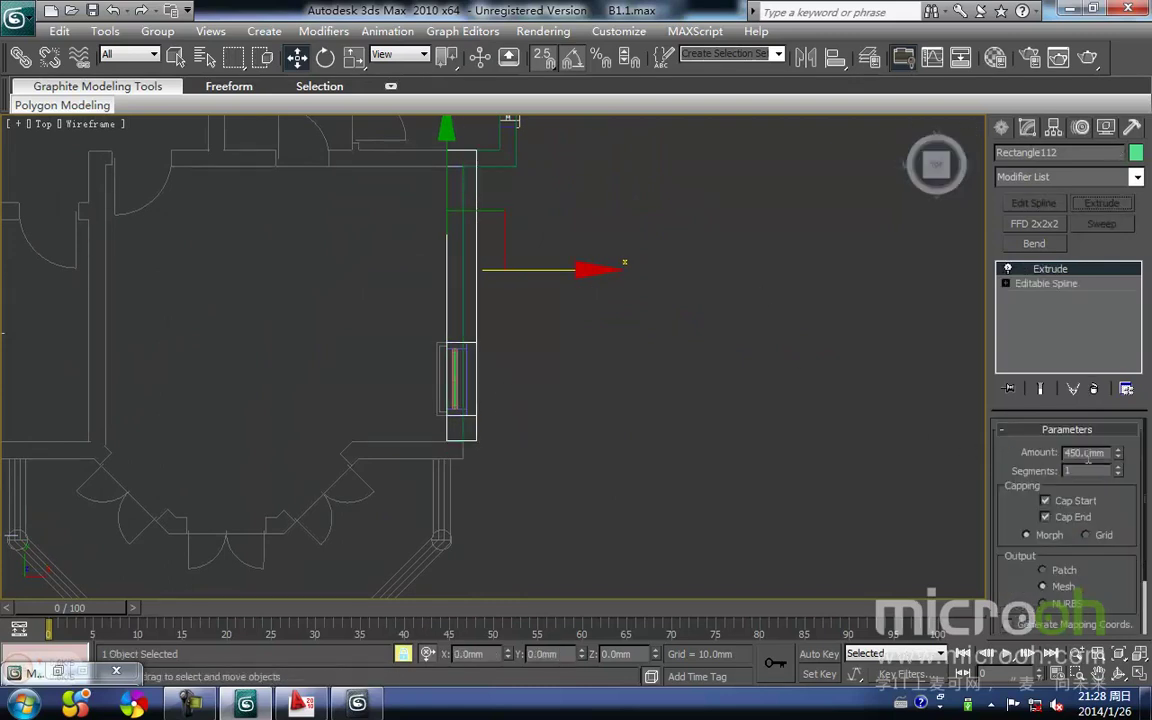
type("250")
key("Return")
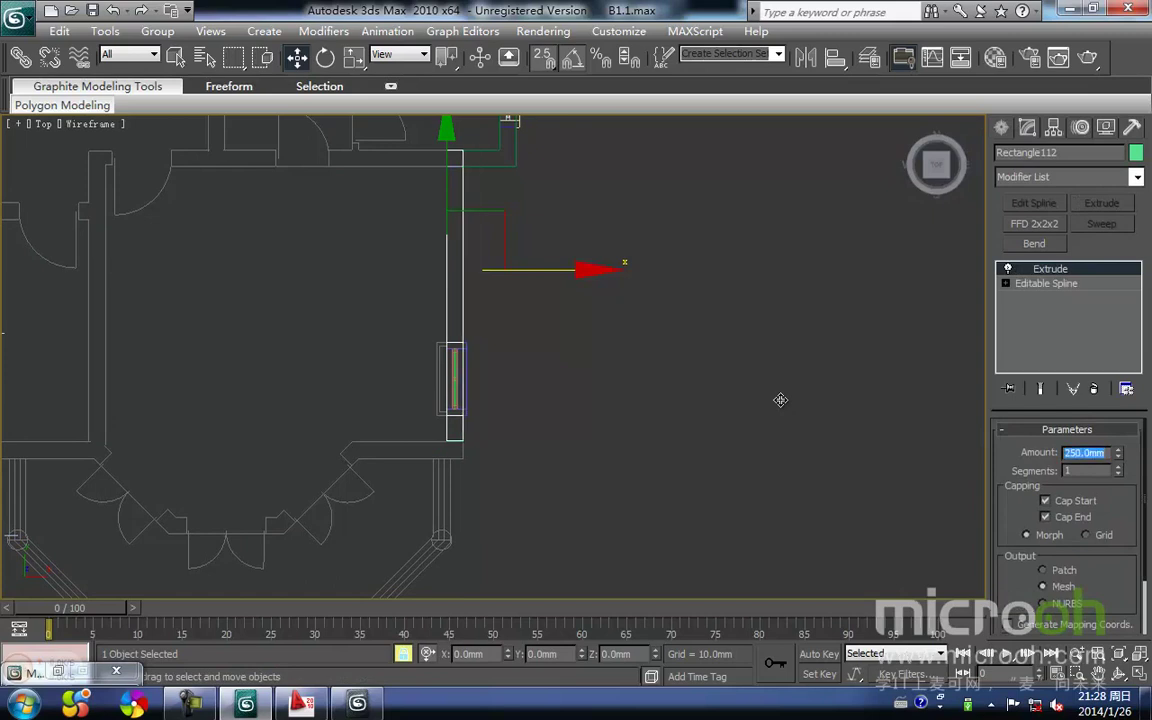
Assign the yellow exterior paint material 黄色外墙涂料 to the upper-floor wall
scroll(508, 229, "up", 2)
mouse_move(508, 229)
middle_mouse_down()
mouse_move(511, 324)
mouse_move(500, 327)
mouse_move(476, 293)
middle_mouse_up()
scroll(499, 296, "up", 2)
key("r")
key("z")
key("F3")
scroll(475, 256, "down", 2)
key("m")
left_click(781, 233)
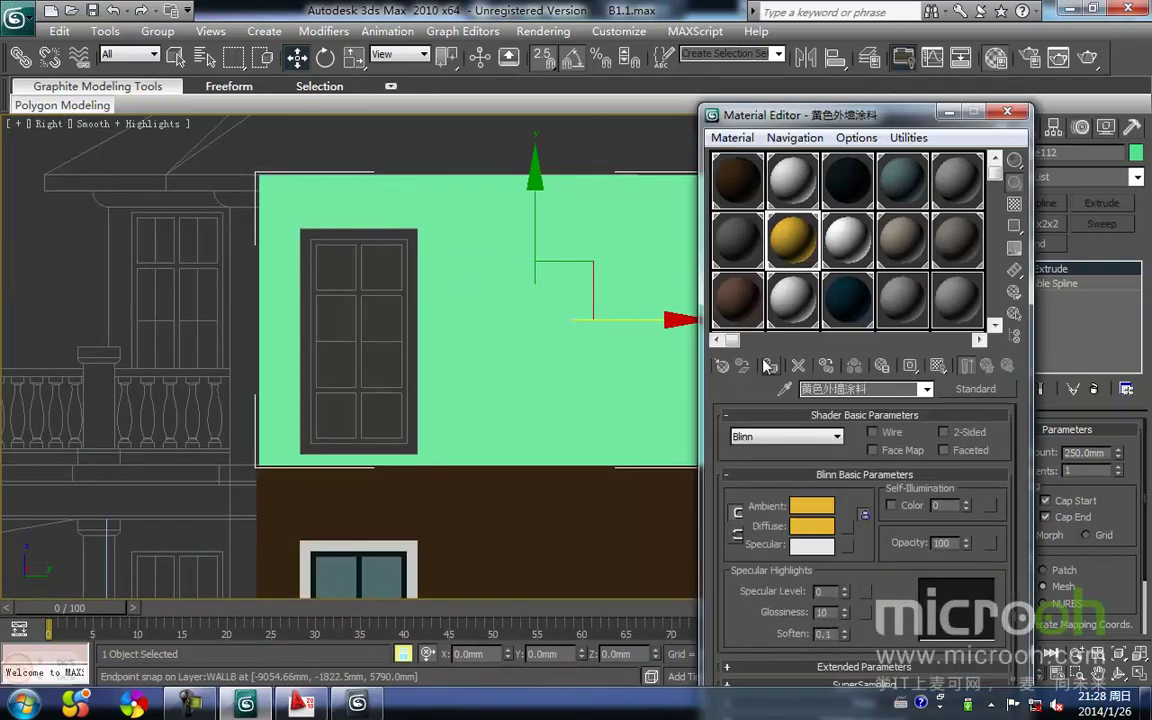
left_click(768, 365)
left_click(946, 114)
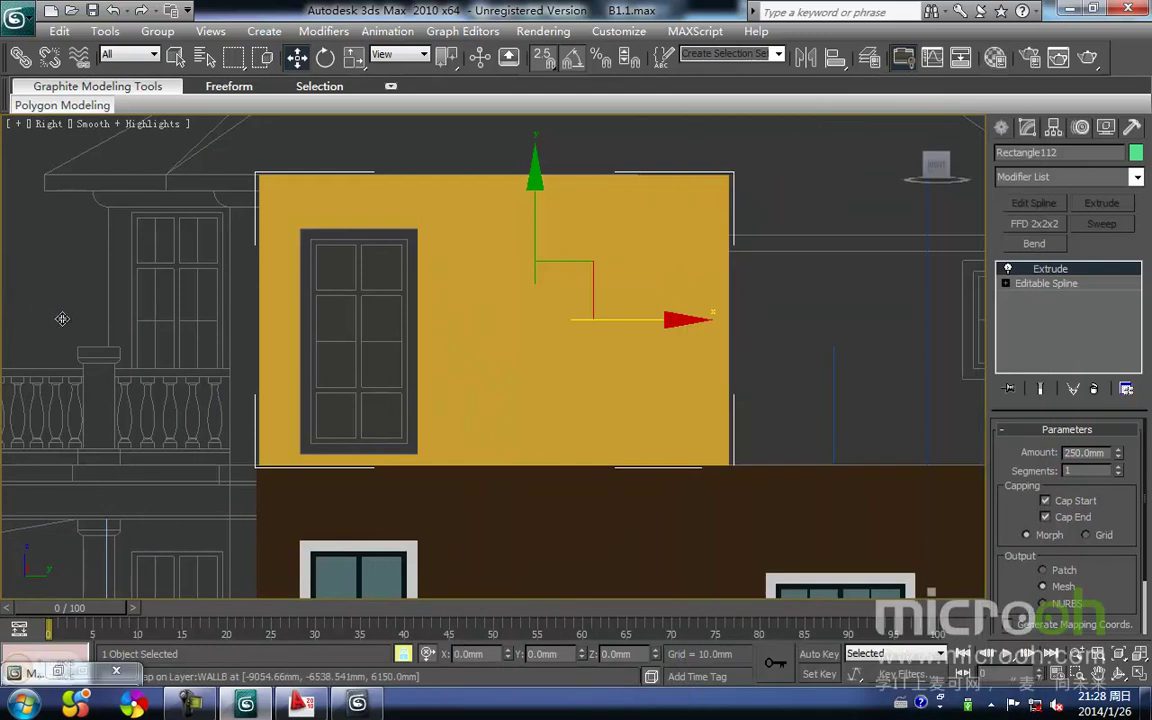
Copy the four objects of the tall ground-floor window straight up and snap them into the upper-floor wall opening
middle_click_drag(86, 314, 64, 306)
left_click(748, 406)
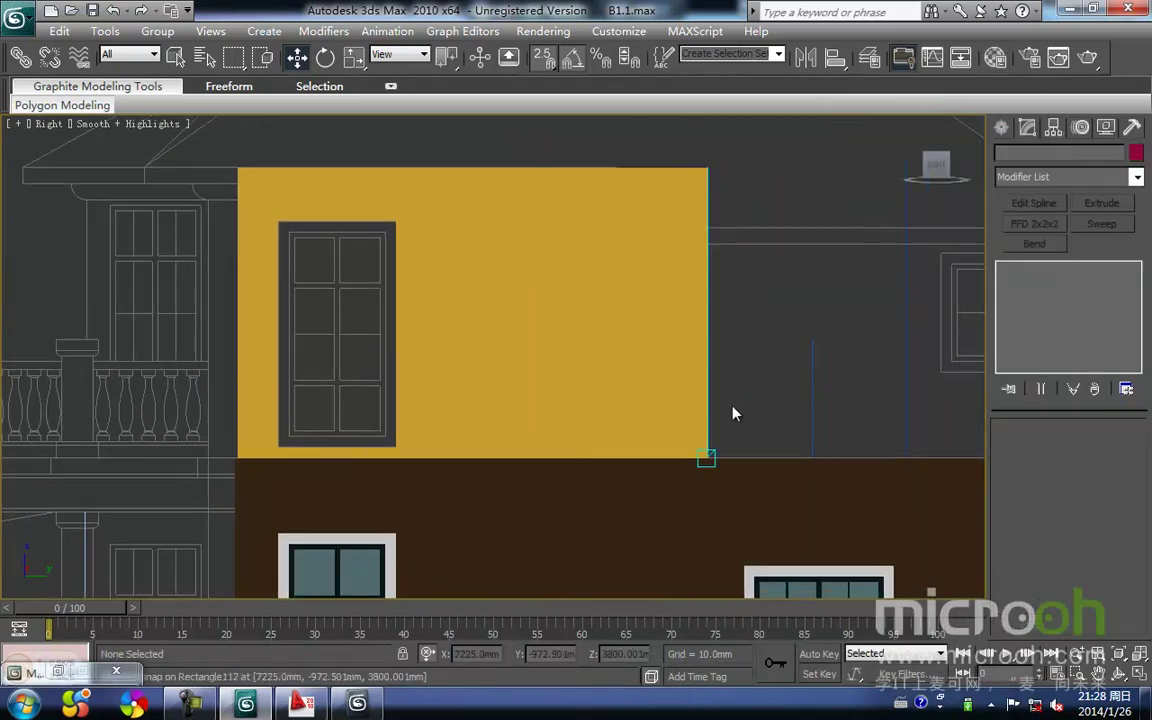
middle_click_drag(617, 434, 597, 383)
key("F3")
middle_click_drag(315, 495, 335, 419)
scroll(335, 419, "up", 2)
middle_click_drag(376, 566, 417, 482)
left_click_drag(414, 505, 345, 336)
scroll(342, 380, "down", 5)
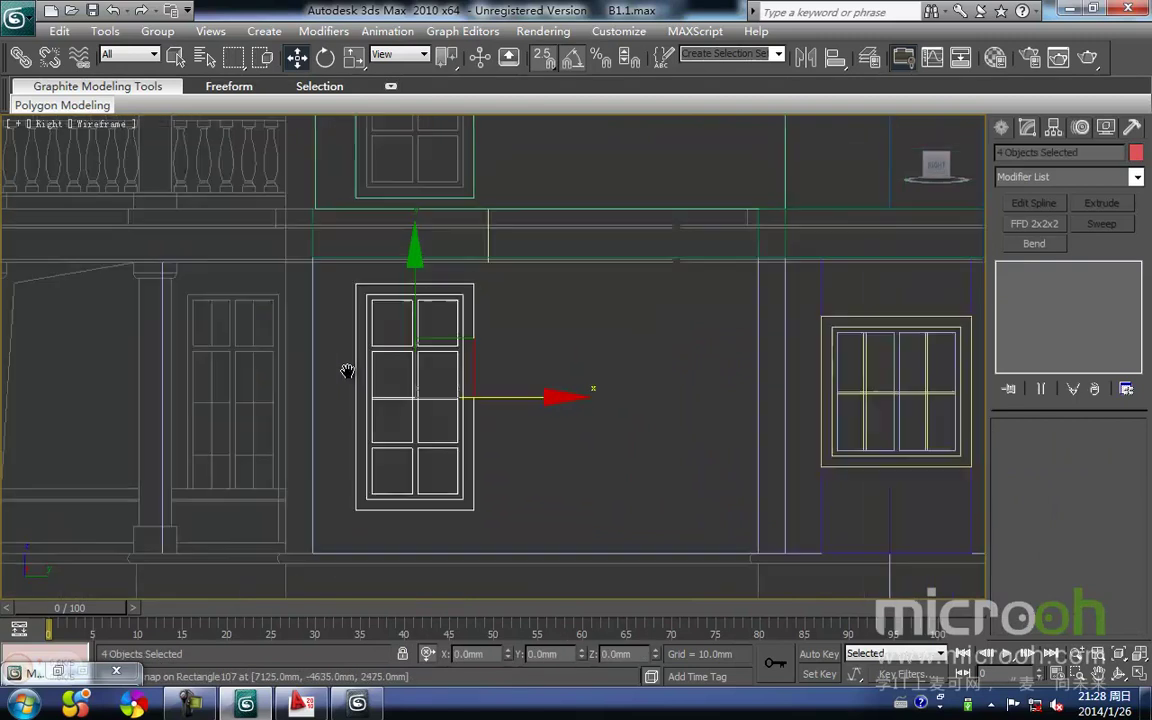
mouse_move(448, 390)
left_mouse_down("shift")
mouse_move(411, 224)
mouse_move(431, 216)
left_mouse_up("shift")
left_click(588, 426)
scroll(500, 320, "up", 4)
left_click_drag(454, 290, 453, 233)
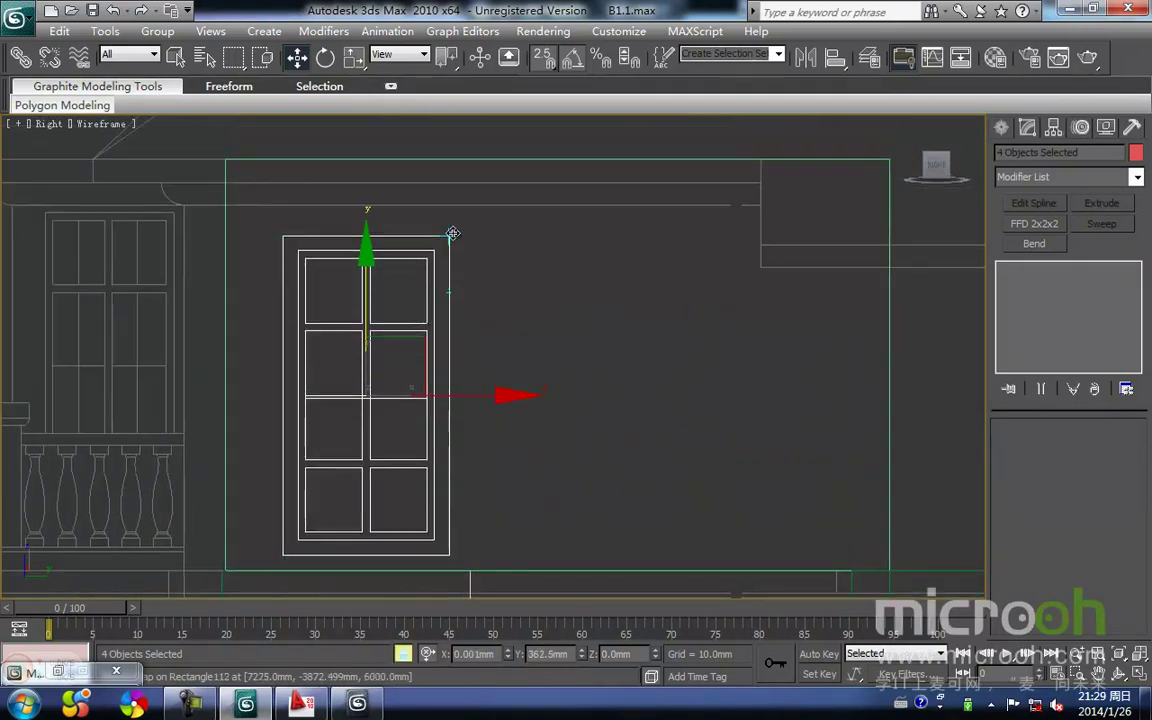
Draw a closed line outline for the adjoining upper-floor wall, from the band's top edge along the lower eaves line and roof slope
middle_click_drag(461, 258, 458, 235)
scroll(460, 234, "down", 1)
key("F3")
middle_click_drag(555, 275, 386, 265)
scroll(386, 265, "down", 1)
middle_click_drag(641, 311, 486, 328)
key("F3")
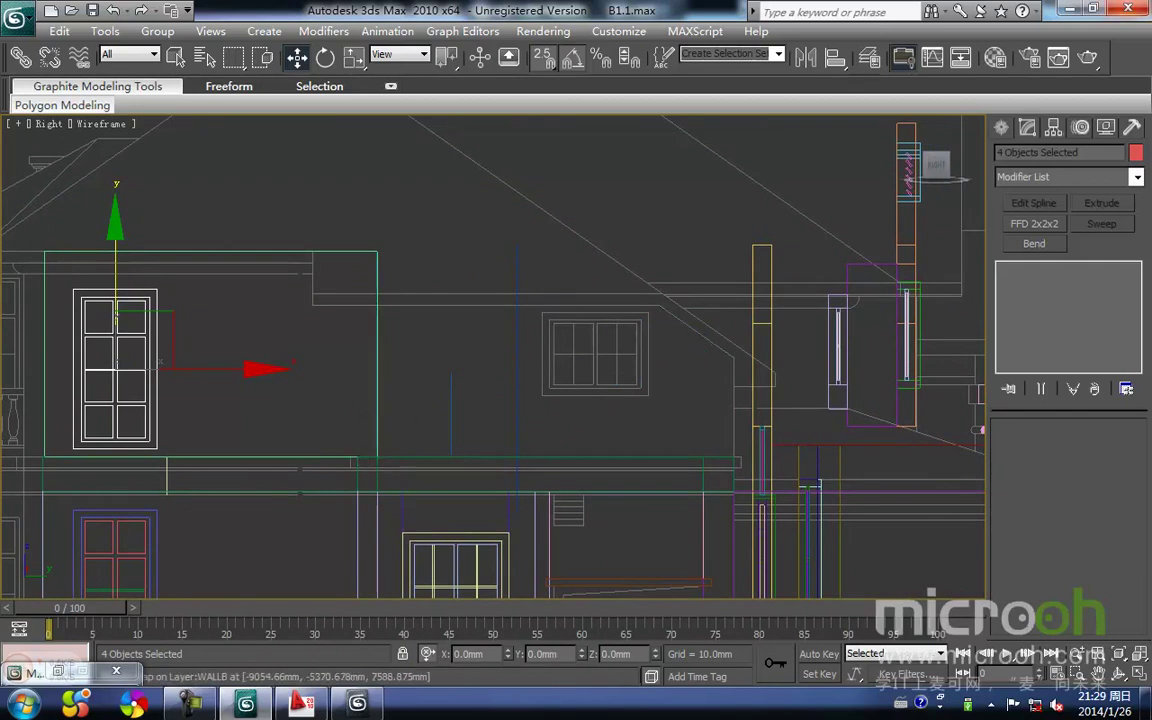
left_click(1004, 126)
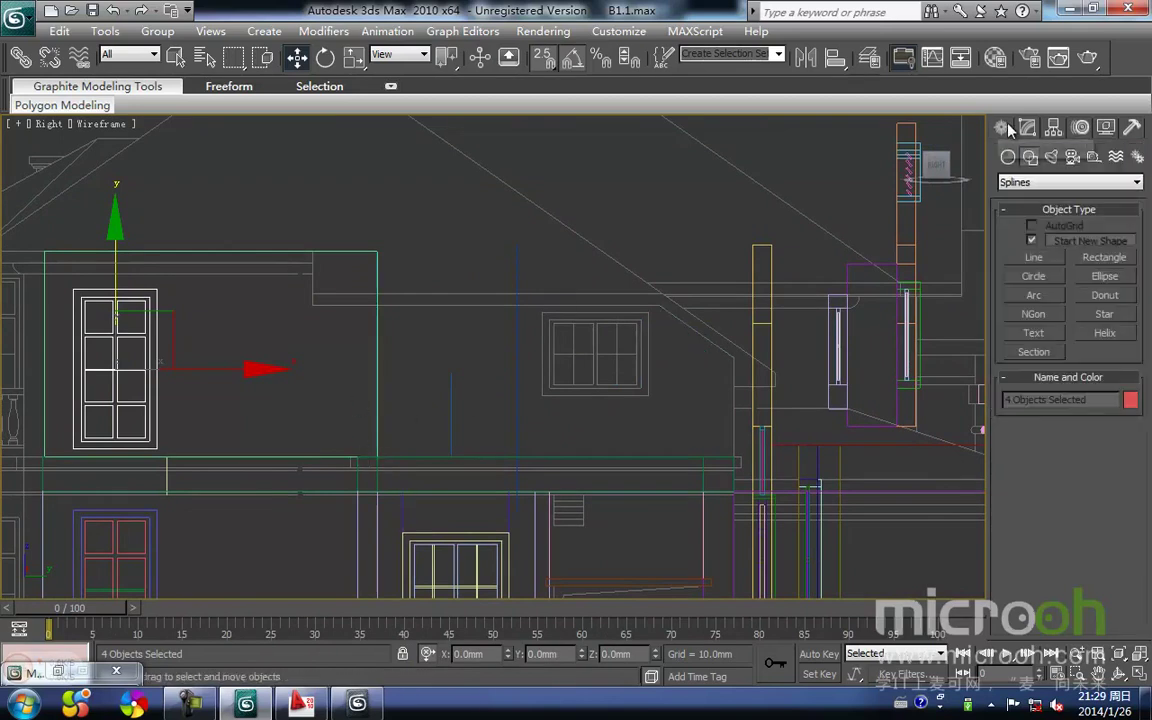
left_click(1034, 257)
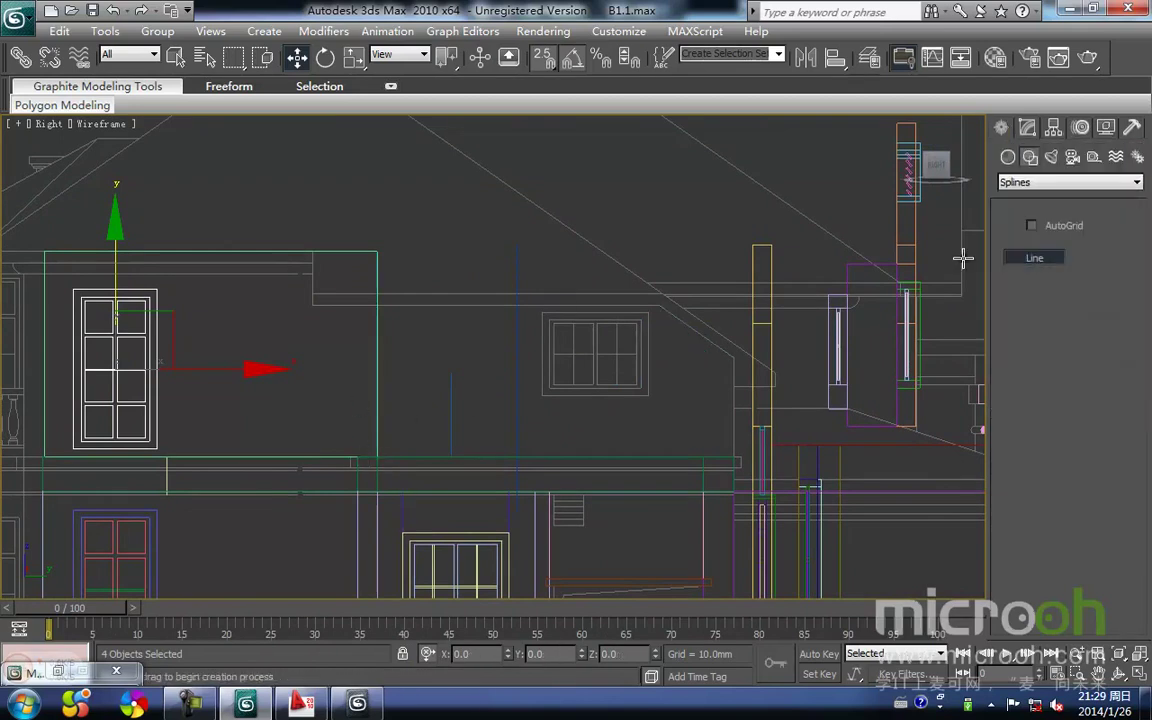
left_click(357, 456)
left_click(370, 252)
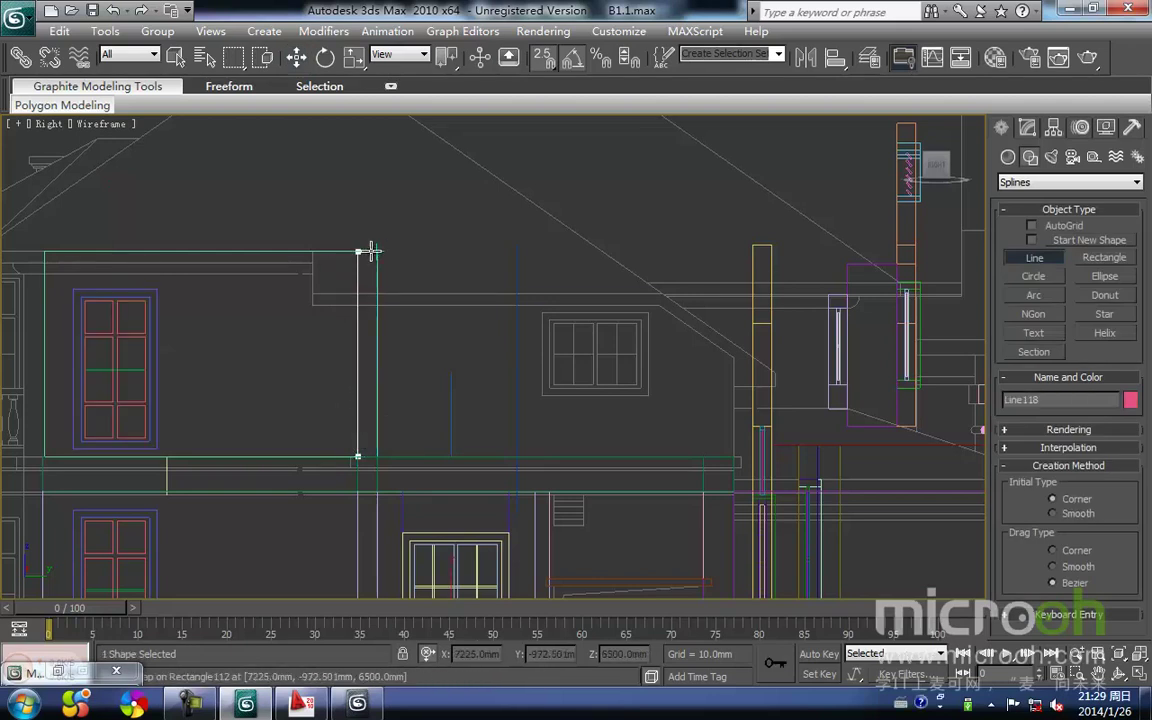
left_click(357, 293)
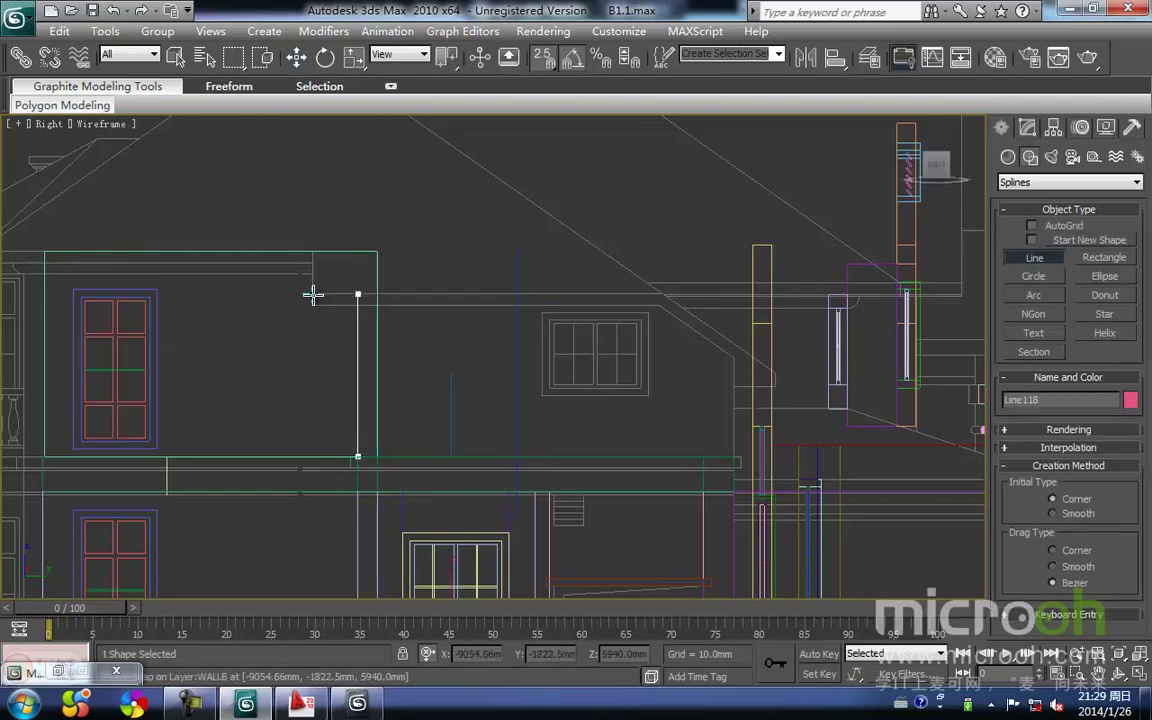
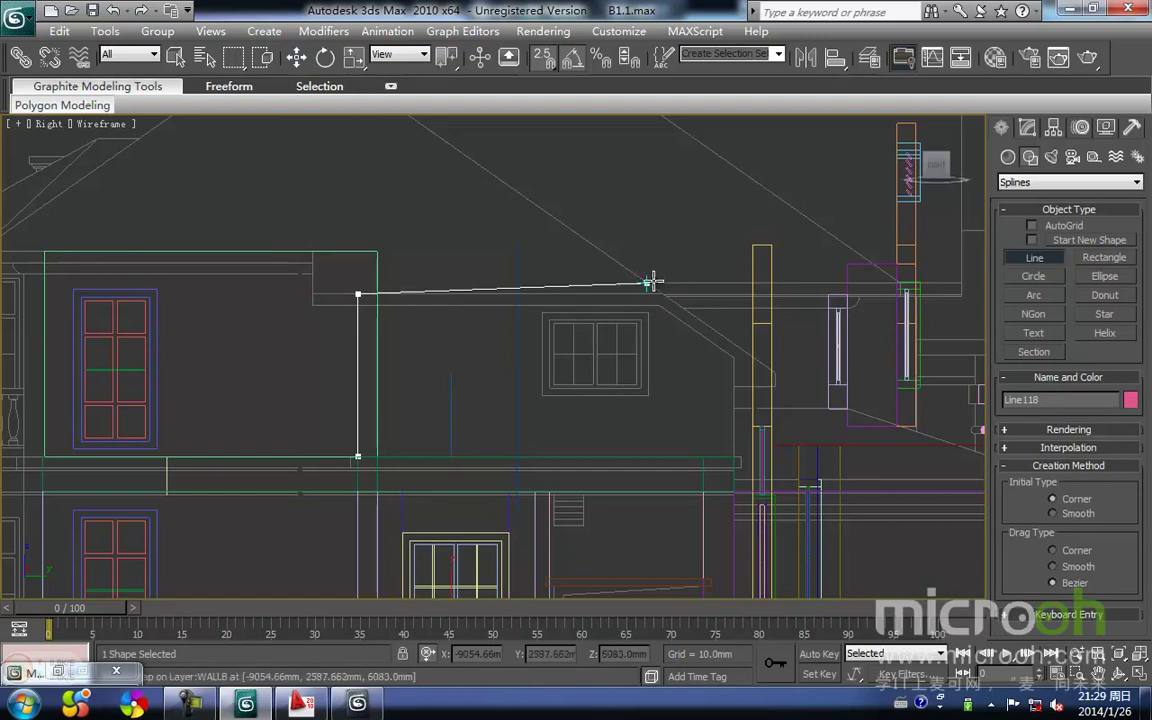
key("BackSpace")
left_click(358, 305)
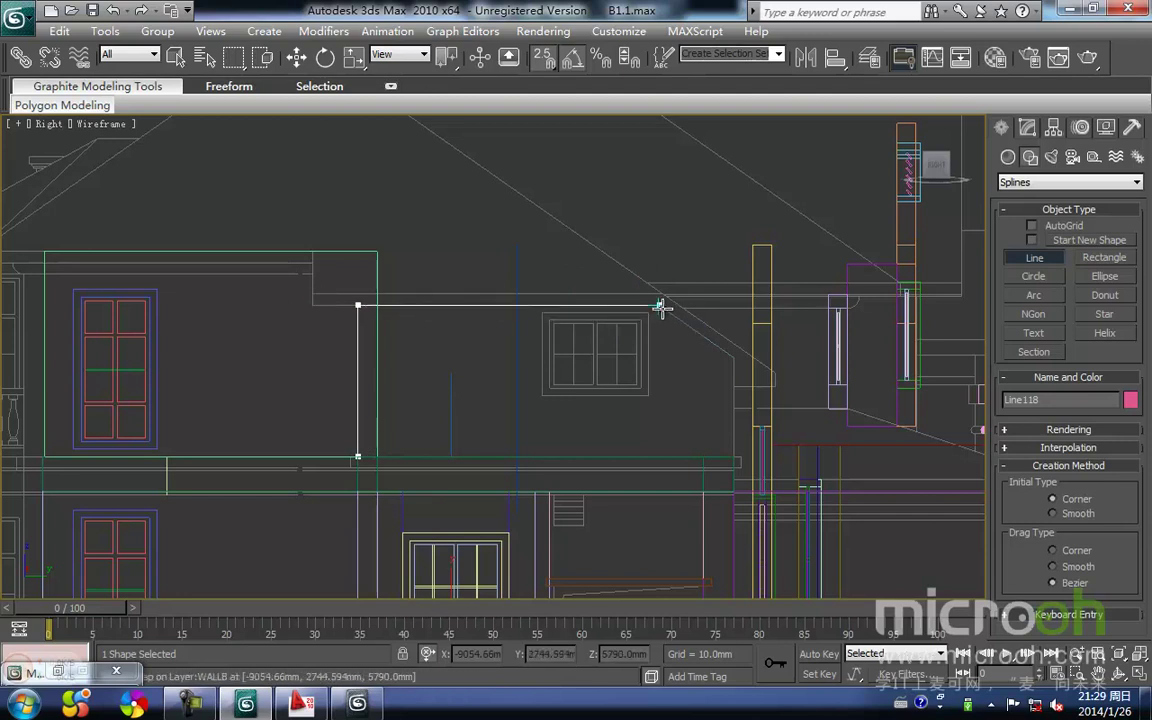
left_click(734, 456)
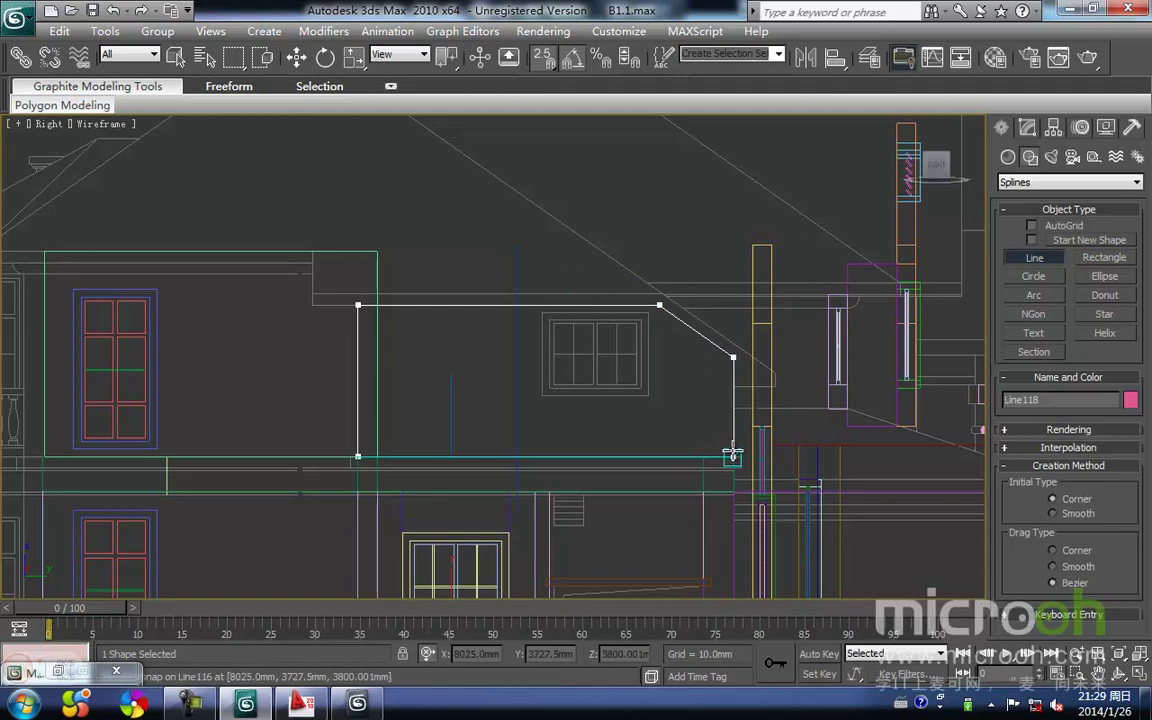
left_click(357, 456)
key("Return")
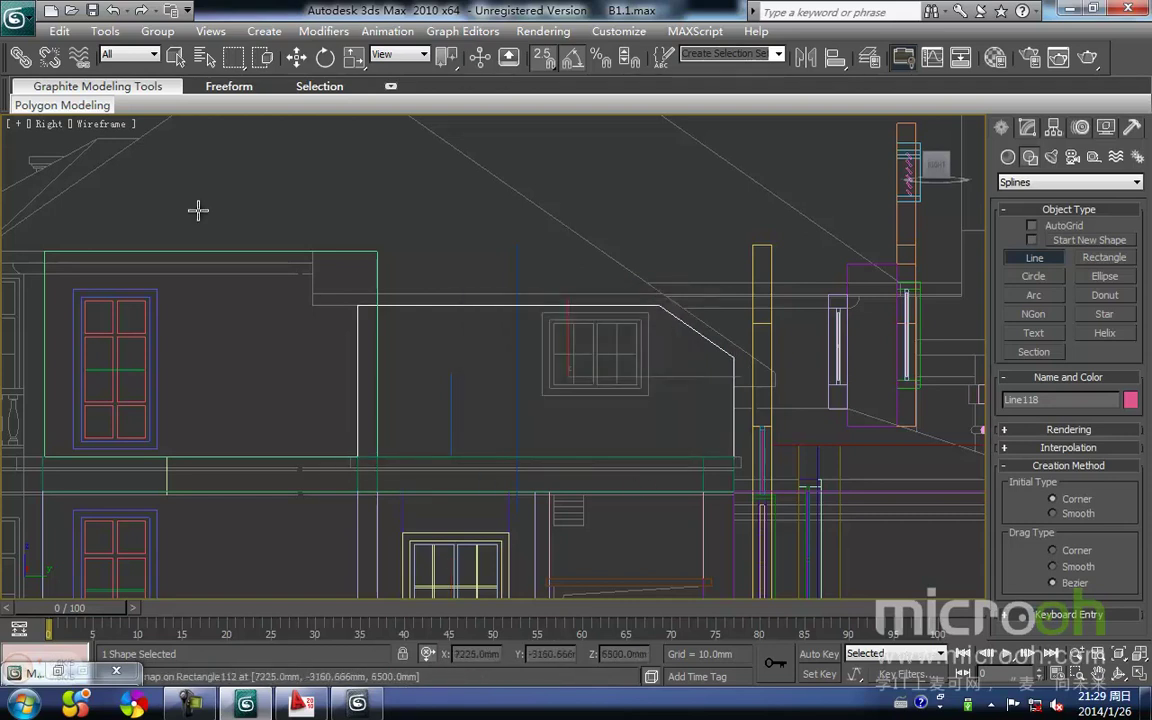
Draw a rectangle over the small upper-floor window's outer frame, within the same shape as the sloped wall outline
left_click(1104, 258)
scroll(576, 360, "up", 4)
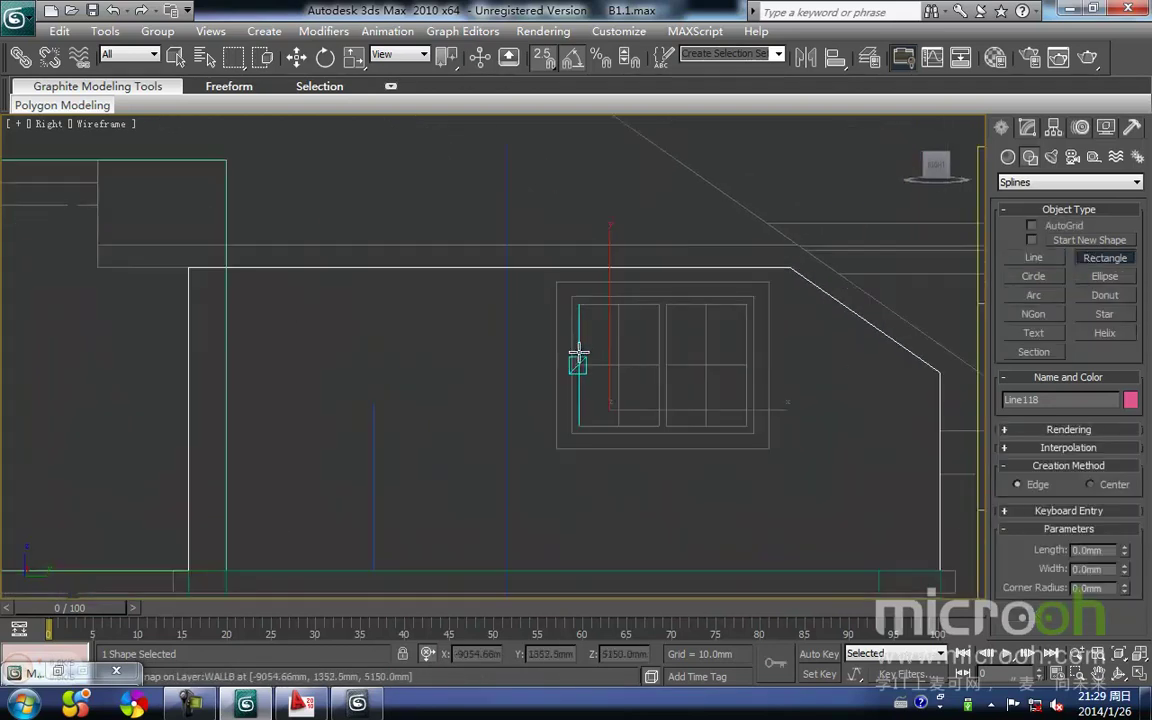
left_click_drag(527, 436, 720, 499)
key("w")
scroll(756, 440, "down", 5)
scroll(602, 424, "up", 3)
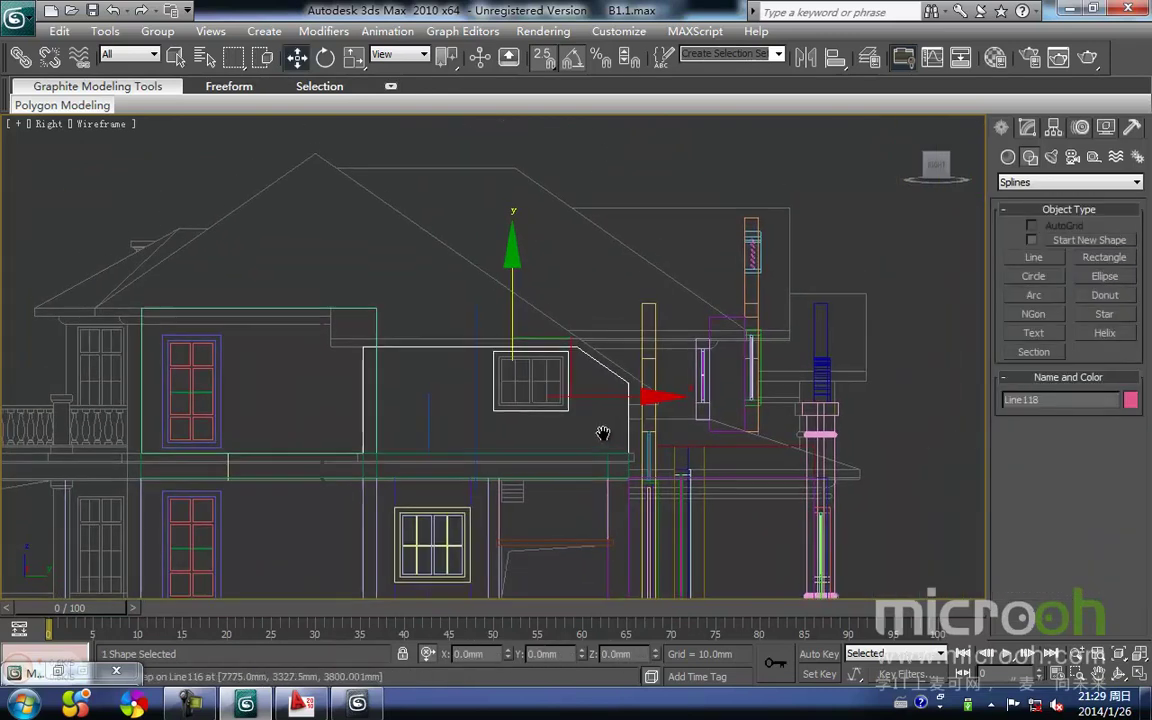
scroll(555, 428, "up", 2)
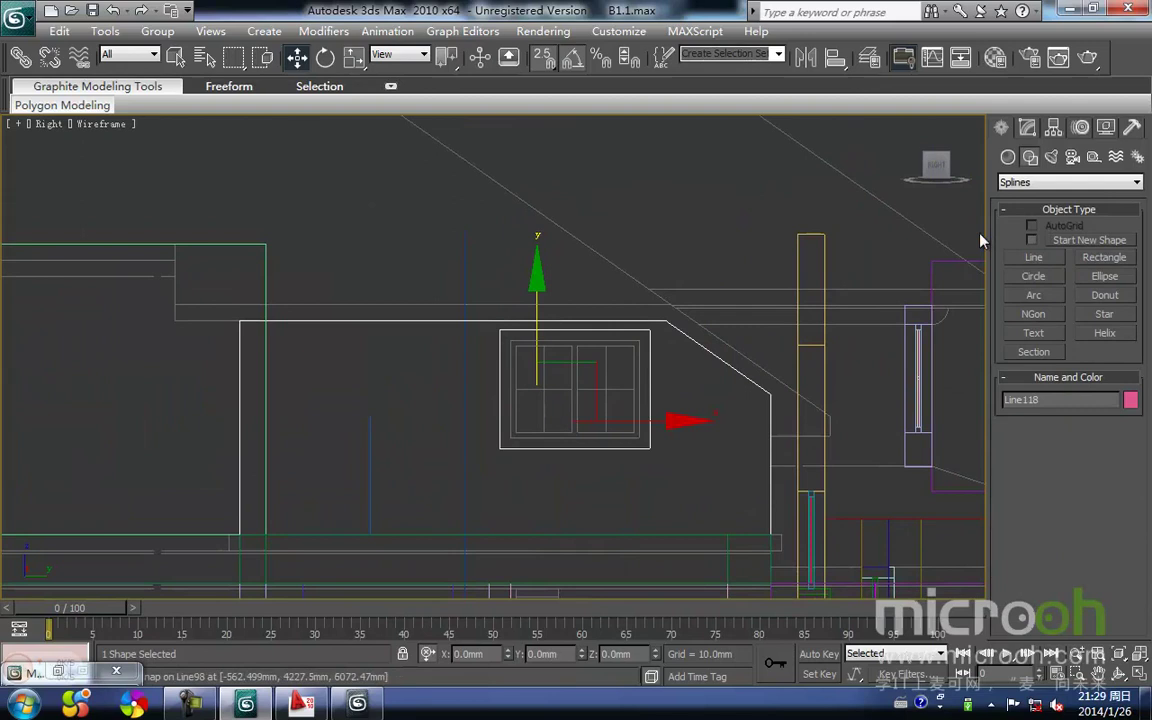
Extrude the sloped wall outline by 250 mm and snap it in plan to the projecting right-hand wall's outer corner
left_click(1027, 127)
left_click(1100, 203)
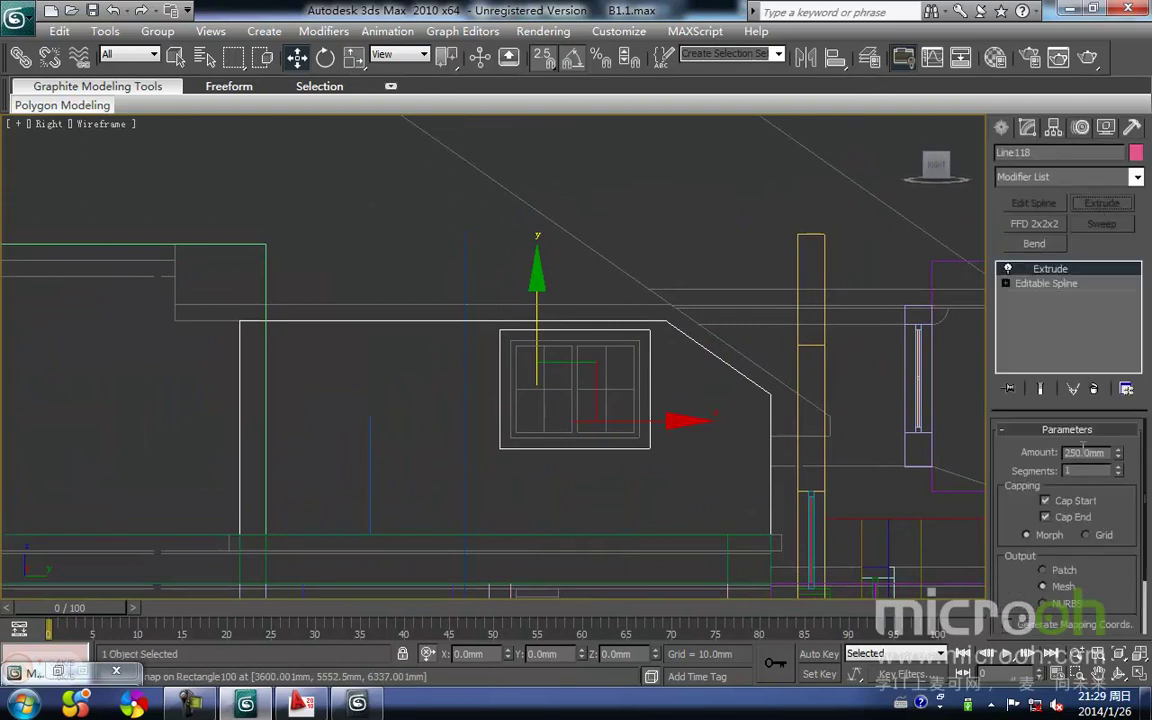
key("t")
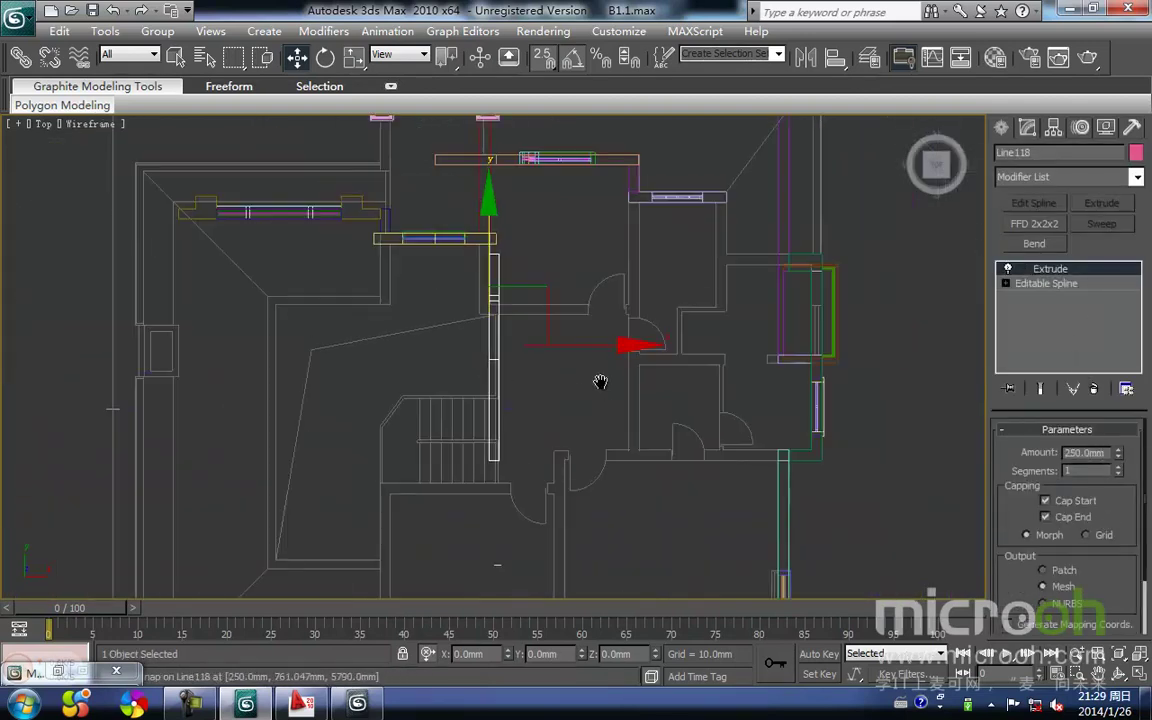
middle_click_drag(601, 390, 476, 391)
left_click_drag(476, 391, 800, 497)
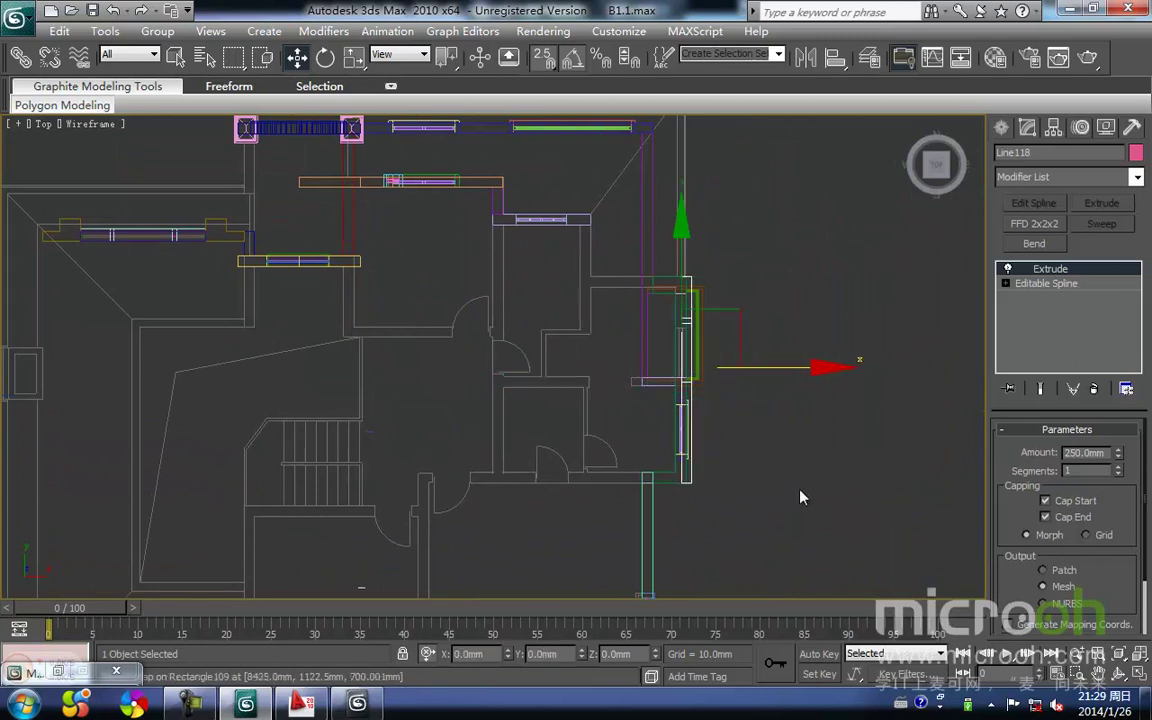
scroll(703, 503, "up", 3)
key("space")
left_click_drag(686, 462, 676, 459)
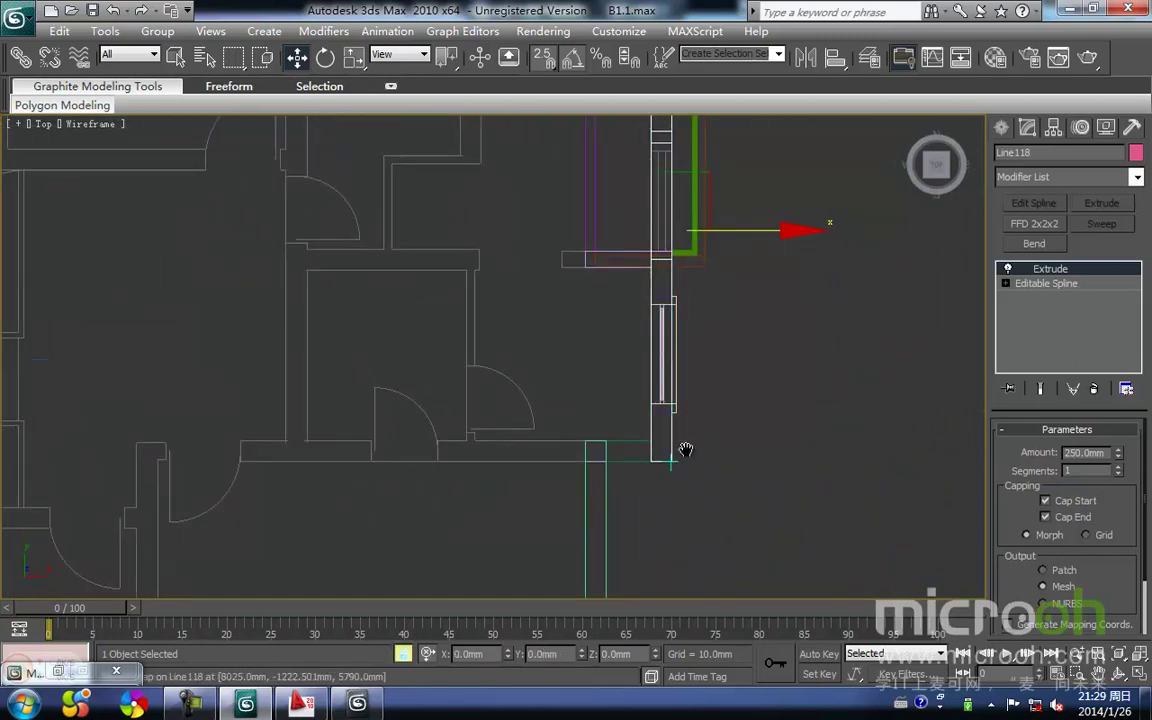
middle_click_drag(687, 447, 665, 473)
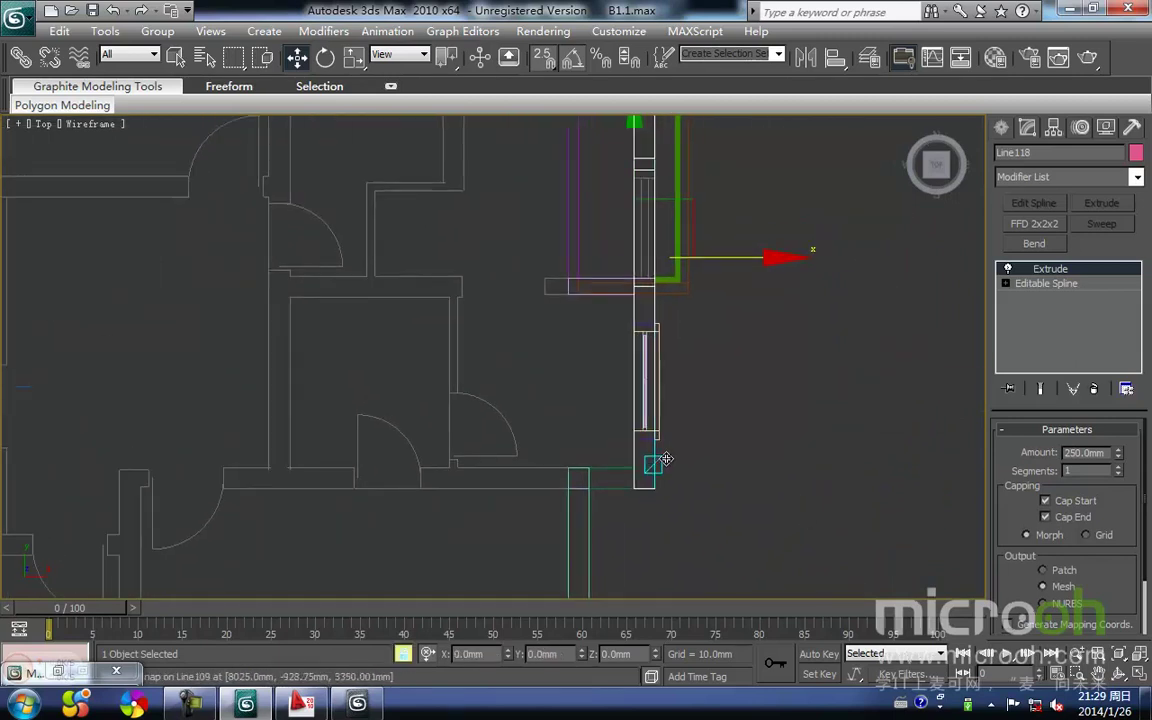
Assign the yellow exterior paint material 黄色外墙涂料 to the sloped upper-floor wall
key("r")
key("z")
key("F3")
scroll(560, 392, "down", 2)
middle_click_drag(549, 378, 532, 414)
key("m")
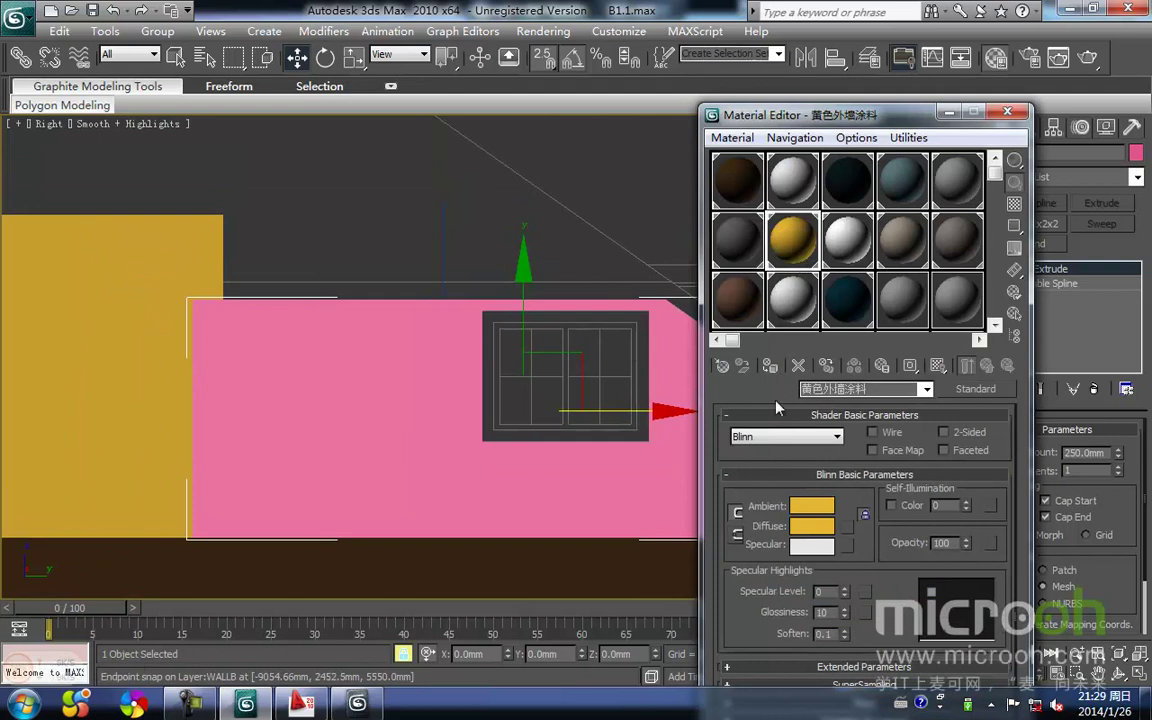
left_click(770, 366)
scroll(476, 224, "down", 2)
key("F4")
middle_click_drag(352, 231, 408, 246)
key("F3")
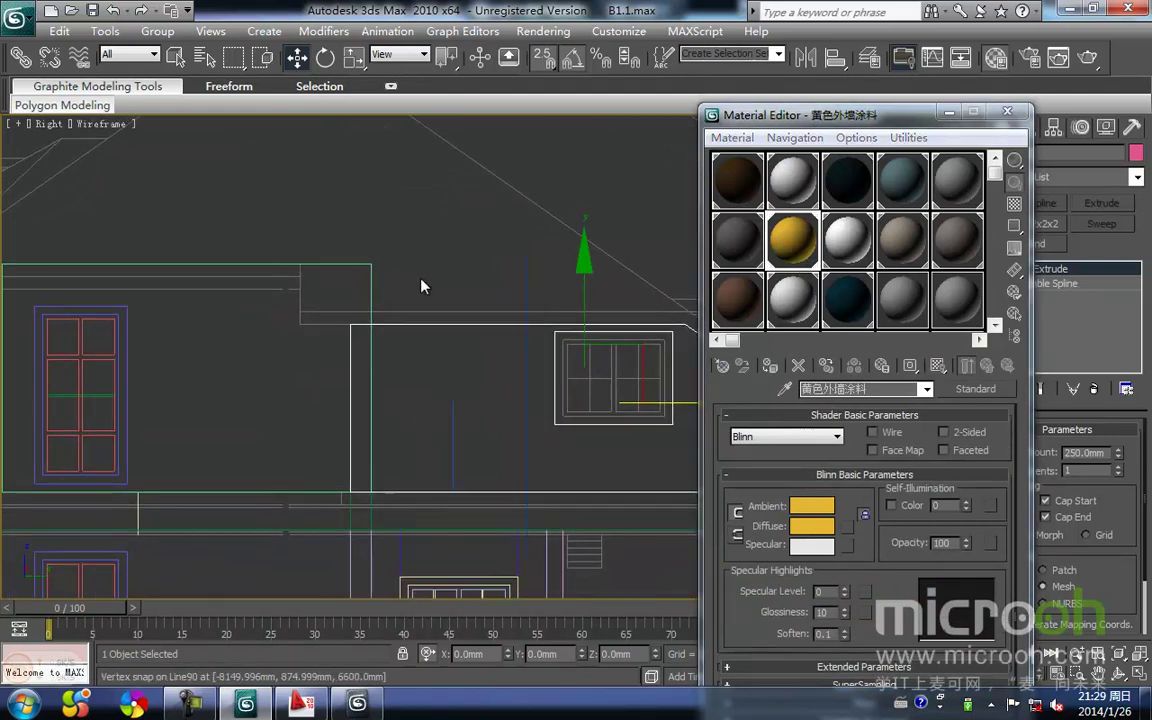
left_click(419, 283)
left_click(1007, 111)
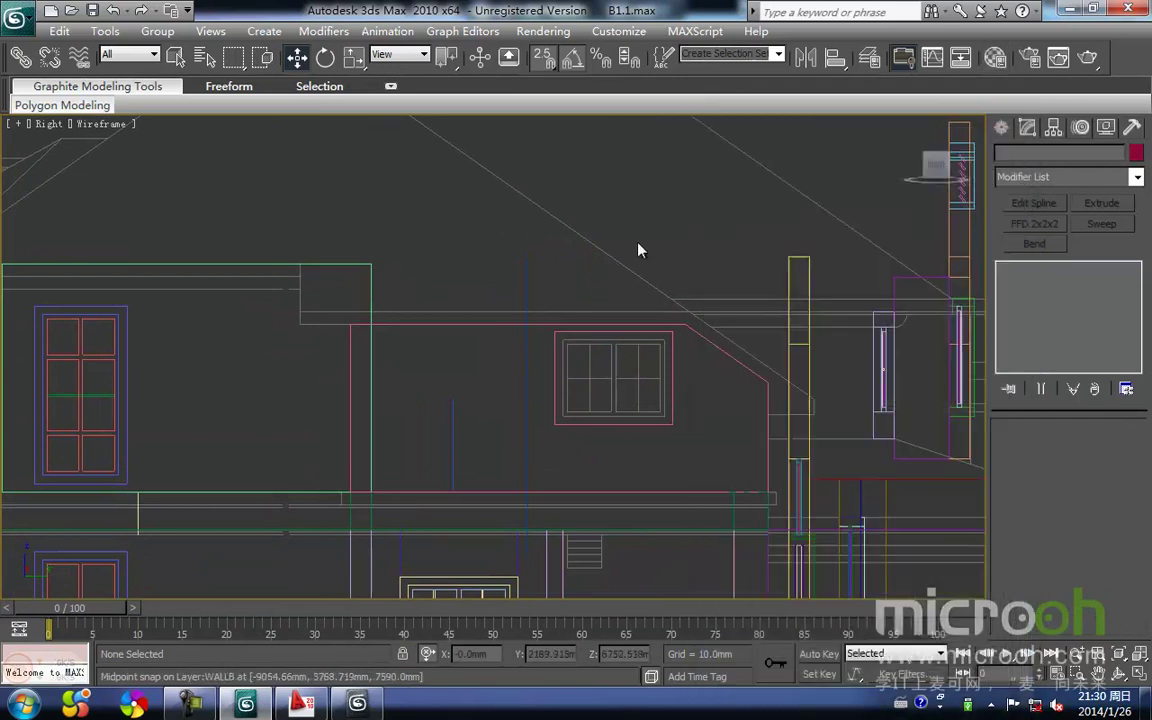
Copy the four objects of the ground-floor window beside the porch up to the small upper-floor window opening
middle_click_drag(472, 286, 502, 281)
middle_click_drag(633, 287, 645, 288)
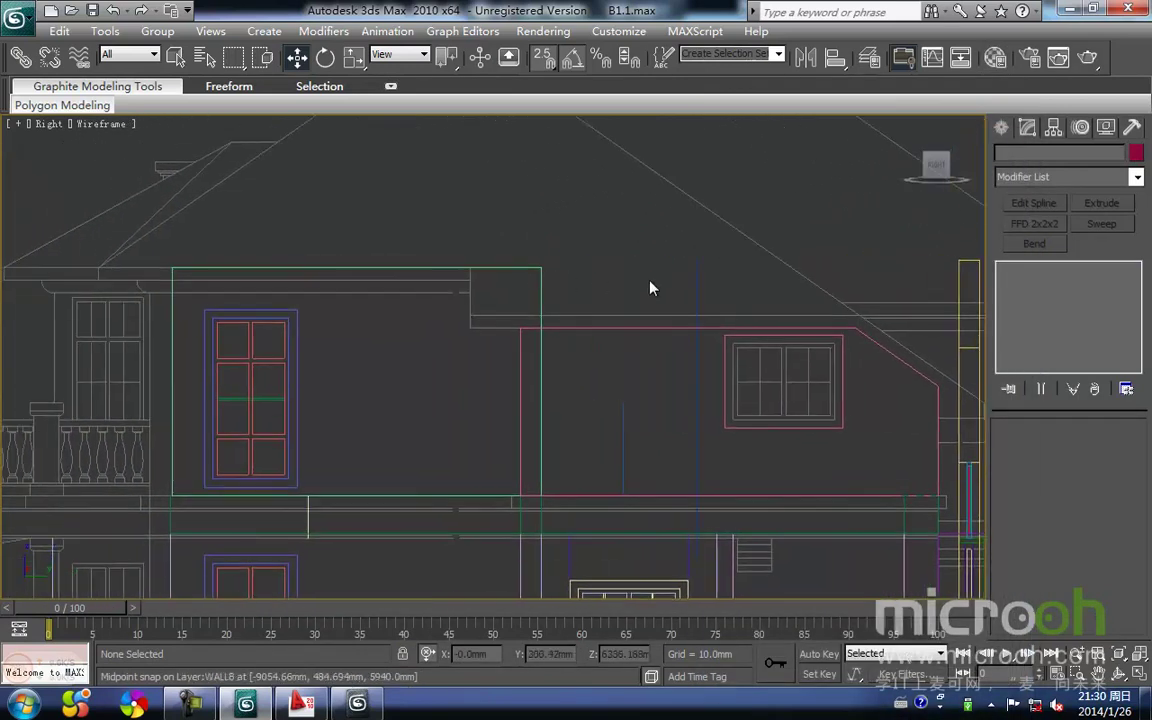
middle_click_drag(599, 250, 483, 257)
middle_click_drag(606, 339, 545, 327)
middle_click_drag(560, 418, 560, 255)
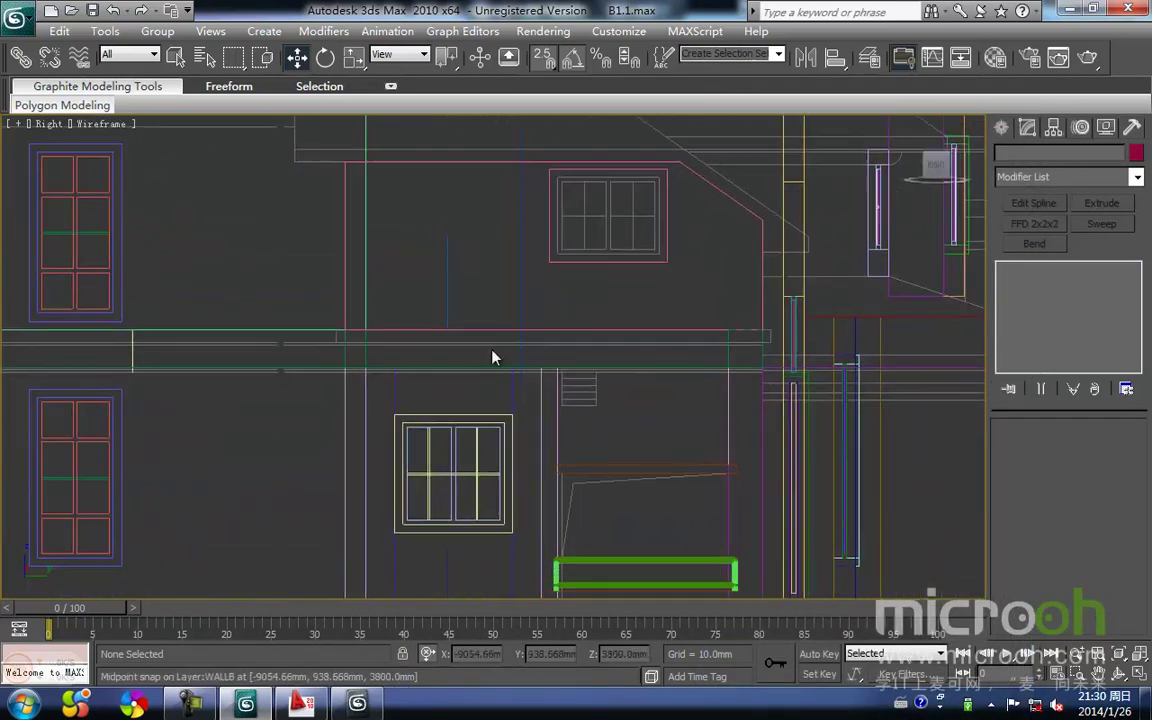
middle_click_drag(432, 452, 455, 397)
scroll(455, 403, "up", 3)
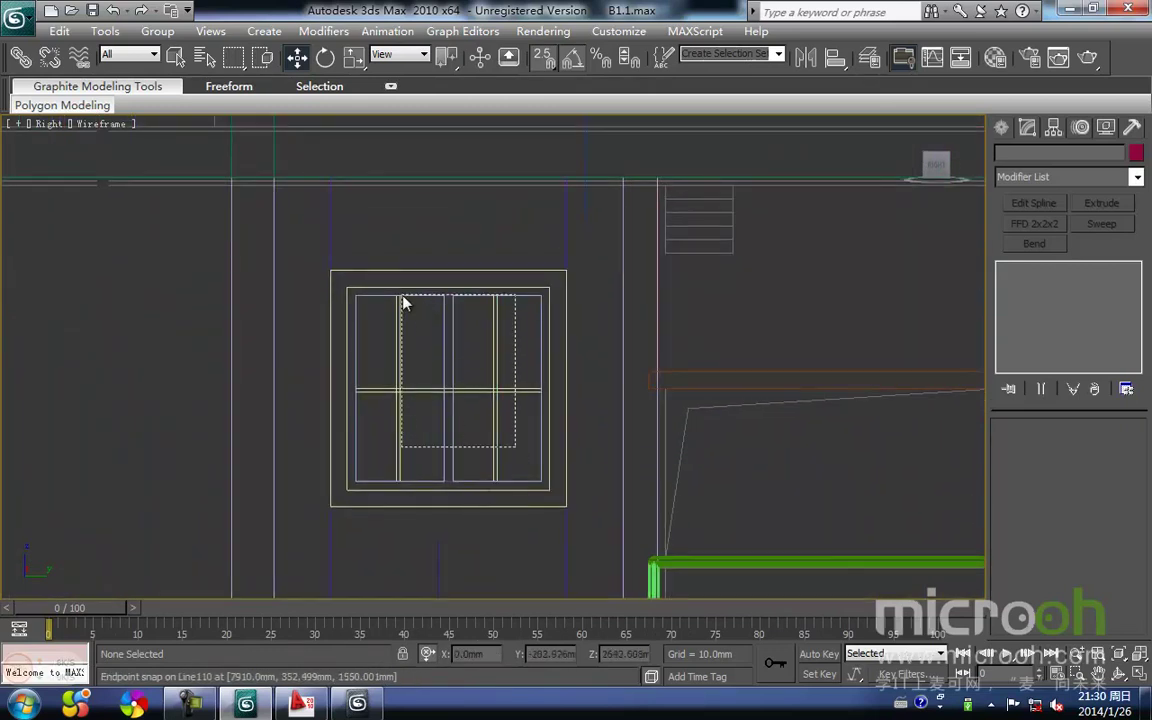
left_click_drag(395, 297, 395, 298)
scroll(395, 300, "down", 2)
scroll(450, 412, "down", 2)
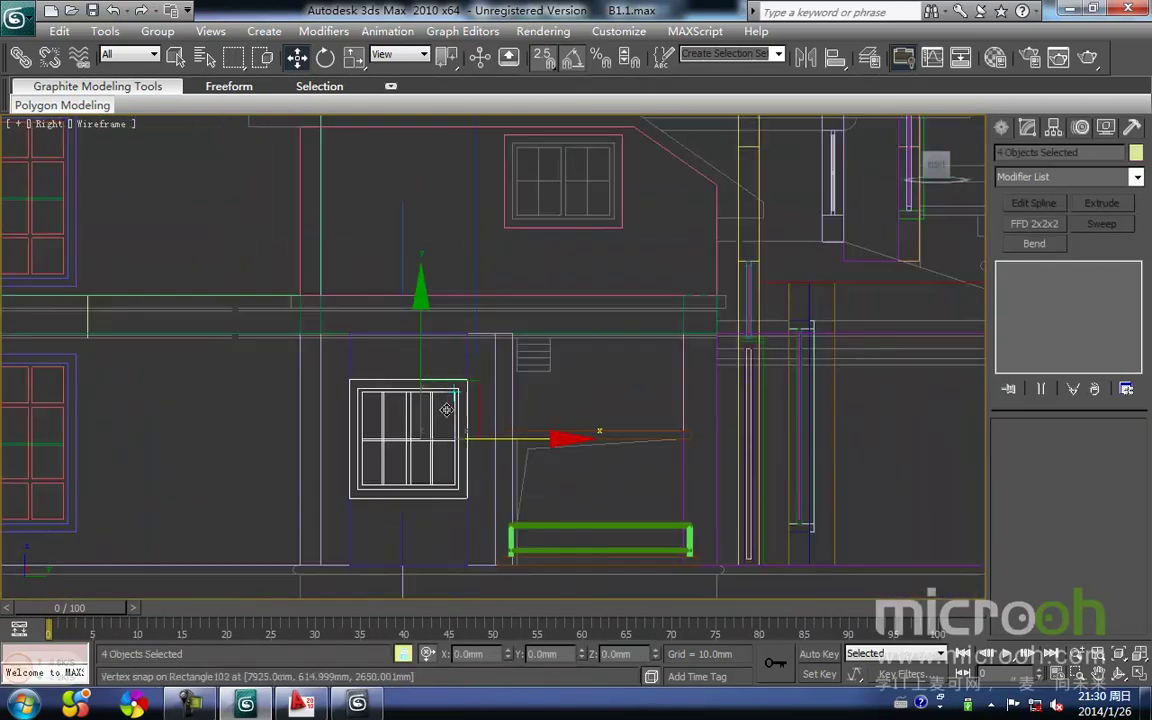
mouse_move(474, 397)
left_mouse_down("shift")
mouse_move(575, 221)
mouse_move(641, 145)
left_mouse_up("shift")
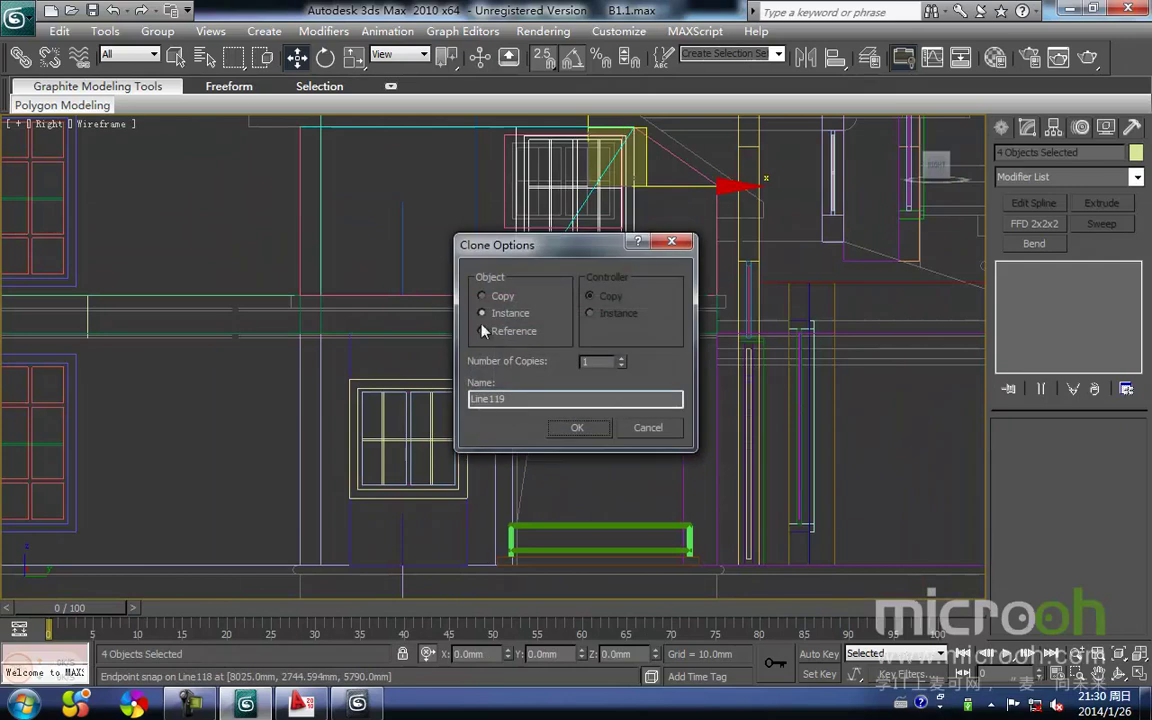
left_click(579, 428)
Snap the copied window's lower-left corner onto the lower-left corner of the sloped wall's opening
scroll(522, 218, "up", 4)
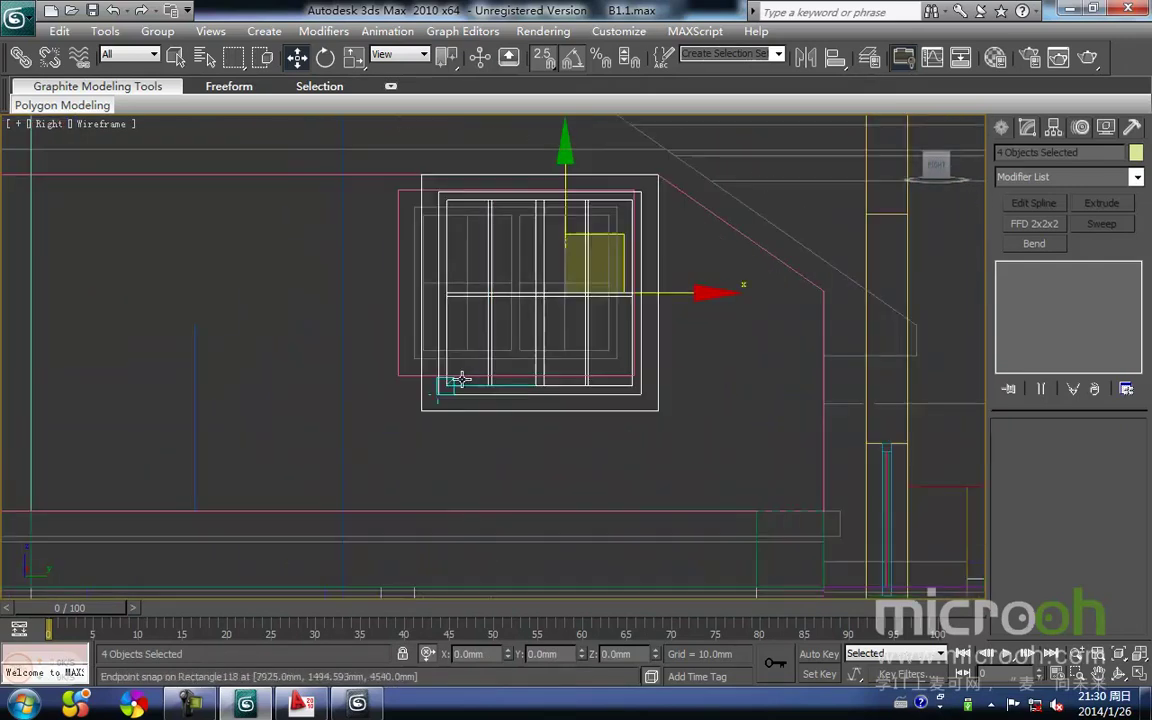
left_click_drag(416, 451, 376, 411)
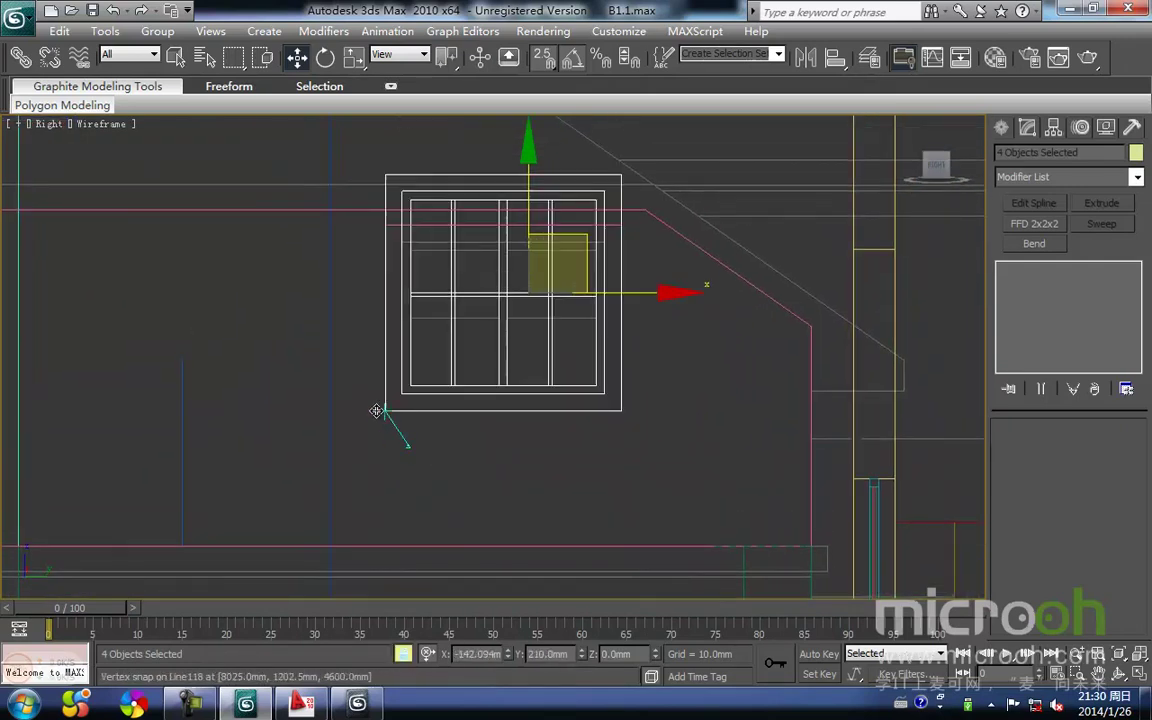
left_click(643, 442)
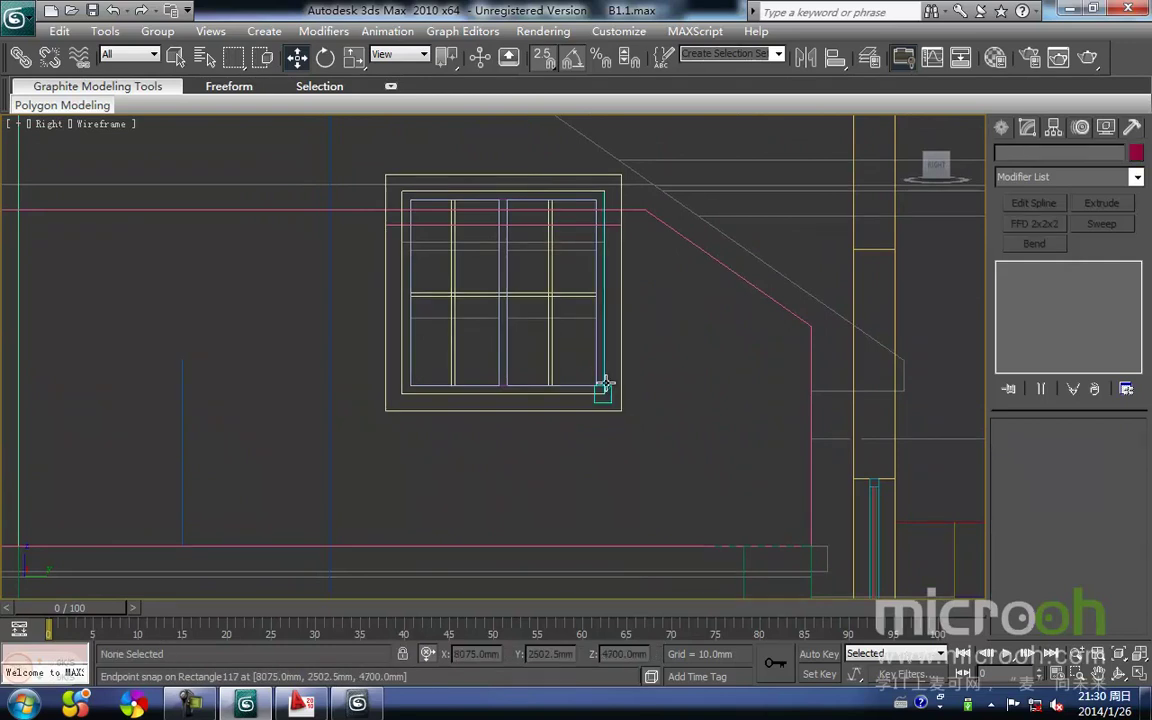
Lower the top vertices of the copied window's outer surround to the top edge of the wall opening
left_click(606, 383)
left_click(1006, 283)
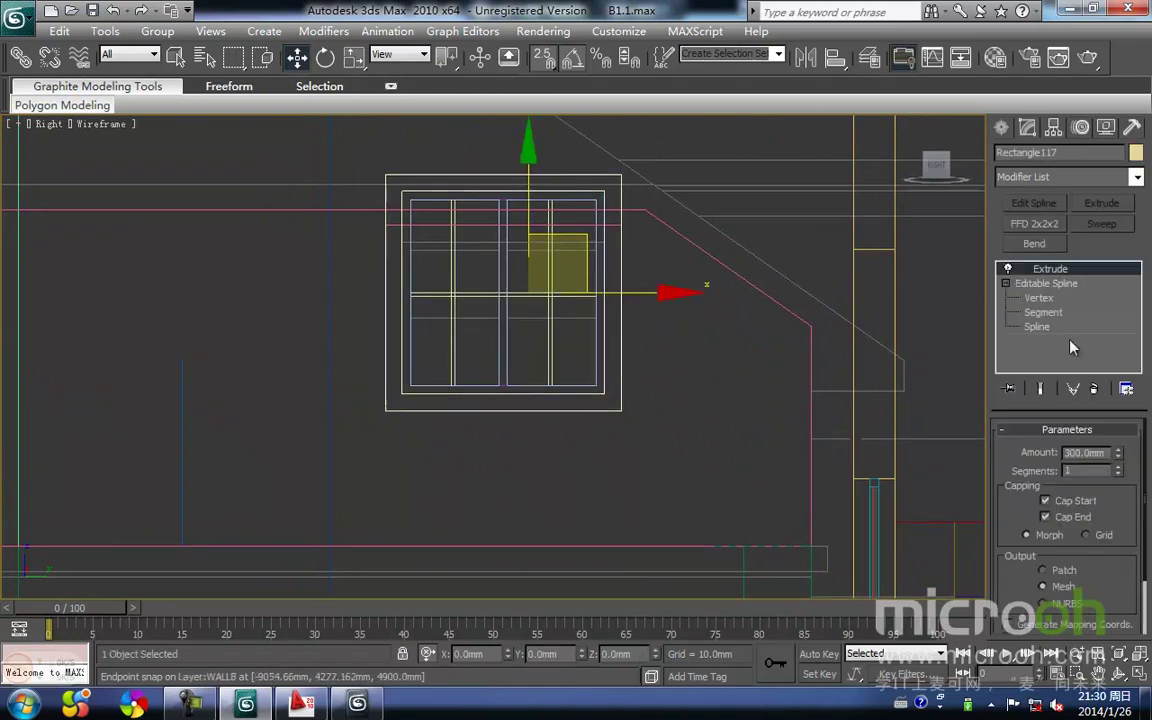
left_click(1042, 298)
middle_click_drag(545, 290, 576, 371)
left_click_drag(668, 285, 410, 308)
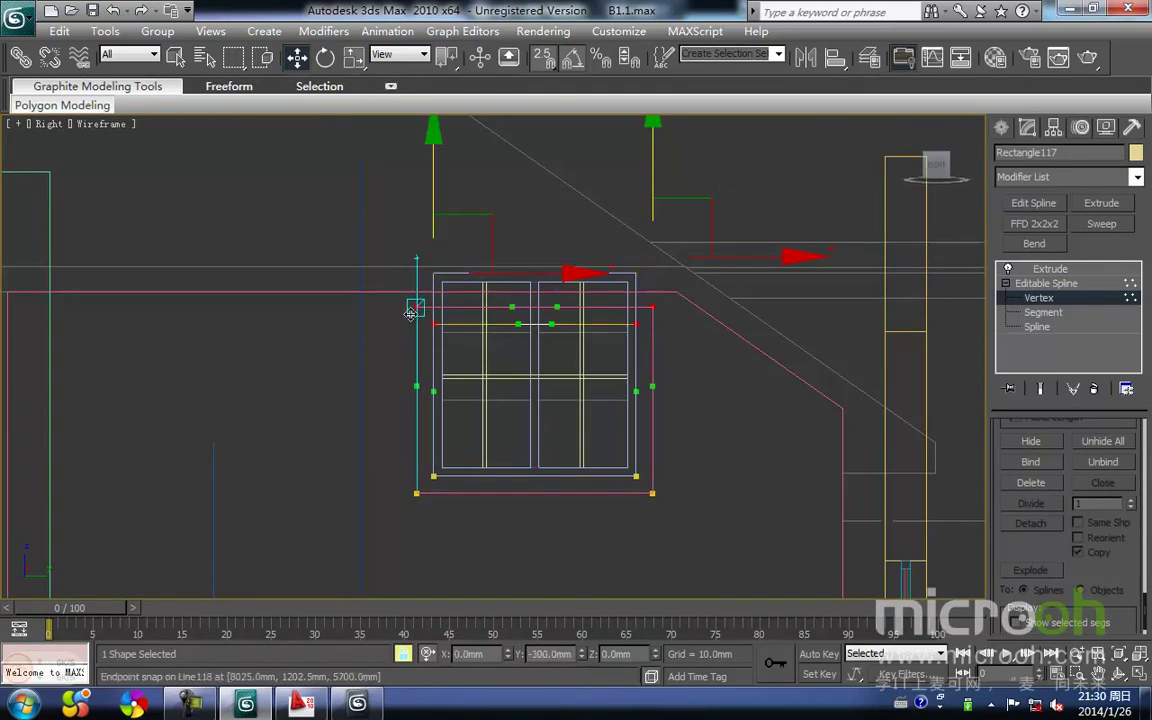
key("space")
left_click(490, 392)
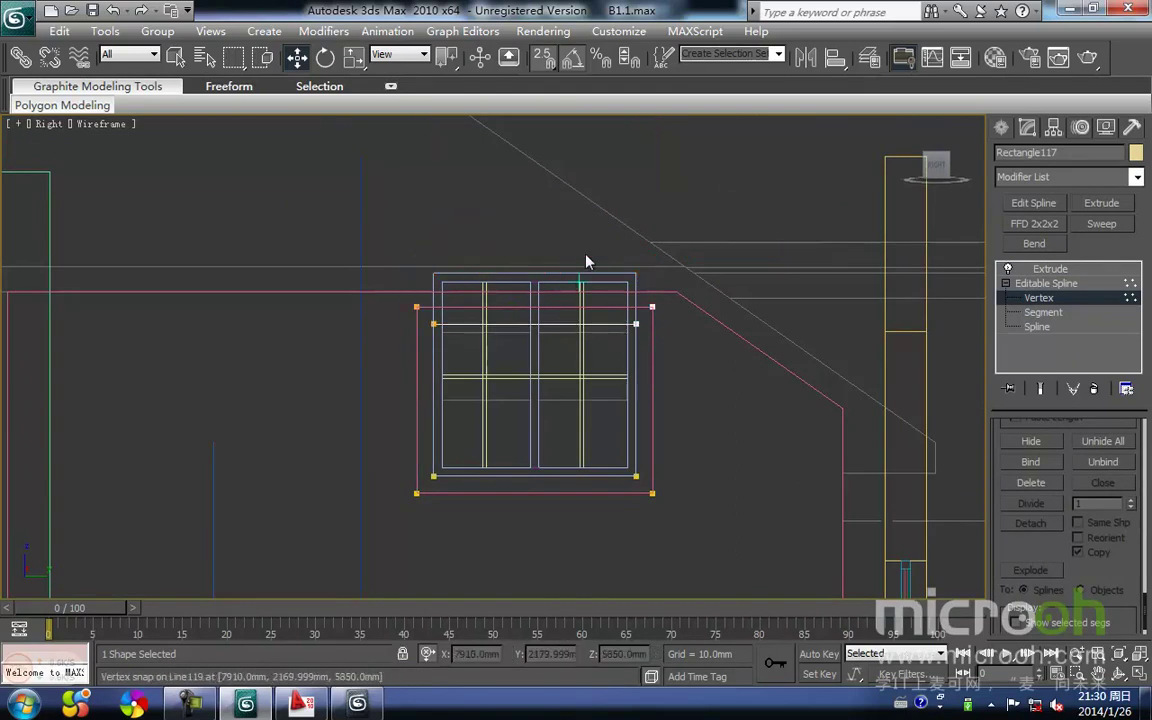
key("1")
left_click(508, 232)
Lower the top vertices of the copied window's sash frame to the inner top edge of the surround
left_click(534, 281)
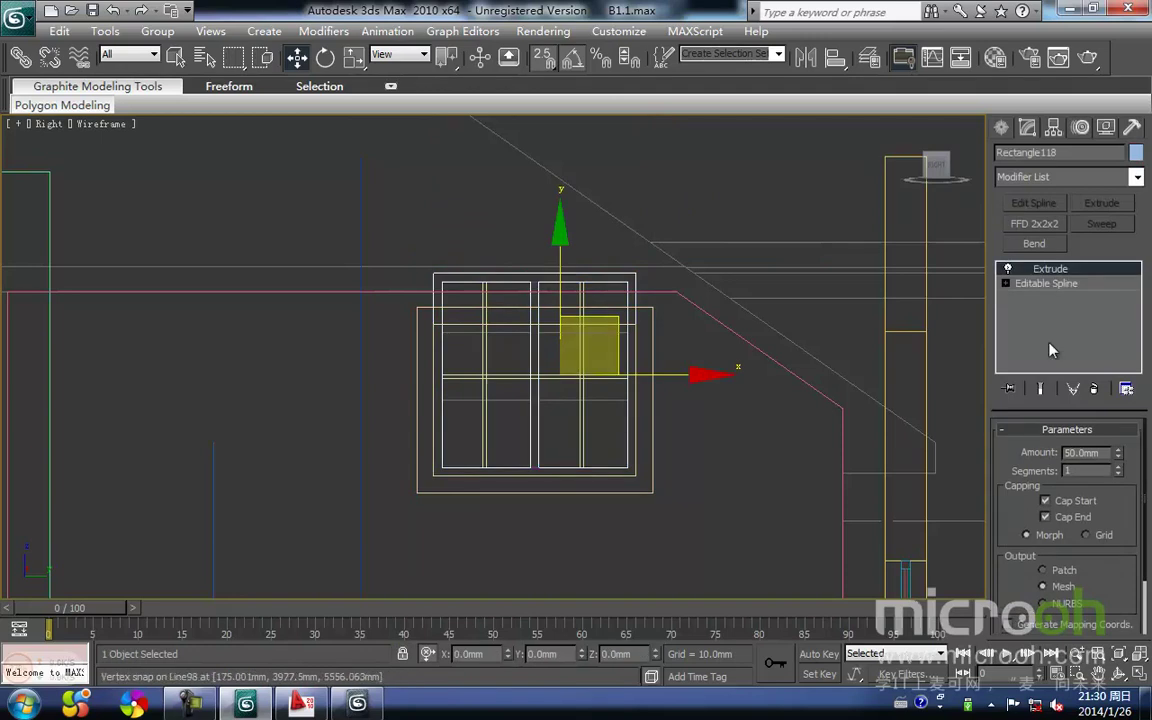
left_click(1050, 300)
left_click_drag(609, 310, 266, 212)
left_click_drag(434, 260, 435, 325)
key("1")
left_click(717, 478)
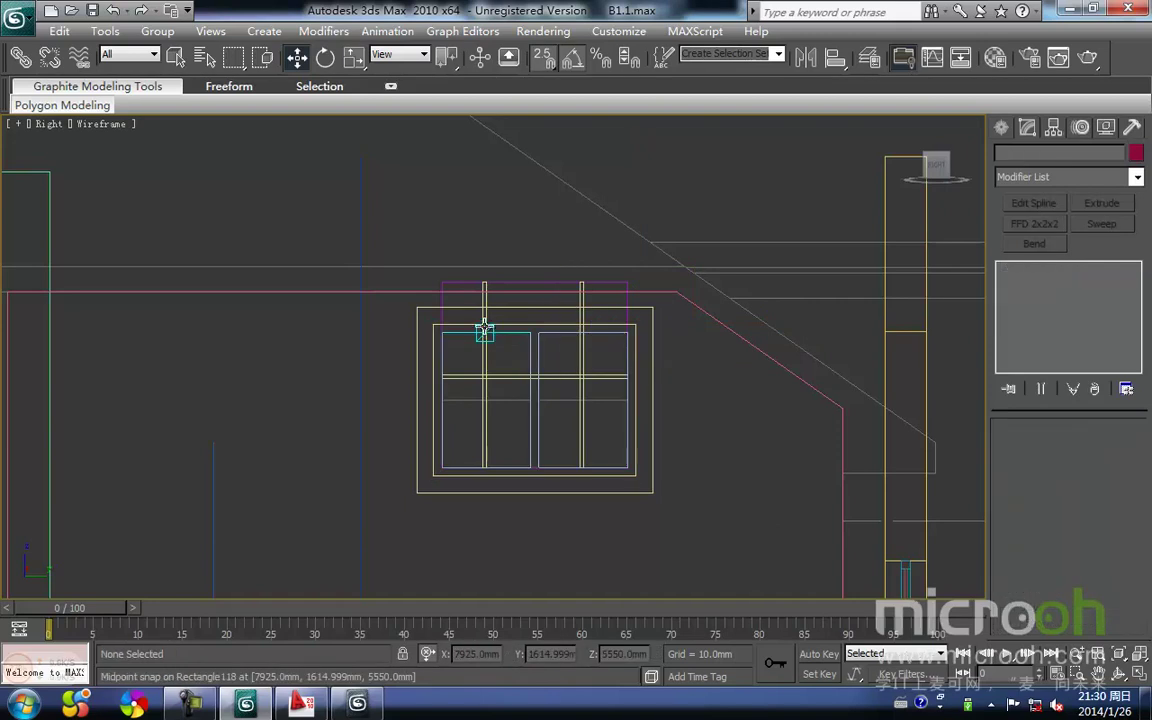
Shorten the vertical glazing bars to the sash's top edge and lower the horizontal bar to the sash's mid-height
left_click(483, 318)
left_click(1006, 283)
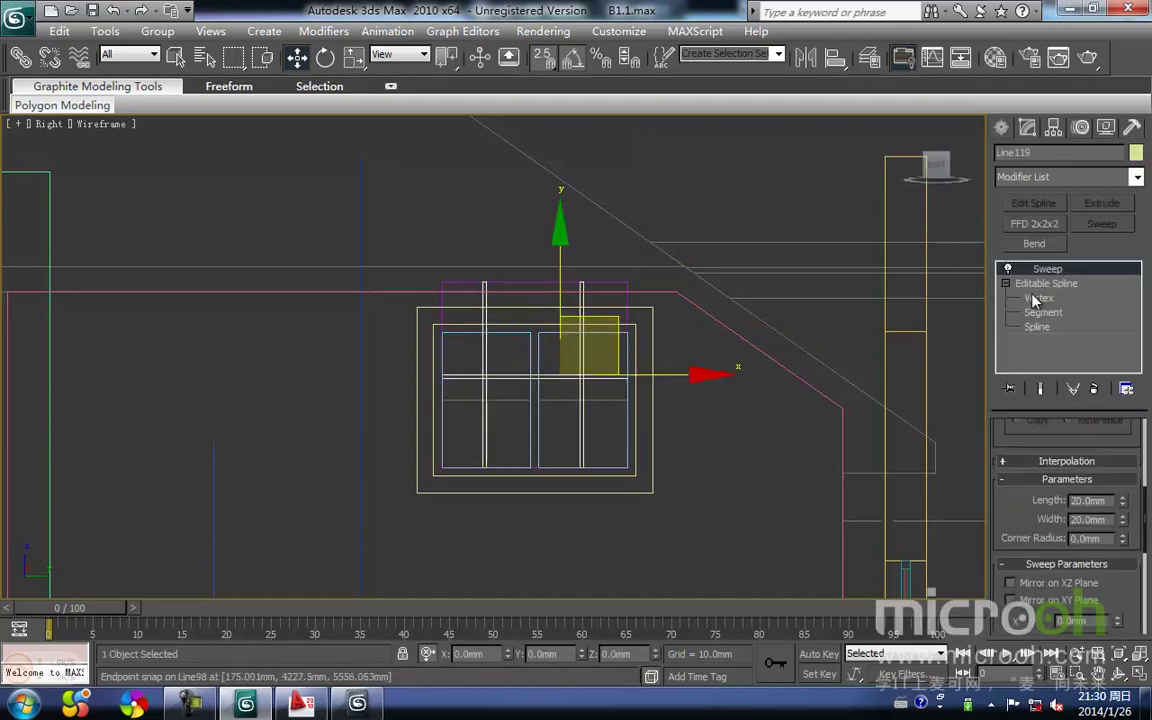
left_click(1037, 298)
left_click_drag(733, 335, 733, 335)
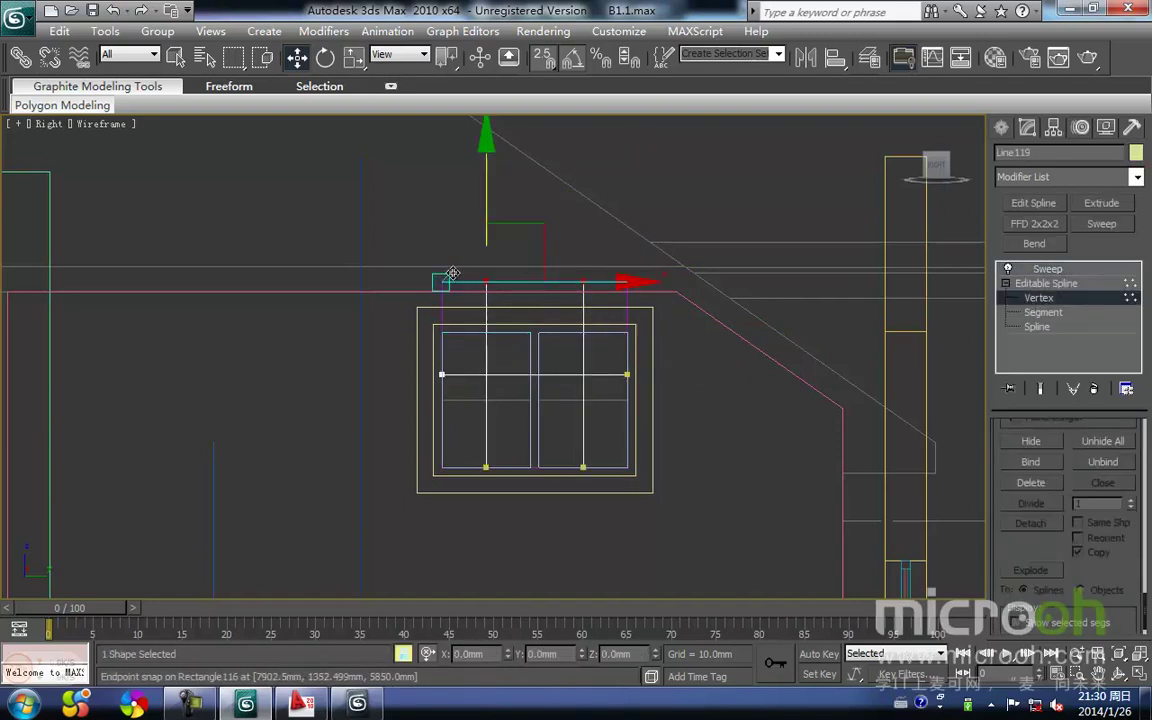
left_click_drag(478, 277, 690, 414)
key("space")
key("space")
left_click_drag(438, 374, 441, 400)
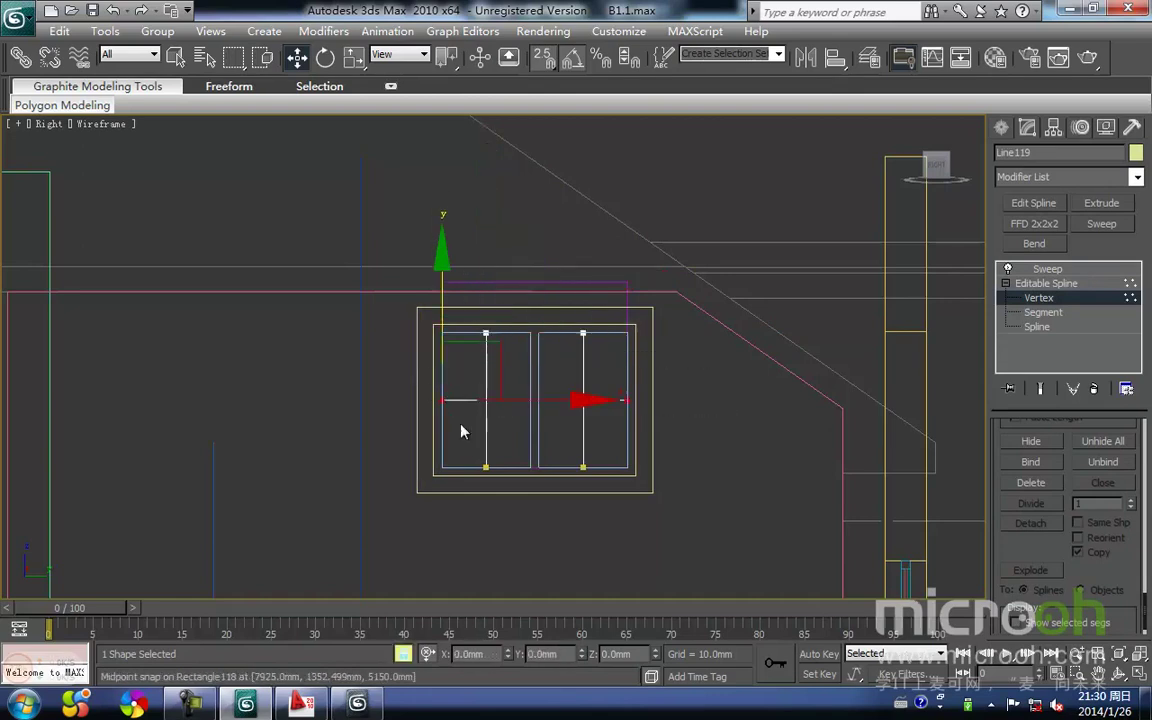
key("space")
key("1")
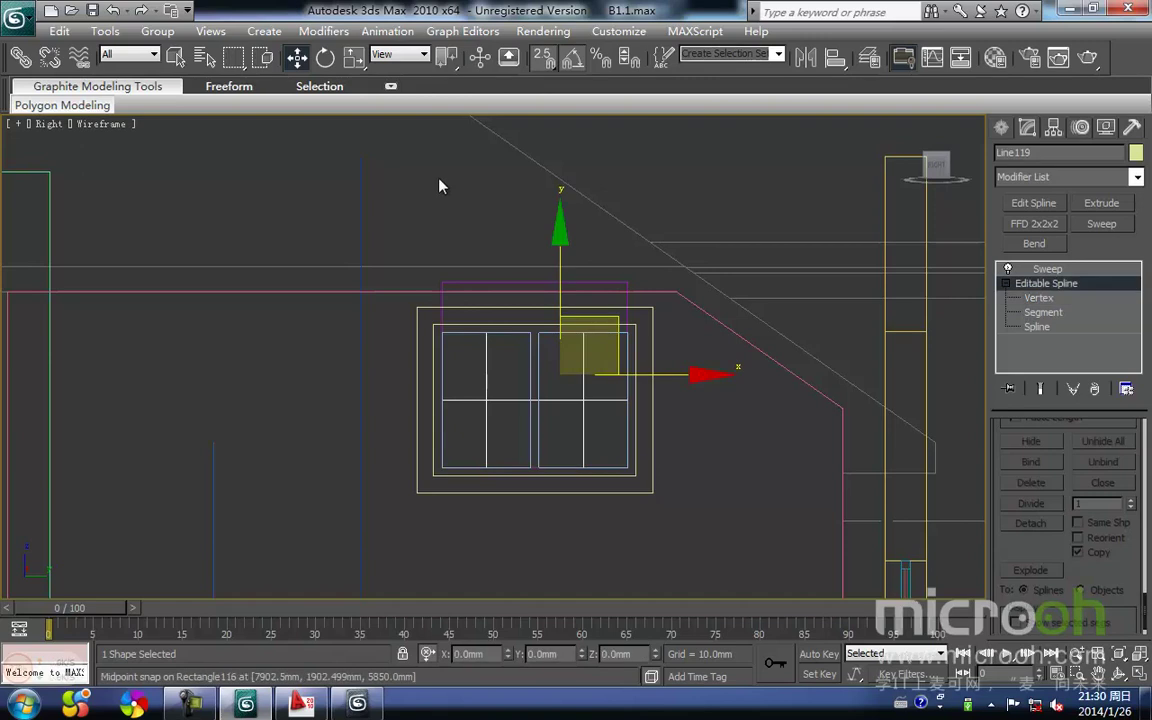
left_click(440, 183)
Lower the glass pane's top vertices to the inner top edge of the shortened sash frame
left_click(484, 284)
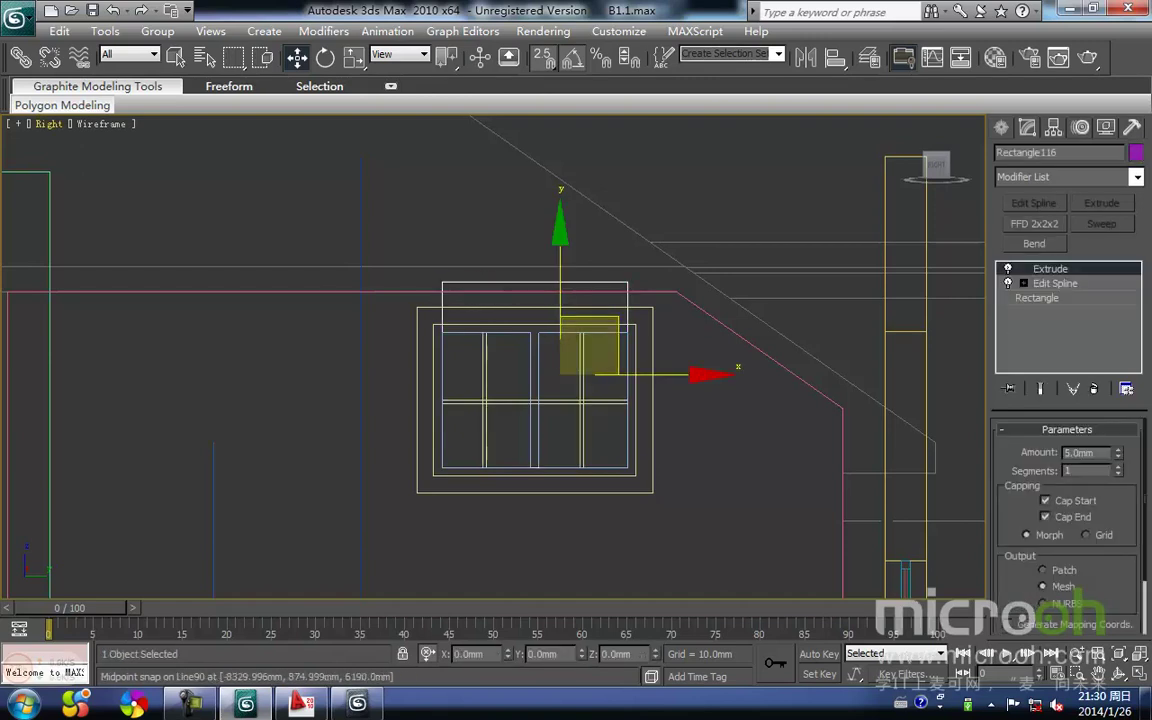
left_click(1023, 283)
left_click(1055, 299)
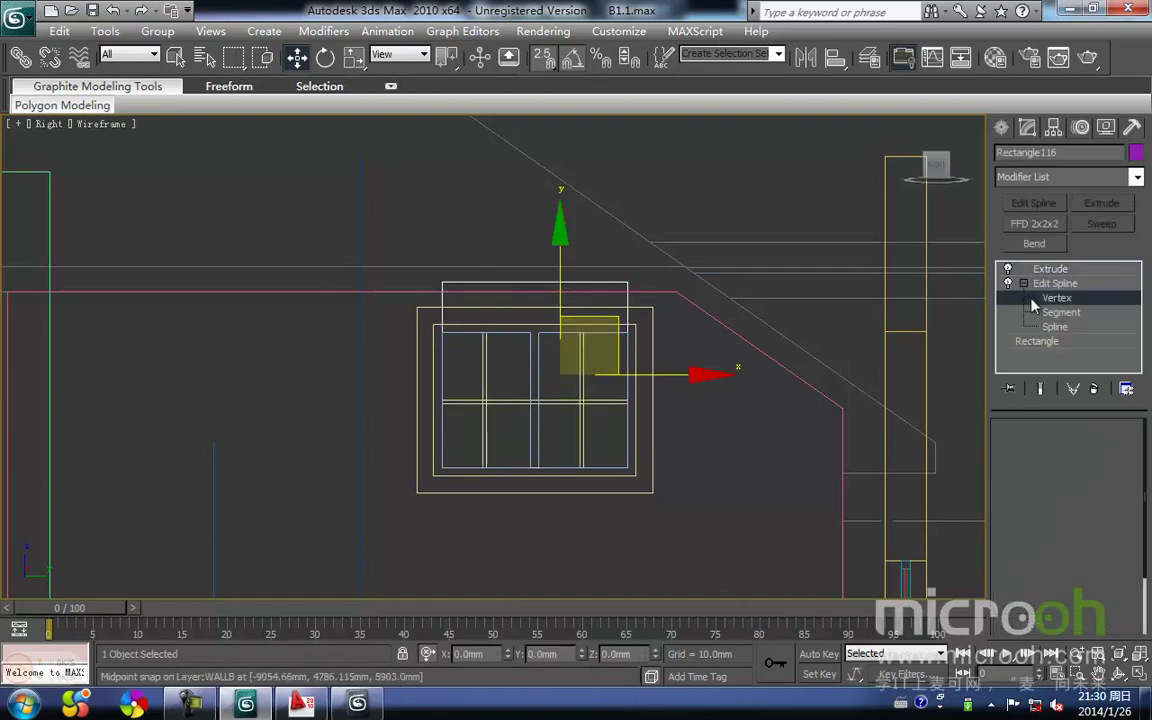
left_click_drag(672, 304, 355, 231)
key("space")
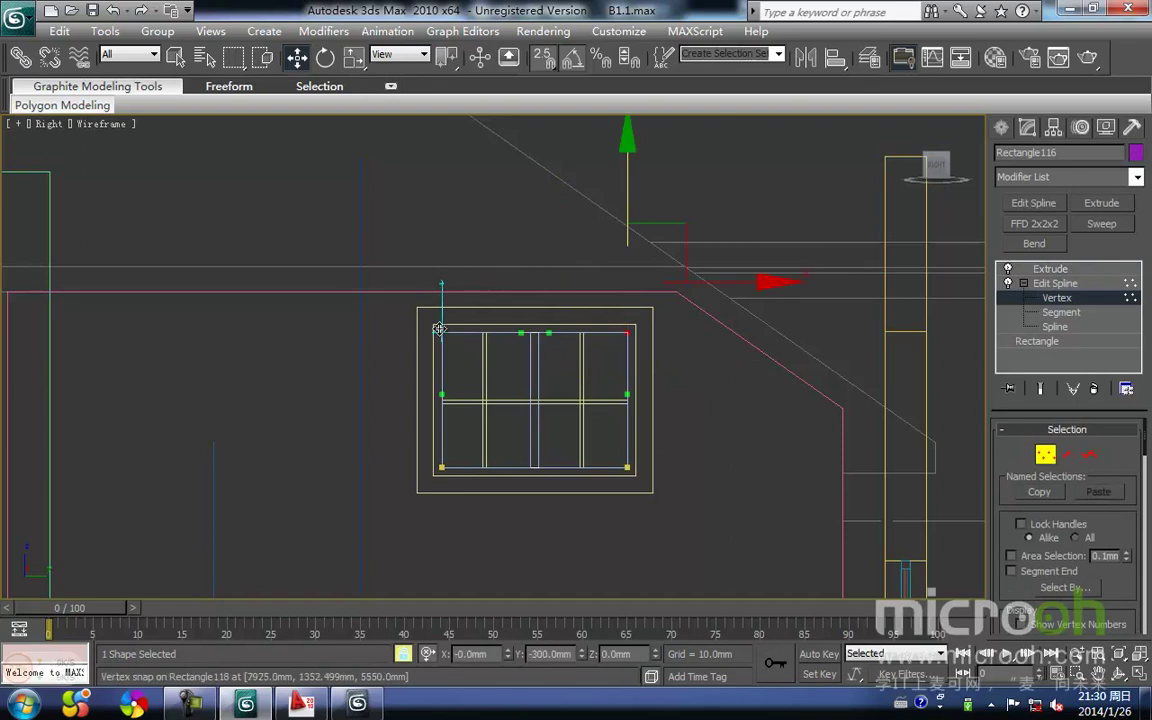
left_click(458, 255)
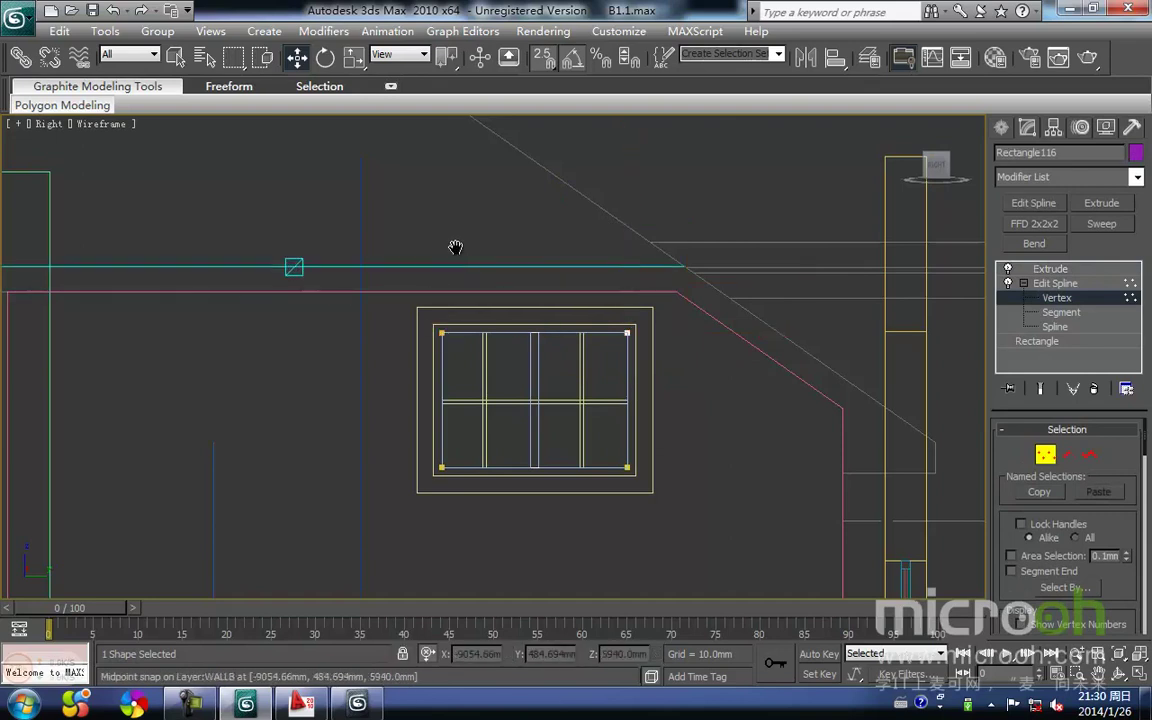
middle_click_drag(458, 255, 448, 221)
left_click(473, 230)
Inspect the fitted window and the painted upper-floor walls on the shaded model
key("F3")
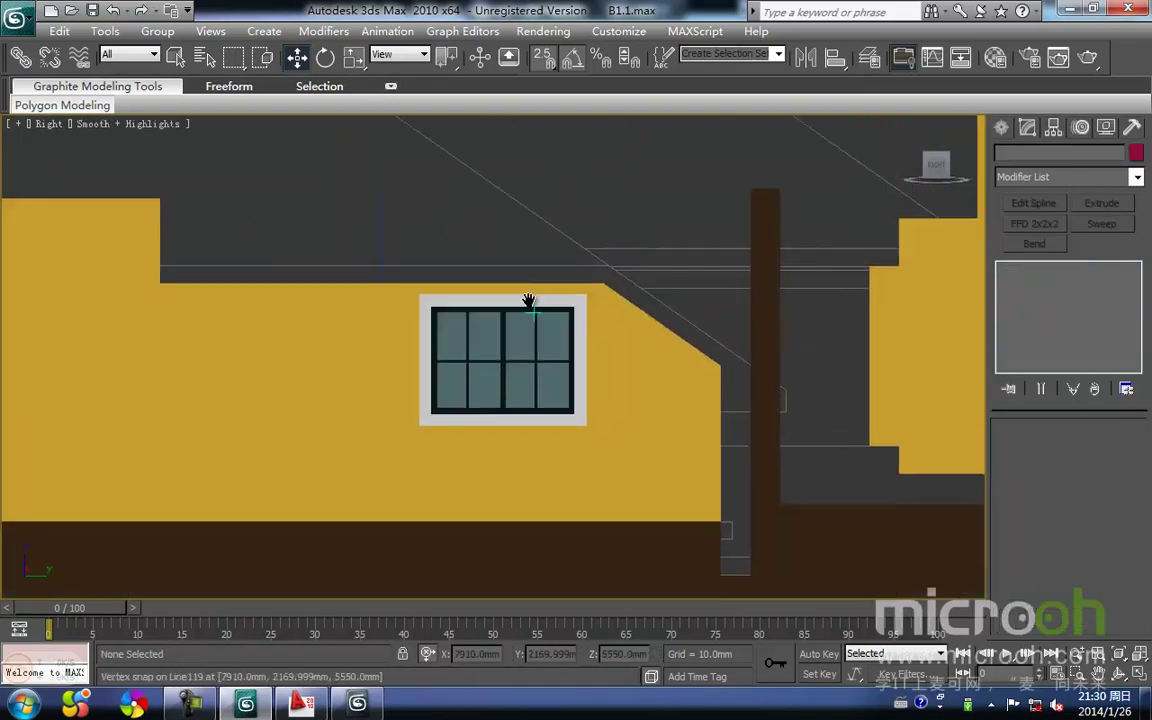
scroll(529, 292, "down", 3)
scroll(607, 399, "down", 3)
middle_click_drag(638, 424, 669, 460, "alt")
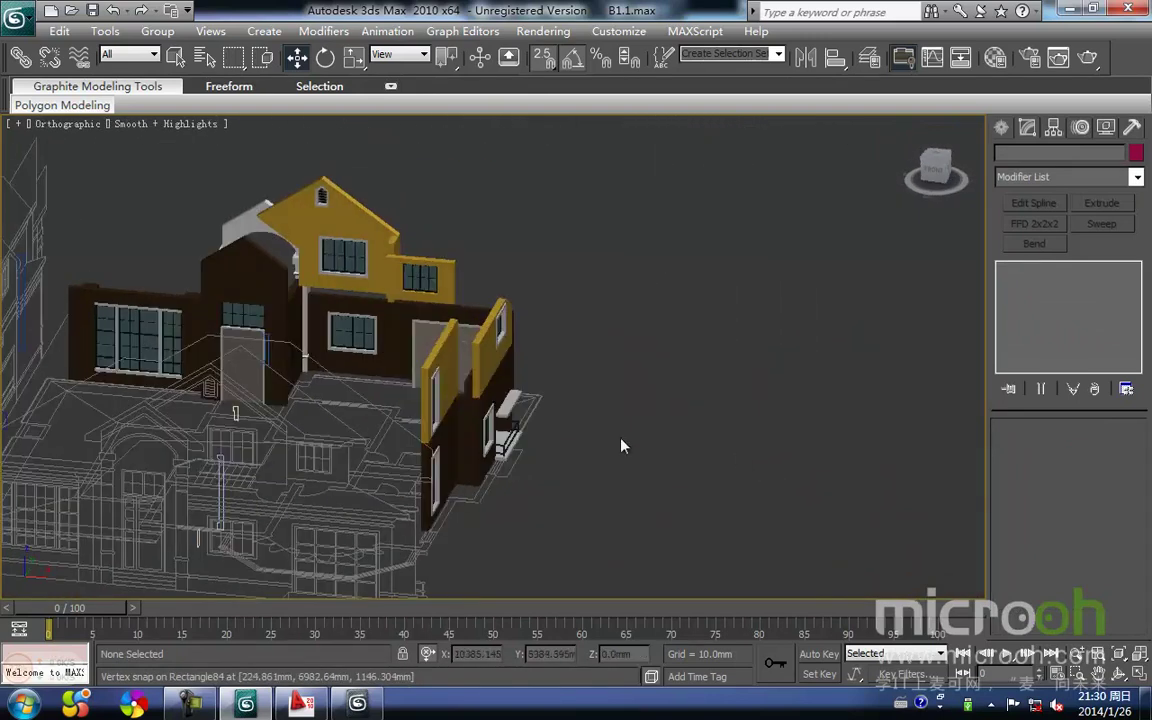
scroll(462, 381, "up", 5)
middle_click_drag(460, 357, 406, 349)
Draw a plan rectangle for the short return wall between the projecting sloped wall and the adjoining recessed wall
key("t")
key("z")
scroll(571, 370, "up", 3)
middle_click_drag(571, 370, 511, 167)
scroll(504, 275, "up", 3)
middle_click_drag(495, 230, 497, 395)
scroll(497, 395, "up", 2)
key("F3")
scroll(450, 334, "up", 3)
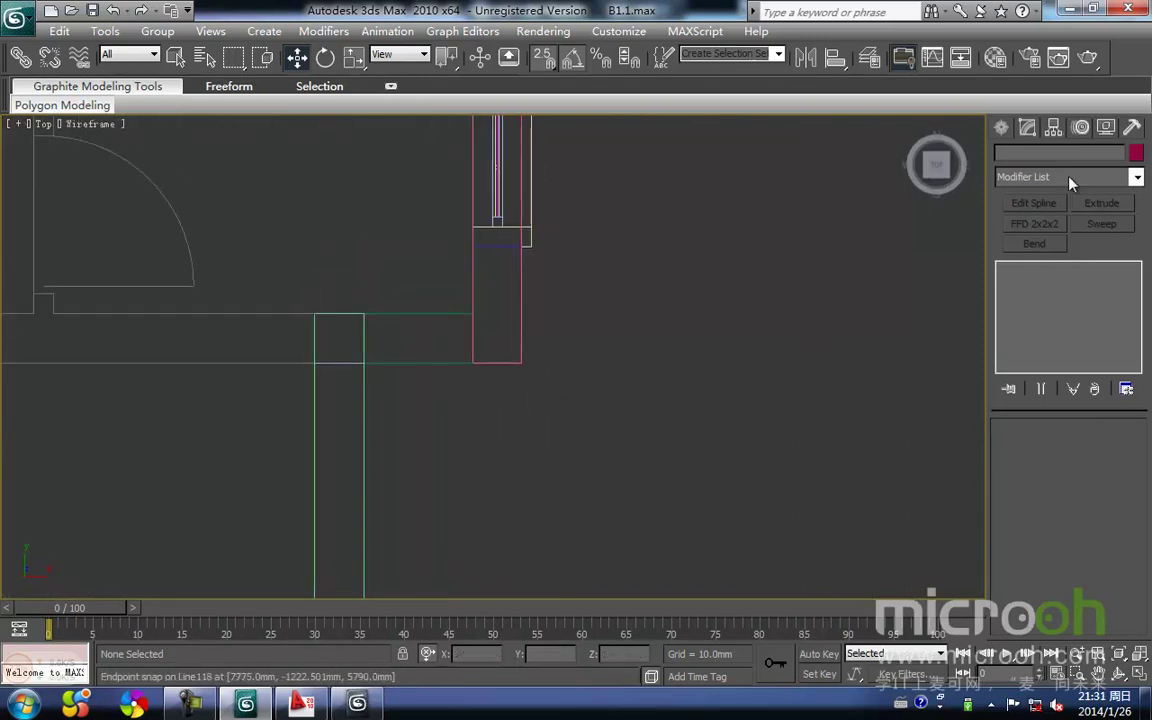
left_click(1001, 128)
left_click(1105, 257)
middle_click_drag(447, 312, 500, 299)
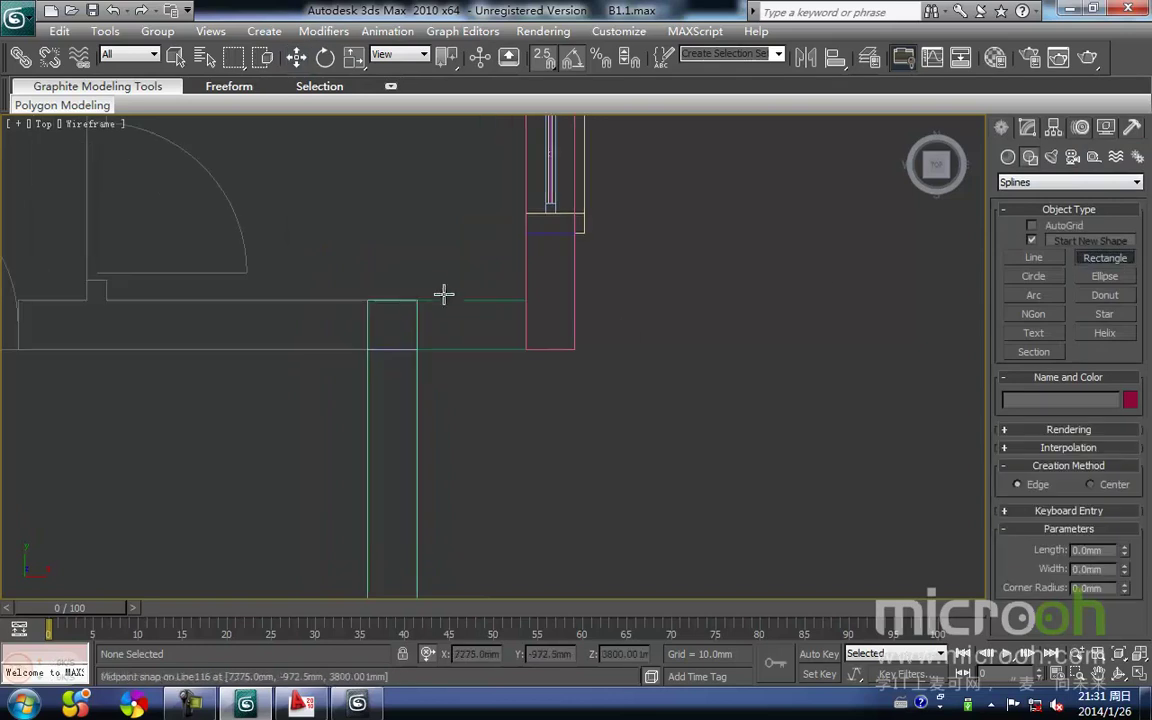
mouse_move(425, 307)
left_mouse_down()
mouse_move(542, 375)
mouse_move(532, 365)
left_mouse_up()
key("w")
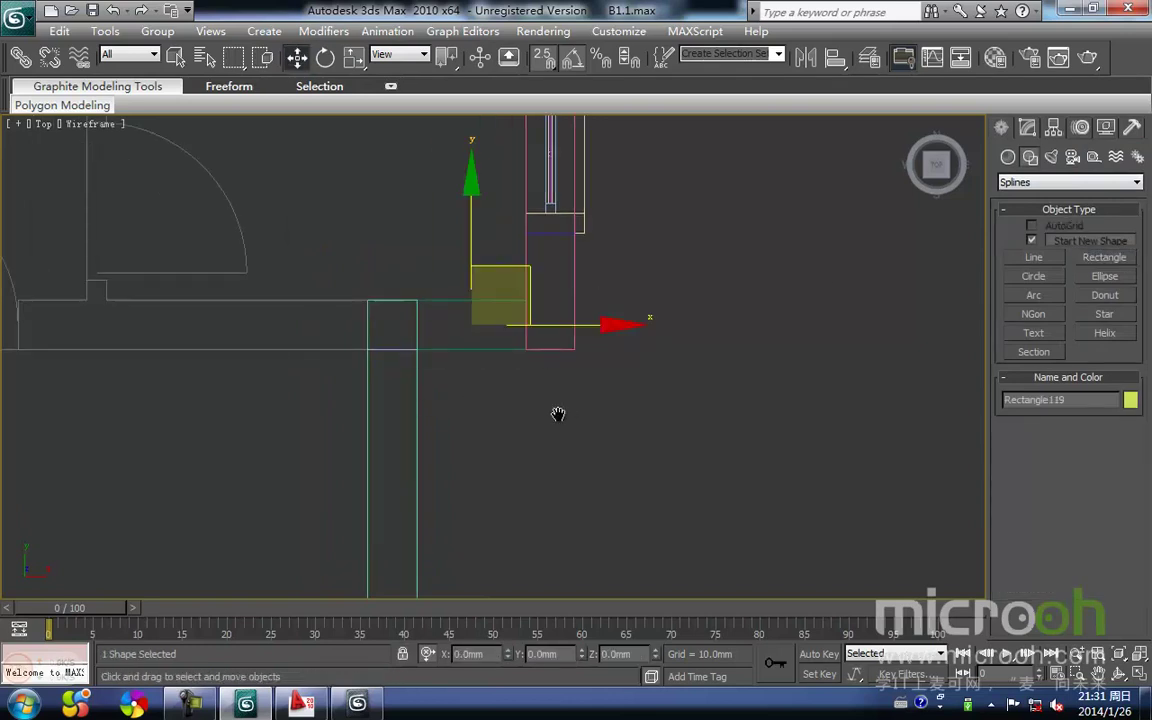
Raise the return wall's rectangle in the back elevation and snap it to the upper-floor wall's base
scroll(535, 476, "down", 2)
key("k")
key("z")
scroll(535, 447, "down", 1)
middle_click_drag(535, 447, 481, 486)
scroll(482, 460, "down", 5)
scroll(483, 436, "down", 4)
scroll(490, 530, "down", 2)
middle_click_drag(491, 404, 493, 588)
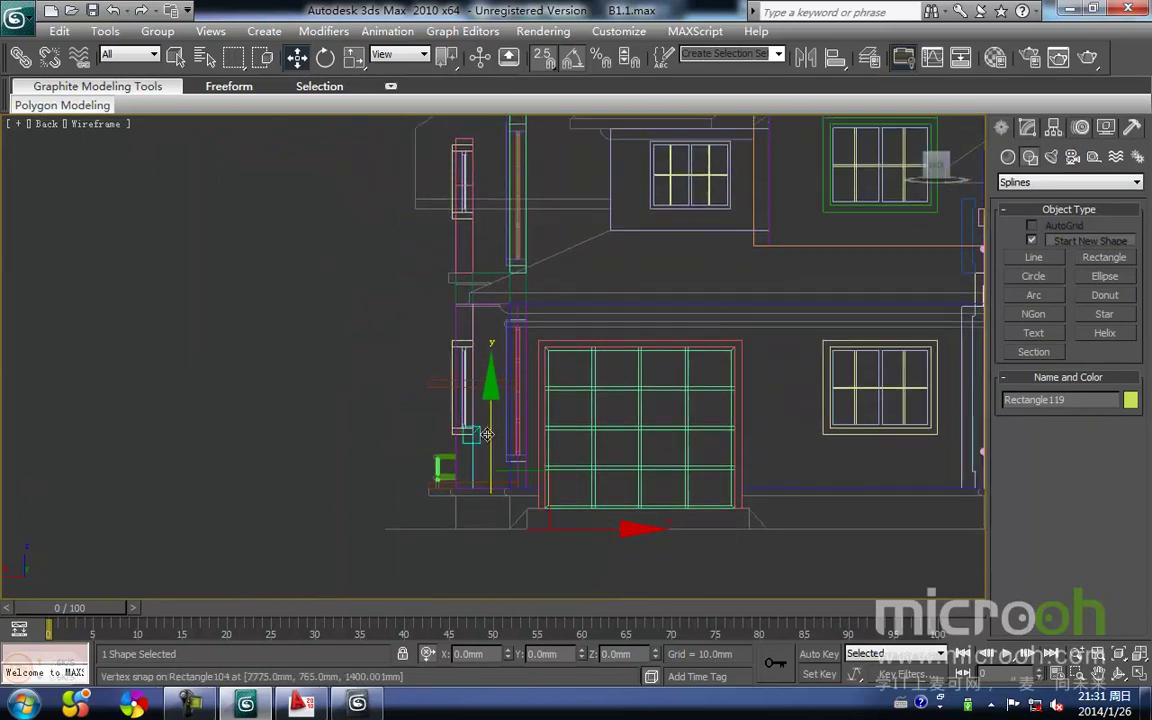
left_click_drag(490, 435, 501, 183)
scroll(484, 262, "up", 4)
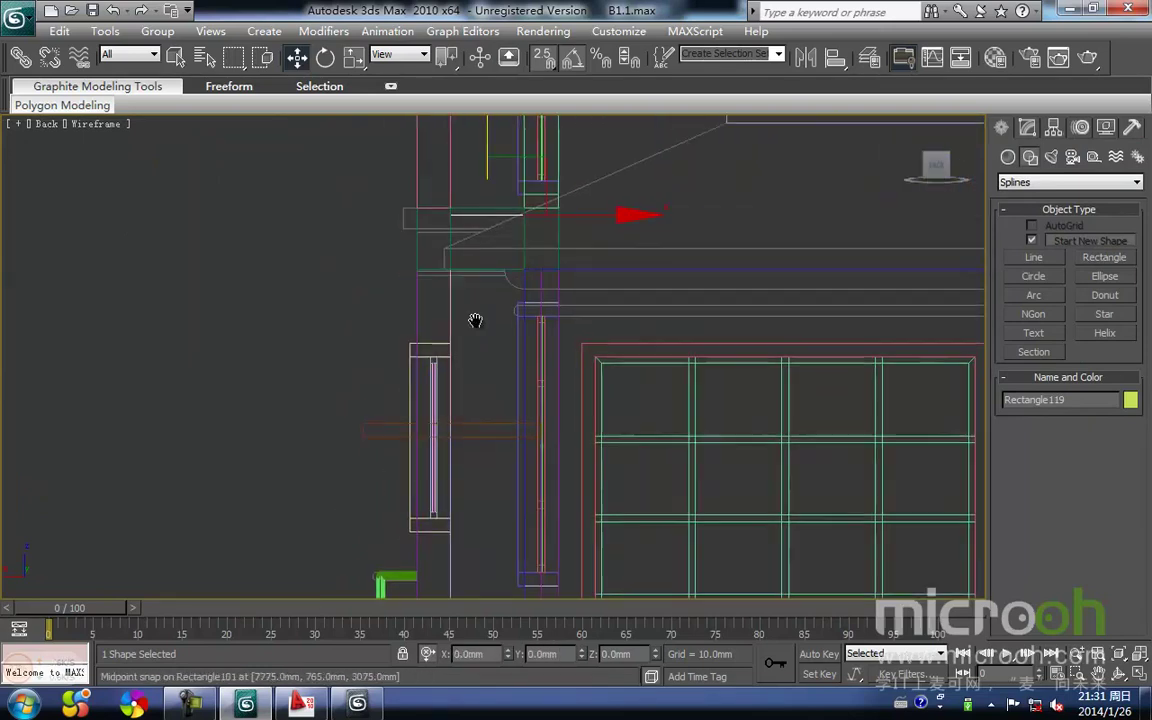
middle_click_drag(478, 283, 478, 470)
key("space")
middle_click_drag(468, 340, 463, 443)
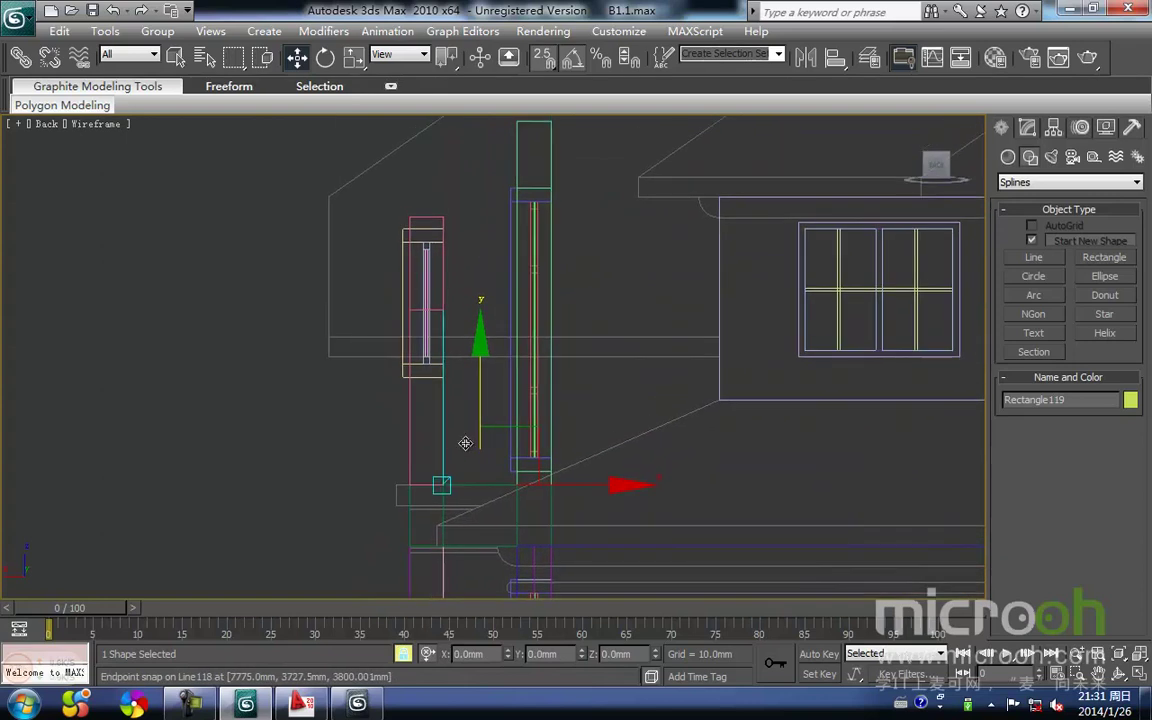
Measure the sloped wall's height in the back elevation with a temporary circle from its top to its base
left_click(1034, 276)
left_click_drag(441, 214, 447, 480)
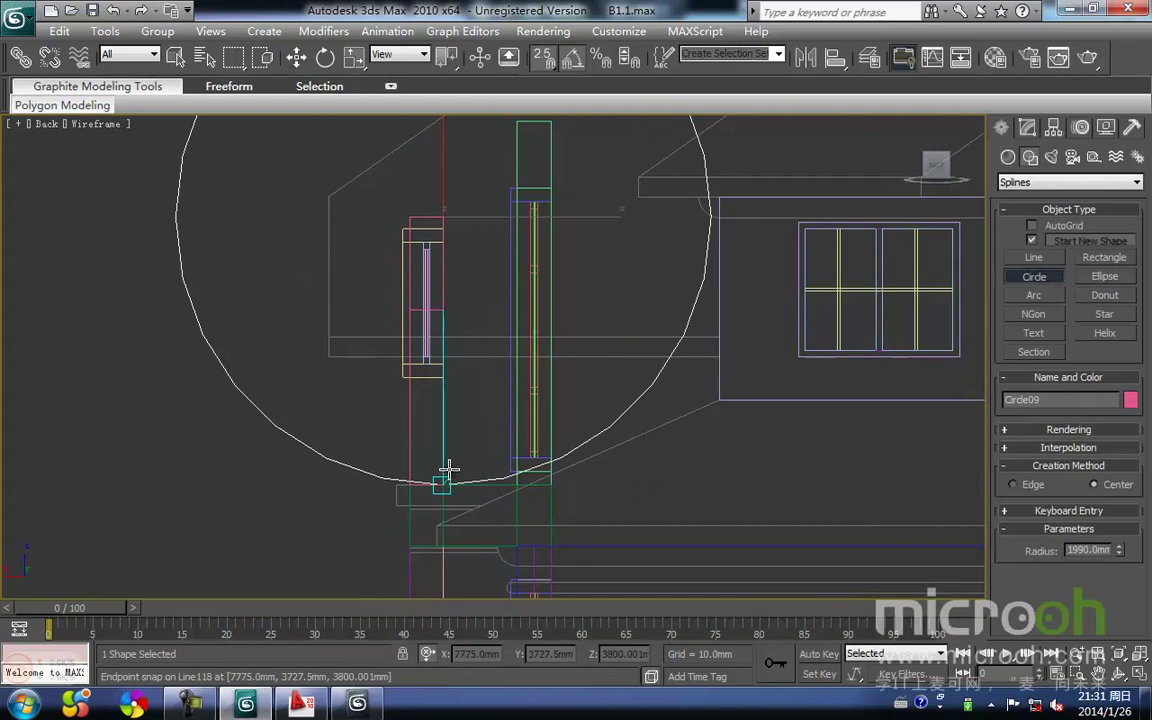
right_click(449, 468)
left_click(1027, 128)
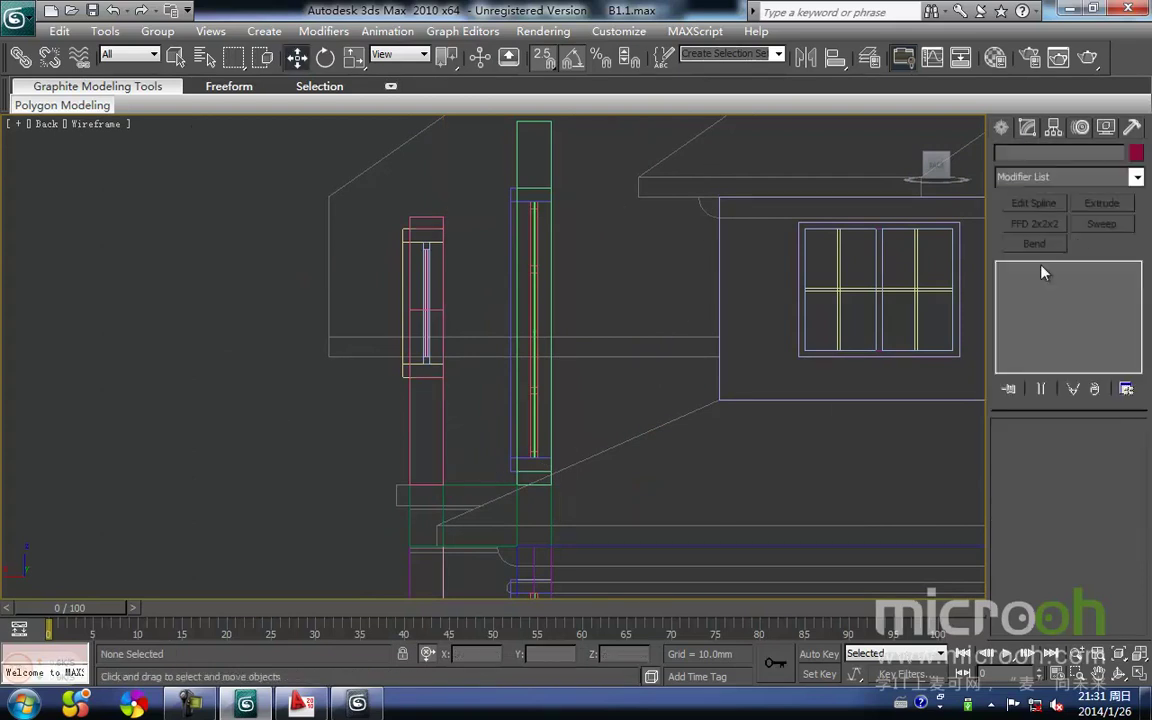
right_click(427, 386)
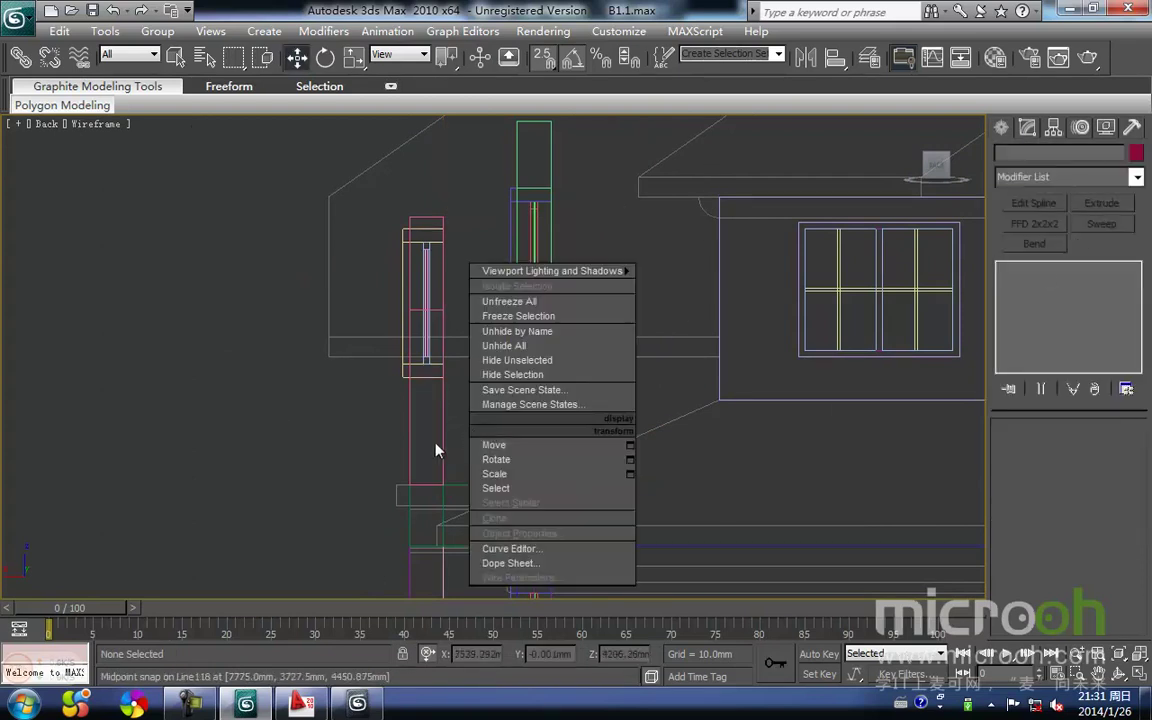
Extrude the return wall's rectangle 1990 mm to match the sloped wall's height
left_click(476, 486)
left_click(479, 487)
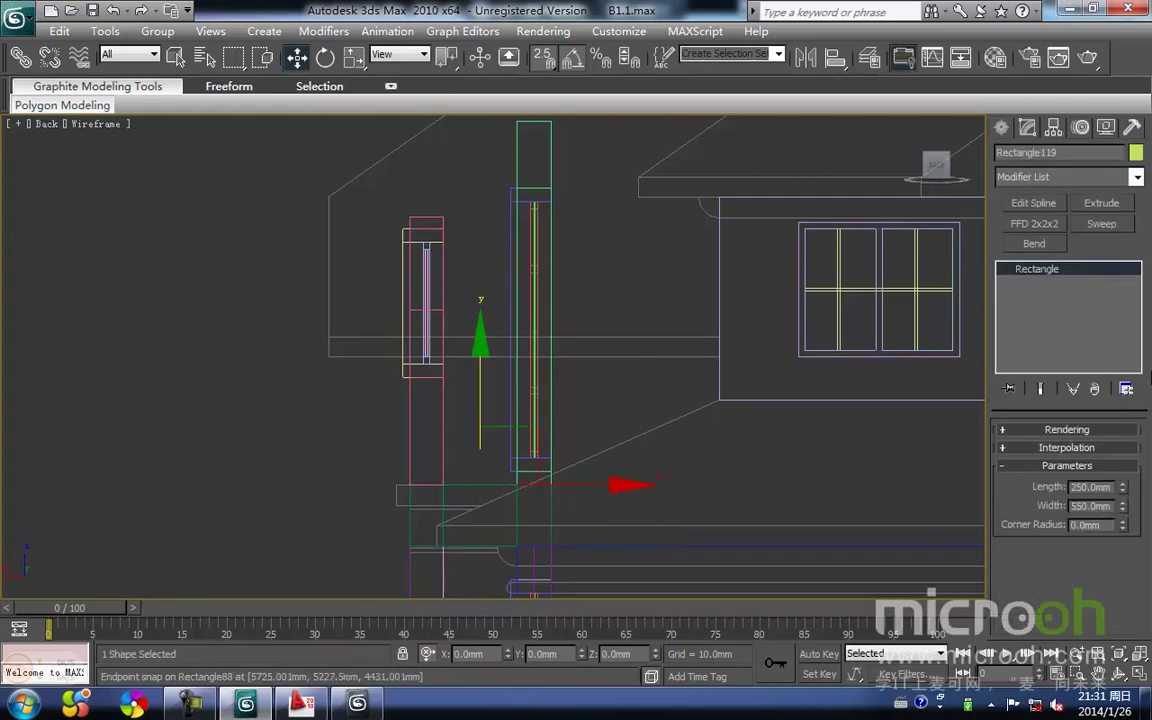
left_click(1106, 204)
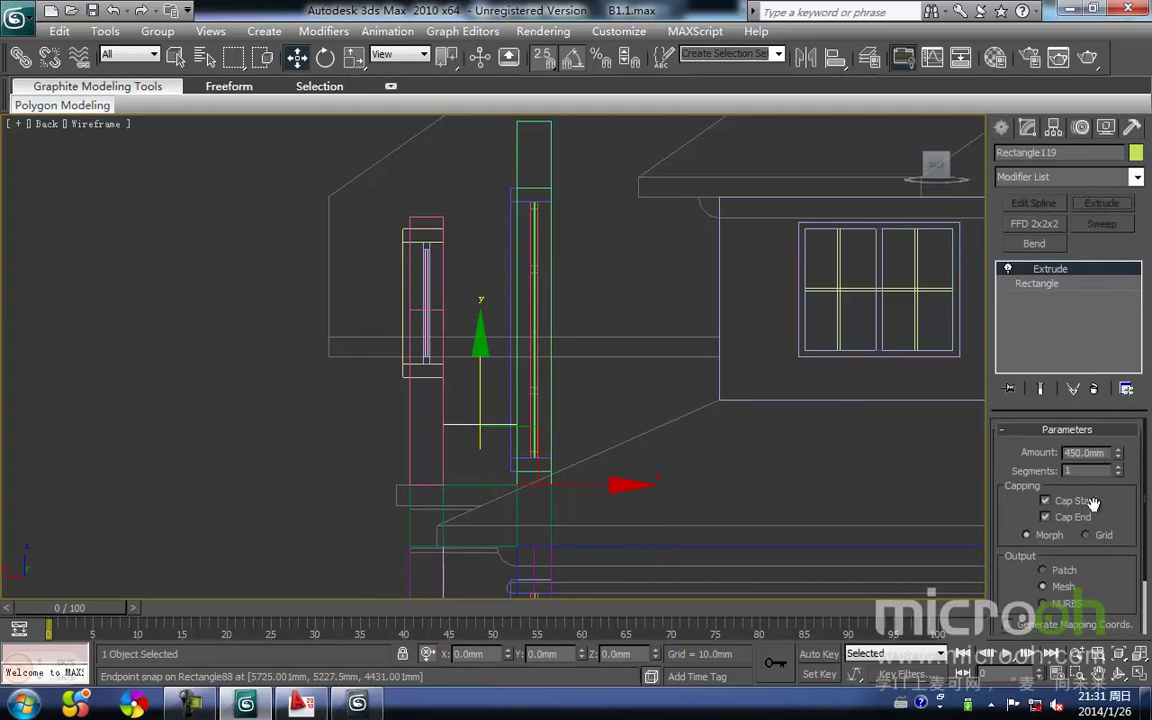
type("199")
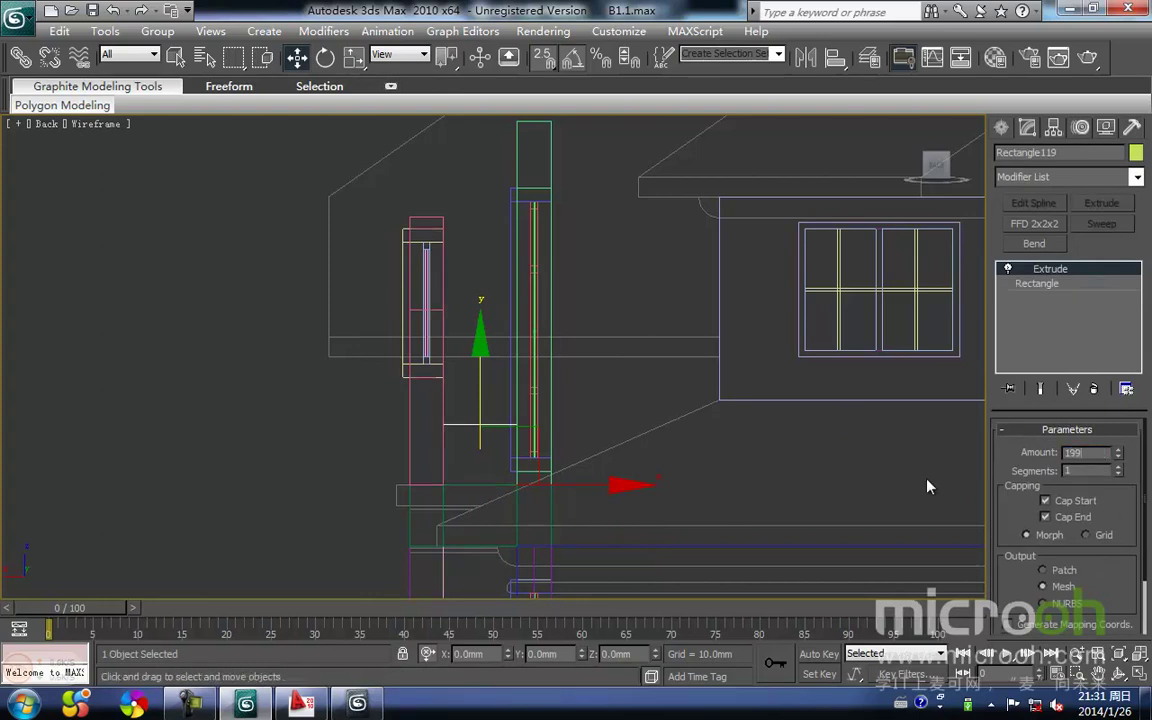
type("0")
key("Return")
left_click(481, 190)
Apply the yellow exterior paint material to the extruded return wall on the shaded model and close the Material Editor
key("F3")
scroll(458, 257, "down", 4)
middle_click_drag(477, 476, 247, 368, "alt")
middle_click_drag(627, 411, 124, 306)
middle_click_drag(401, 450, 450, 465, "alt")
scroll(380, 368, "up", 3)
middle_click_drag(380, 368, 430, 358)
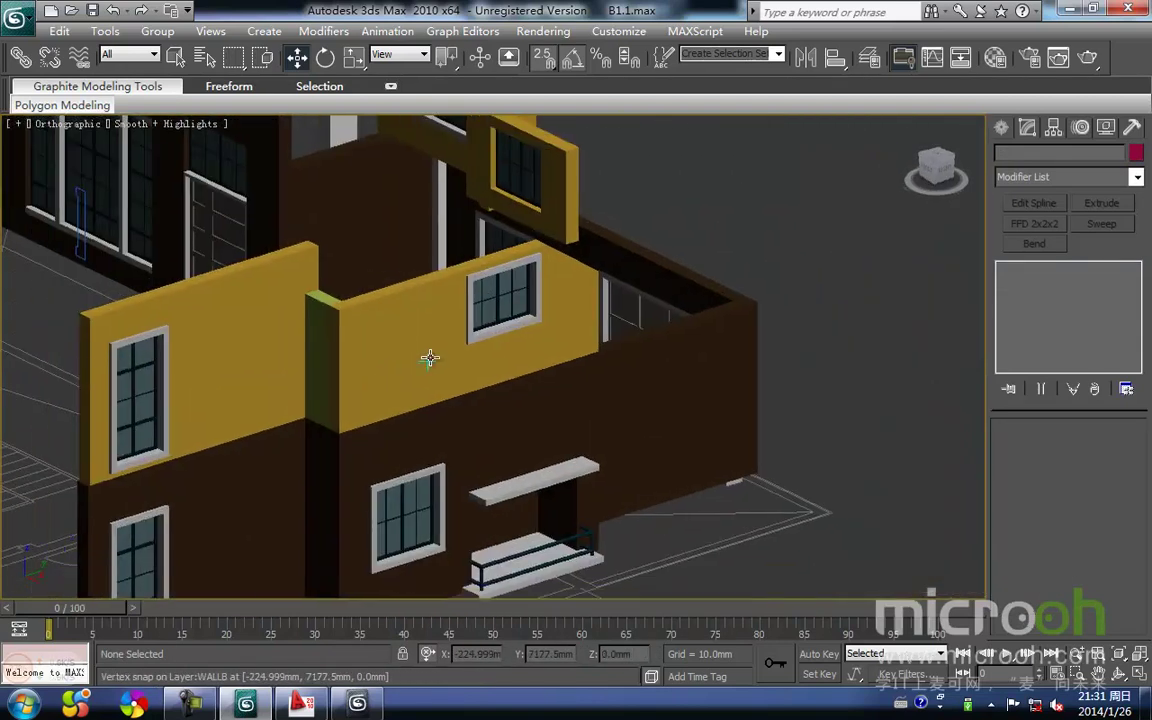
key("m")
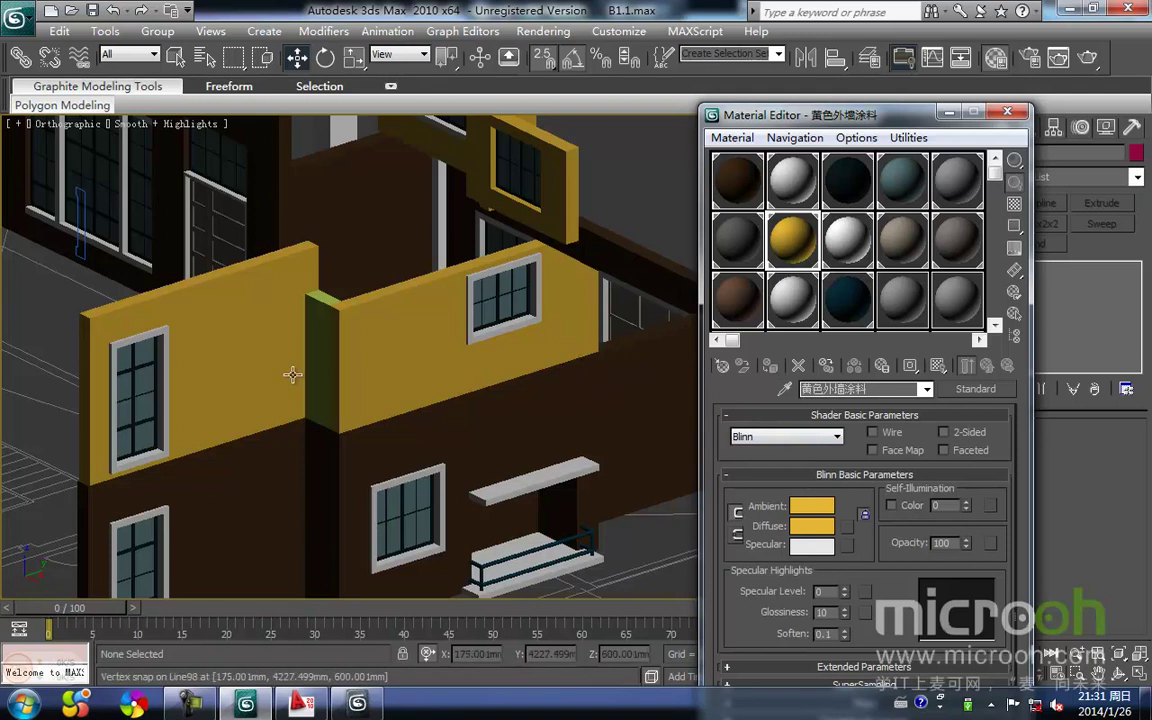
left_click(321, 321)
left_click(770, 366)
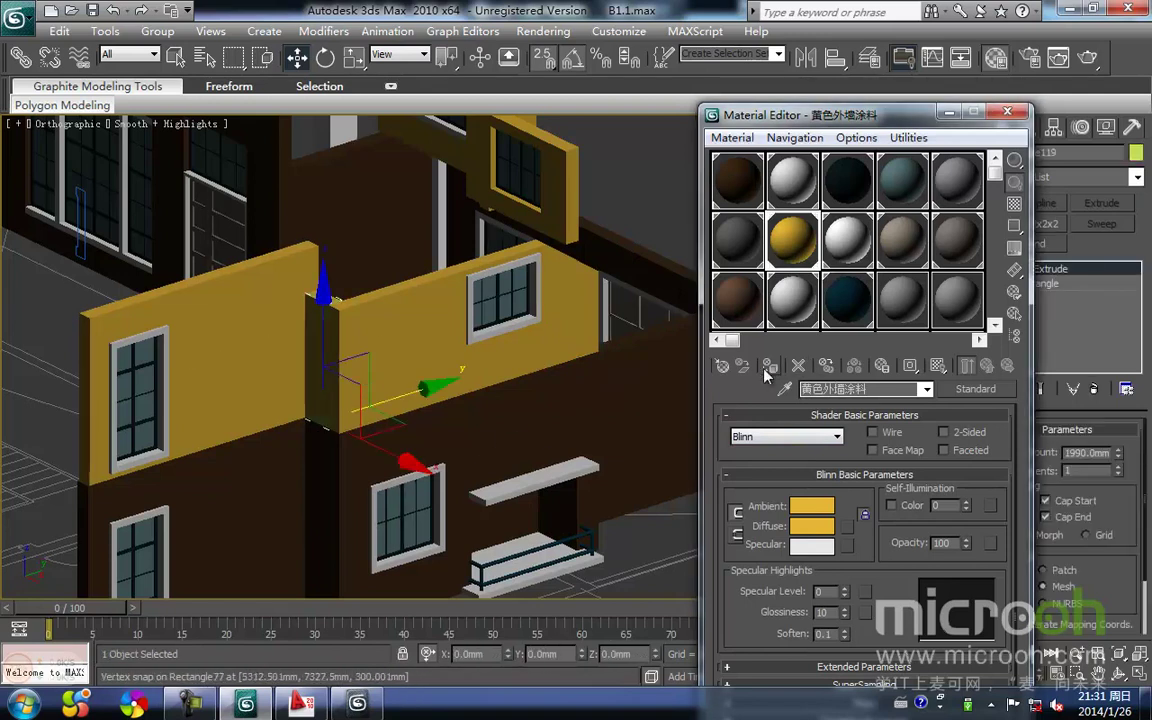
middle_click_drag(442, 455, 365, 352)
scroll(365, 352, "down", 3)
left_click(488, 503)
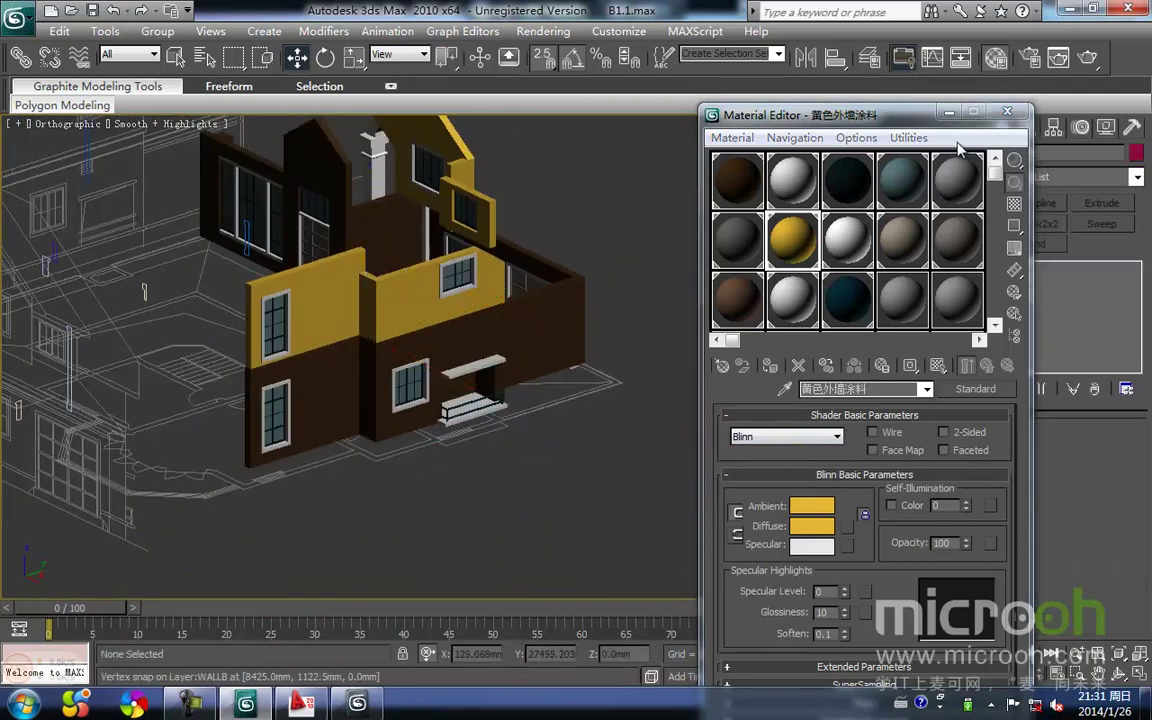
left_click(1007, 111)
Trace an L-shaped wall outline in plan with the Line tool, from the recessed window wall's corner to the sloped side wall
middle_click_drag(478, 508, 378, 452, "alt")
key("t")
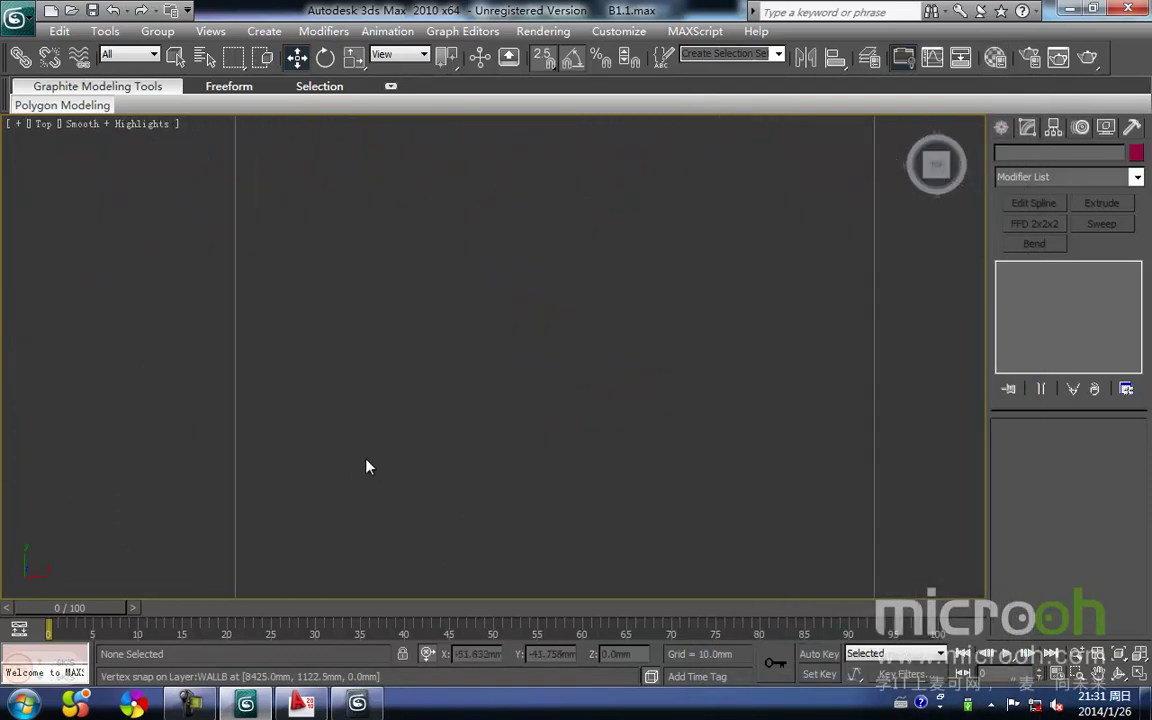
middle_click_drag(605, 330, 490, 310)
scroll(500, 310, "up", 10)
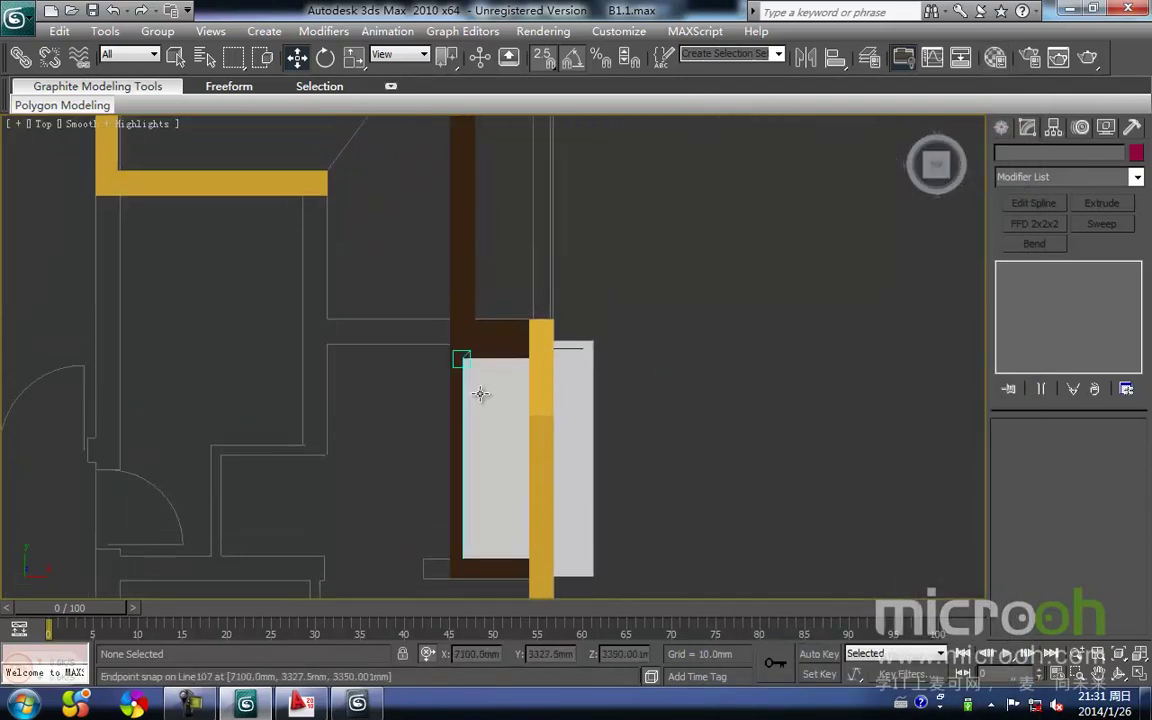
key("F3")
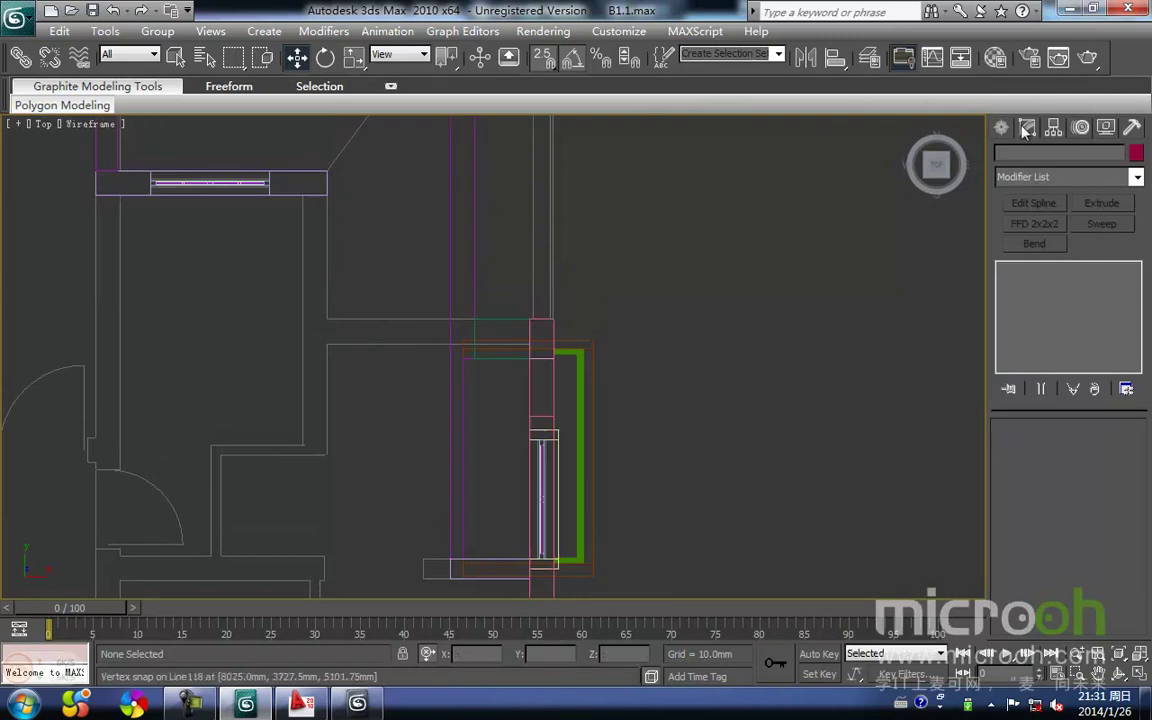
left_click(1005, 127)
left_click(1036, 258)
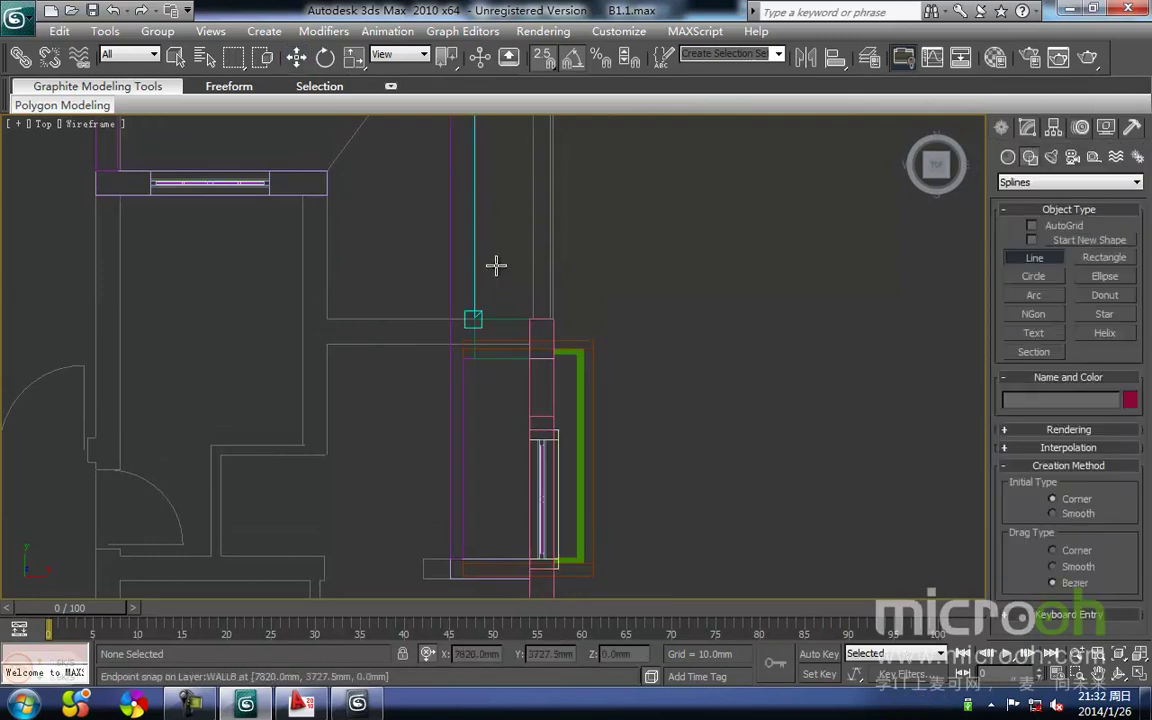
left_click(318, 196)
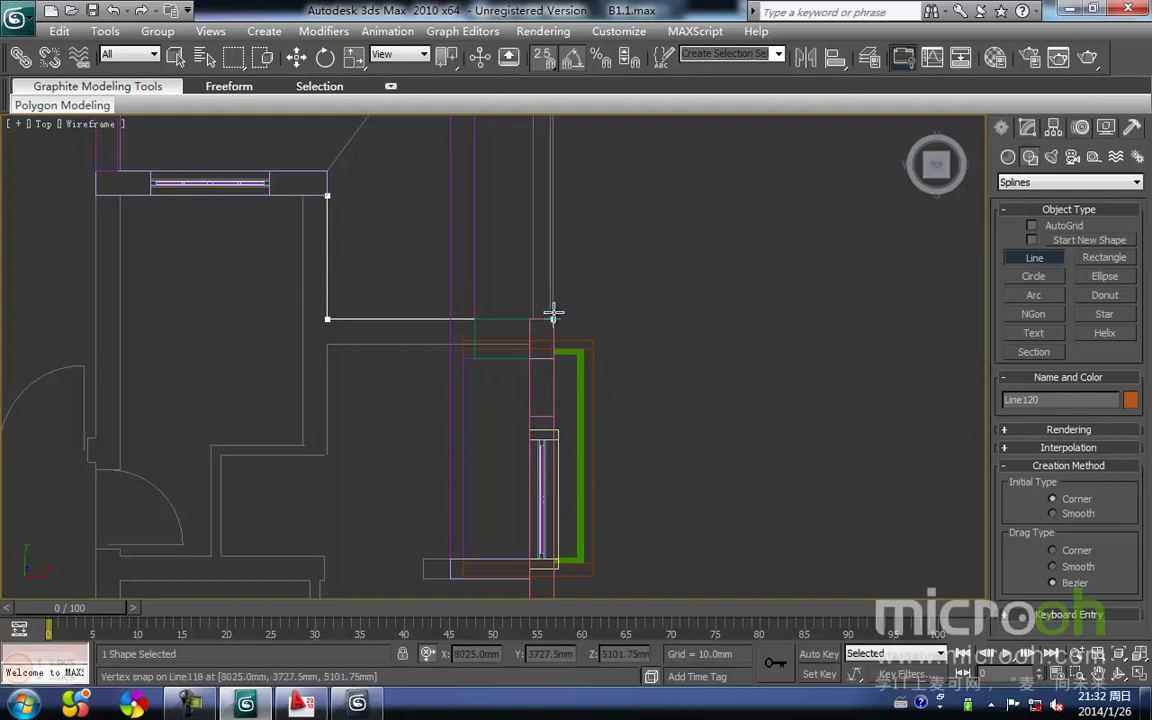
left_click(527, 341)
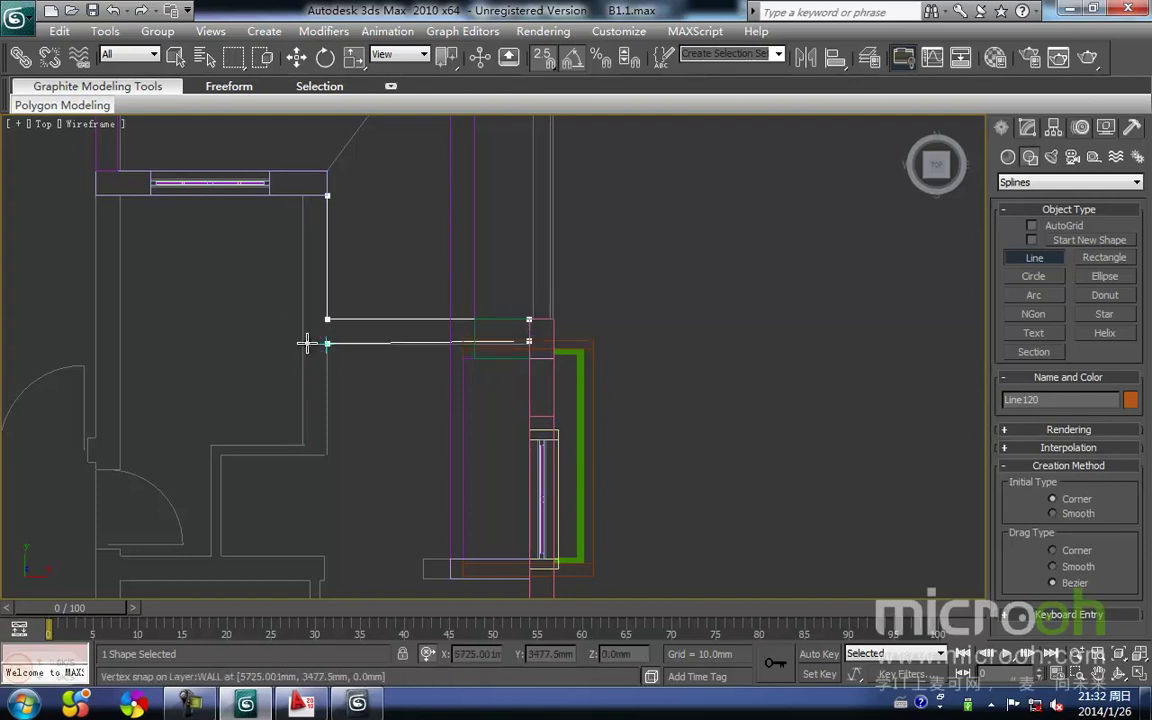
left_click(304, 346)
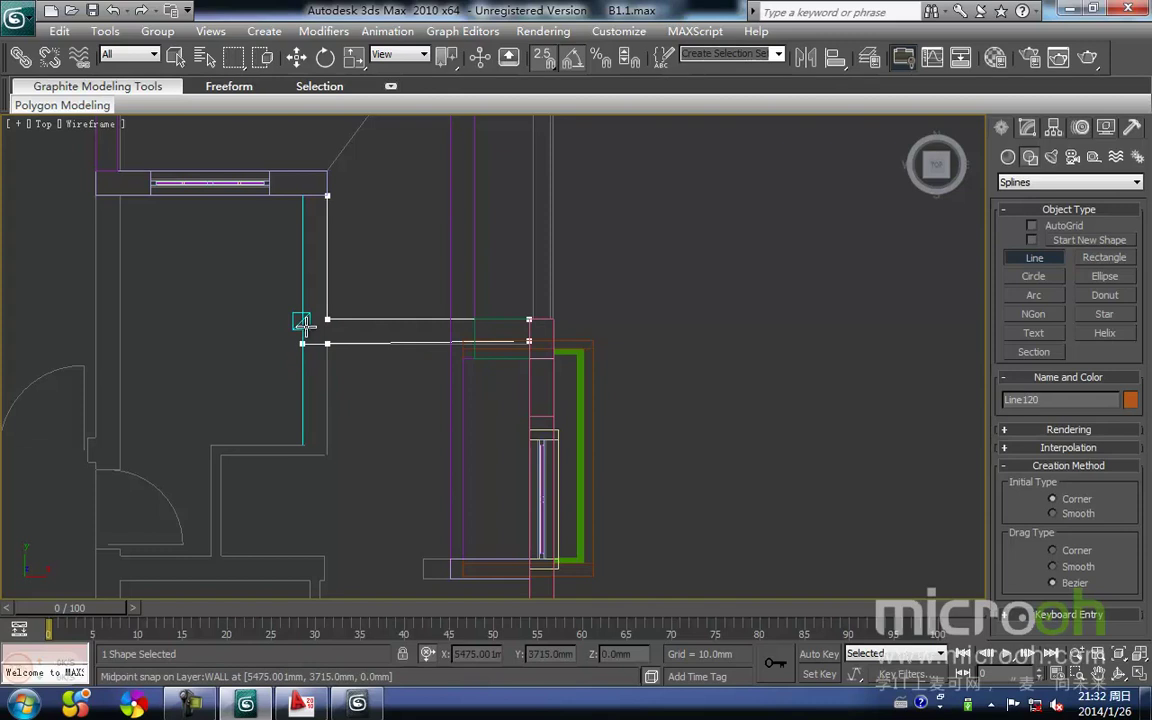
left_click(299, 204)
right_click(424, 247)
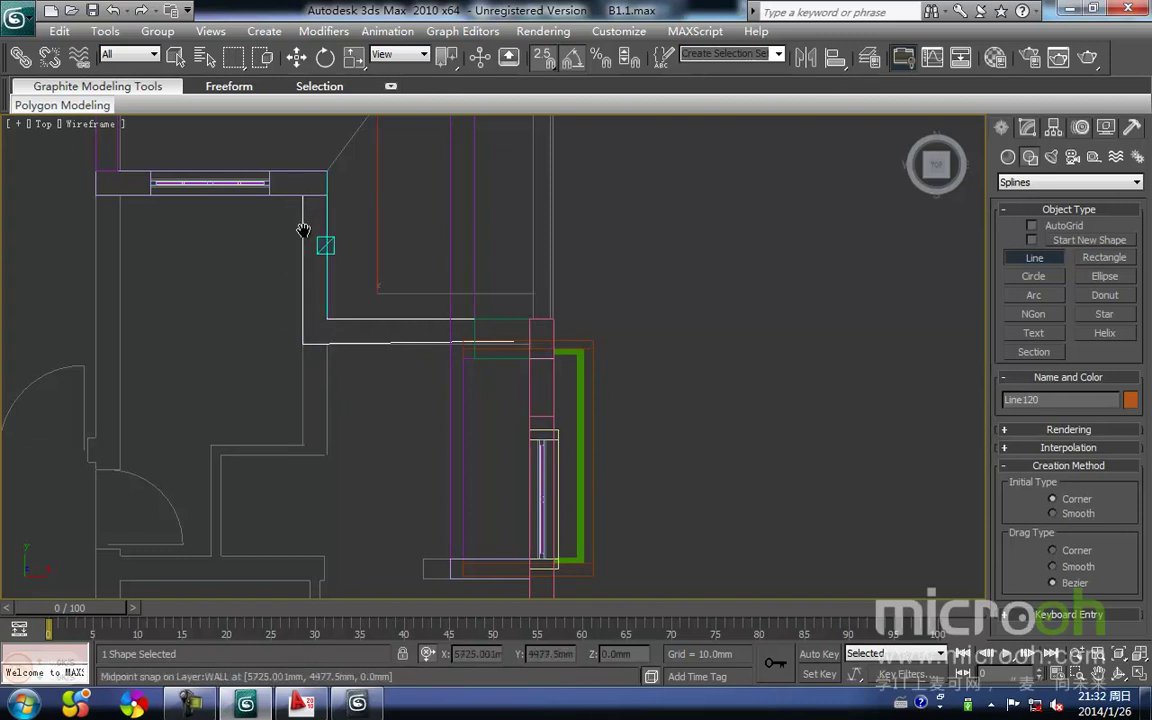
middle_click_drag(303, 221, 312, 238)
right_click(388, 275)
Isolate the L-shaped outline, delete its surplus vertices along the lower edge and connect its two open end vertices
mouse_move(357, 419)
middle_mouse_down()
mouse_move(380, 414)
mouse_move(394, 292)
middle_mouse_up()
key("alt+q")
left_click(354, 356)
scroll(373, 391, "down", 1)
key("1")
scroll(410, 420, "down", 1)
left_click_drag(528, 375, 290, 423)
middle_click_drag(357, 458, 399, 503)
key("Delete")
right_click(334, 306)
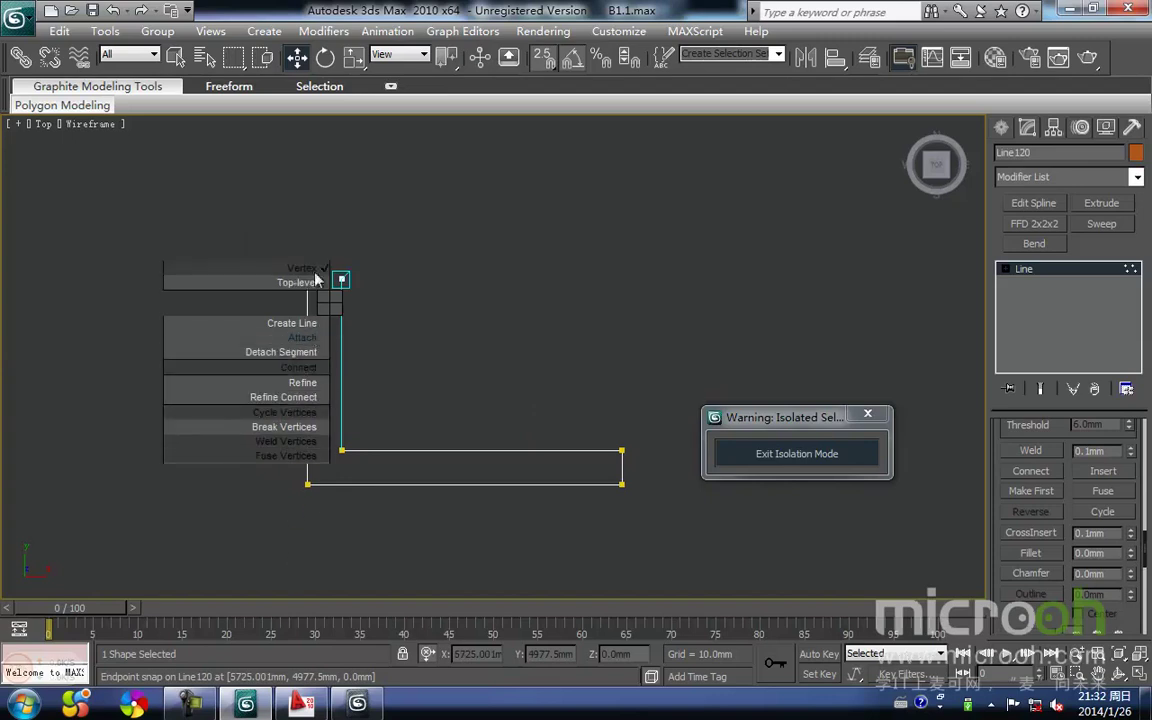
left_click(300, 368)
middle_click_drag(321, 289, 325, 311)
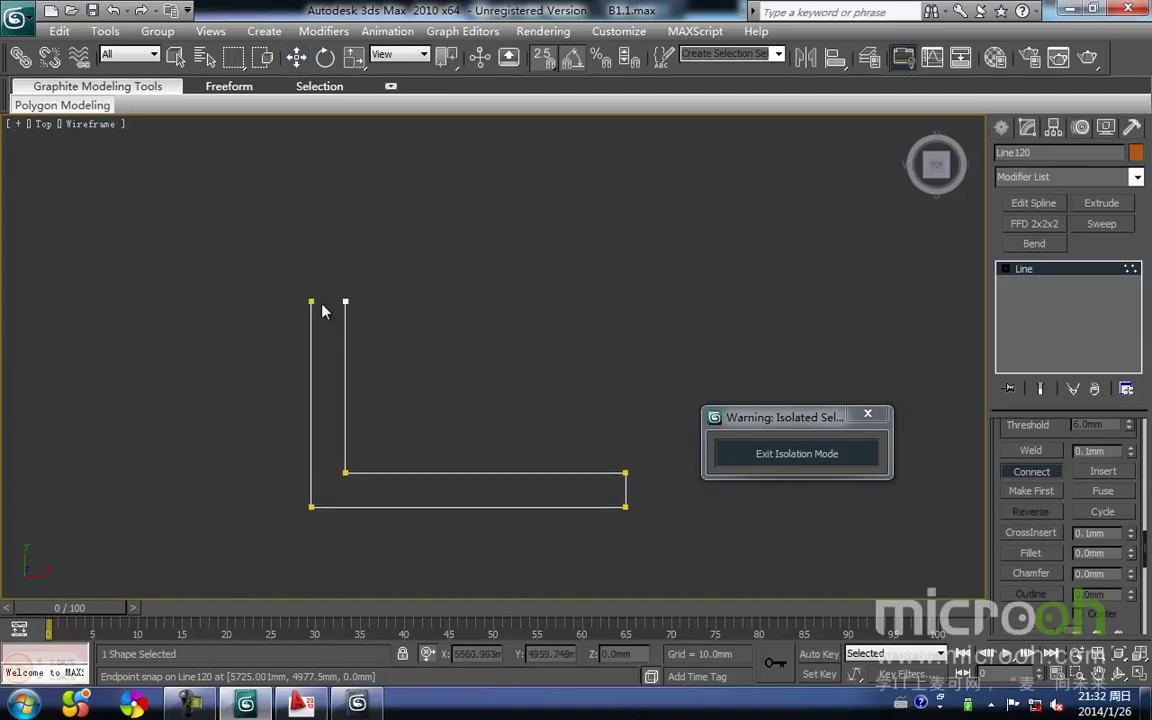
Extrude the closed L-shaped outline 1990 mm and leave isolation mode
key("1")
left_click(399, 366)
left_click(345, 380)
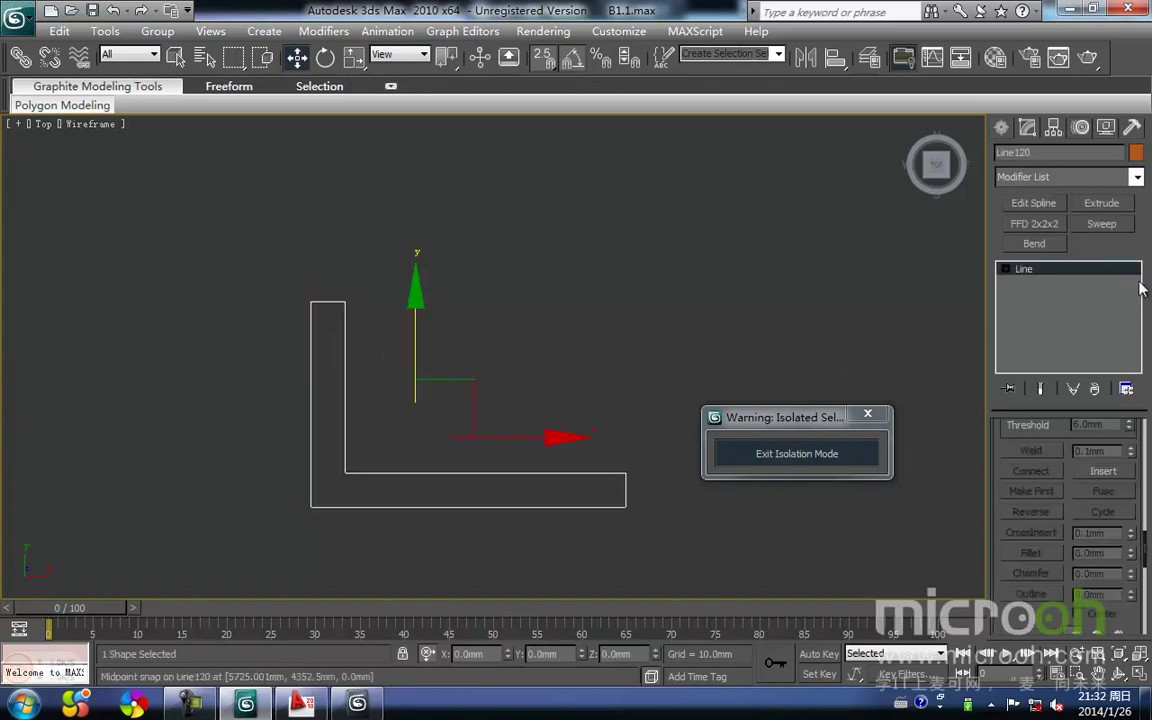
left_click(1099, 203)
left_click(501, 519)
left_click(501, 507)
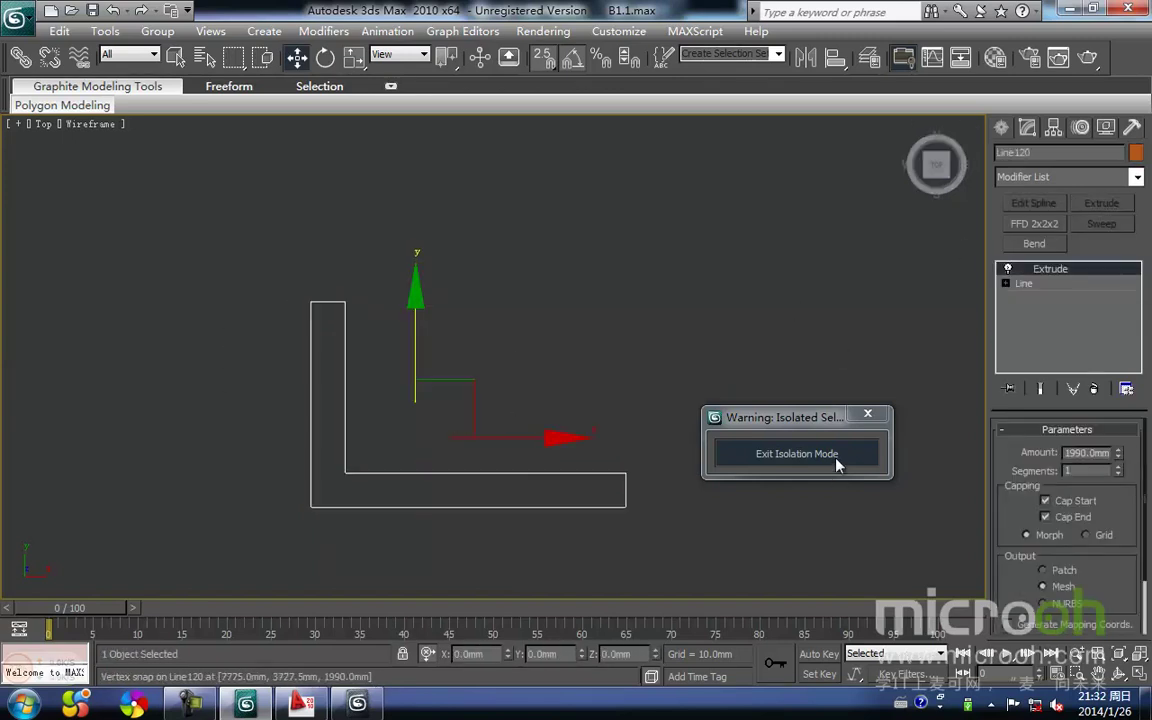
left_click(836, 460)
Raise the L-shaped wall in the front elevation and snap it to the height of the upper-floor sloped wall
scroll(480, 398, "down", 3)
scroll(494, 451, "down", 2)
key("f")
key("z")
scroll(471, 419, "down", 8)
middle_click_drag(477, 414, 473, 534)
left_click_drag(470, 466, 511, 267)
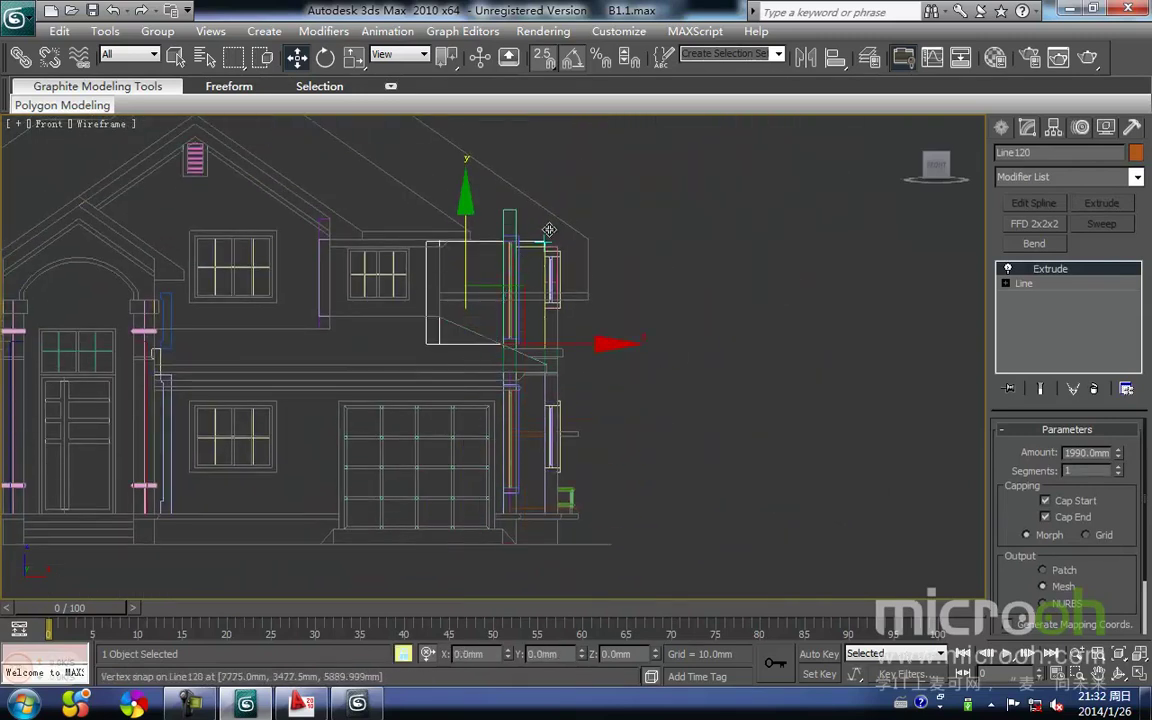
left_click_drag(550, 230, 540, 244)
middle_click_drag(542, 267, 542, 247)
Examine how the L-shaped wall meets the neighbouring yellow walls on the shaded model, and delete it
key("F3")
scroll(590, 350, "down", 3)
mouse_move(597, 371)
middle_mouse_down("alt")
mouse_move(589, 391)
mouse_move(445, 427)
mouse_move(384, 428)
middle_mouse_up("alt")
scroll(383, 428, "up", 10)
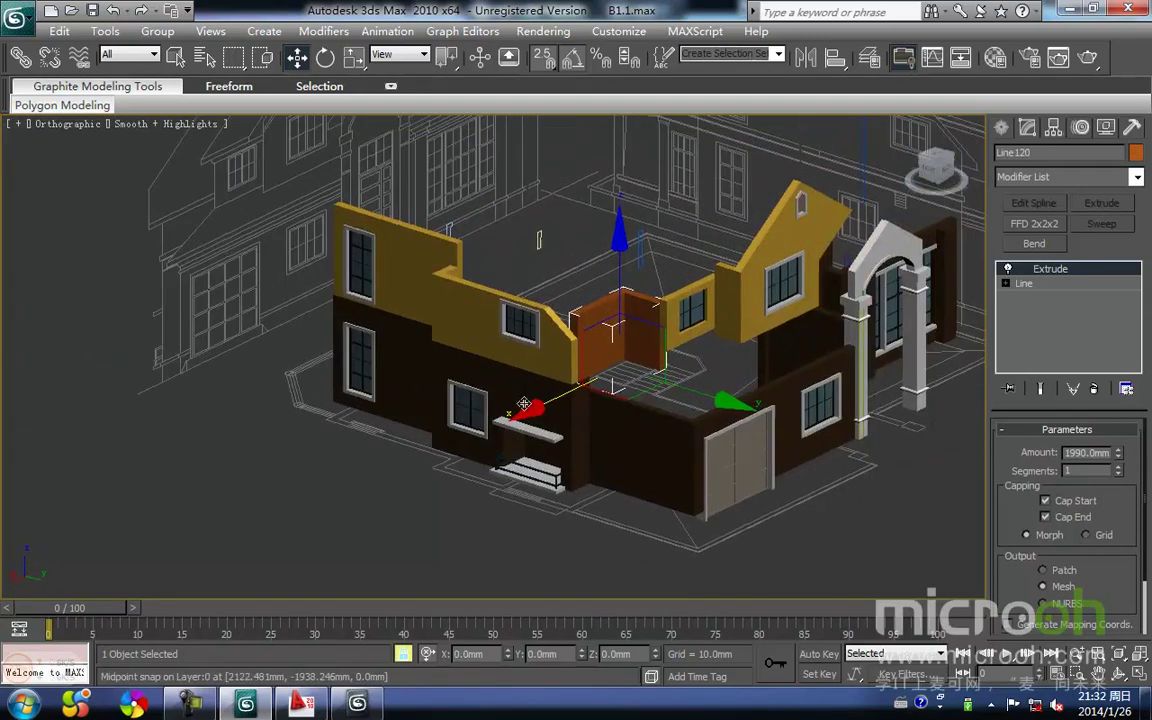
scroll(517, 410, "down", 8)
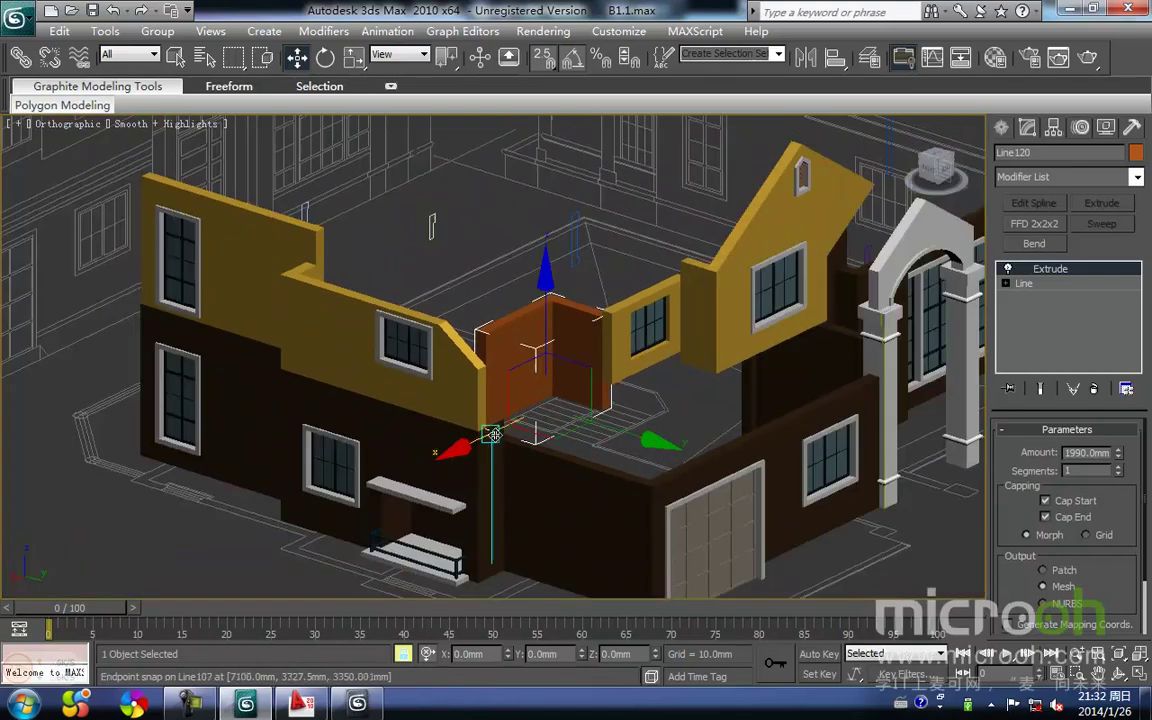
middle_click_drag(626, 470, 573, 421, "alt")
scroll(573, 421, "up", 2)
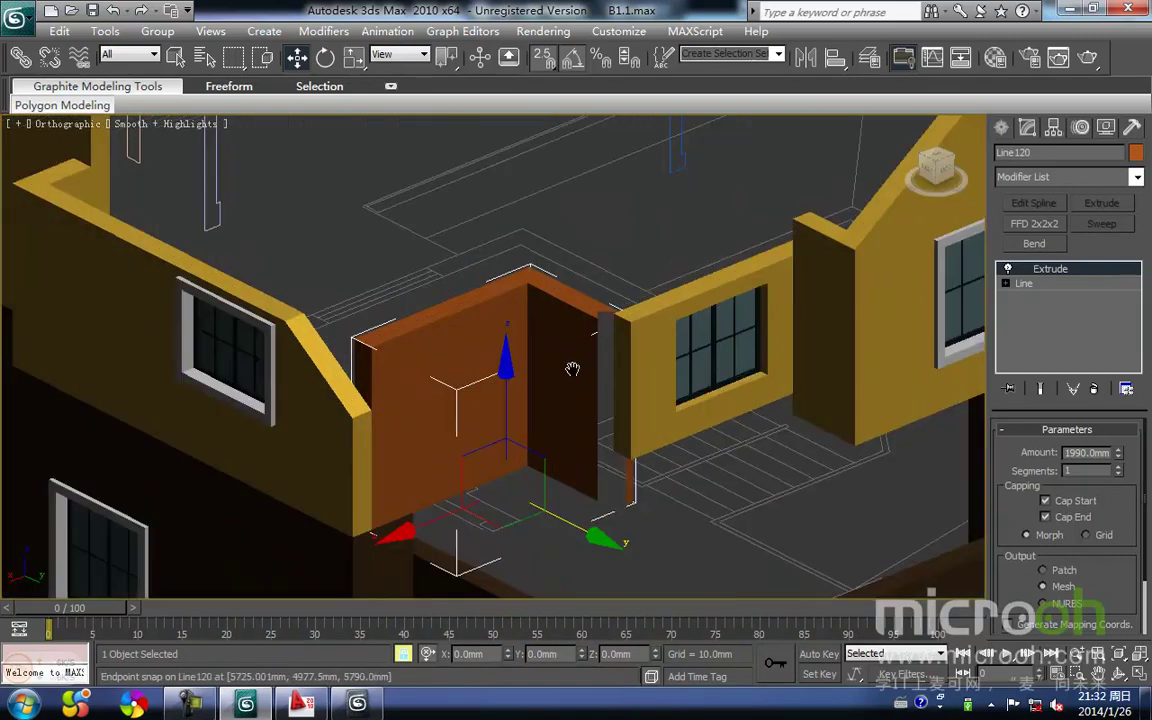
middle_click_drag(576, 370, 550, 347)
scroll(560, 355, "down", 1)
middle_click_drag(634, 449, 594, 370)
scroll(594, 370, "down", 2)
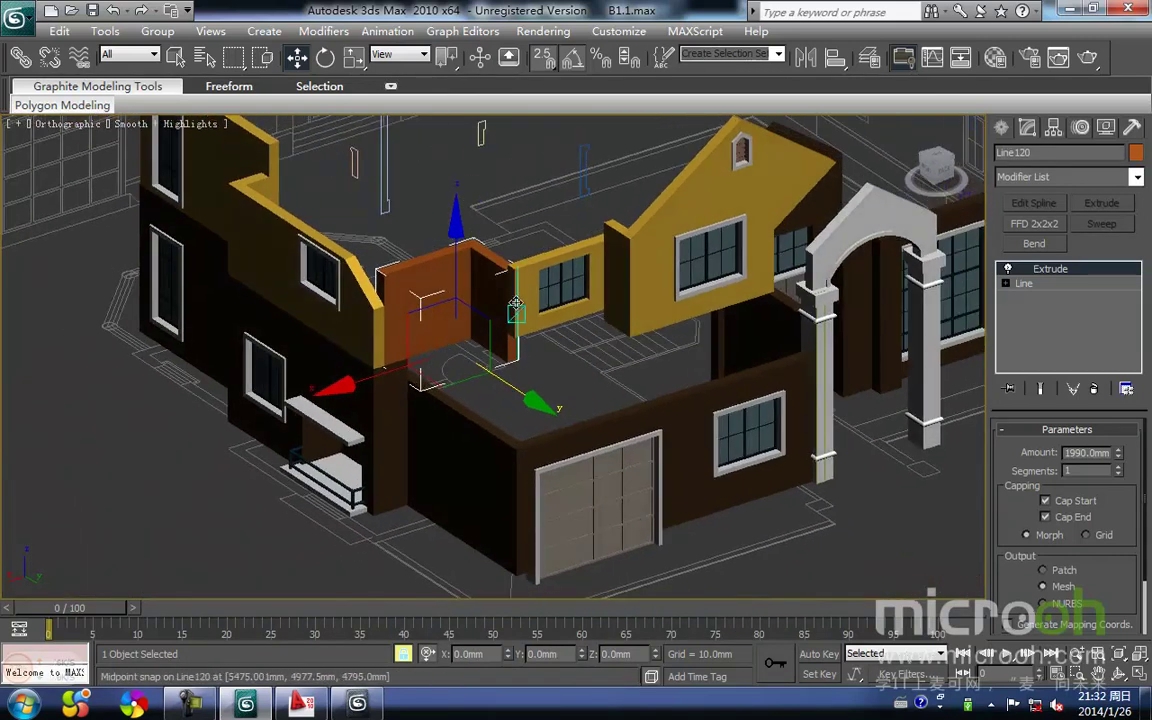
middle_click_drag(461, 270, 408, 274)
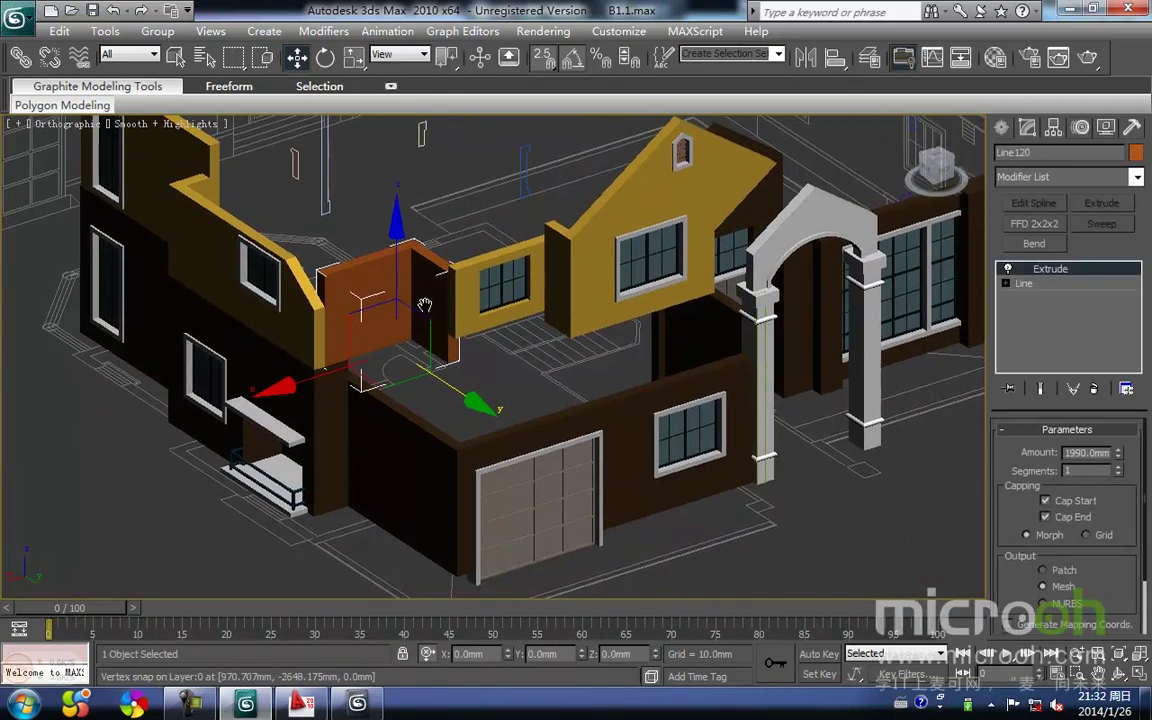
key("Delete")
Draw a plan rectangle of 250 by about 2050 mm for a straight wall running inward from the sloped side wall
scroll(437, 368, "up", 2)
key("t")
key("z")
scroll(537, 273, "up", 5)
middle_click_drag(682, 364, 555, 385)
scroll(500, 426, "up", 2)
key("F3")
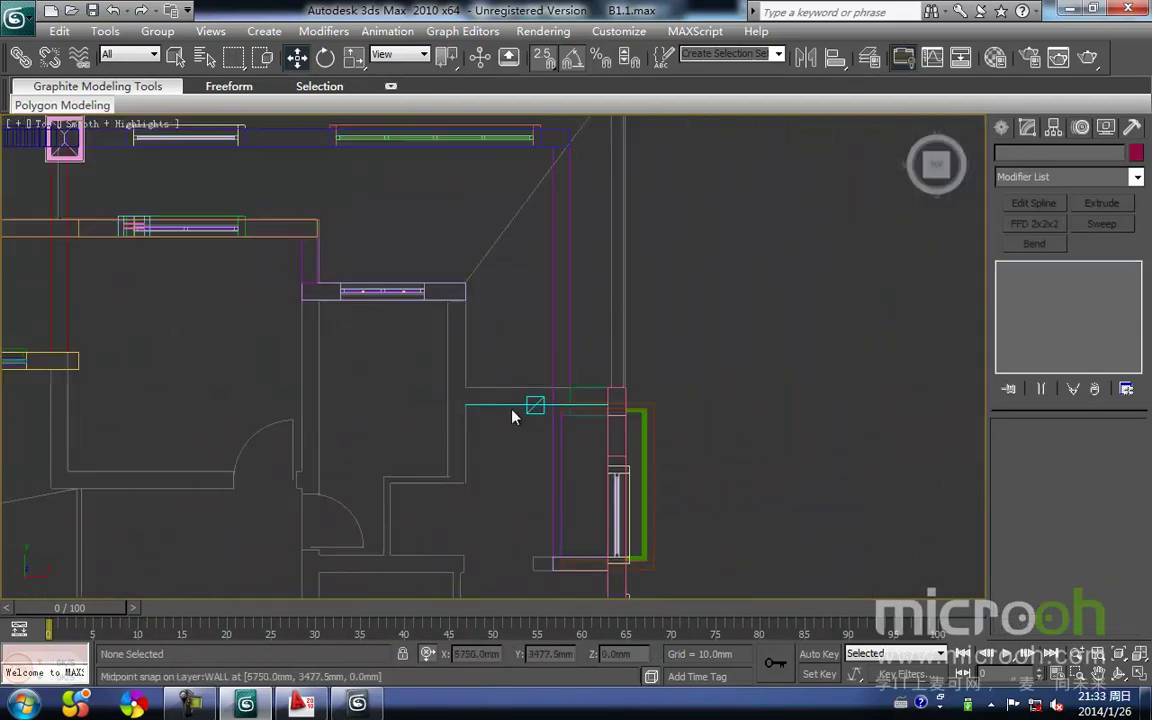
left_click(1002, 127)
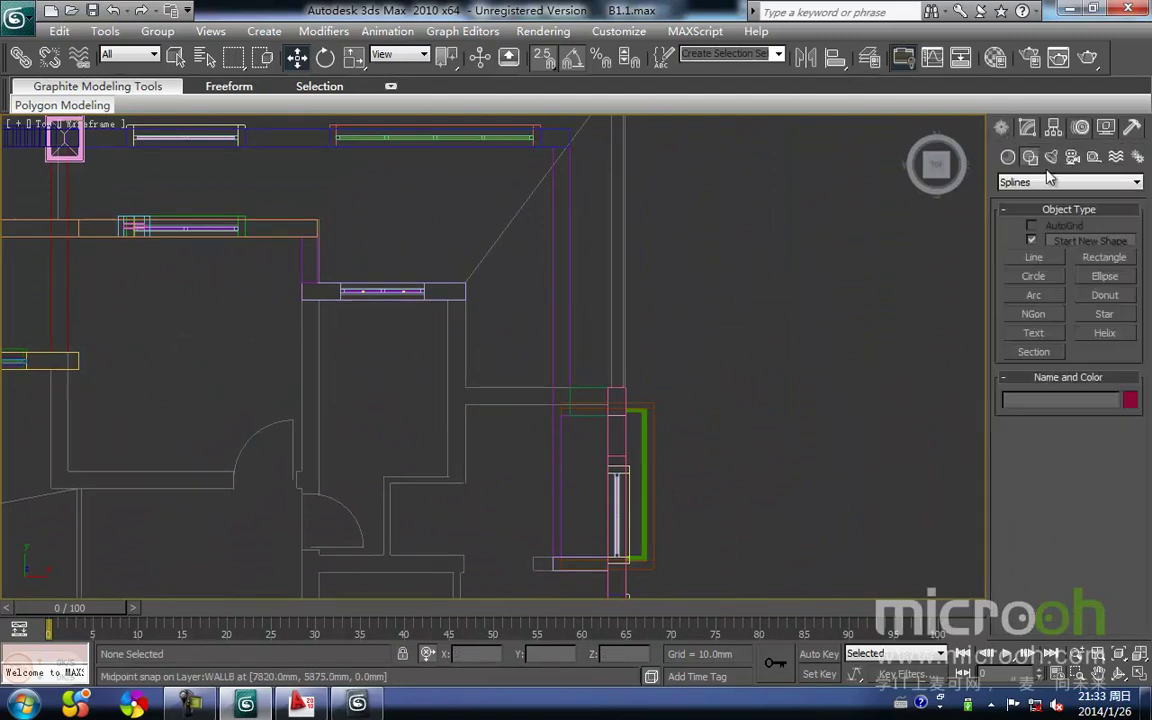
left_click(1103, 258)
scroll(500, 385, "up", 3)
left_click_drag(606, 362, 404, 394)
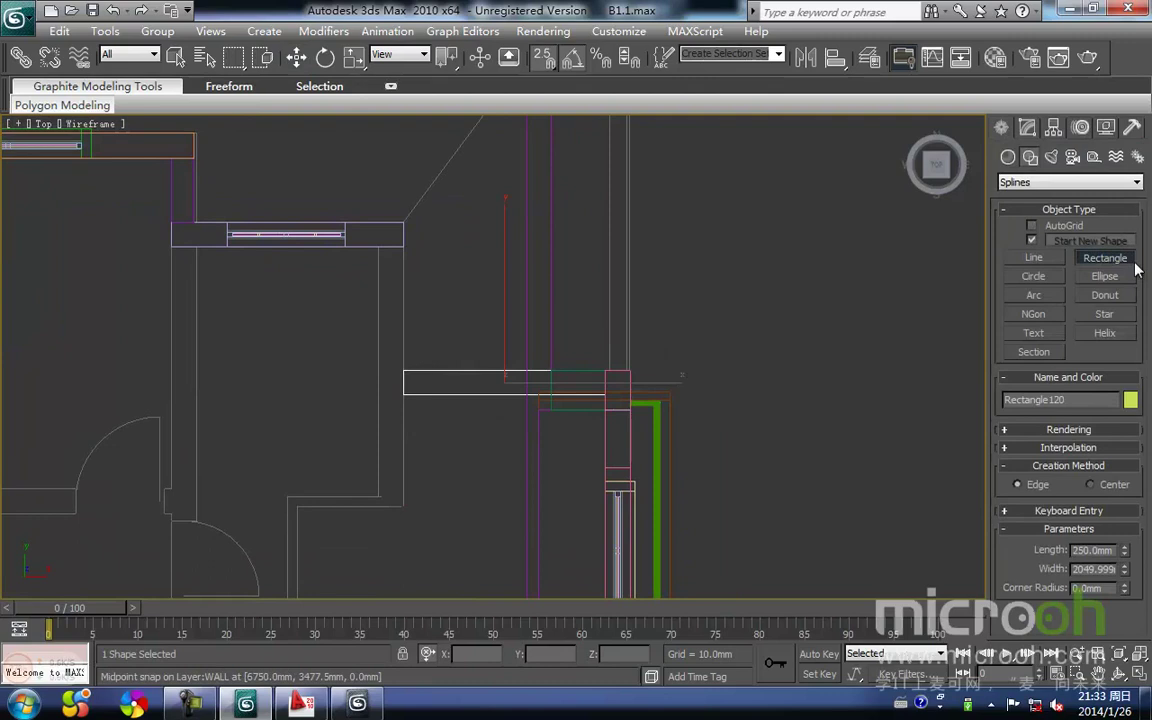
Extrude the straight wall's rectangle 1990 mm and isolate it together with the sloped side wall
left_click(1025, 129)
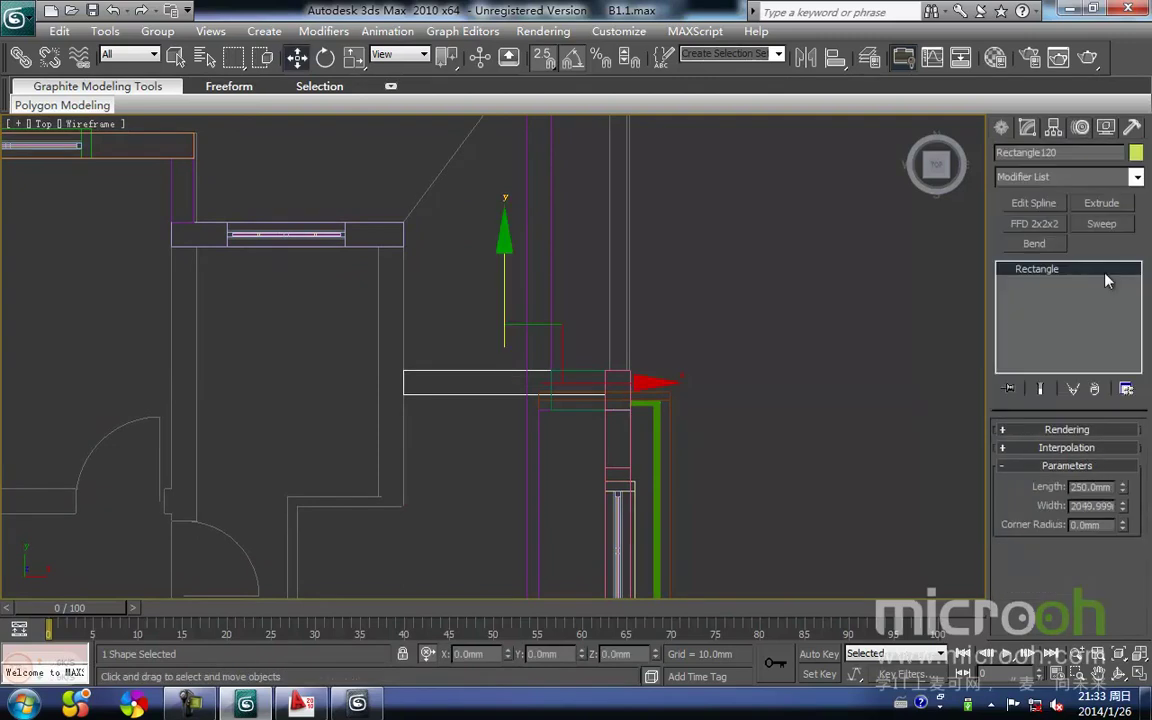
left_click(1101, 203)
middle_click_drag(684, 463, 659, 288, "alt")
left_click(636, 249, "ctrl")
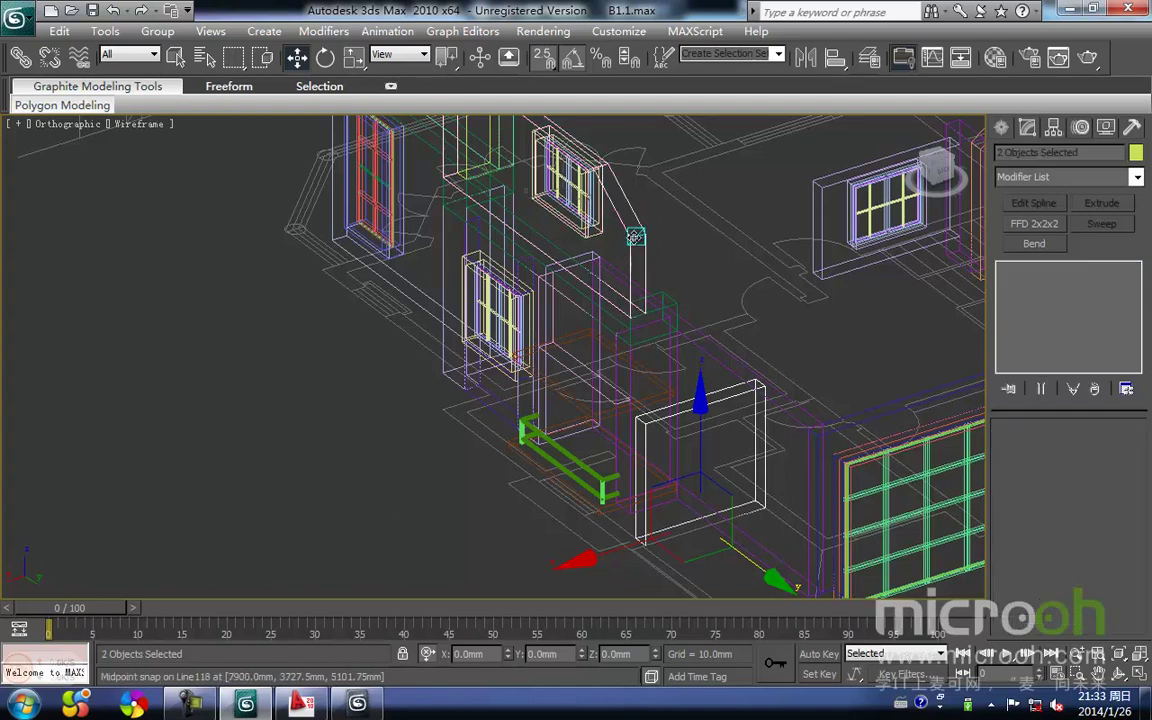
key("alt+q")
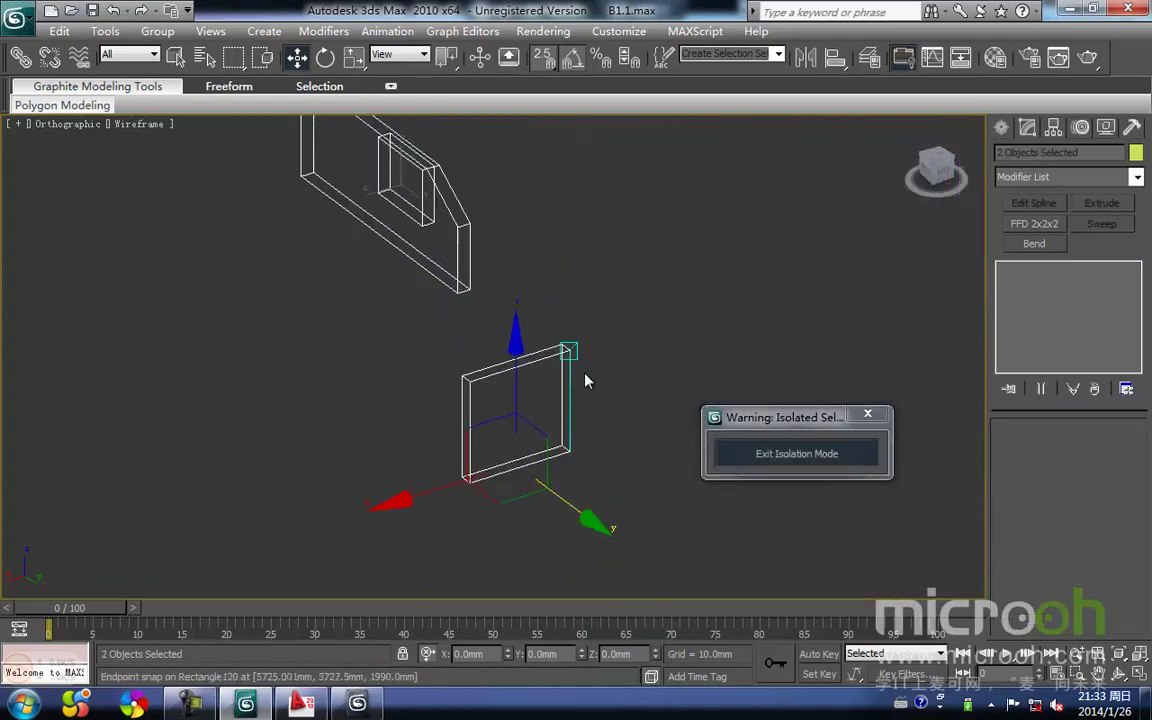
Raise the straight wall in the front elevation and snap its base to the sloped wall's base
left_click(569, 368)
key("f")
key("z")
scroll(519, 405, "down", 5)
middle_click_drag(484, 358, 477, 406)
key("space")
left_click_drag(486, 342, 510, 313)
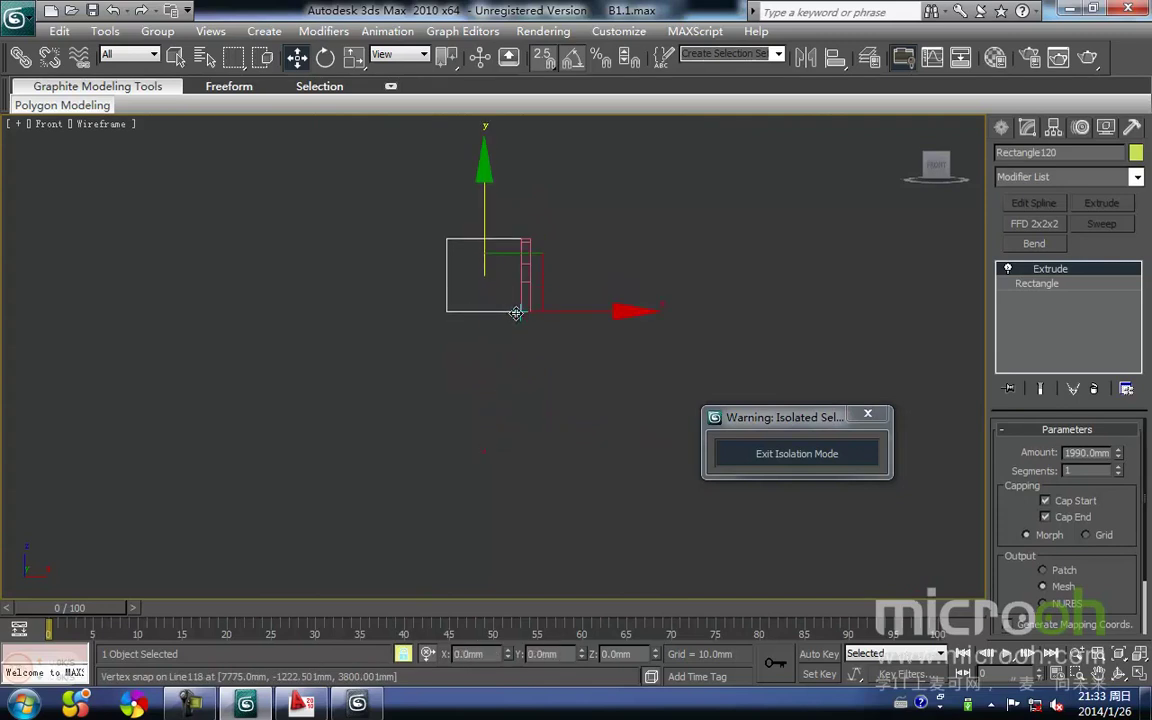
Check the straight wall's position in plan and compare its top with the sloped wall's slanted edge in the right elevation
key("t")
key("z")
middle_click_drag(592, 354, 574, 362)
scroll(546, 374, "down", 7)
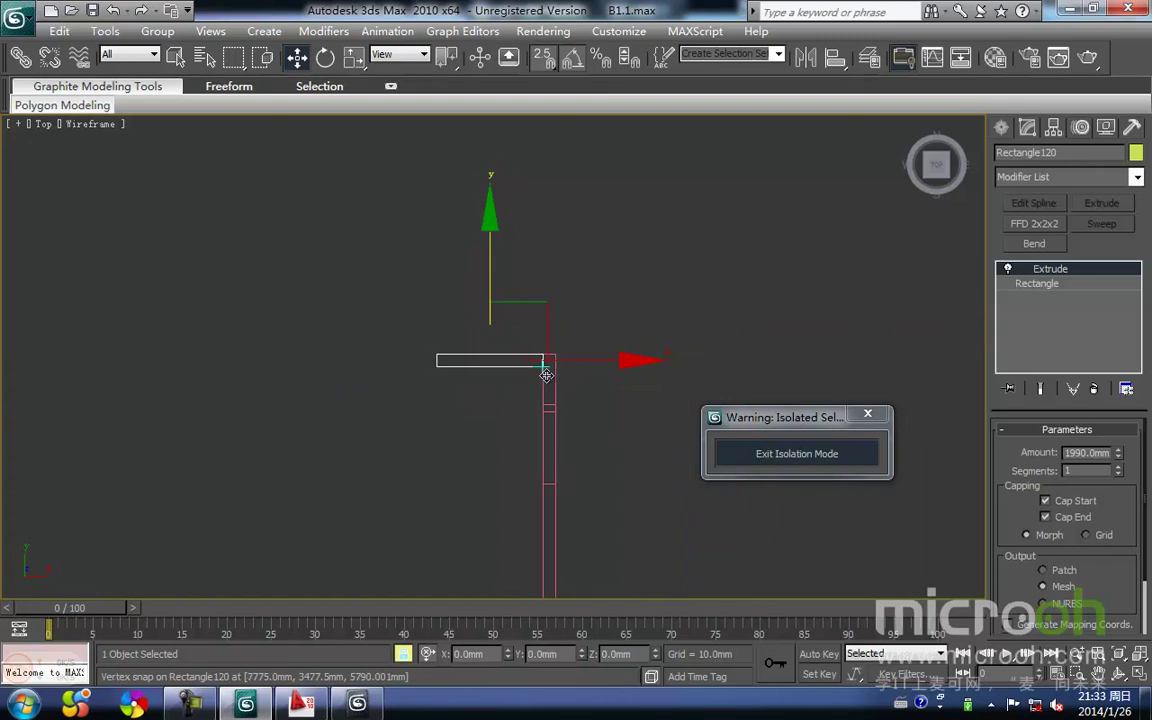
key("r")
key("z")
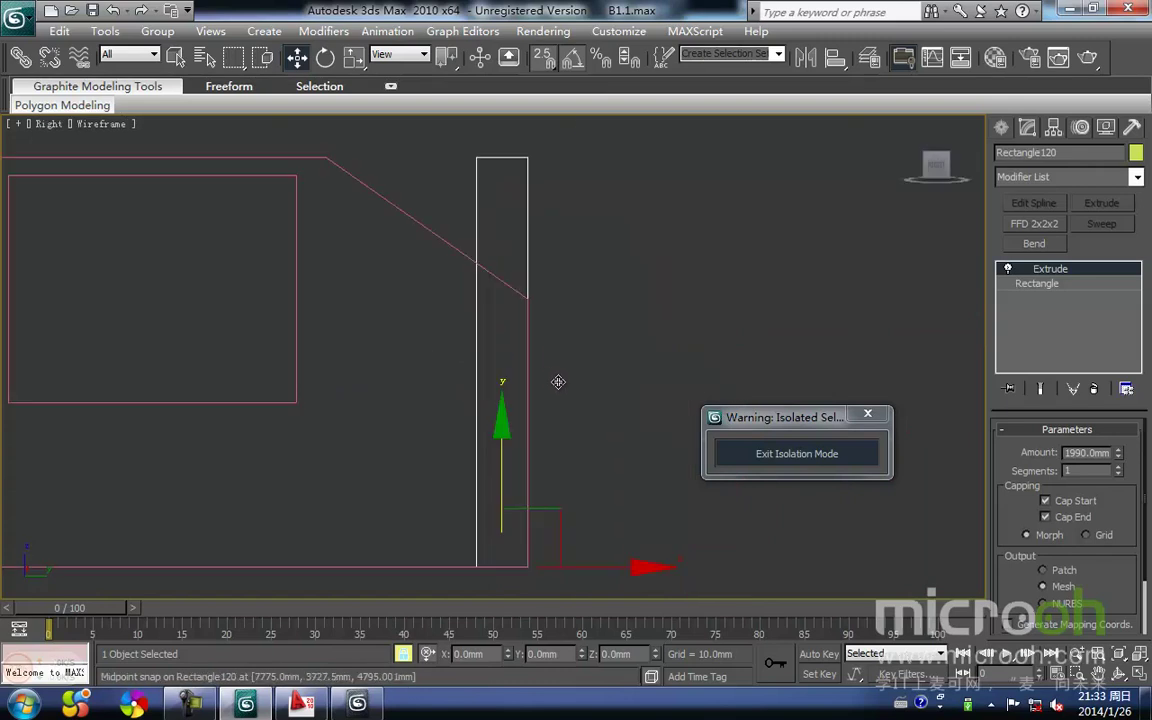
key("space")
left_click(568, 302)
left_click_drag(566, 300, 474, 230)
left_click_drag(540, 260, 450, 212)
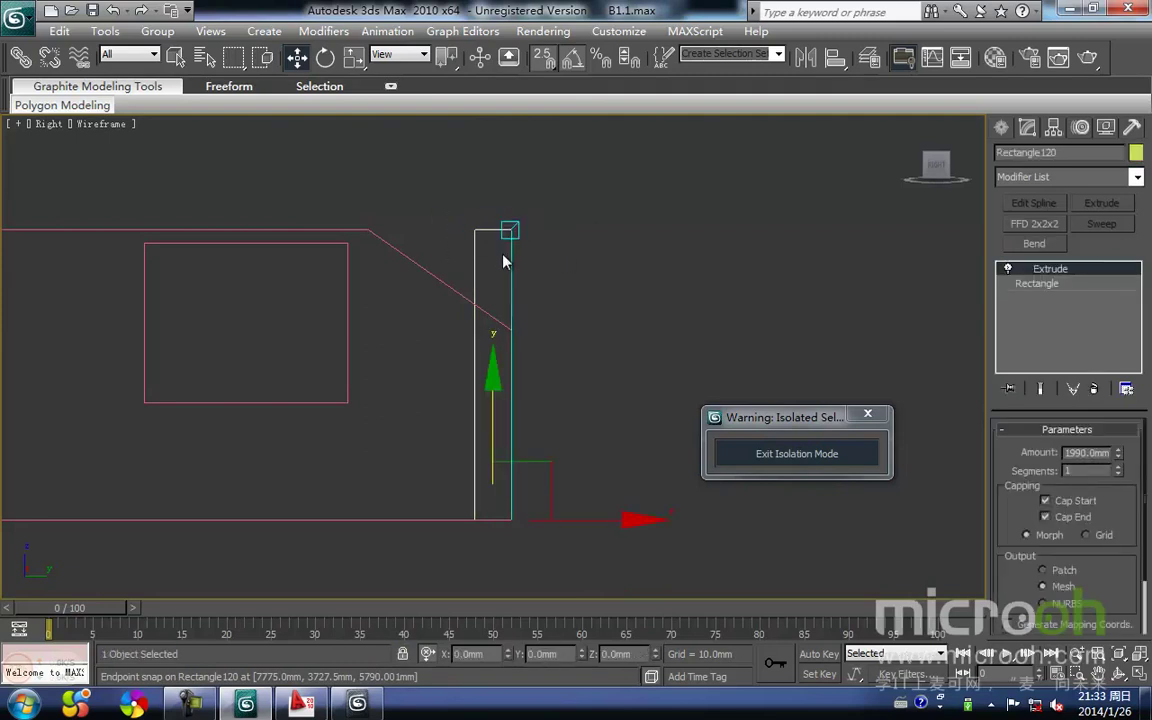
Measure the height of the sloped side wall's vertical outer edge in the right elevation, from the slope's lower end to the base
middle_click_drag(510, 320, 519, 275)
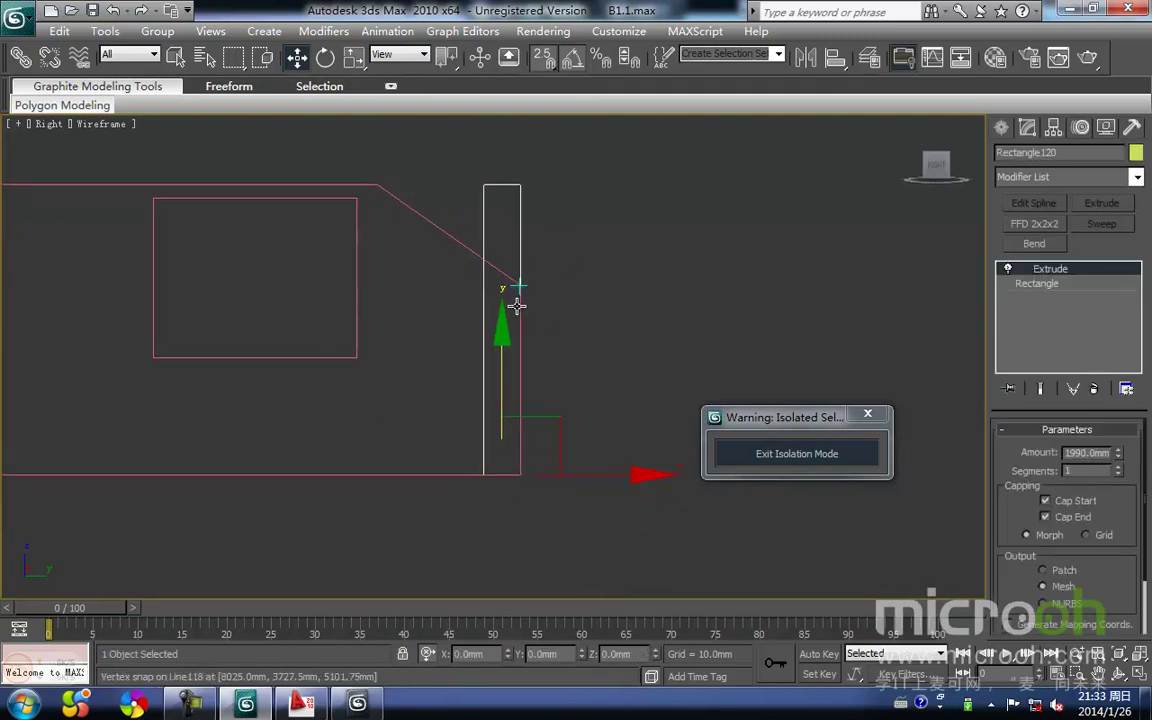
left_click(1003, 130)
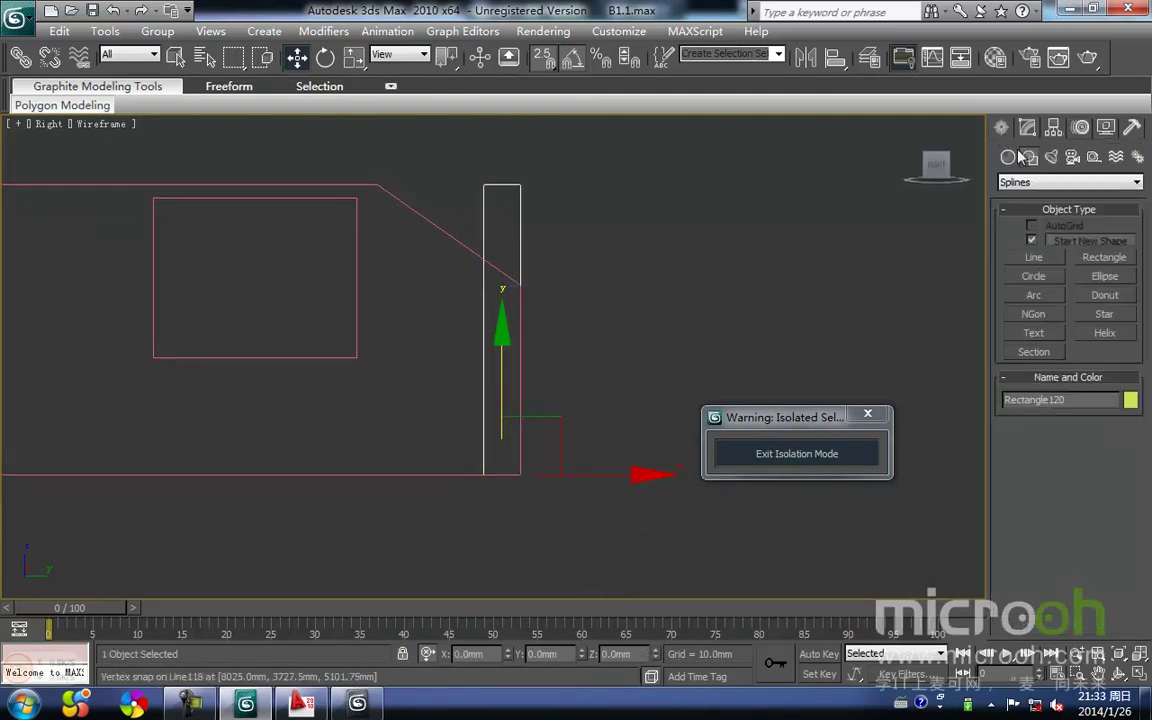
left_click(1094, 157)
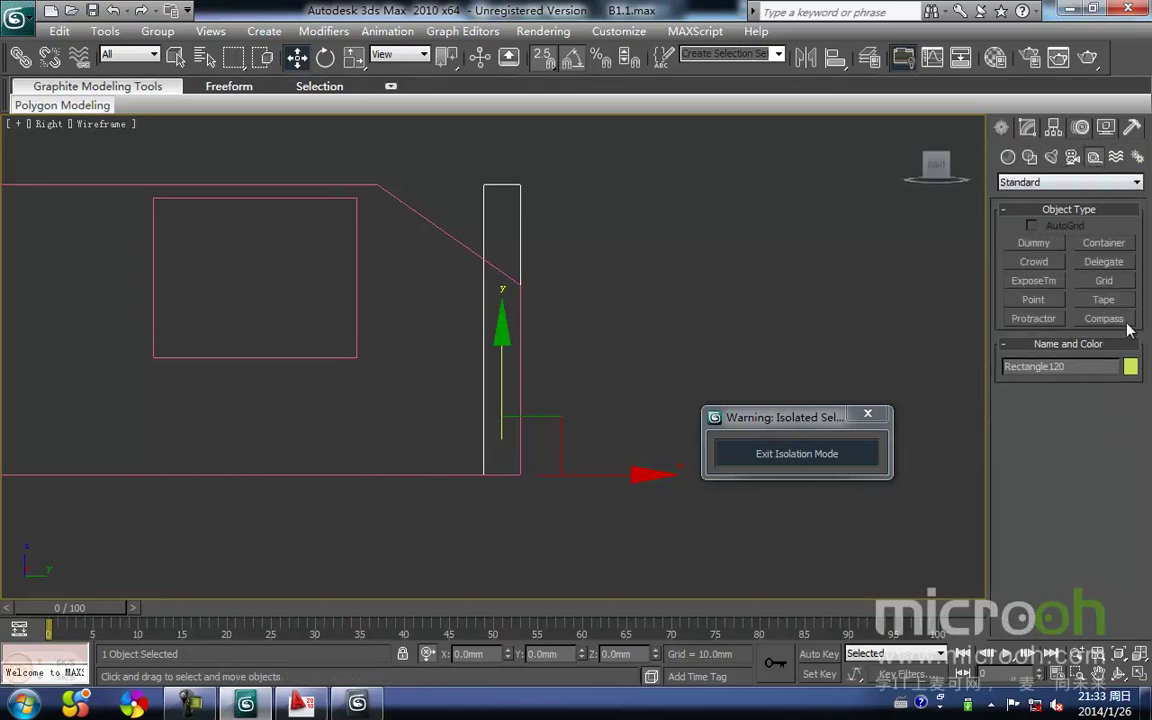
left_click(1105, 281)
left_click_drag(519, 278, 519, 475)
right_click(519, 474)
right_click(585, 316)
left_click(492, 198)
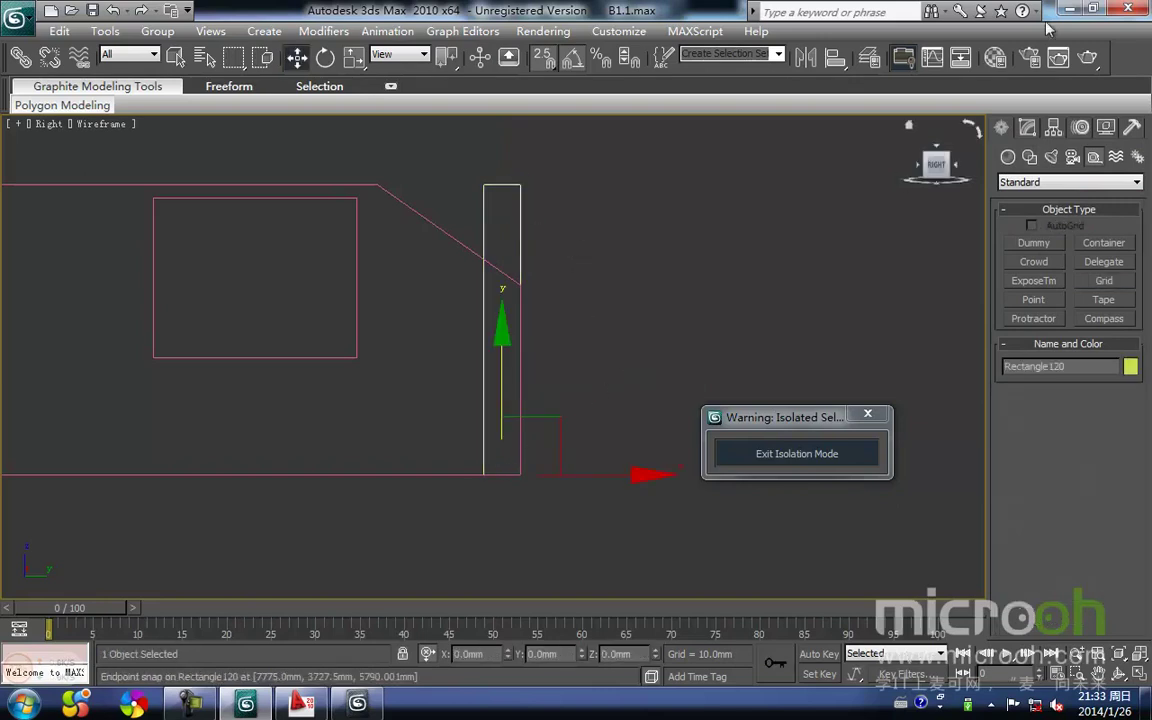
Set the straight wall's extrusion amount to 1300 mm and check its junction with the sloped side wall in a shaded 3D view
left_click(1024, 128)
right_click(1119, 455)
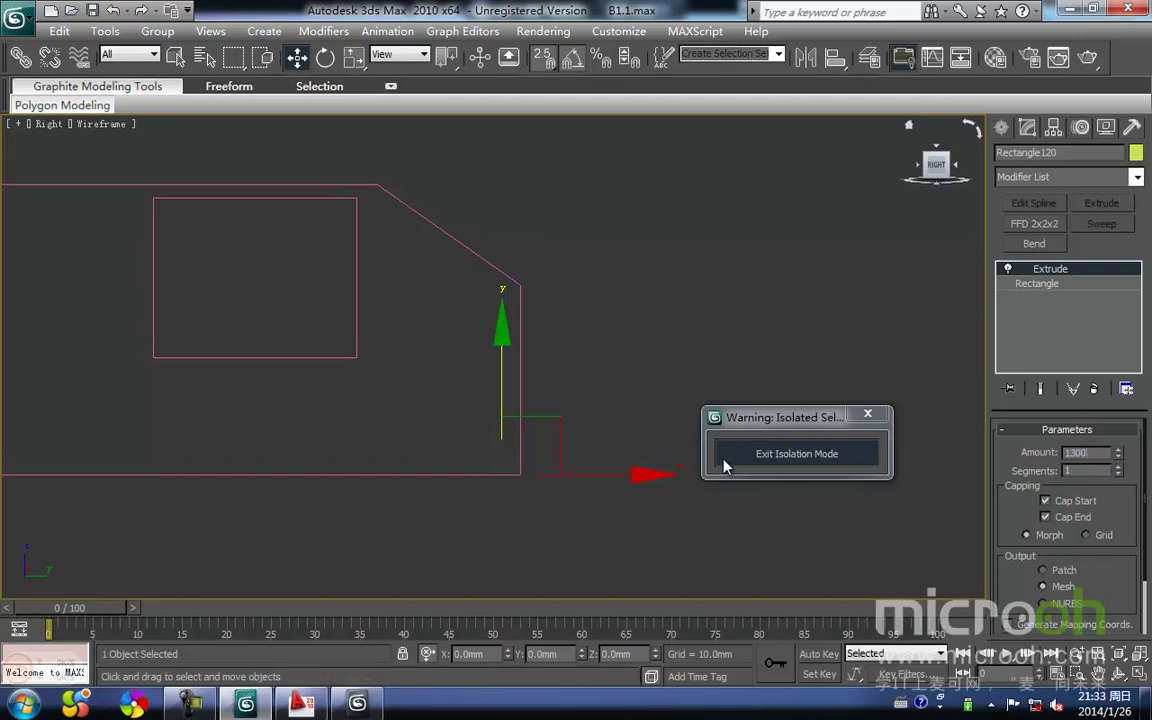
left_click(635, 350)
key("F3")
scroll(598, 385, "down", 2)
middle_click_drag(598, 385, 525, 393, "alt")
Apply the yellow exterior paint material (黄色外墙涂料) to the straight wall and bring back the rest of the villa
left_click(458, 386)
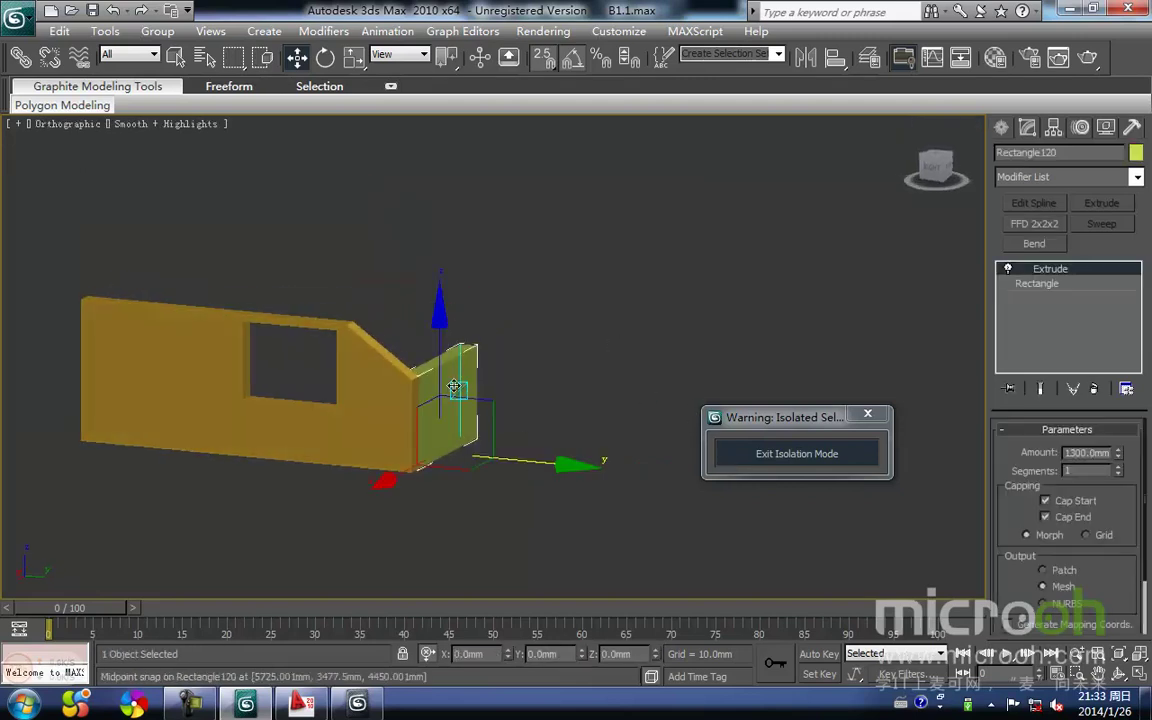
key("m")
left_click(770, 366)
left_click(604, 338)
left_click(1006, 114)
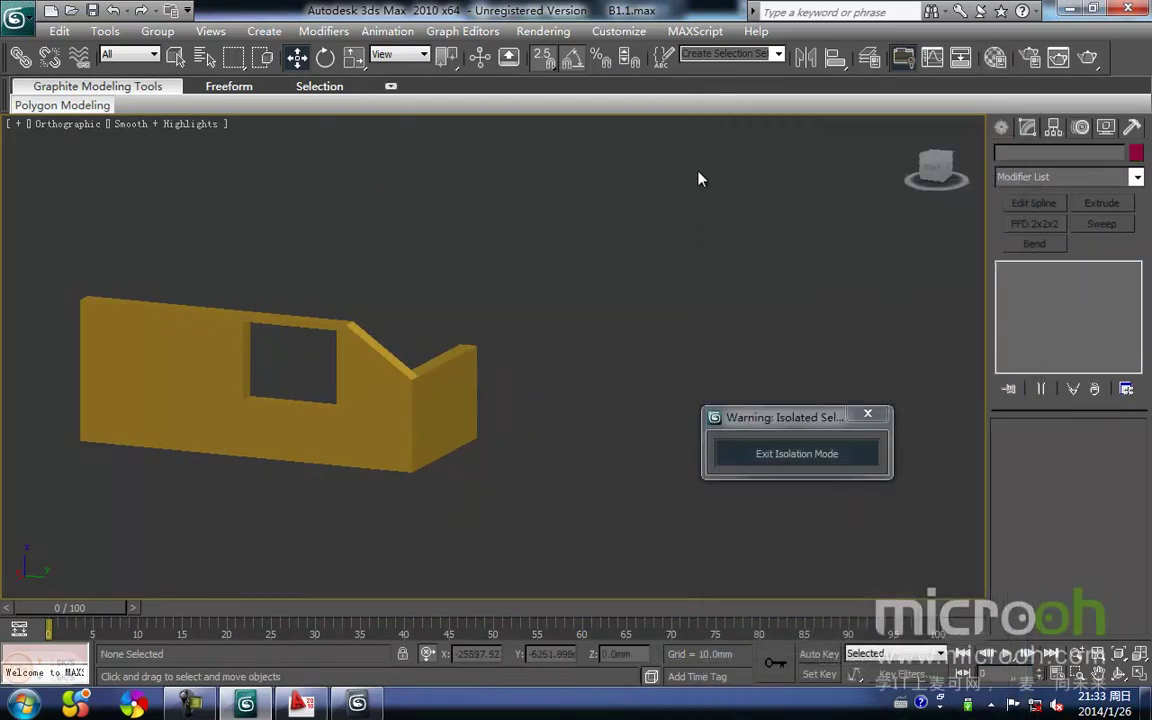
left_click(768, 468)
middle_click_drag(751, 463, 663, 432, "alt")
Draw a plan rectangle of 250 by 1500 mm over the drawn wall line, closing the gap between the two offset yellow walls
key("t")
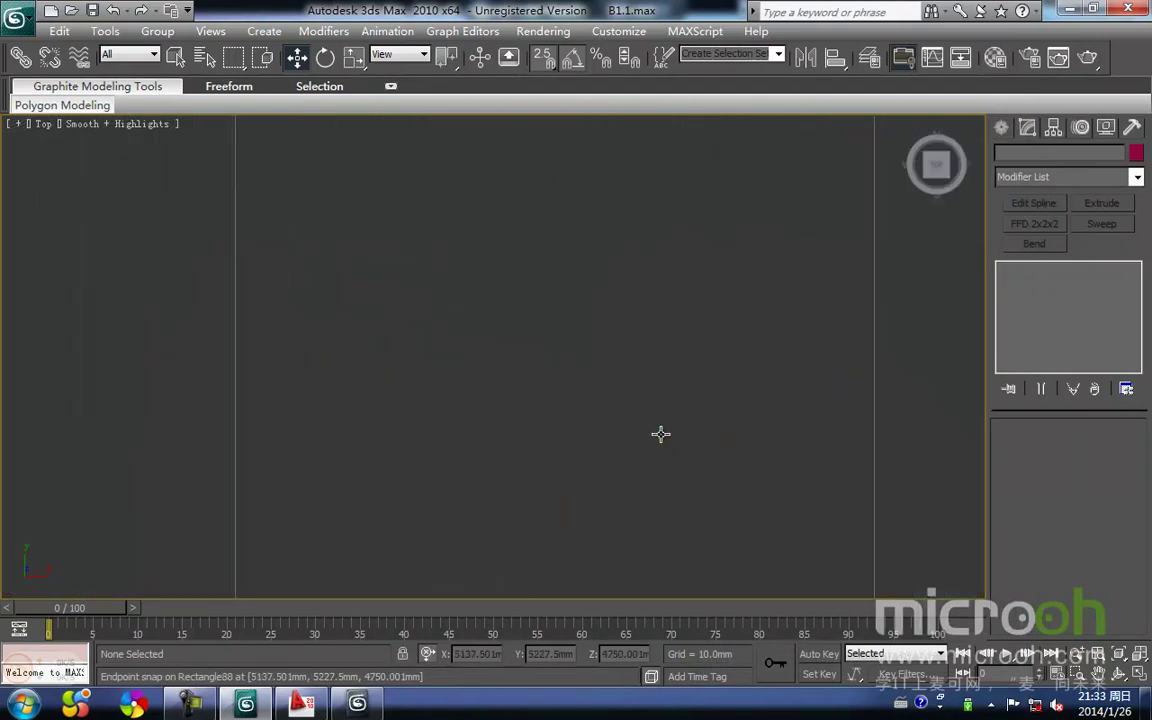
scroll(660, 416, "up", 8)
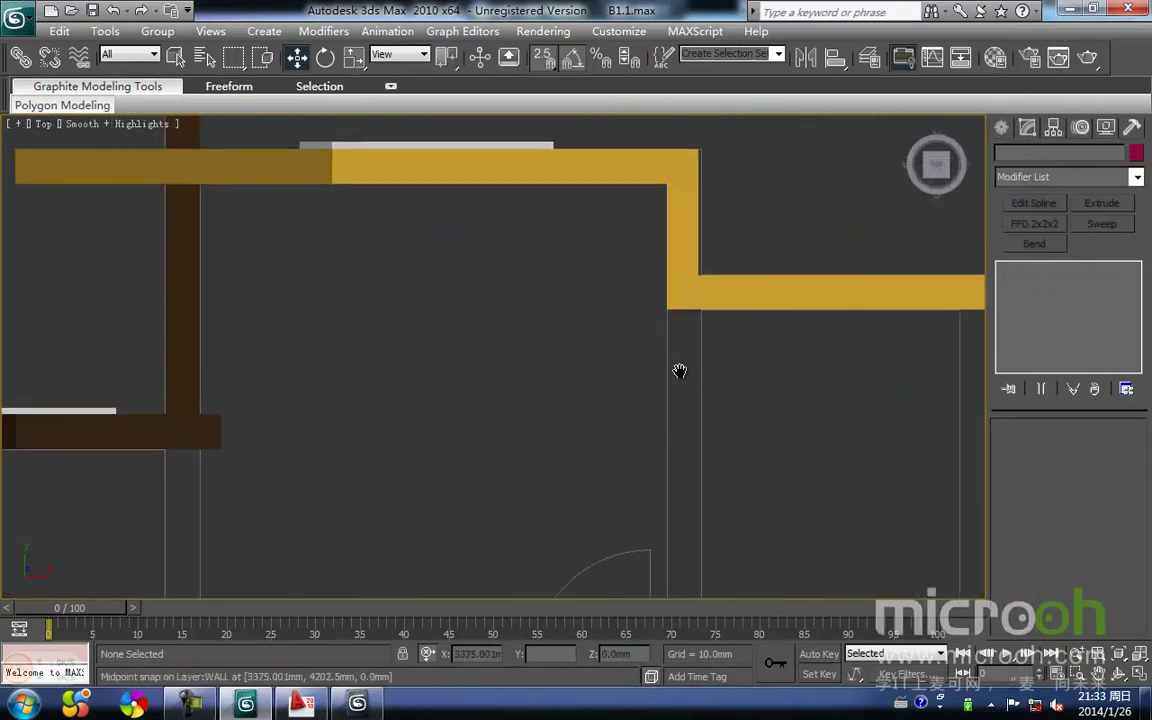
left_click(1003, 127)
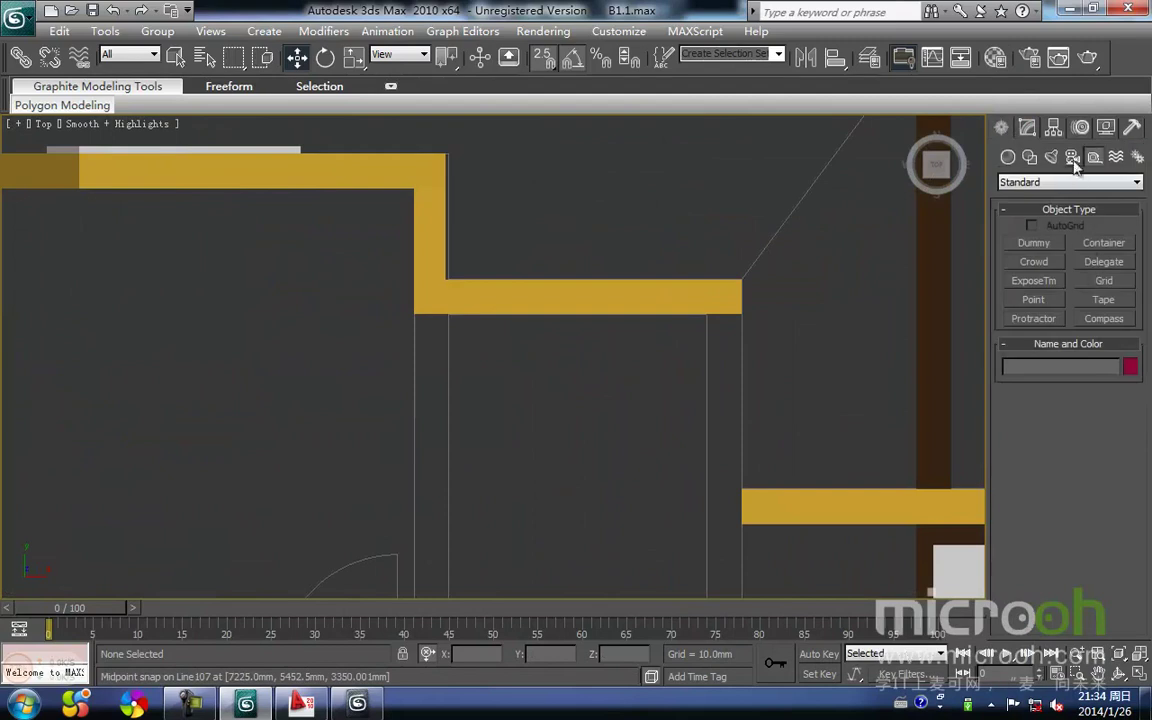
left_click(1029, 157)
left_click(1105, 258)
middle_click_drag(799, 346, 784, 288)
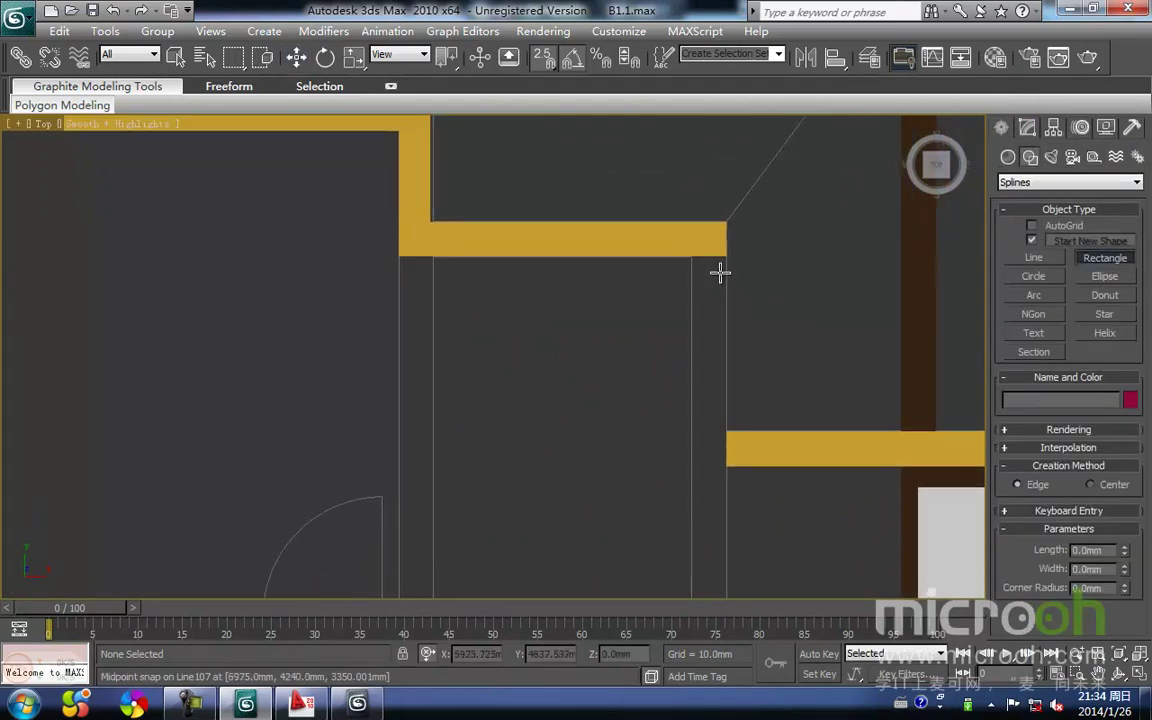
key("F3")
mouse_move(690, 265)
left_mouse_down()
mouse_move(684, 290)
mouse_move(725, 465)
left_mouse_up()
right_click(767, 365)
Isolate the new rectangle together with the adjoining yellow wall that has the window opening
left_click_drag(751, 386, 702, 255)
middle_click_drag(728, 307, 642, 386)
key("alt+q")
middle_click_drag(699, 453, 559, 353, "alt")
Raise the rectangle in the front elevation and snap it to the base corner of the windowed wall
key("f")
scroll(559, 354, "down", 2)
left_click(589, 521)
left_click_drag(589, 521, 540, 254)
middle_click_drag(561, 267, 602, 417)
scroll(602, 417, "up", 4)
middle_click_drag(660, 344, 563, 350)
Extrude the return wall's rectangle 1300 mm
left_click(1027, 132)
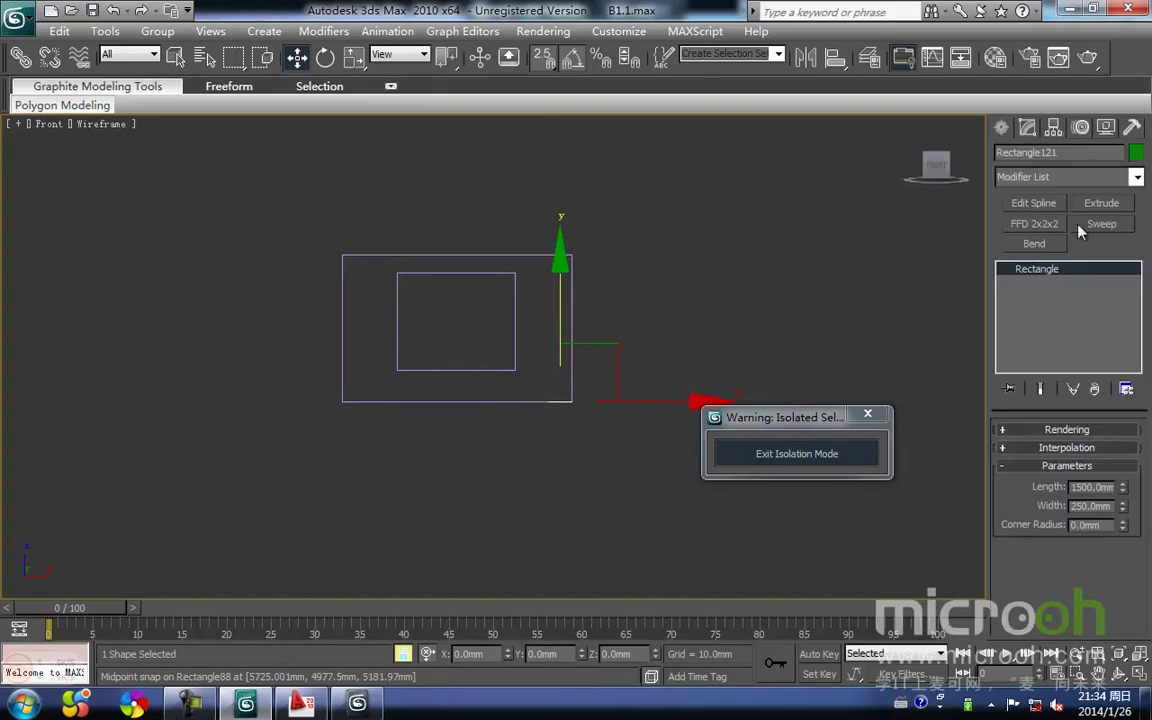
left_click(1101, 205)
scroll(661, 306, "up", 3)
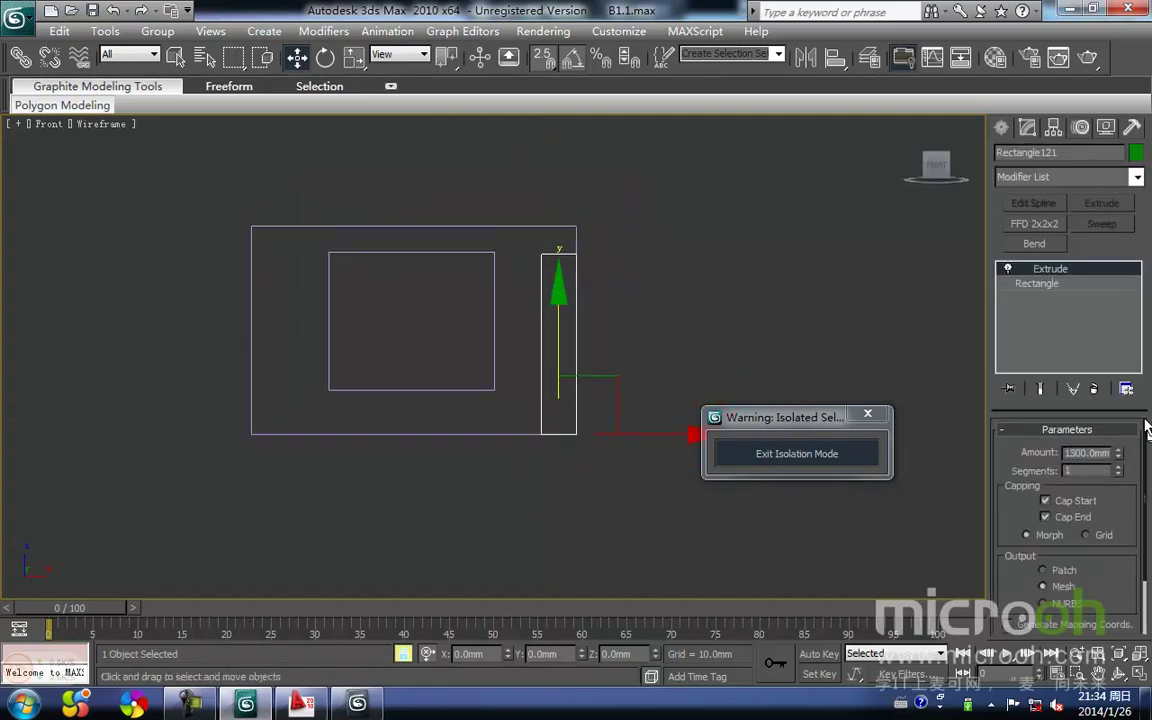
Measure the windowed wall's height along its outer edge in the front elevation
left_click(1002, 128)
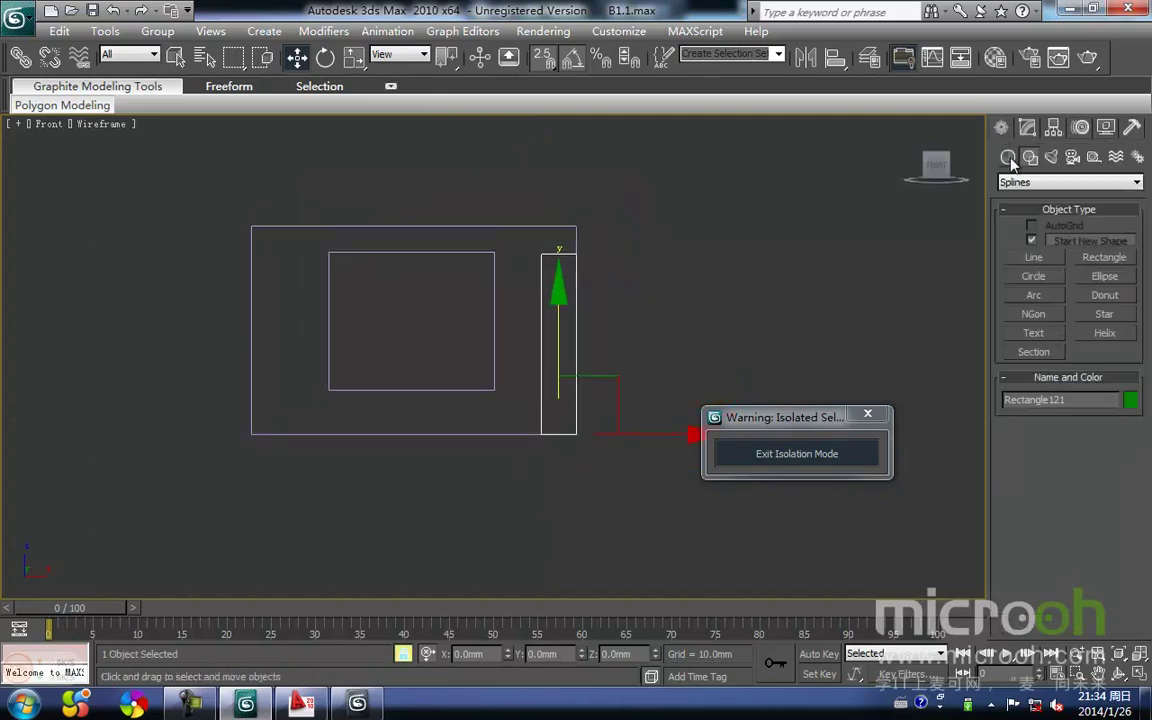
left_click(1043, 284)
left_click_drag(576, 226, 528, 368)
key("Delete")
right_click(627, 468)
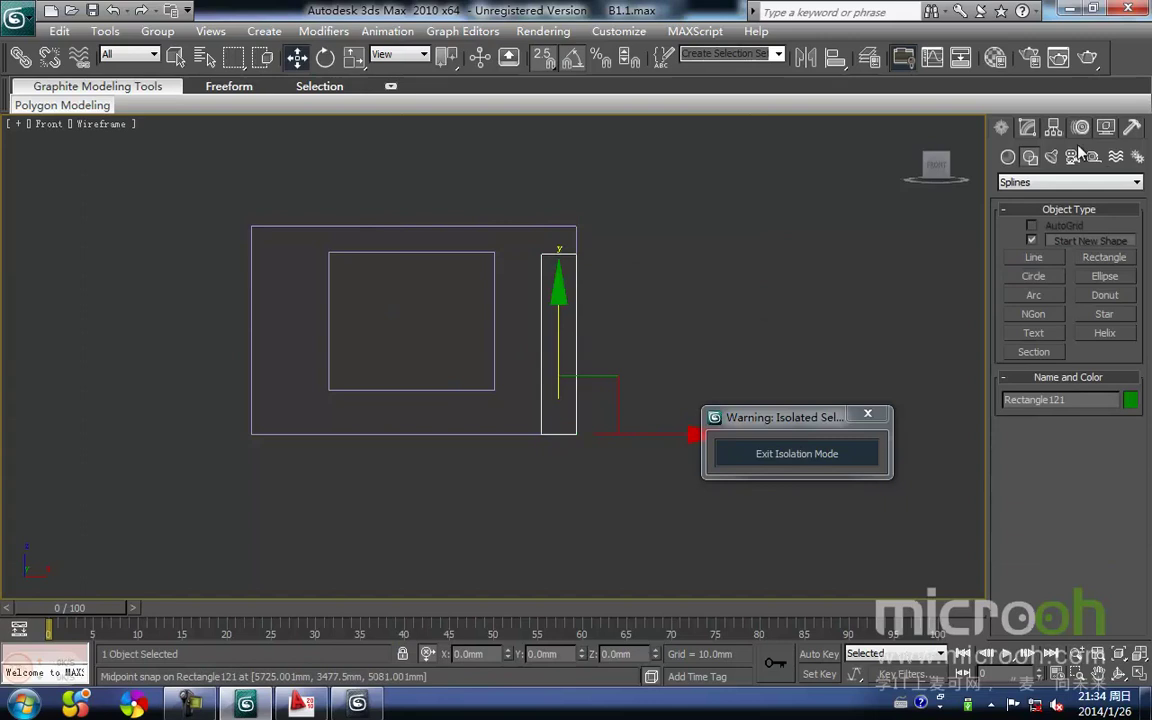
Set the return wall's extrusion amount to 1500 mm to match the windowed wall's height
left_click(1026, 130)
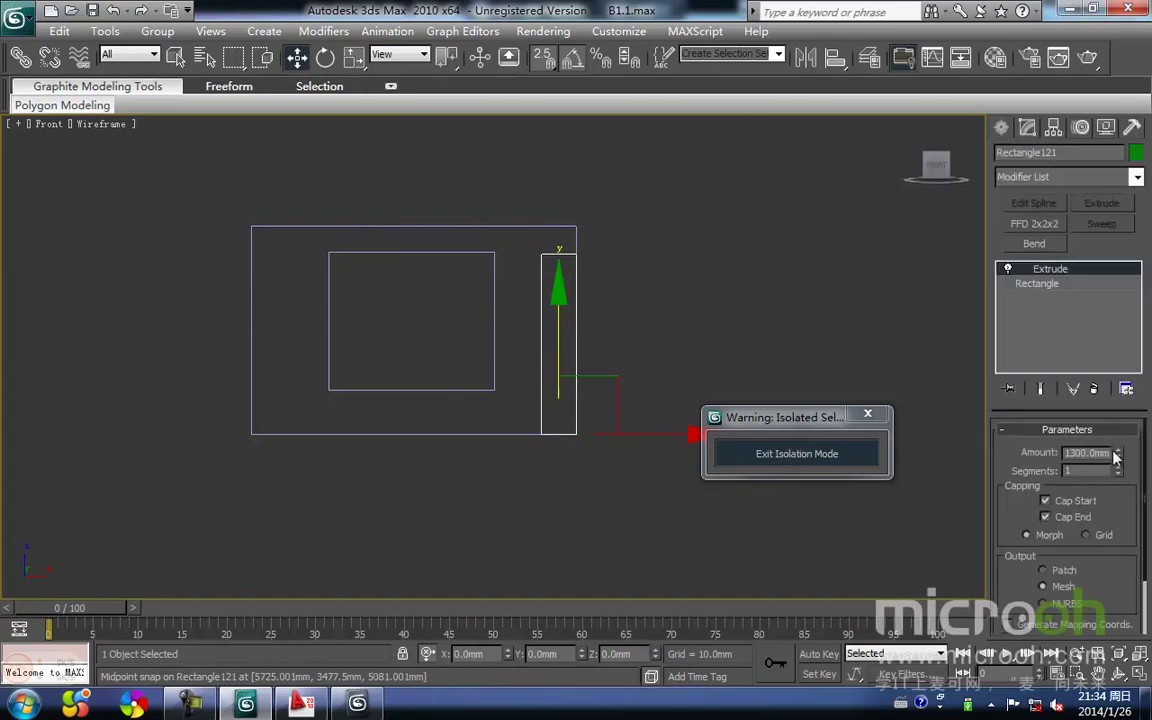
type("0")
key("Return")
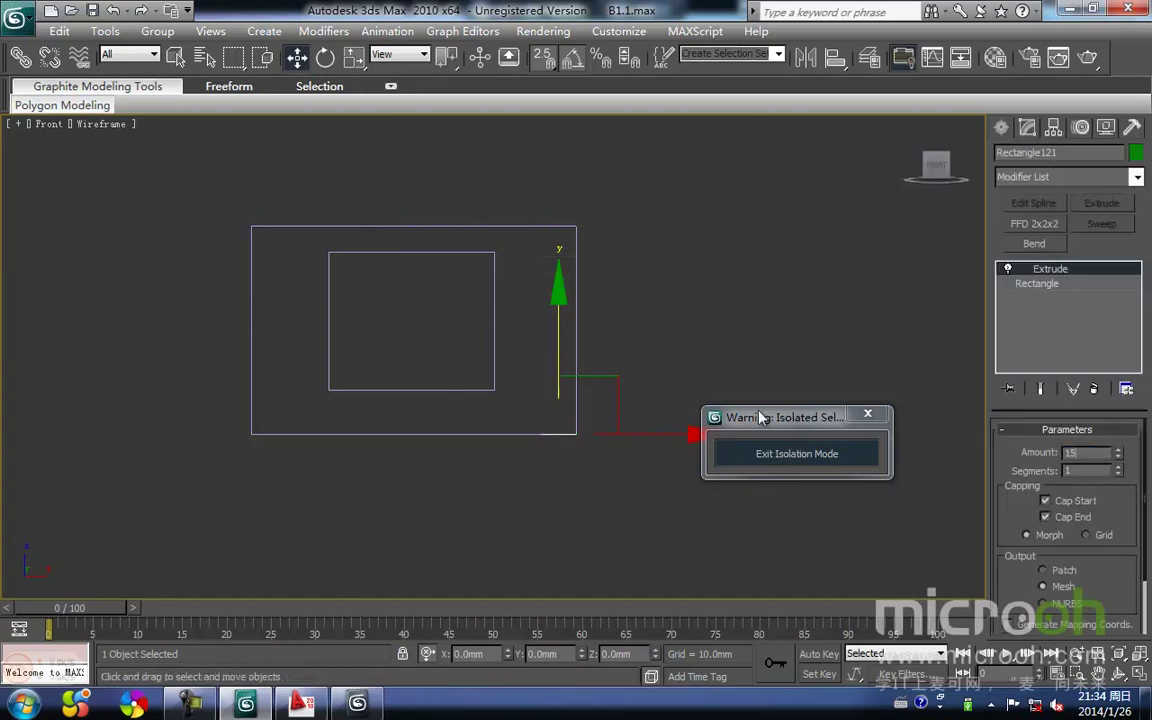
left_click(717, 339)
middle_click_drag(717, 339, 733, 300)
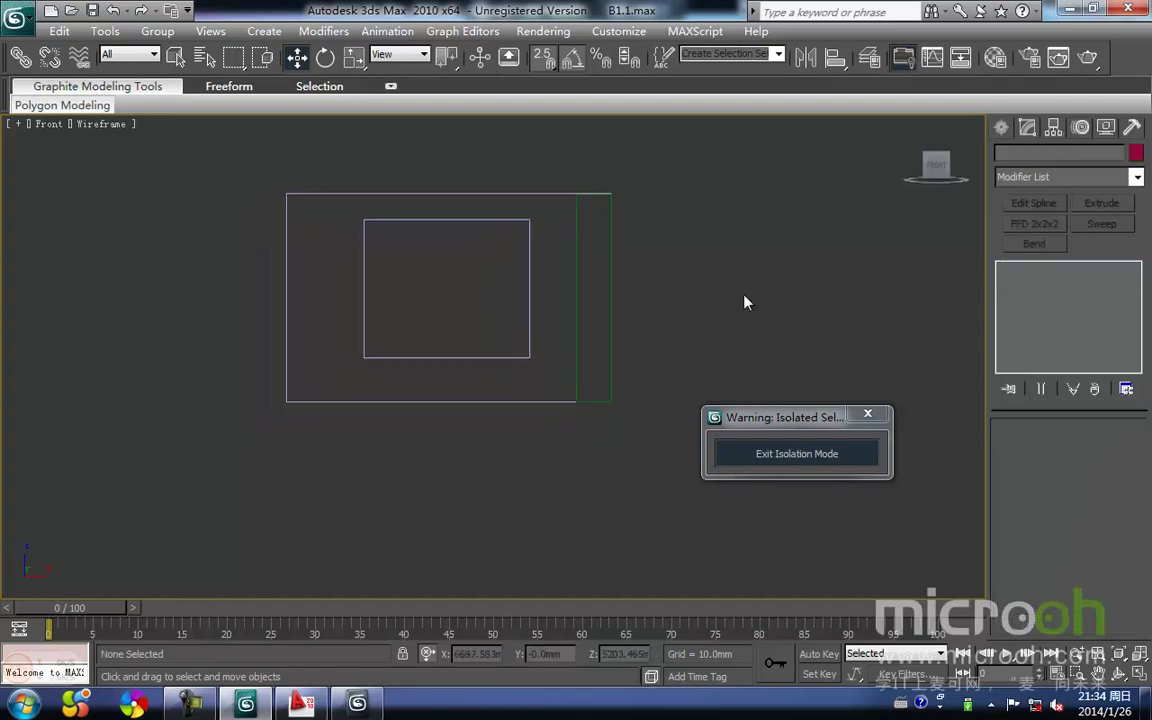
Apply the yellow exterior paint material (黄色外墙涂料) to the green return wall in a shaded 3D view
key("F3")
scroll(640, 375, "down", 5)
mouse_move(635, 381)
middle_mouse_down("alt")
mouse_move(563, 414)
mouse_move(483, 427)
middle_mouse_up("alt")
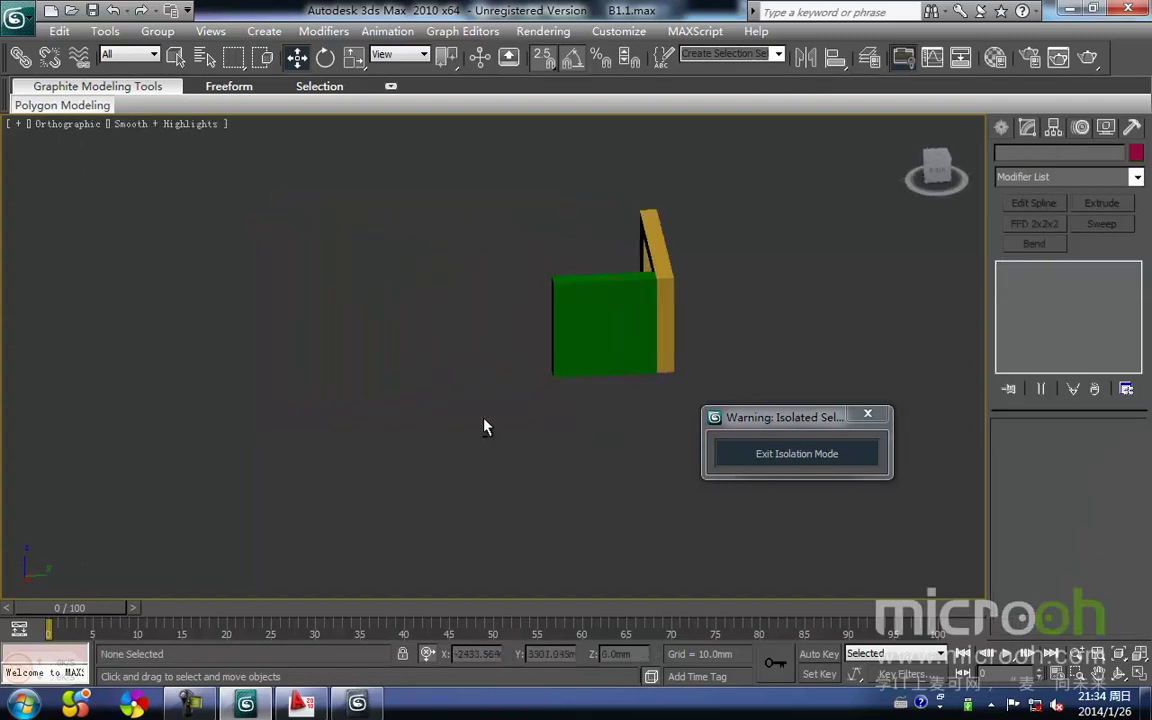
key("m")
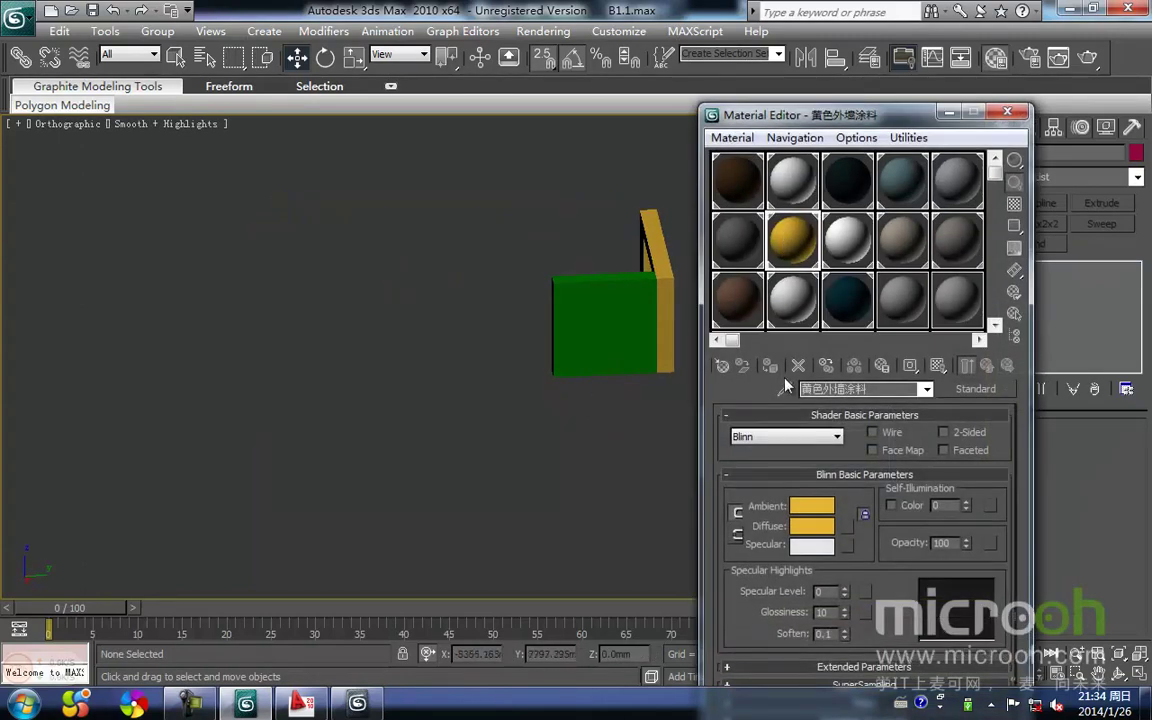
left_click(597, 358)
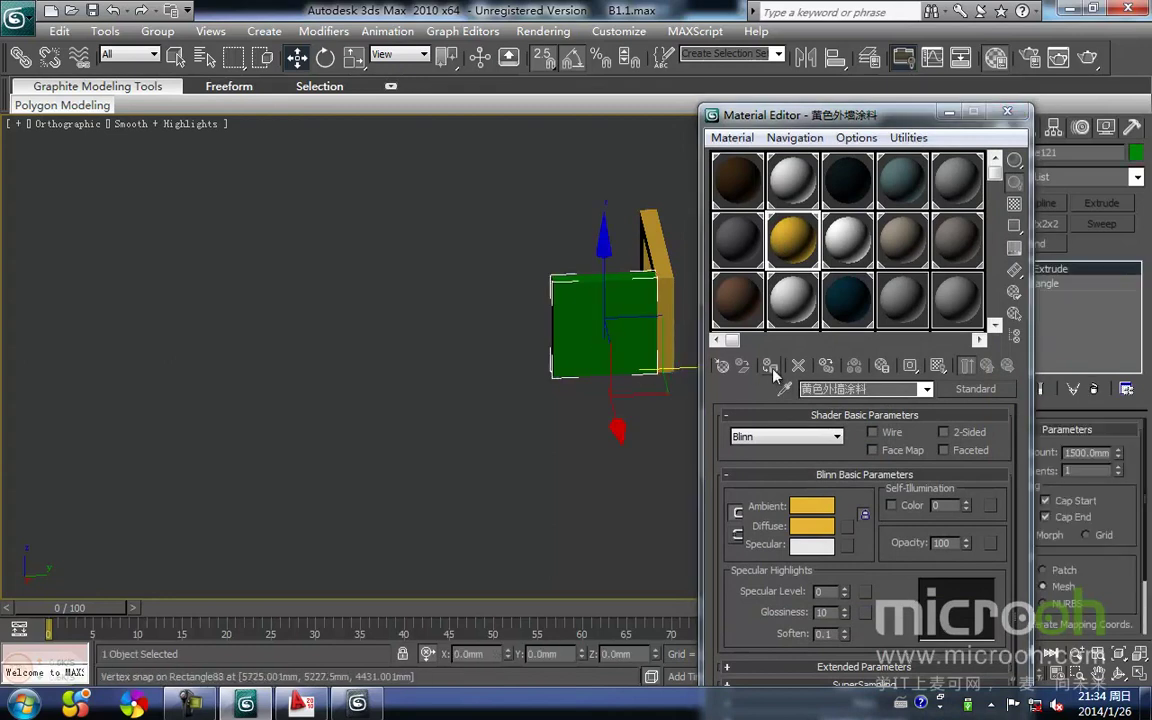
left_click(770, 368)
left_click(591, 470)
left_click(1007, 111)
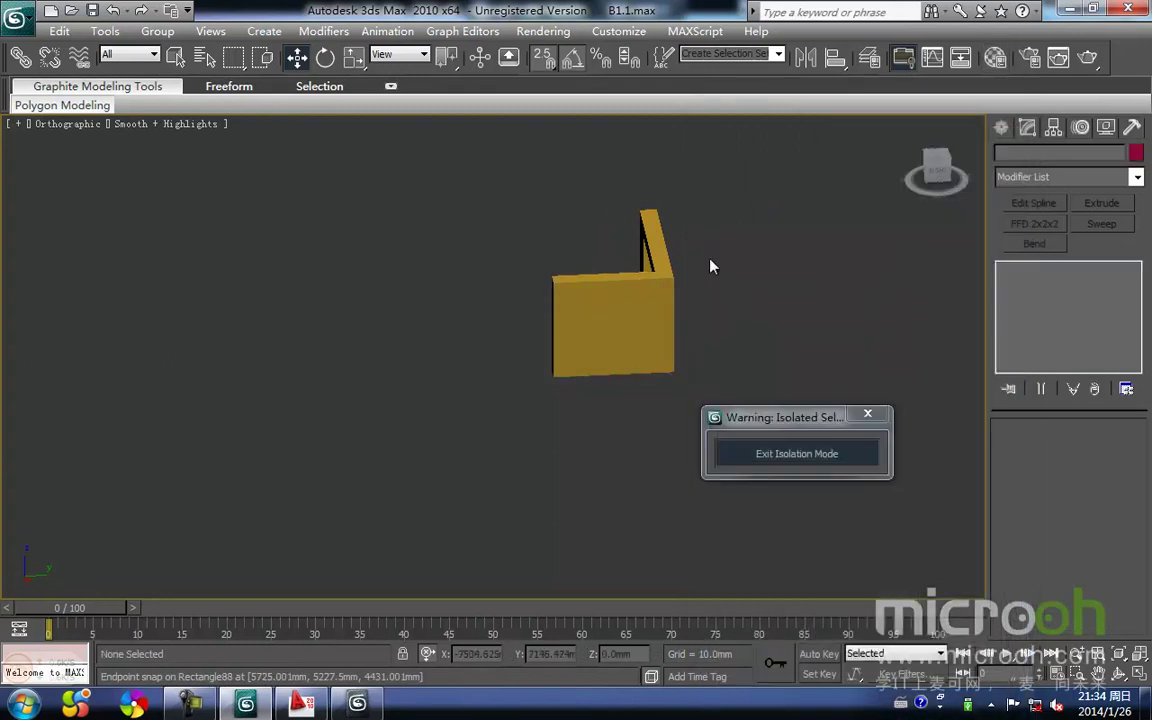